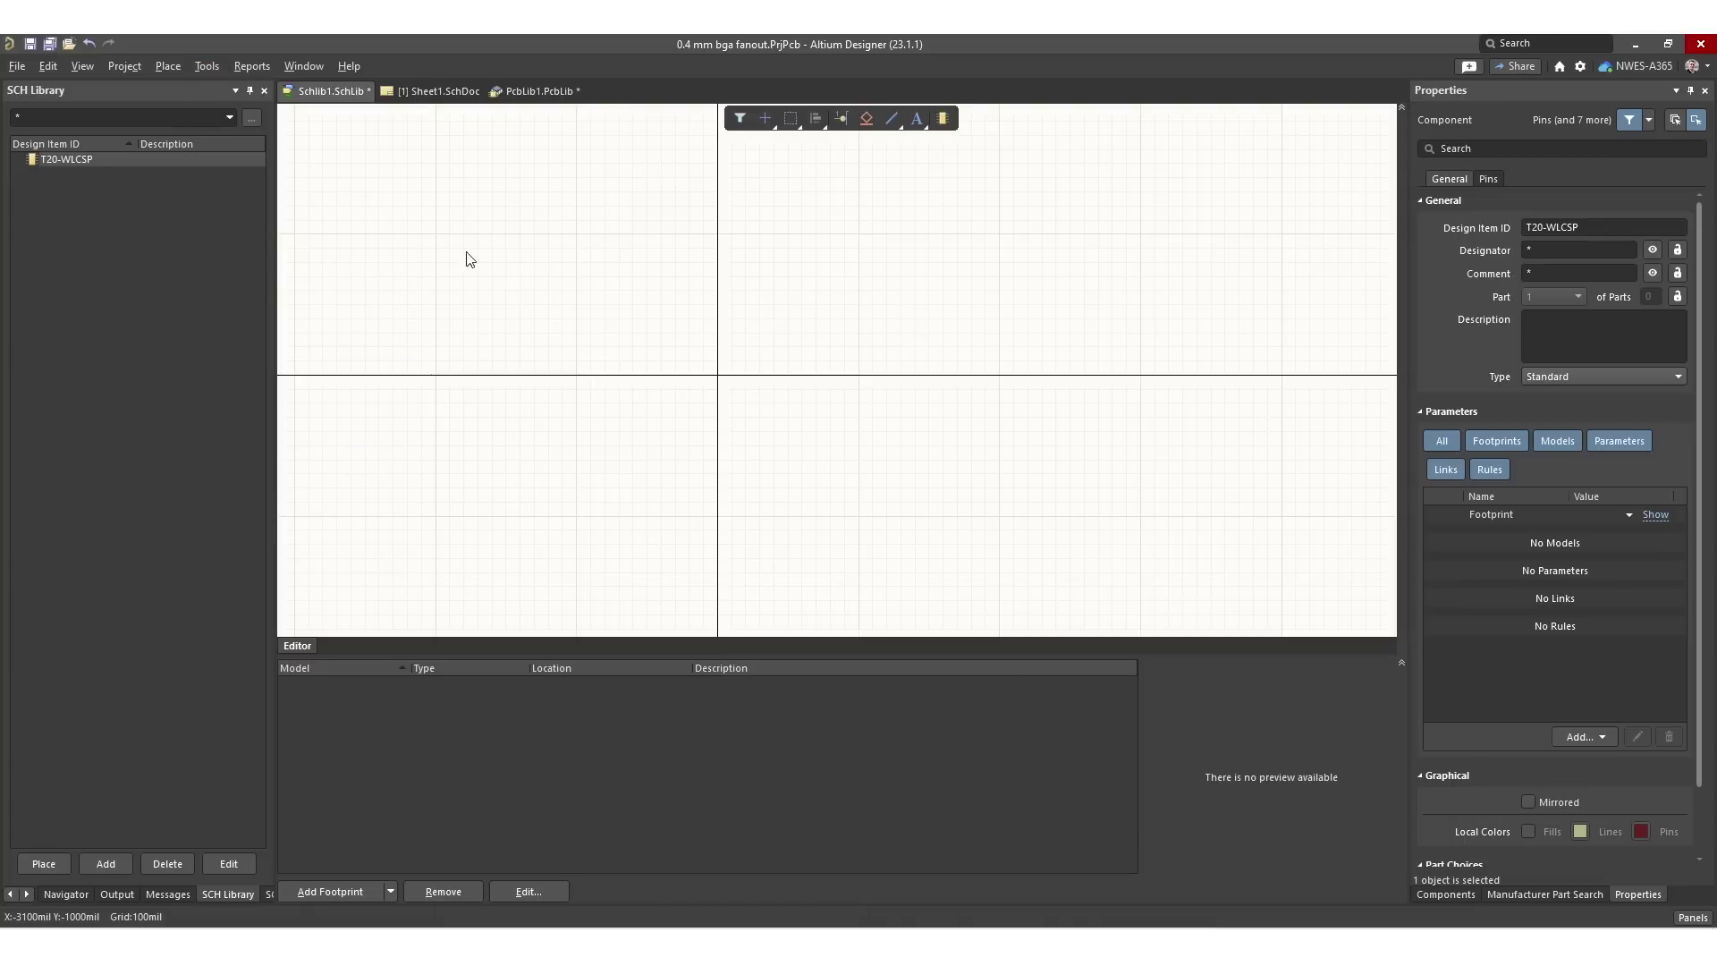
Generate an 80-pin symbol for T20-WLCSP with the Symbol Wizard, using the Quad side layout, and place it
{"action": "left_click", "coordinate": [479, 225]}
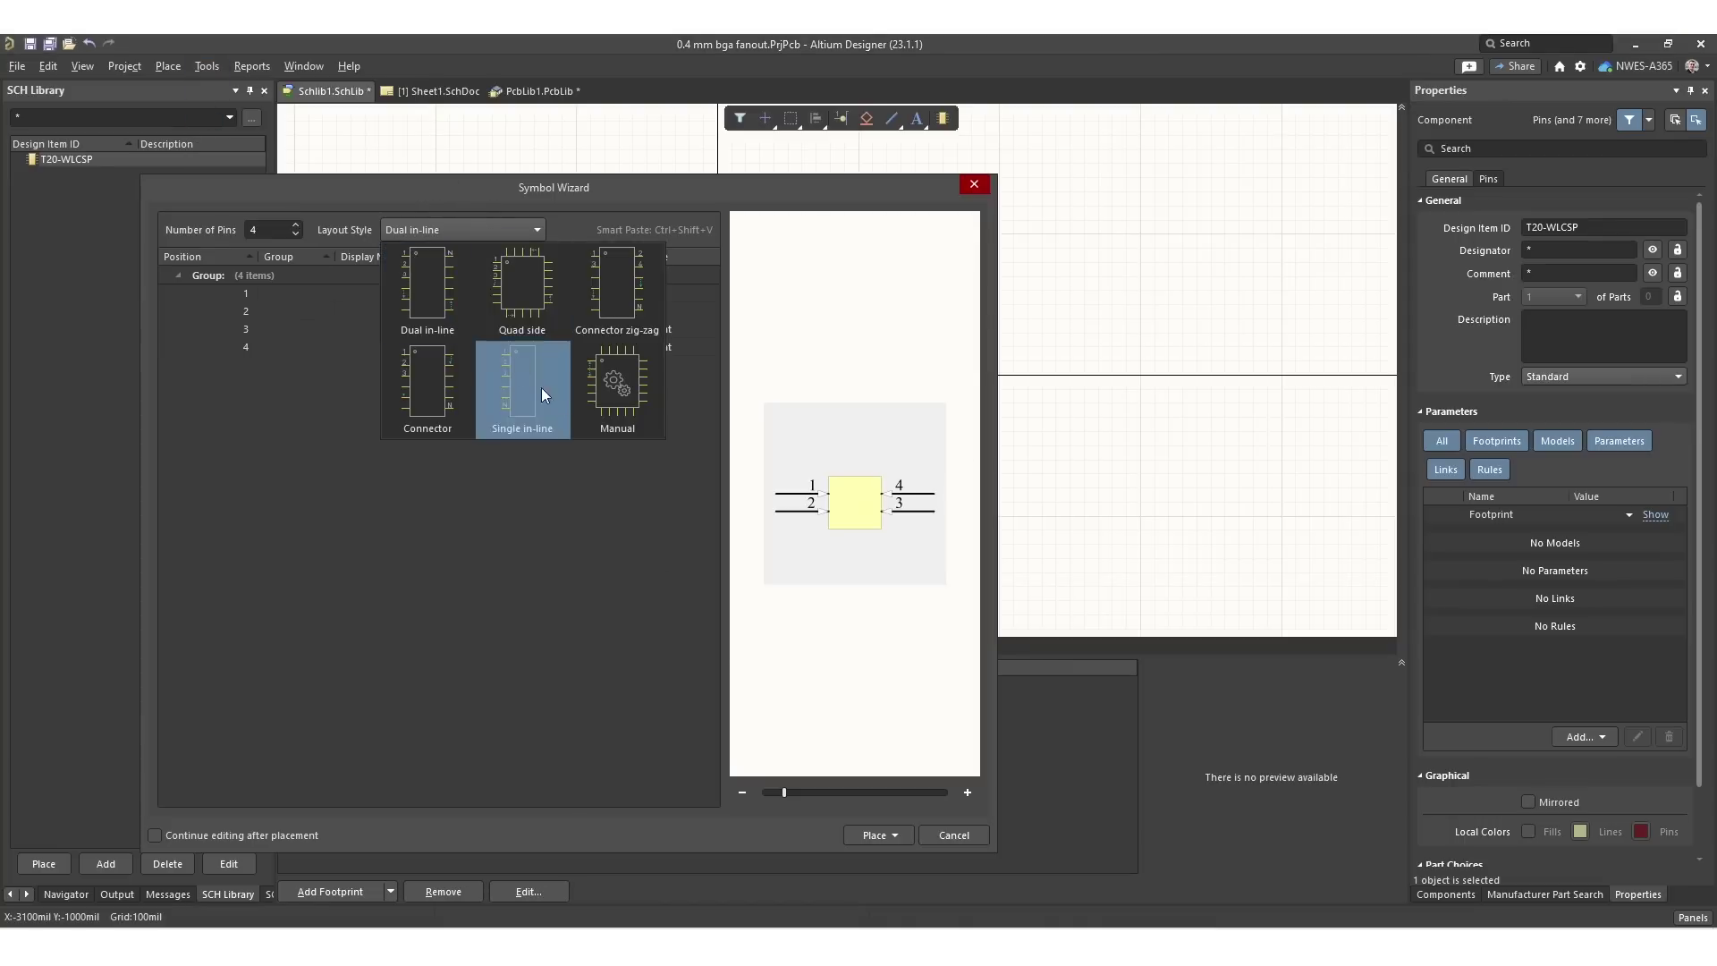
{"action": "left_click", "coordinate": [534, 297]}
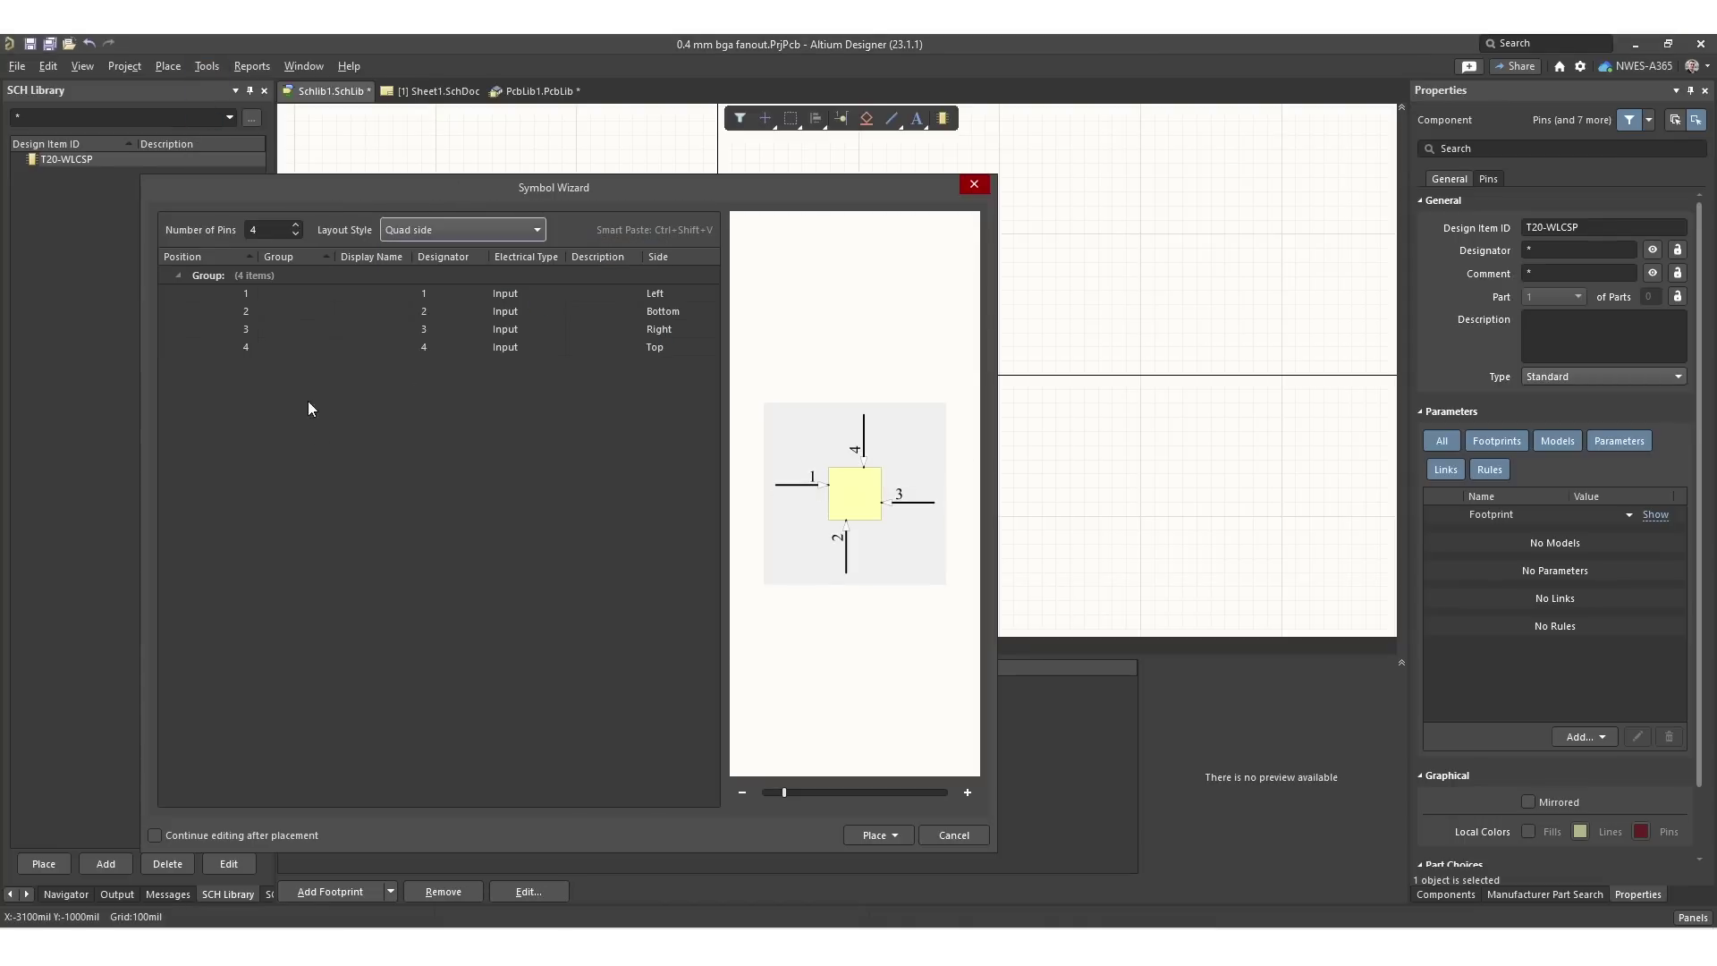
{"action": "left_click", "coordinate": [273, 231]}
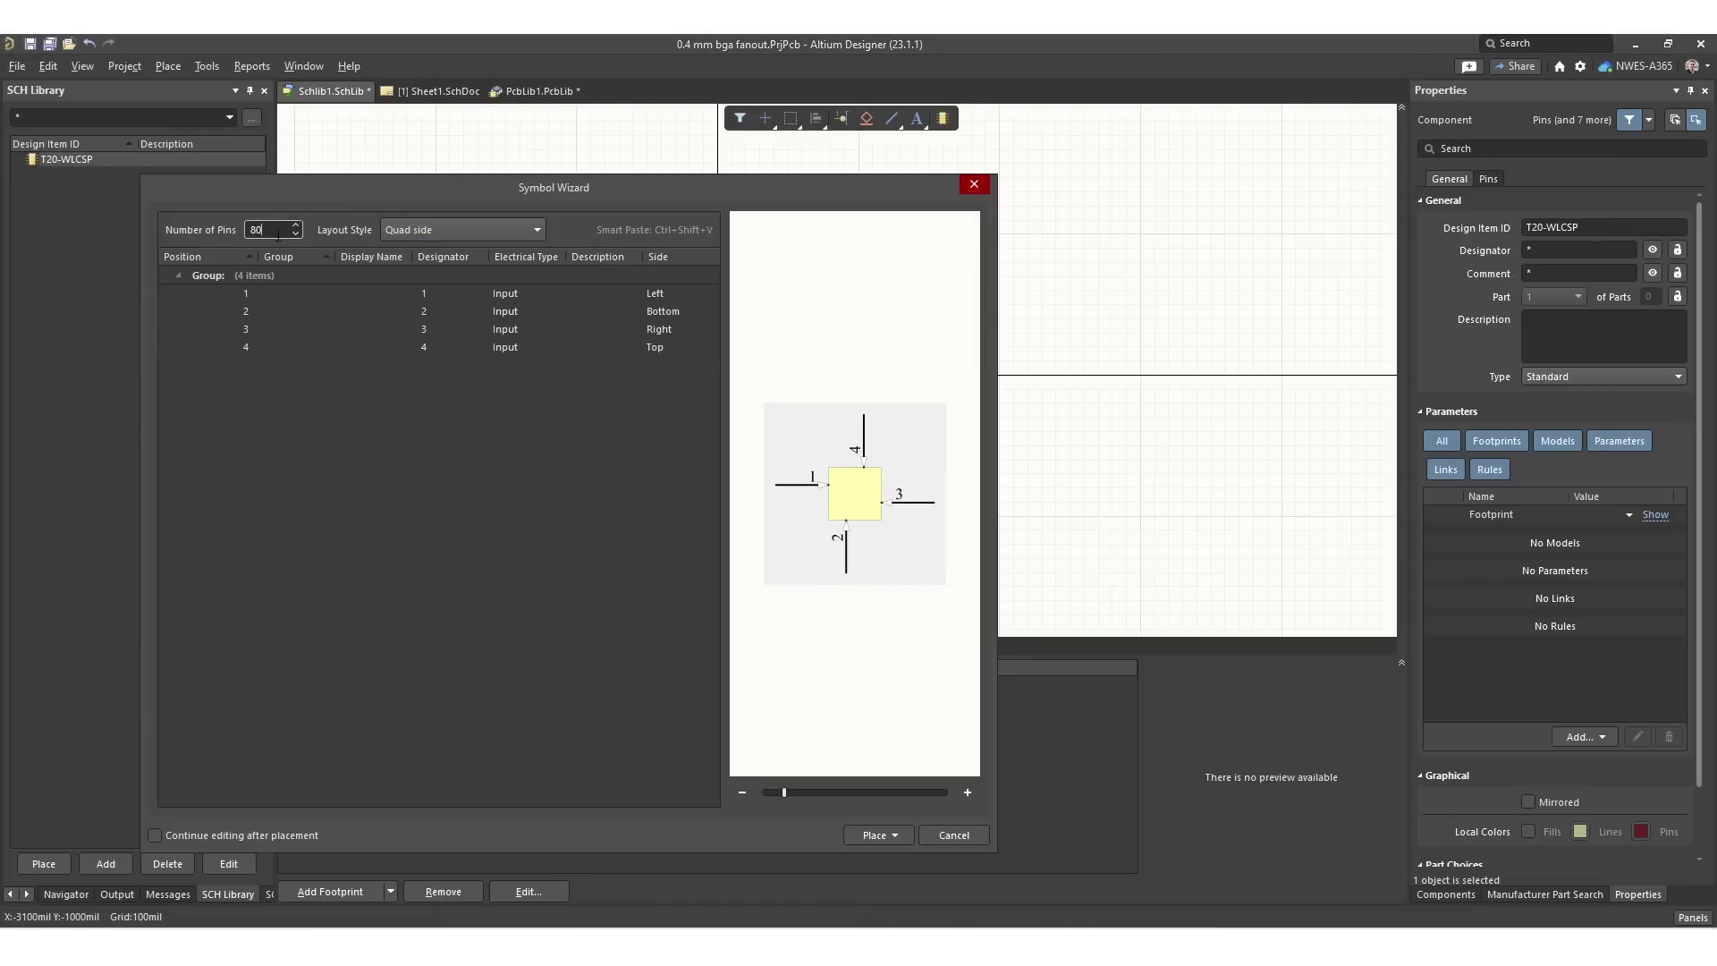
{"action": "type", "text": "80"}
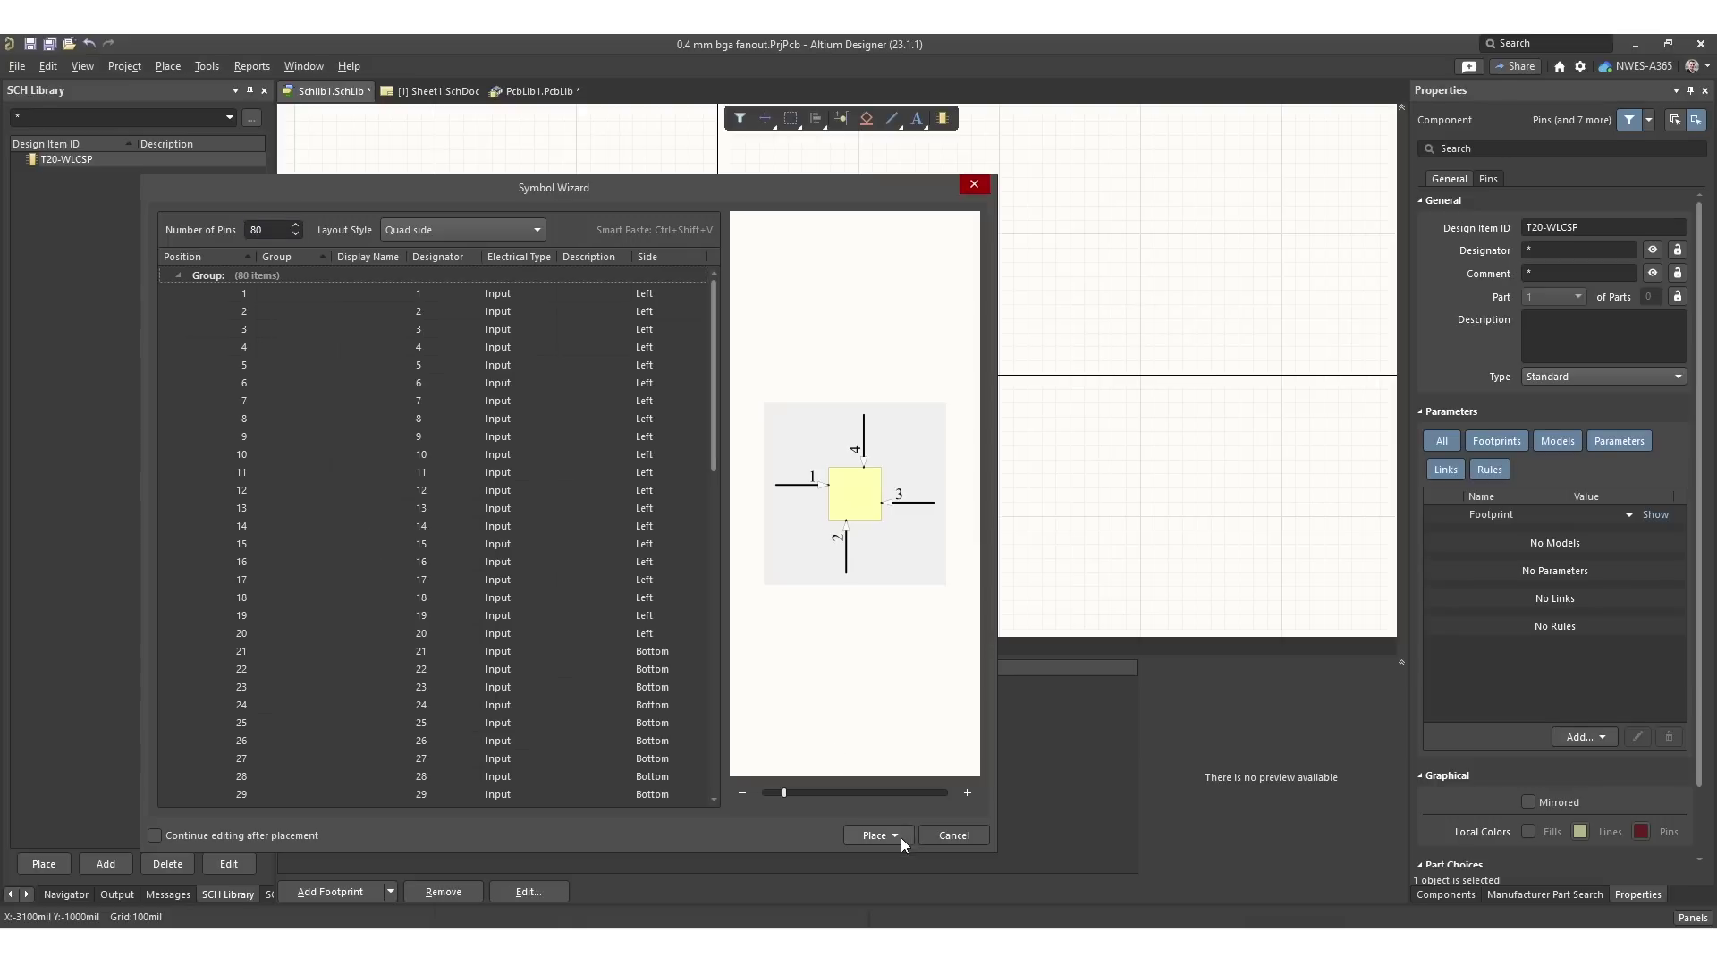
{"action": "left_click", "coordinate": [900, 835]}
{"action": "left_click", "coordinate": [905, 857]}
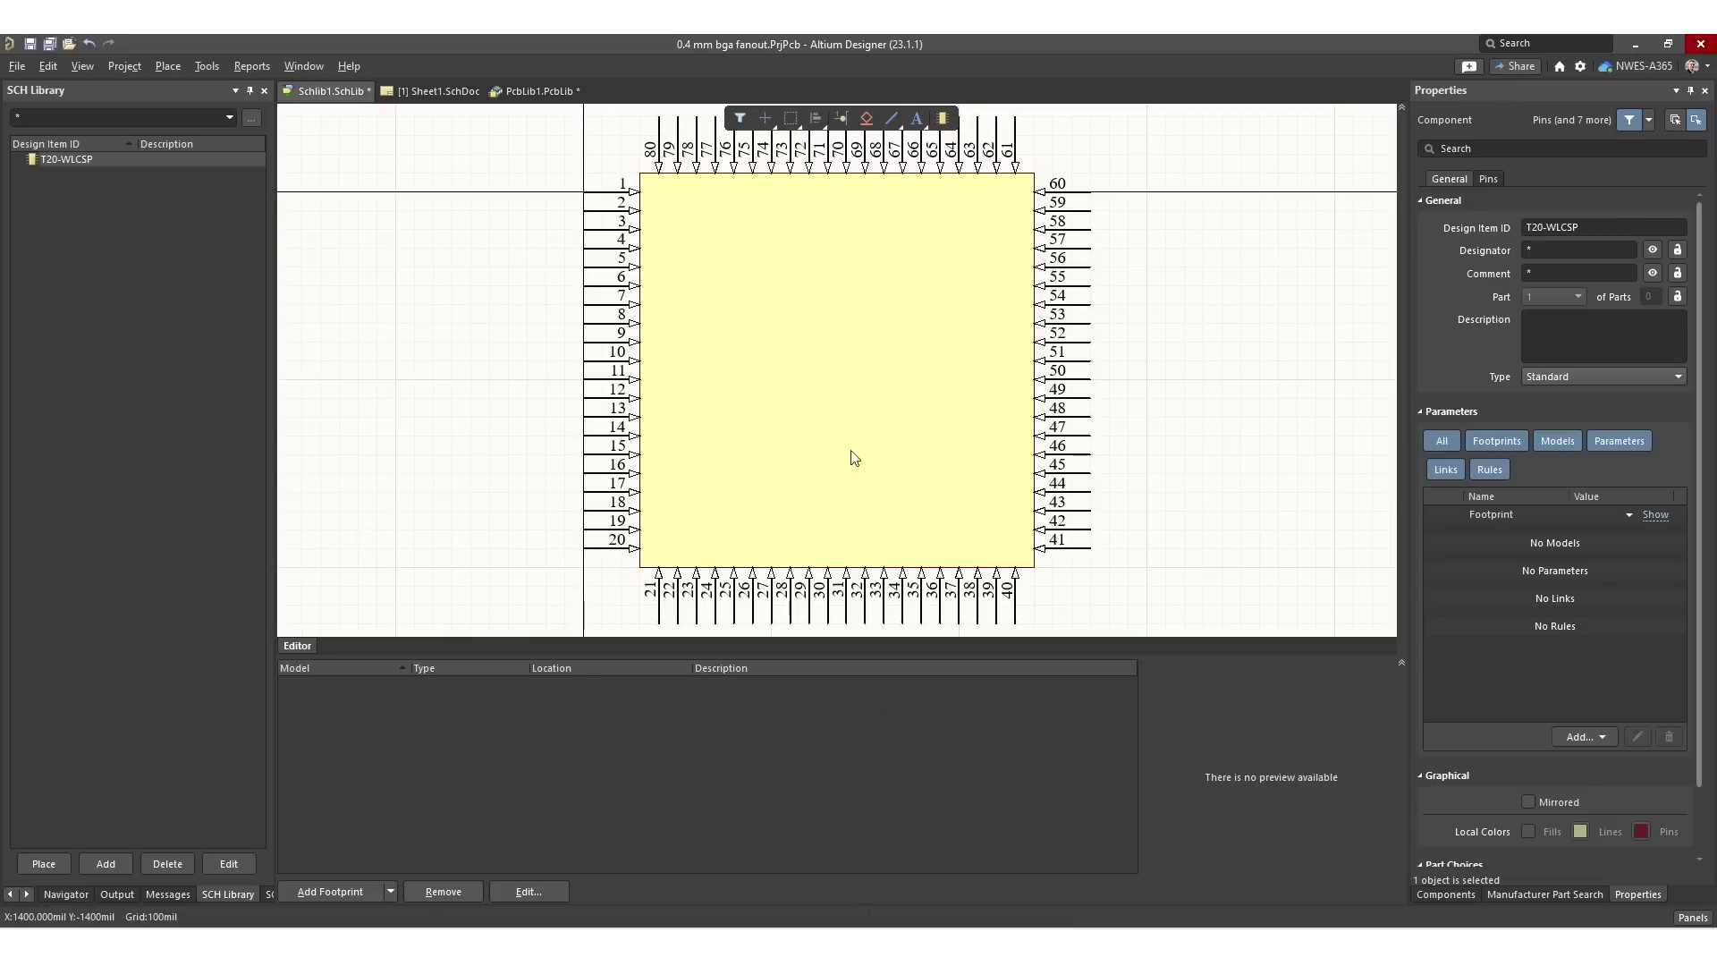
Select the entire 80-pin symbol and move it so its body is roughly centred on the sheet origin
{"action": "scroll", "coordinate": [1163, 420], "scroll_direction": "down", "scroll_amount": 2, "text": "ctrl"}
{"action": "left_click_drag", "start_coordinate": [1242, 170], "coordinate": [743, 615]}
{"action": "left_click_drag", "start_coordinate": [1038, 451], "coordinate": [939, 303]}
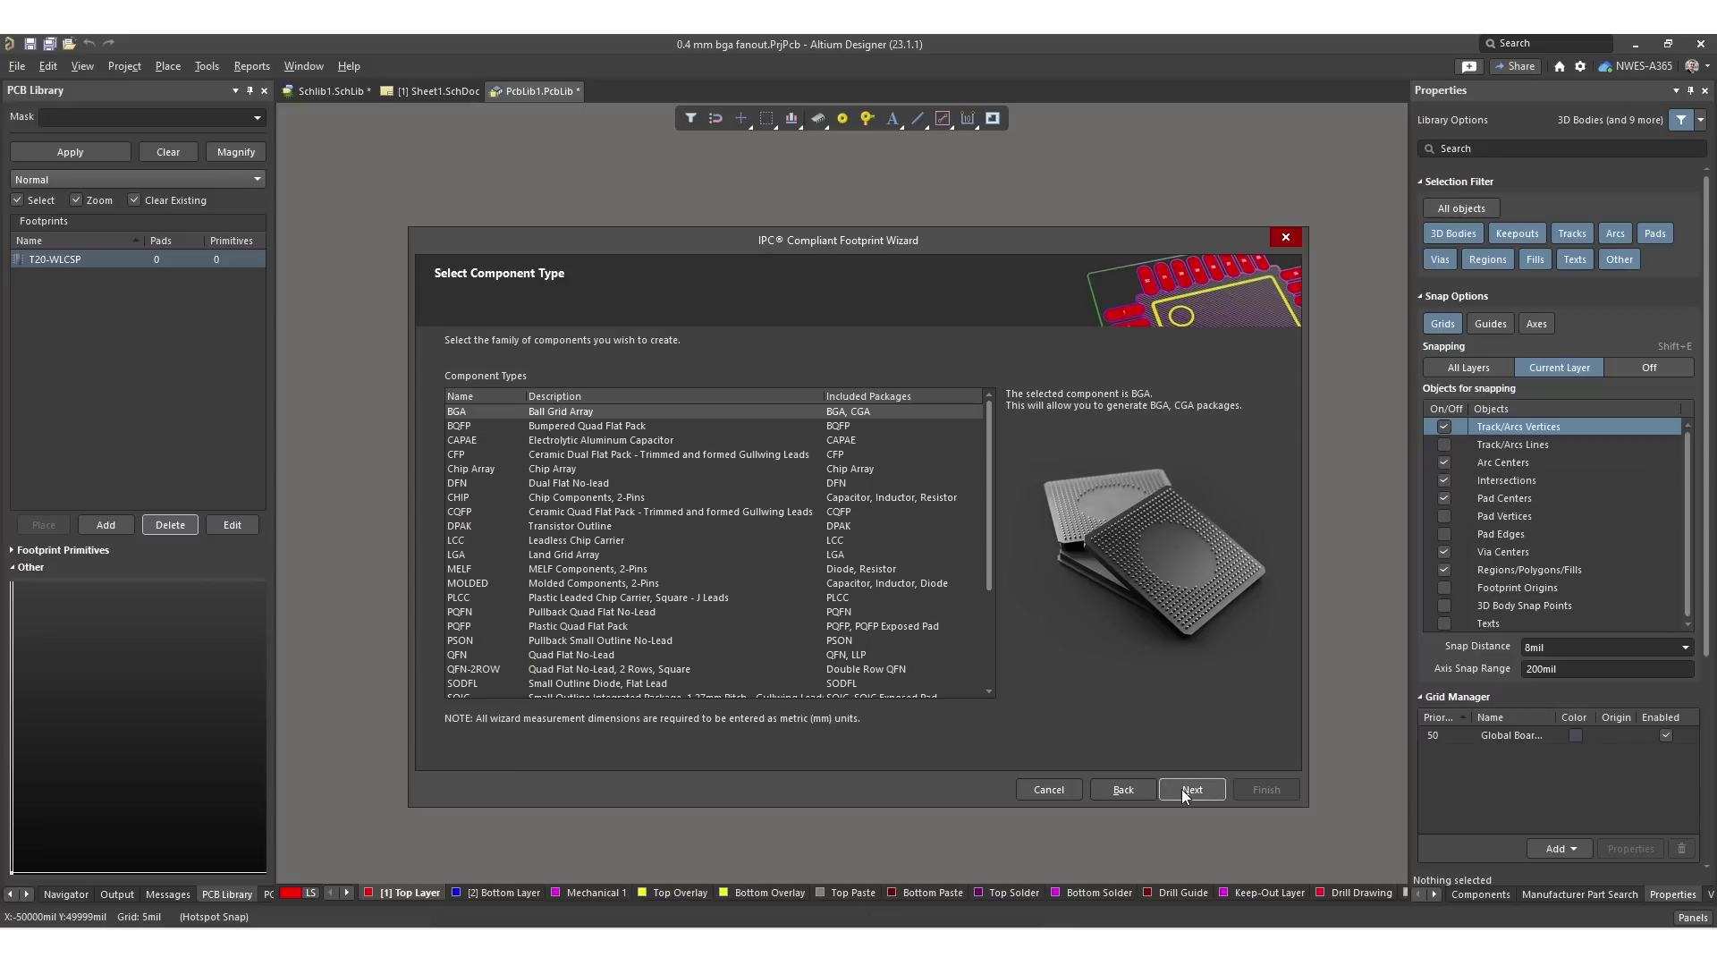
Choose BGA as the component type in the IPC footprint wizard and set the minimum and maximum body width to 4.5 mm
{"action": "left_click", "coordinate": [1191, 790]}
{"action": "left_click", "coordinate": [695, 415]}
{"action": "type", "text": "4.5"}
{"action": "key", "text": "Tab"}
{"action": "type", "text": "4.5"}
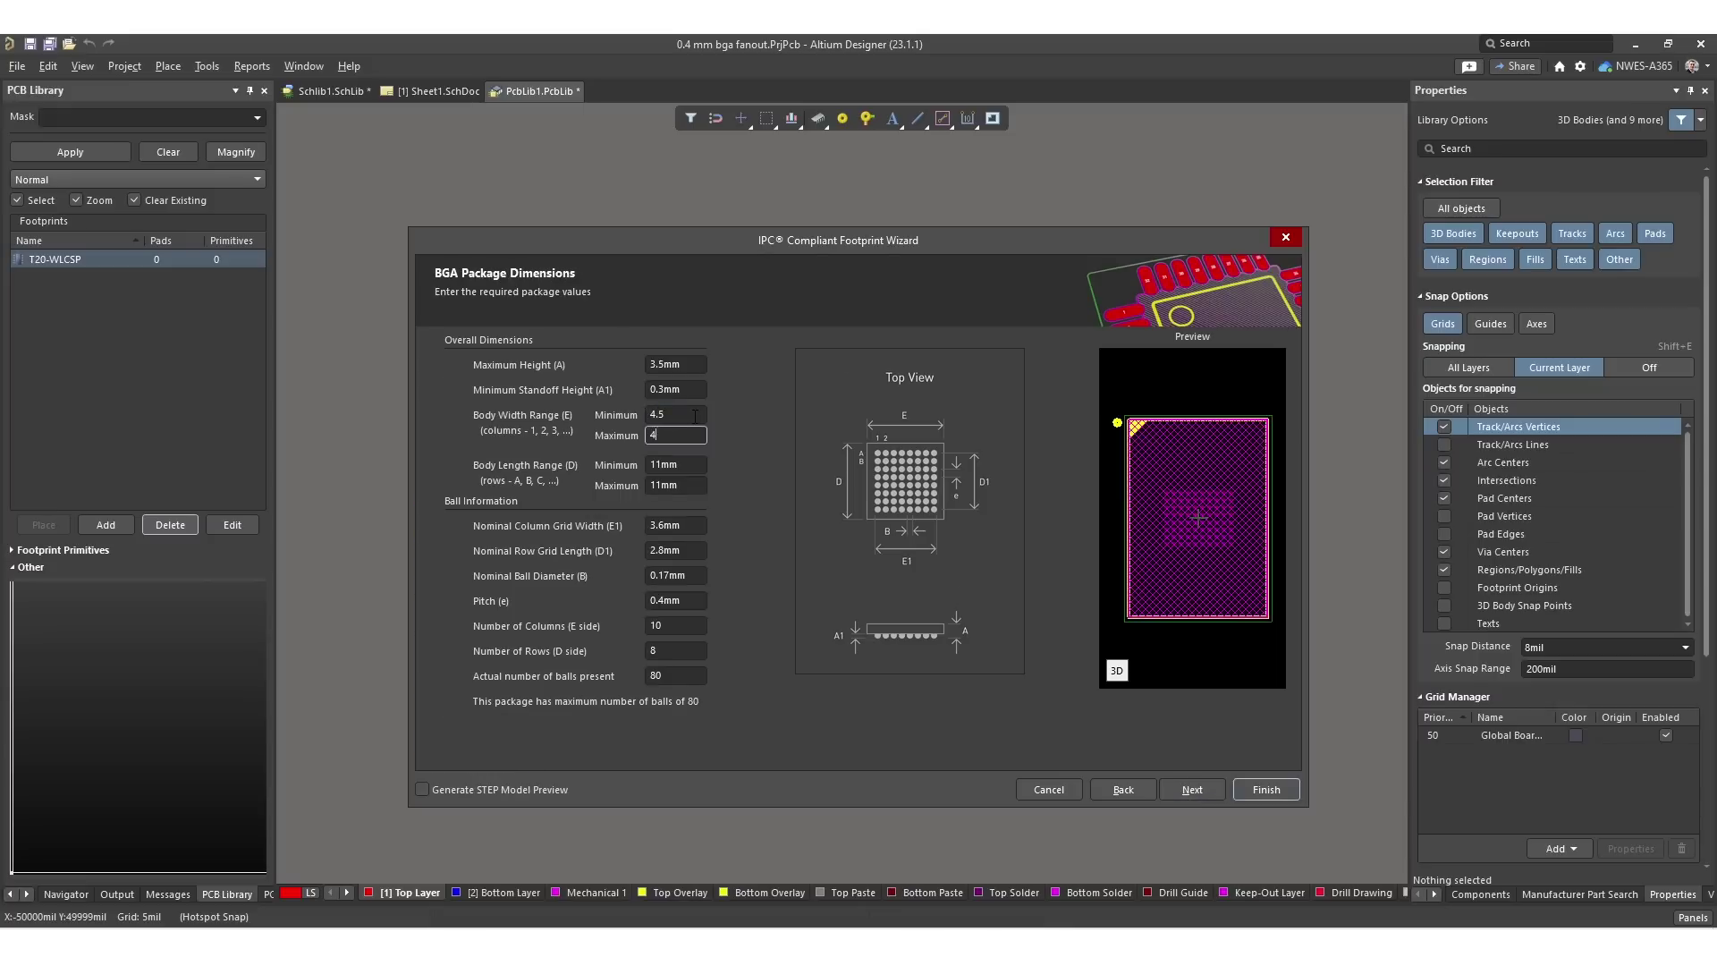
Set the BGA body length range to 3.6 mm and accept the package dimensions and the Plain Grid, Full Matrix ball layout
{"action": "key", "text": "Tab"}
{"action": "type", "text": "3.6"}
{"action": "key", "text": "Tab"}
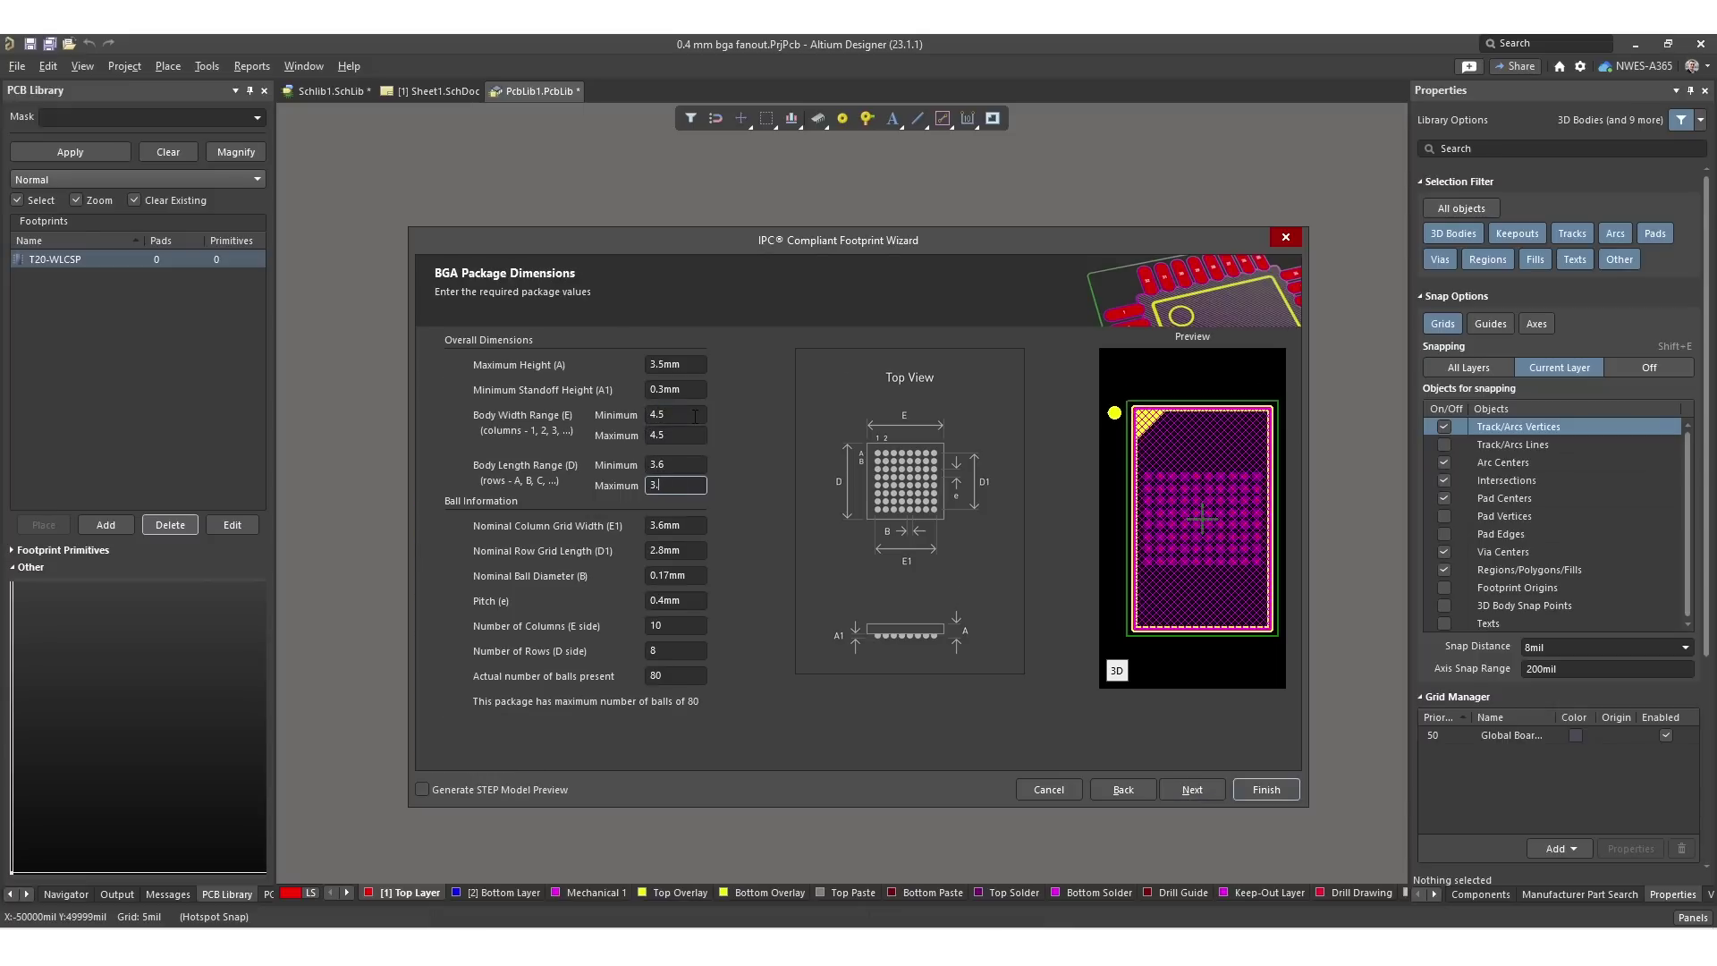
{"action": "key", "text": "Tab"}
{"action": "key", "text": "Tab"}
{"action": "left_click", "coordinate": [1212, 792]}
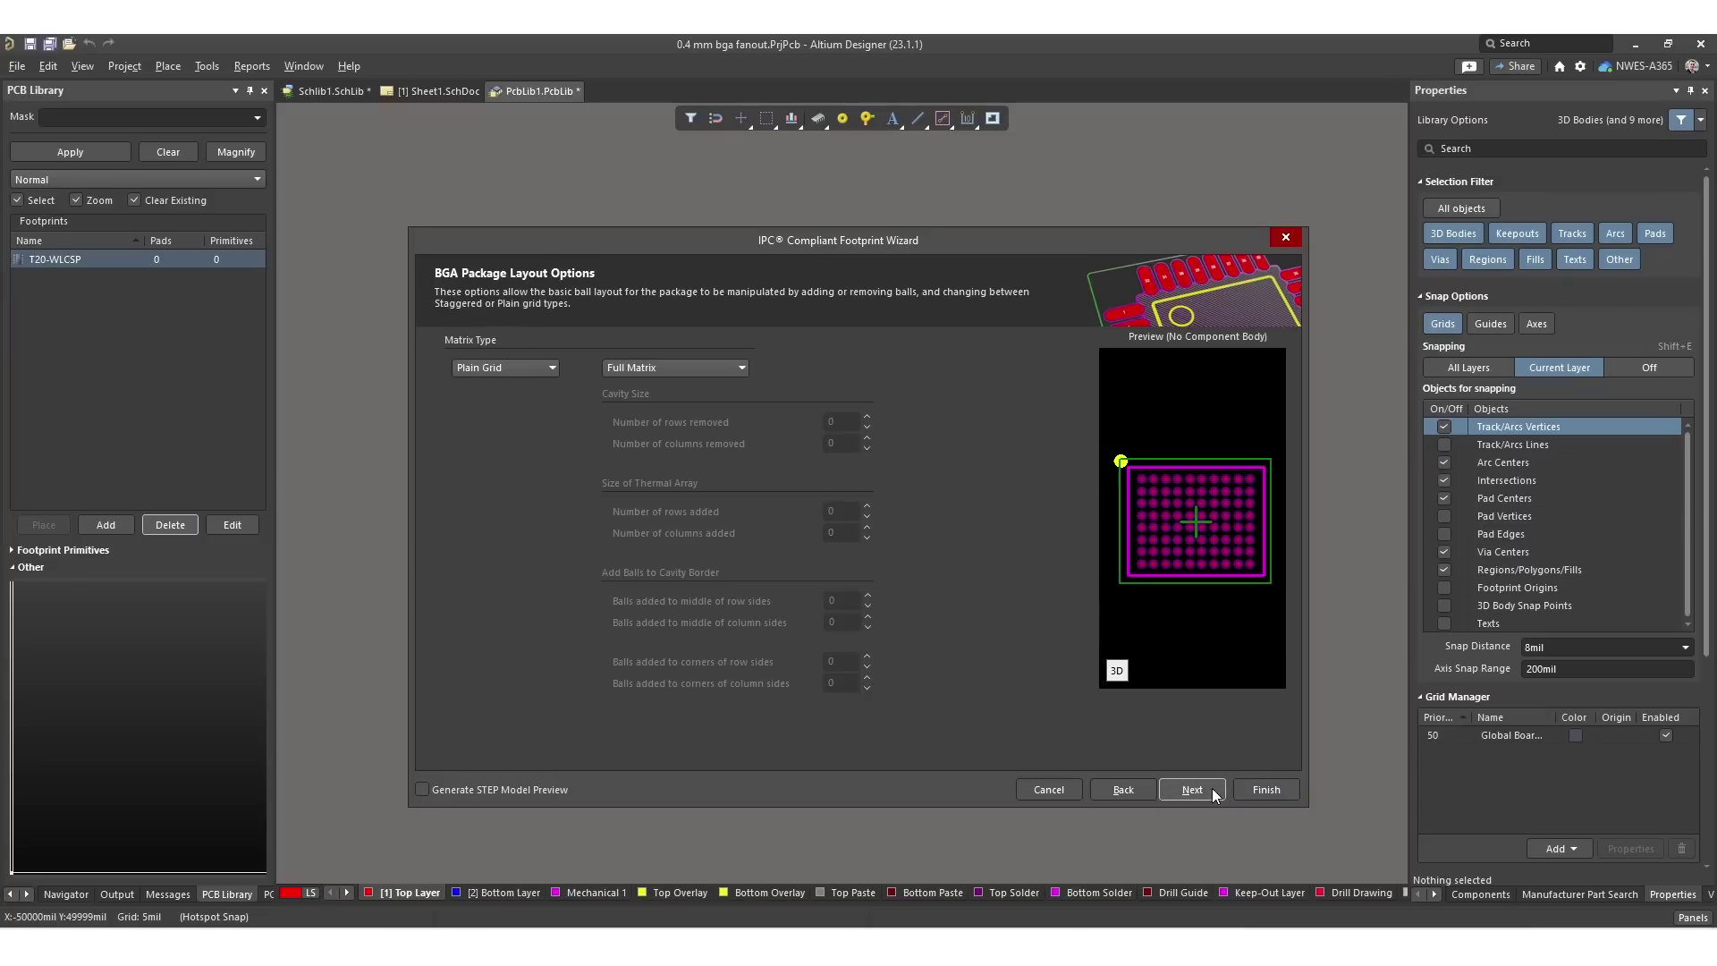
{"action": "left_click", "coordinate": [1212, 793]}
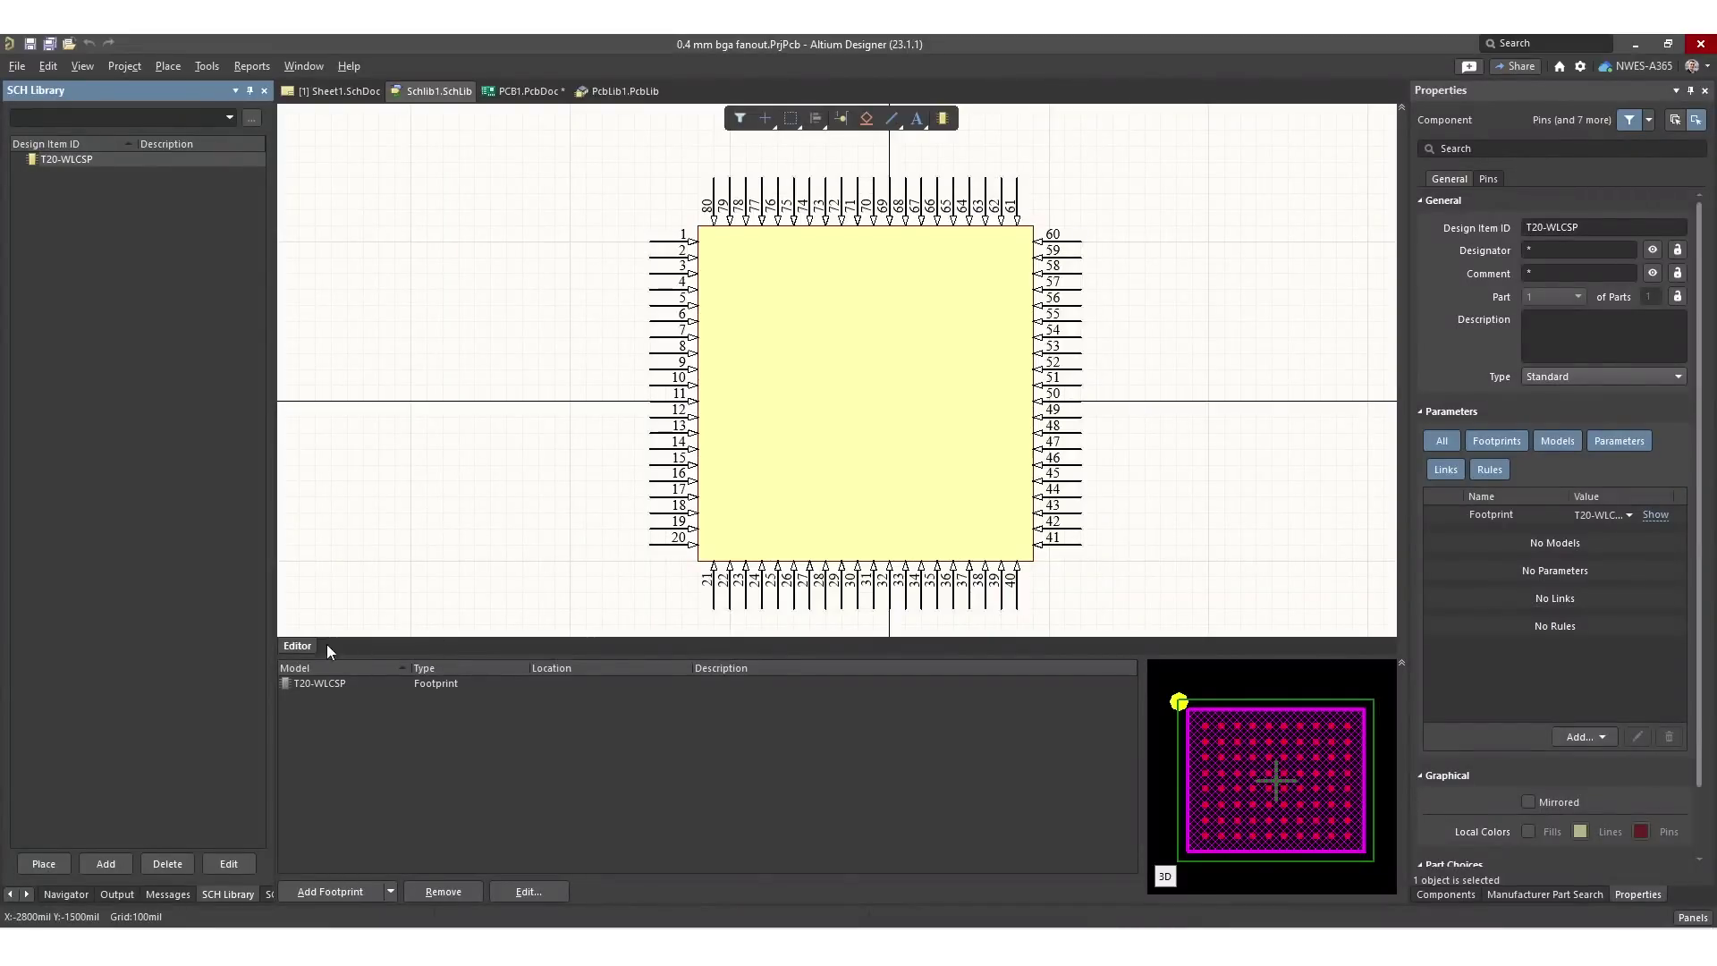
Place one T20-WLCSP component from the schematic library on Sheet1.SchDoc
{"action": "left_click", "coordinate": [42, 864]}
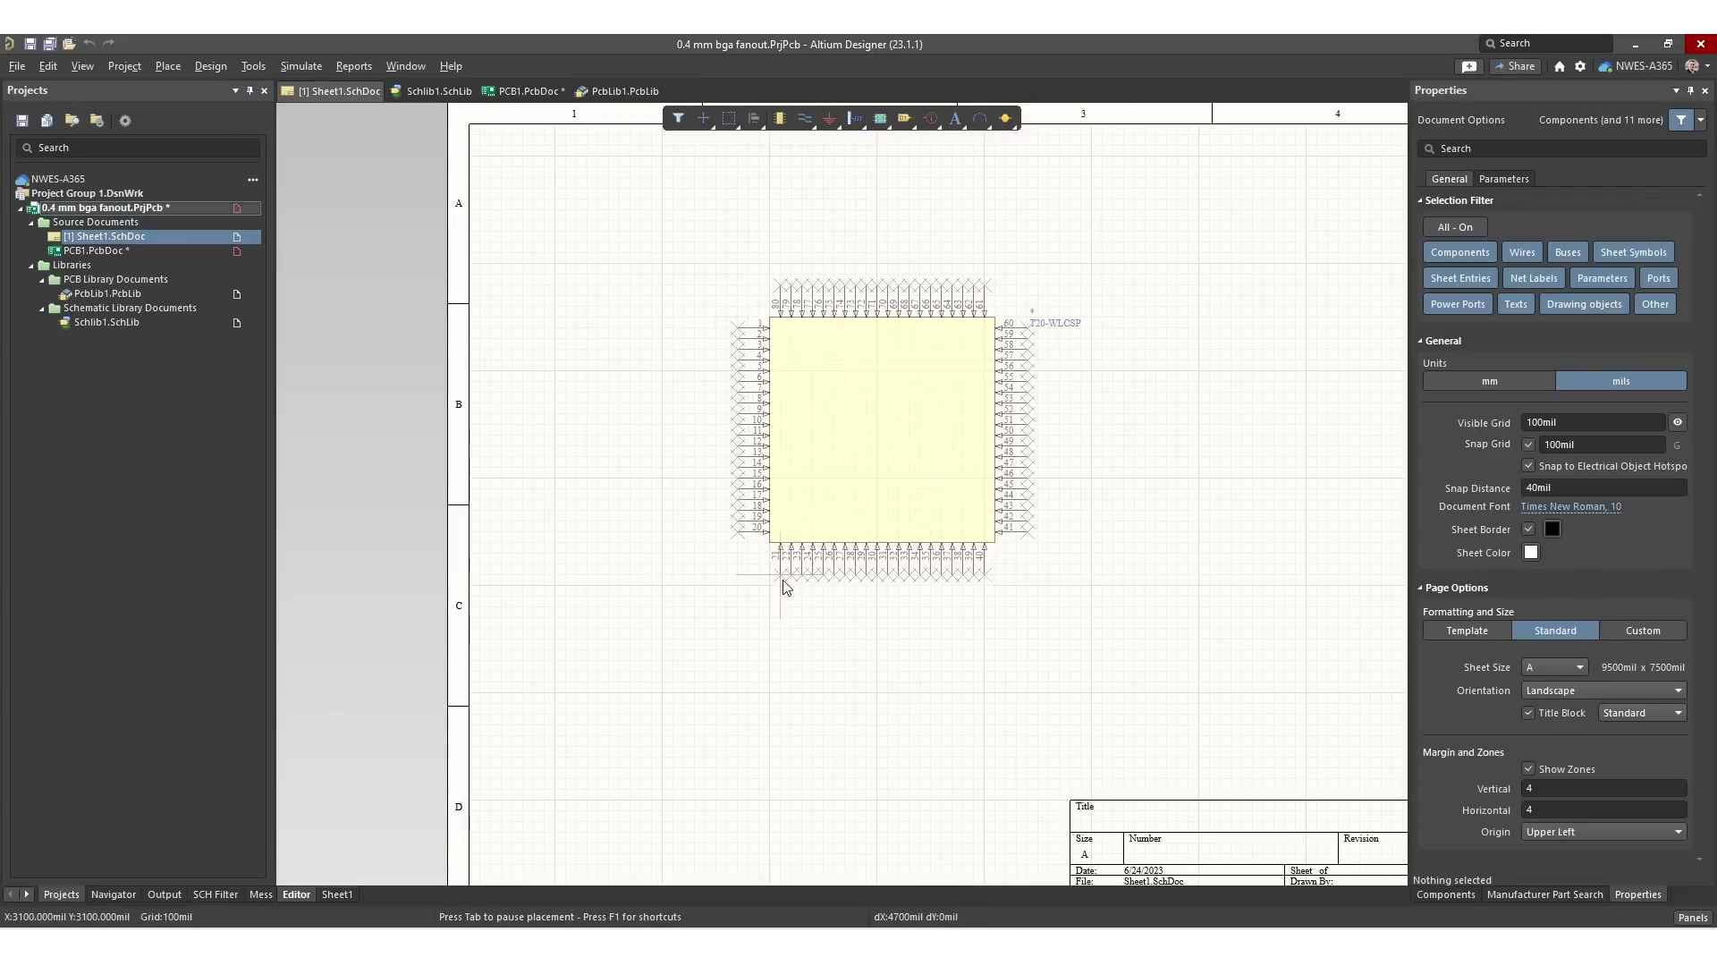
{"action": "left_click", "coordinate": [778, 614]}
{"action": "key", "text": "Escape"}
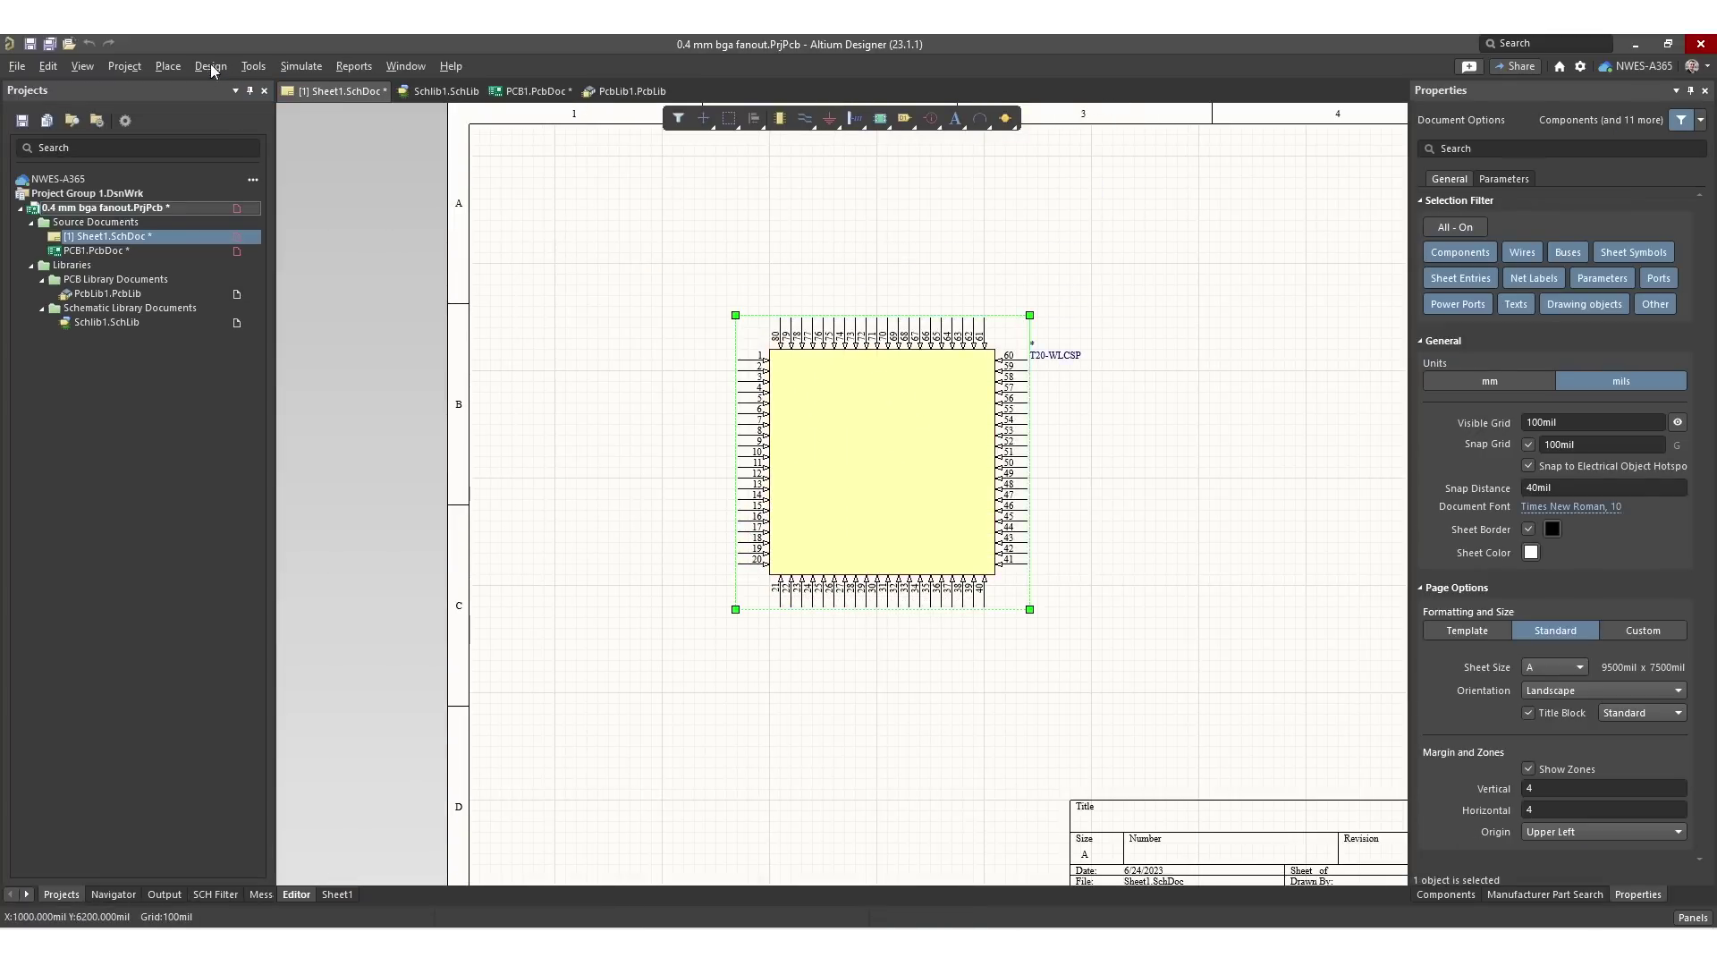
Start updating PCB1.PcbDoc from the schematic and validate the listed engineering changes
{"action": "left_click", "coordinate": [209, 67]}
{"action": "left_click", "coordinate": [234, 87]}
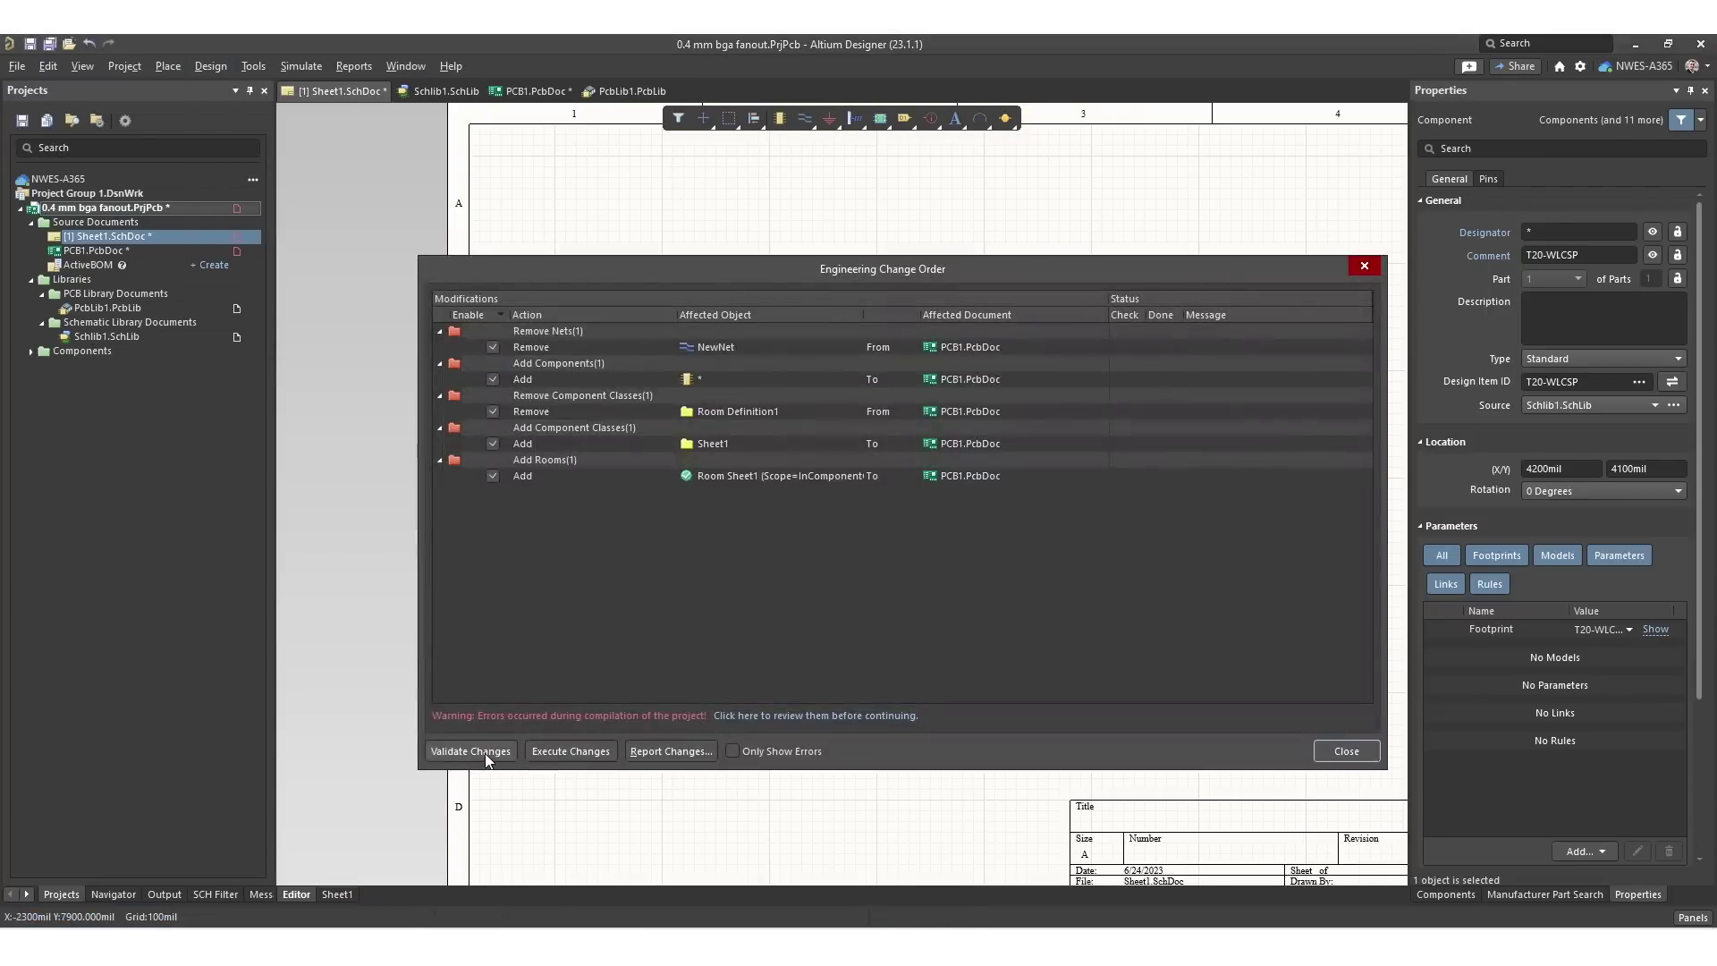
{"action": "left_click", "coordinate": [484, 753]}
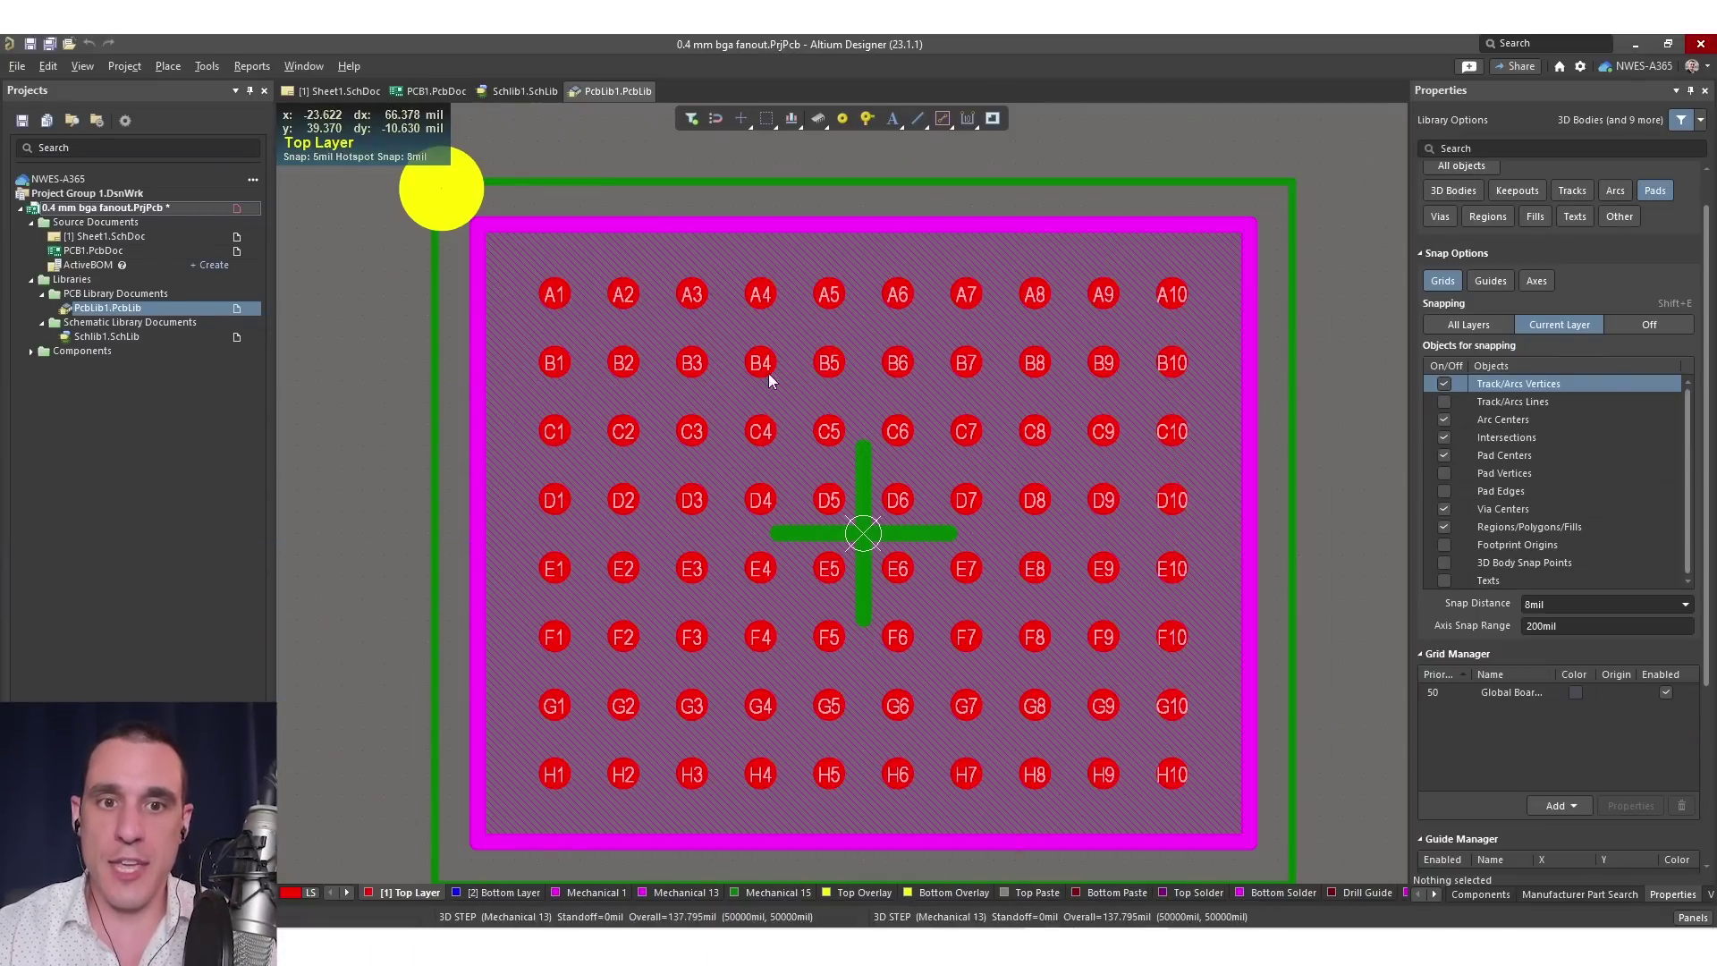
Examine the pad array of the BGA footprint in PcbLib1.PcbLib, checking pad size and the spacing between neighbouring pads
{"action": "scroll", "coordinate": [502, 298], "scroll_direction": "up", "scroll_amount": 2, "text": "ctrl"}
{"action": "scroll", "coordinate": [503, 291], "scroll_direction": "up", "scroll_amount": 1, "text": "ctrl"}
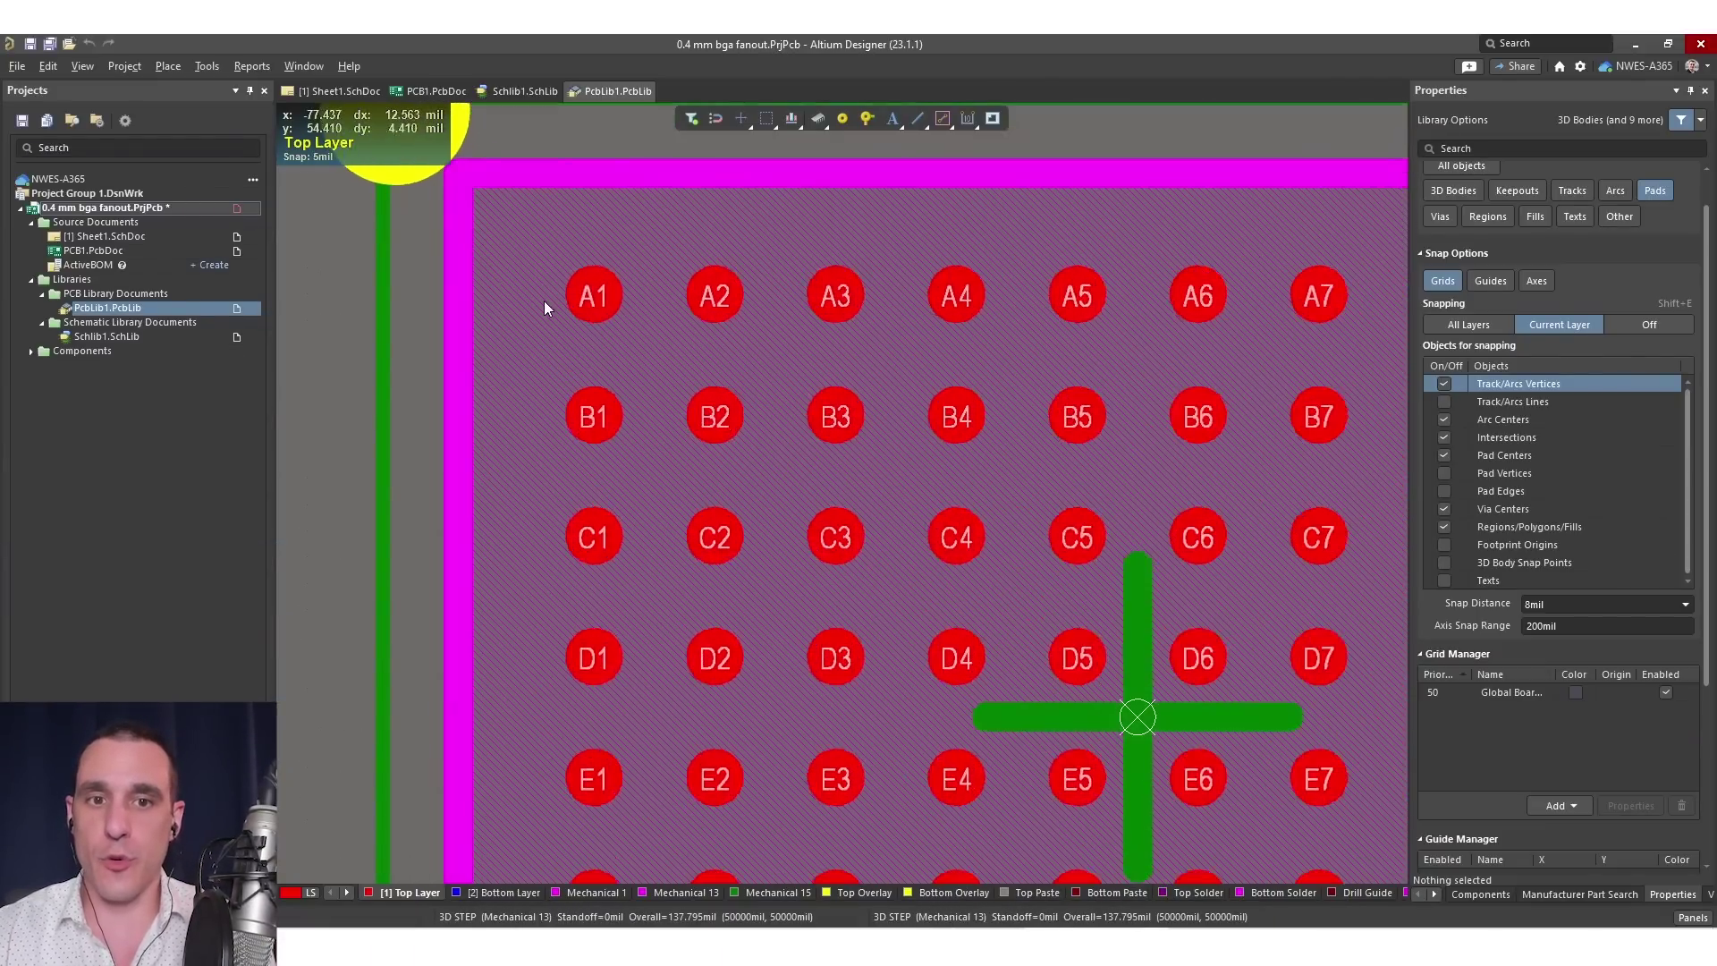
{"action": "scroll", "coordinate": [544, 301], "scroll_direction": "up", "scroll_amount": 2, "text": "ctrl"}
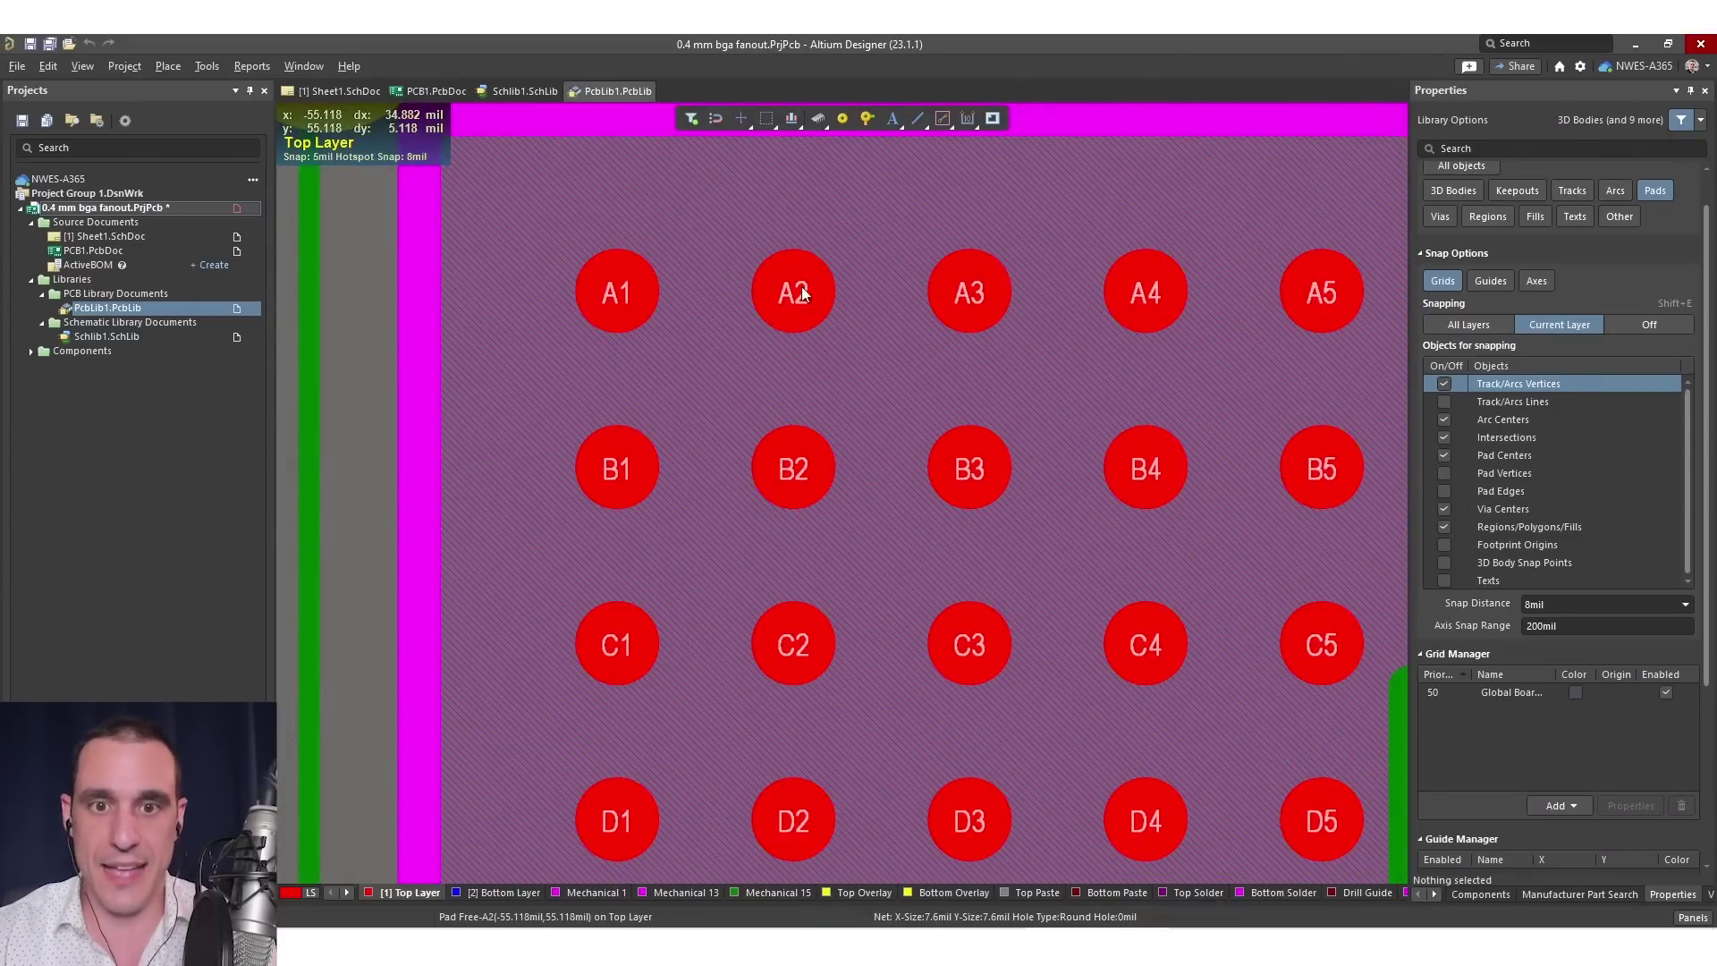
{"action": "scroll", "coordinate": [739, 415], "scroll_direction": "up", "scroll_amount": 3, "text": "ctrl"}
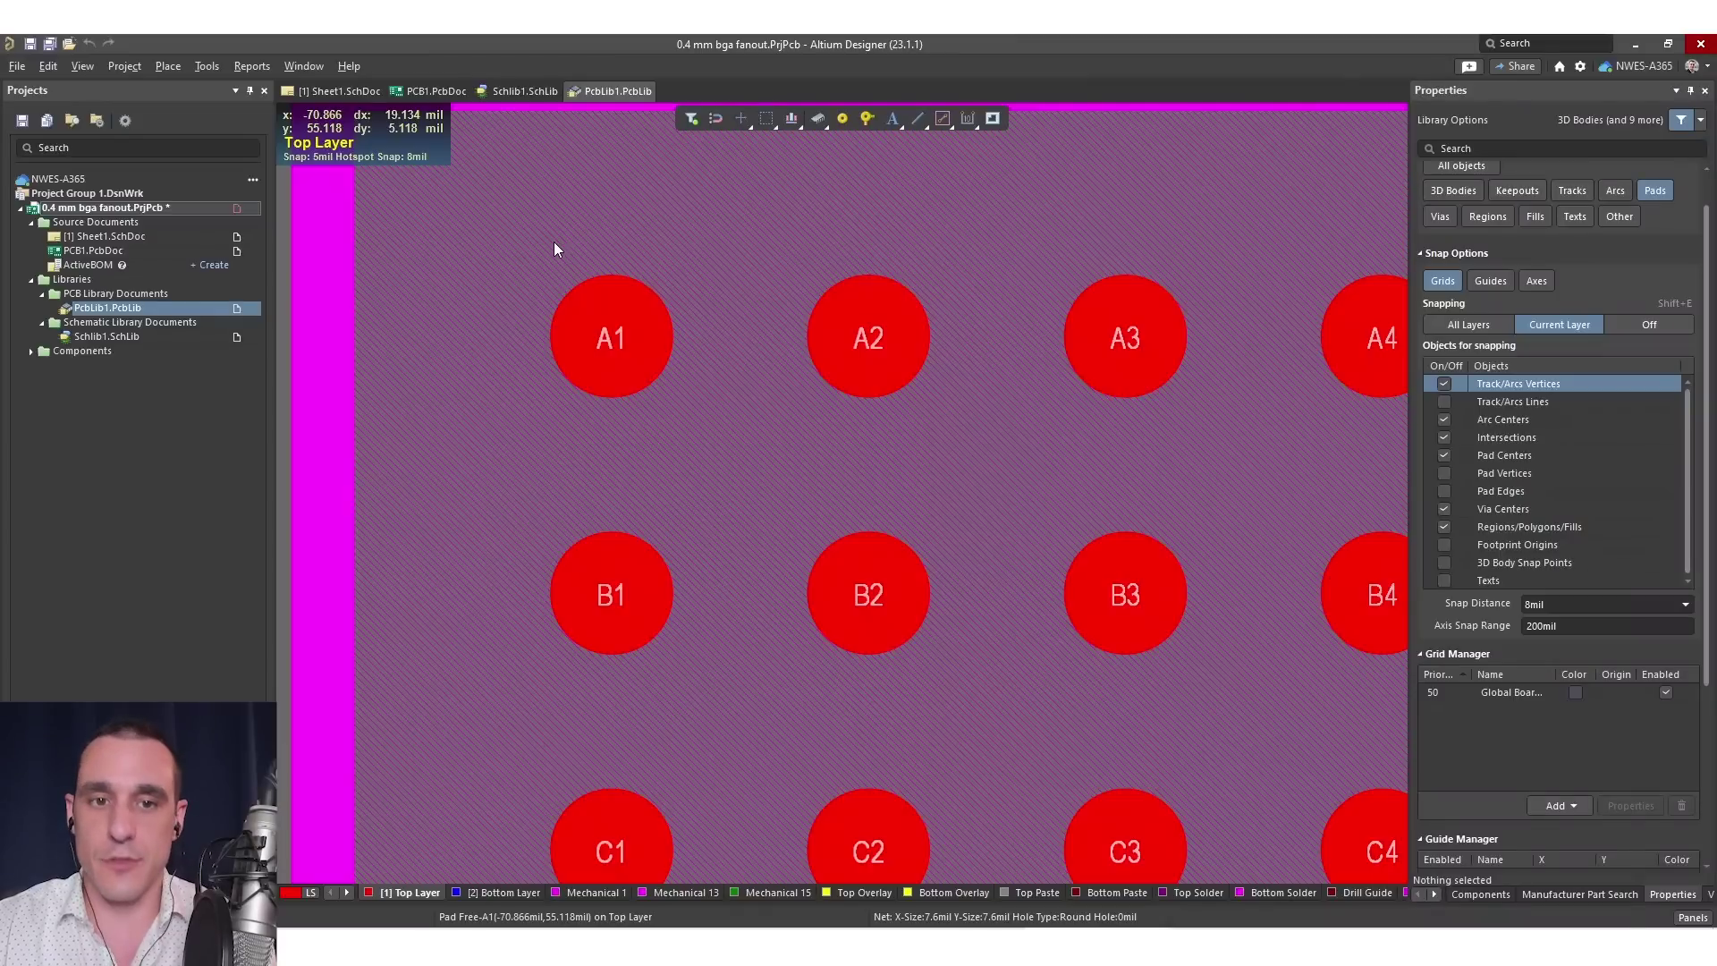
{"action": "right_click_drag", "start_coordinate": [794, 476], "coordinate": [737, 429]}
{"action": "scroll", "coordinate": [806, 459], "scroll_direction": "up", "scroll_amount": 1, "text": "ctrl"}
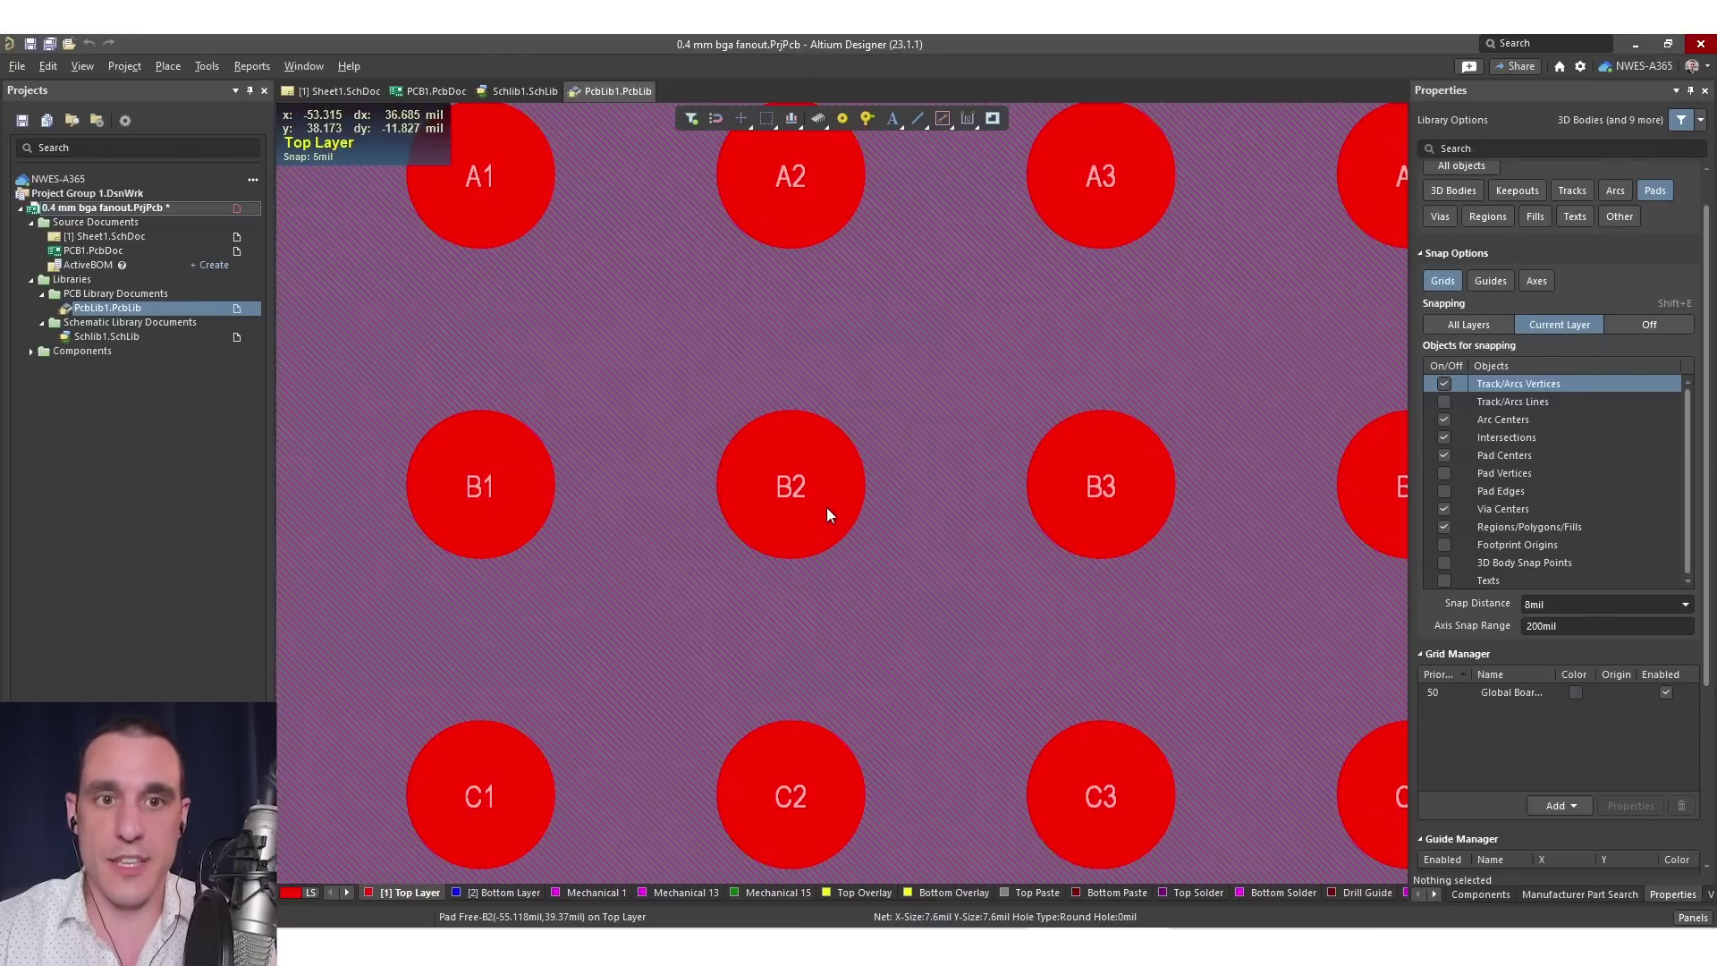
{"action": "scroll", "coordinate": [821, 519], "scroll_direction": "down", "scroll_amount": 1, "text": "ctrl"}
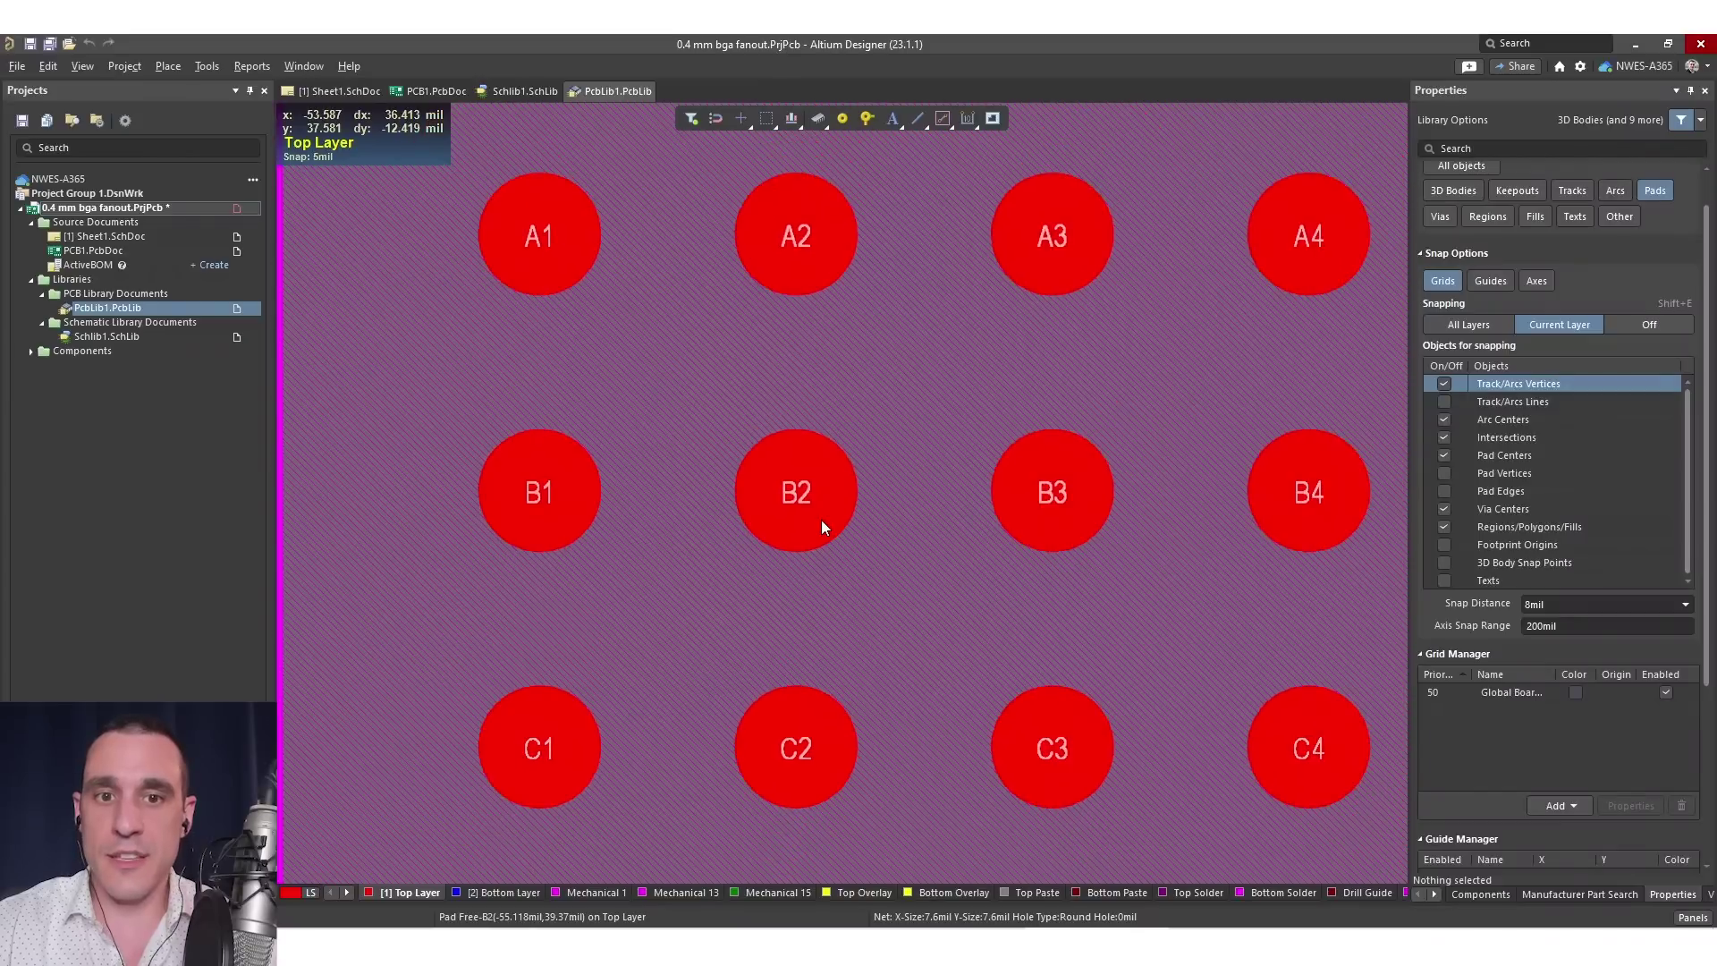
{"action": "scroll", "coordinate": [821, 519], "scroll_direction": "down", "scroll_amount": 3, "text": "ctrl"}
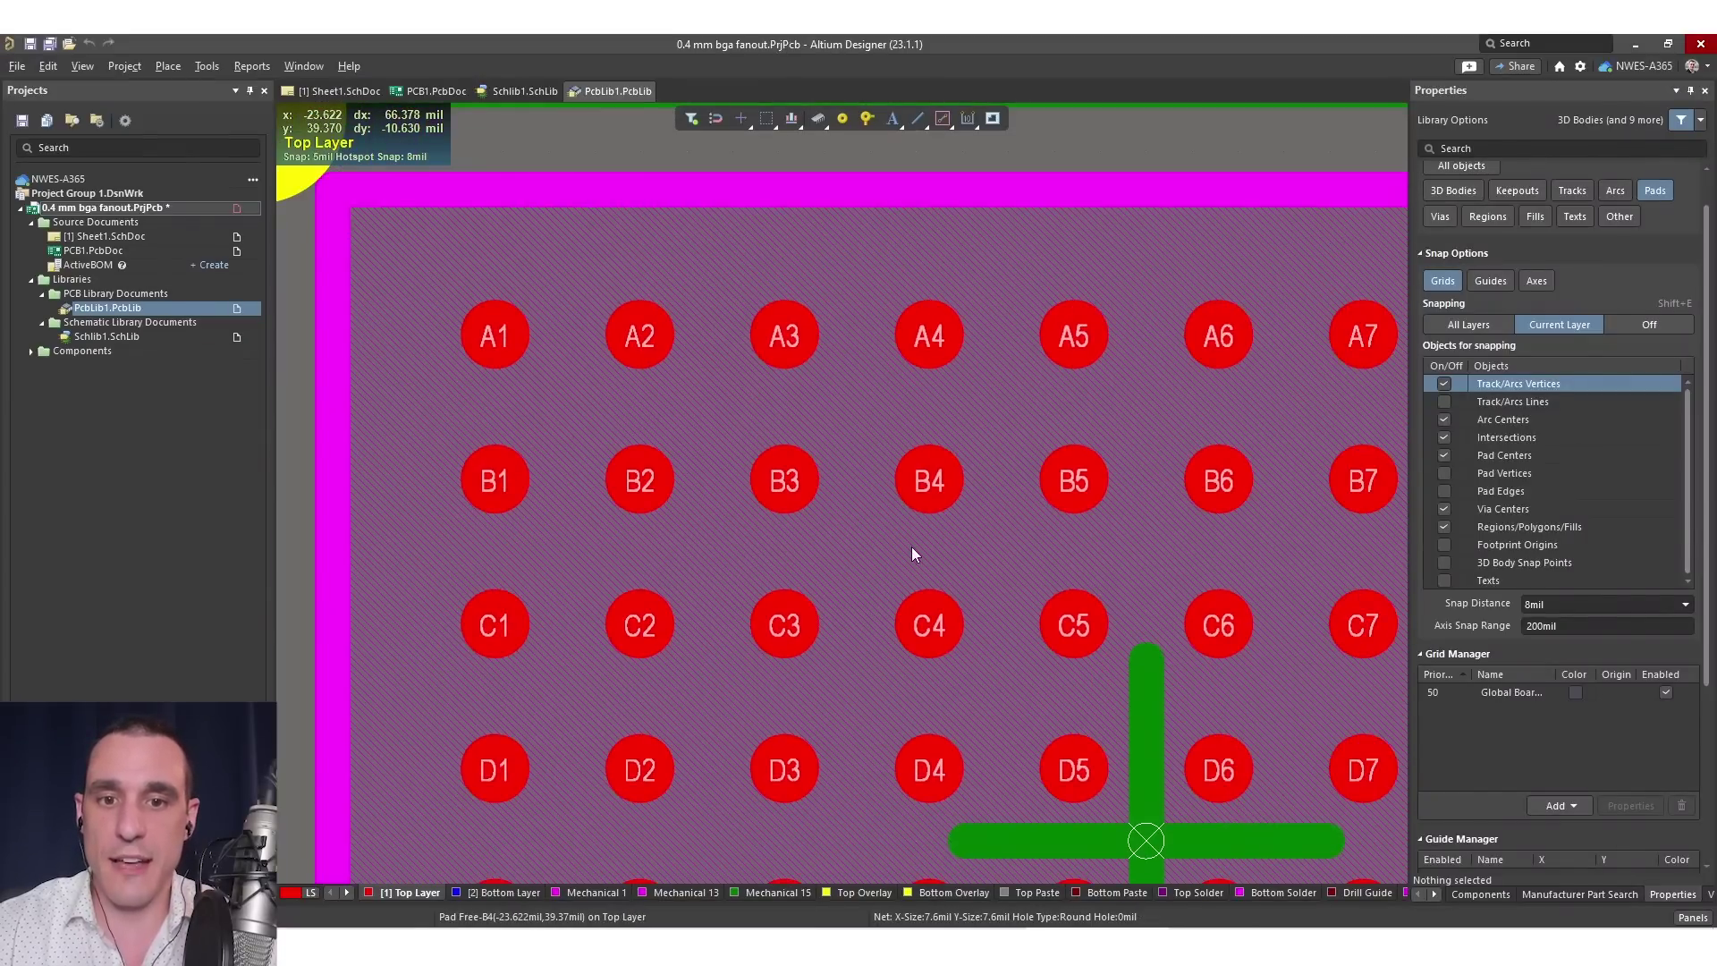
{"action": "scroll", "coordinate": [905, 551], "scroll_direction": "down", "scroll_amount": 2, "text": "ctrl"}
{"action": "scroll", "coordinate": [878, 480], "scroll_direction": "down", "scroll_amount": 2, "text": "ctrl"}
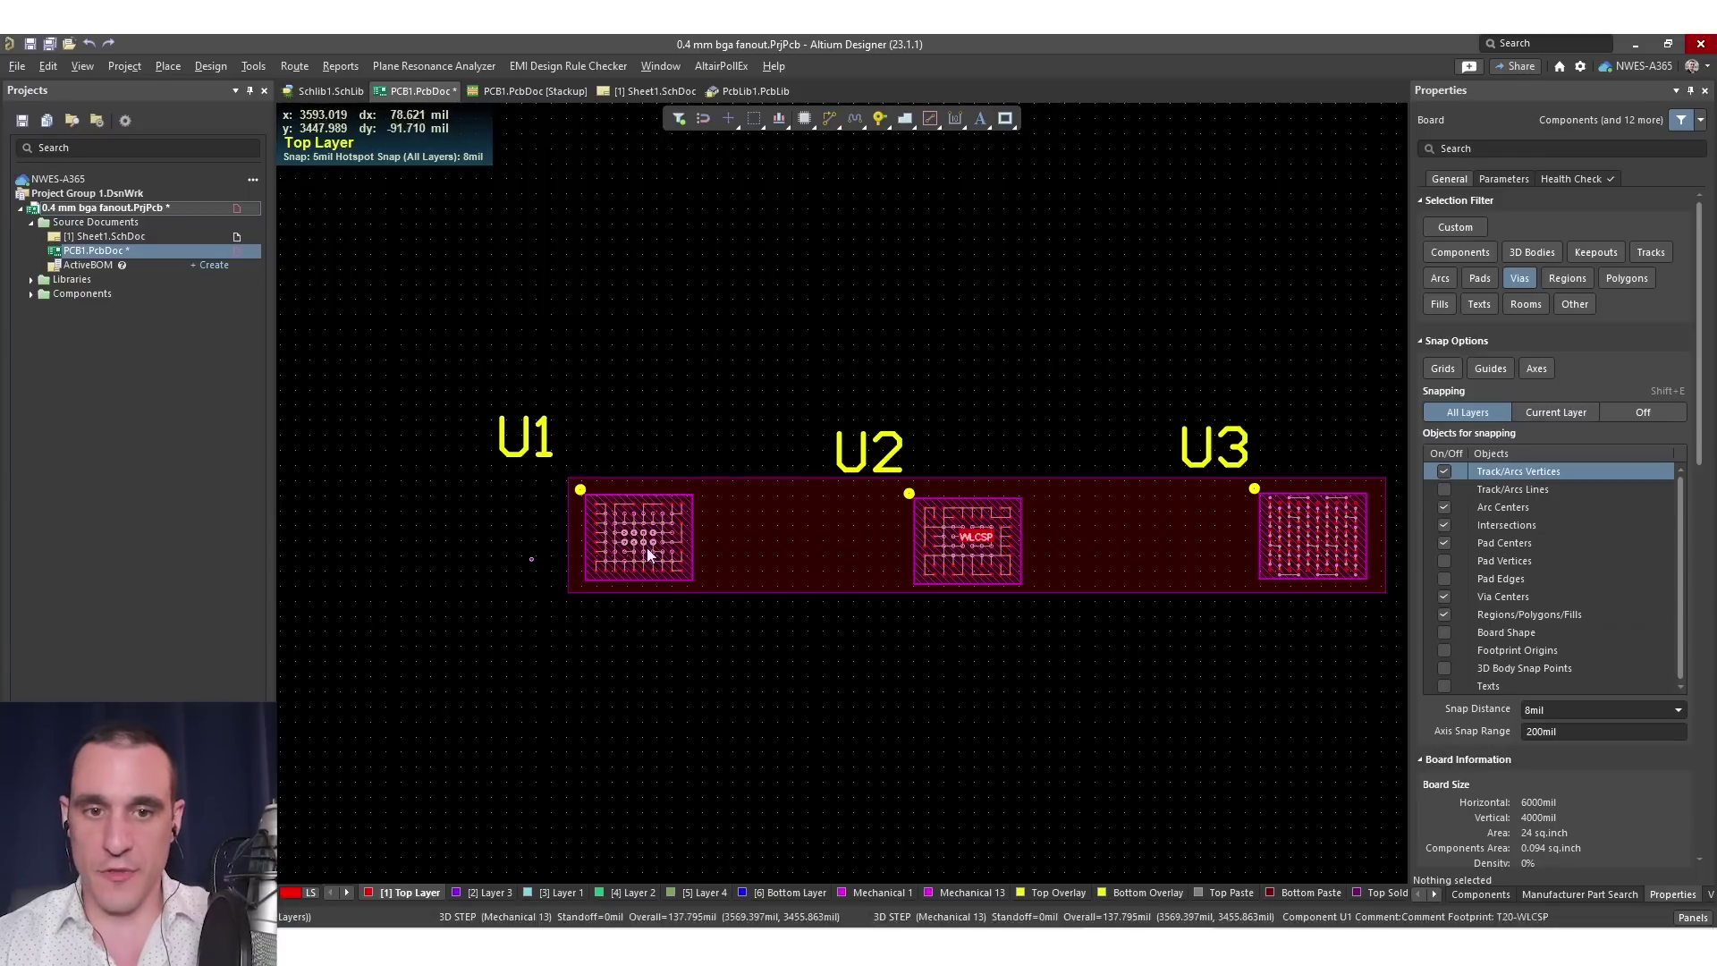
Inspect U1's via fanout in single-layer mode on the Top Layer, Layer 3, Layer 1 and Layer 2
{"action": "scroll", "coordinate": [624, 546], "scroll_direction": "up", "scroll_amount": 3, "text": "ctrl"}
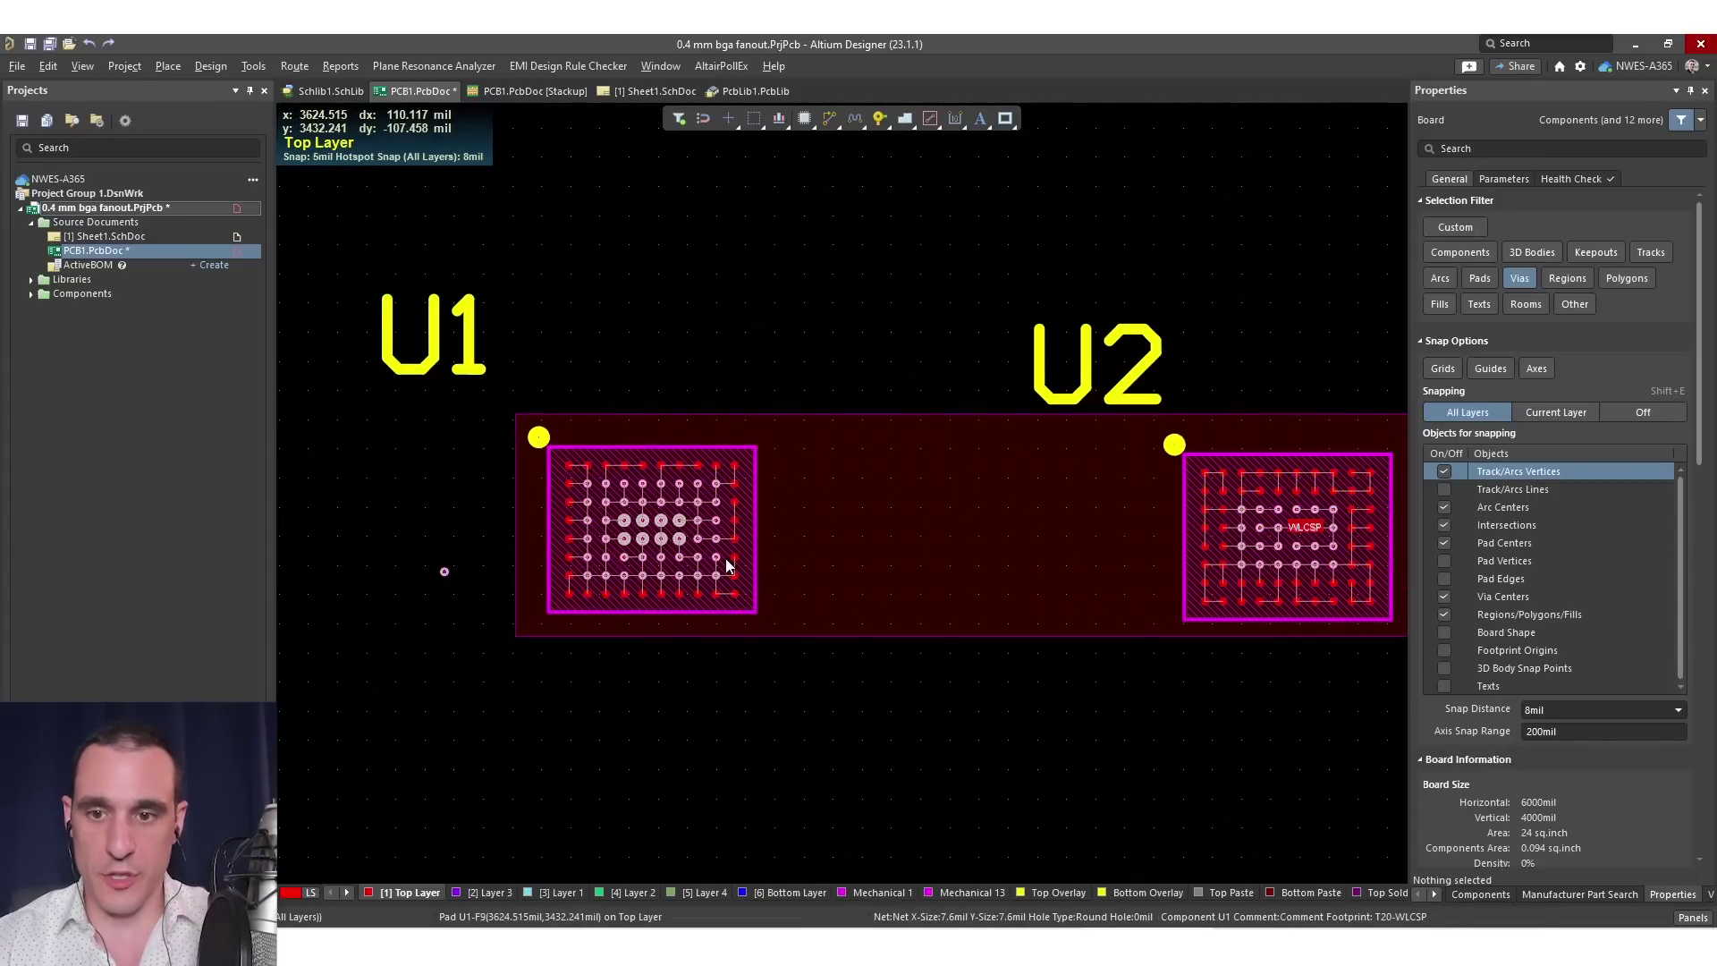
{"action": "scroll", "coordinate": [547, 529], "scroll_direction": "up", "scroll_amount": 5, "text": "ctrl"}
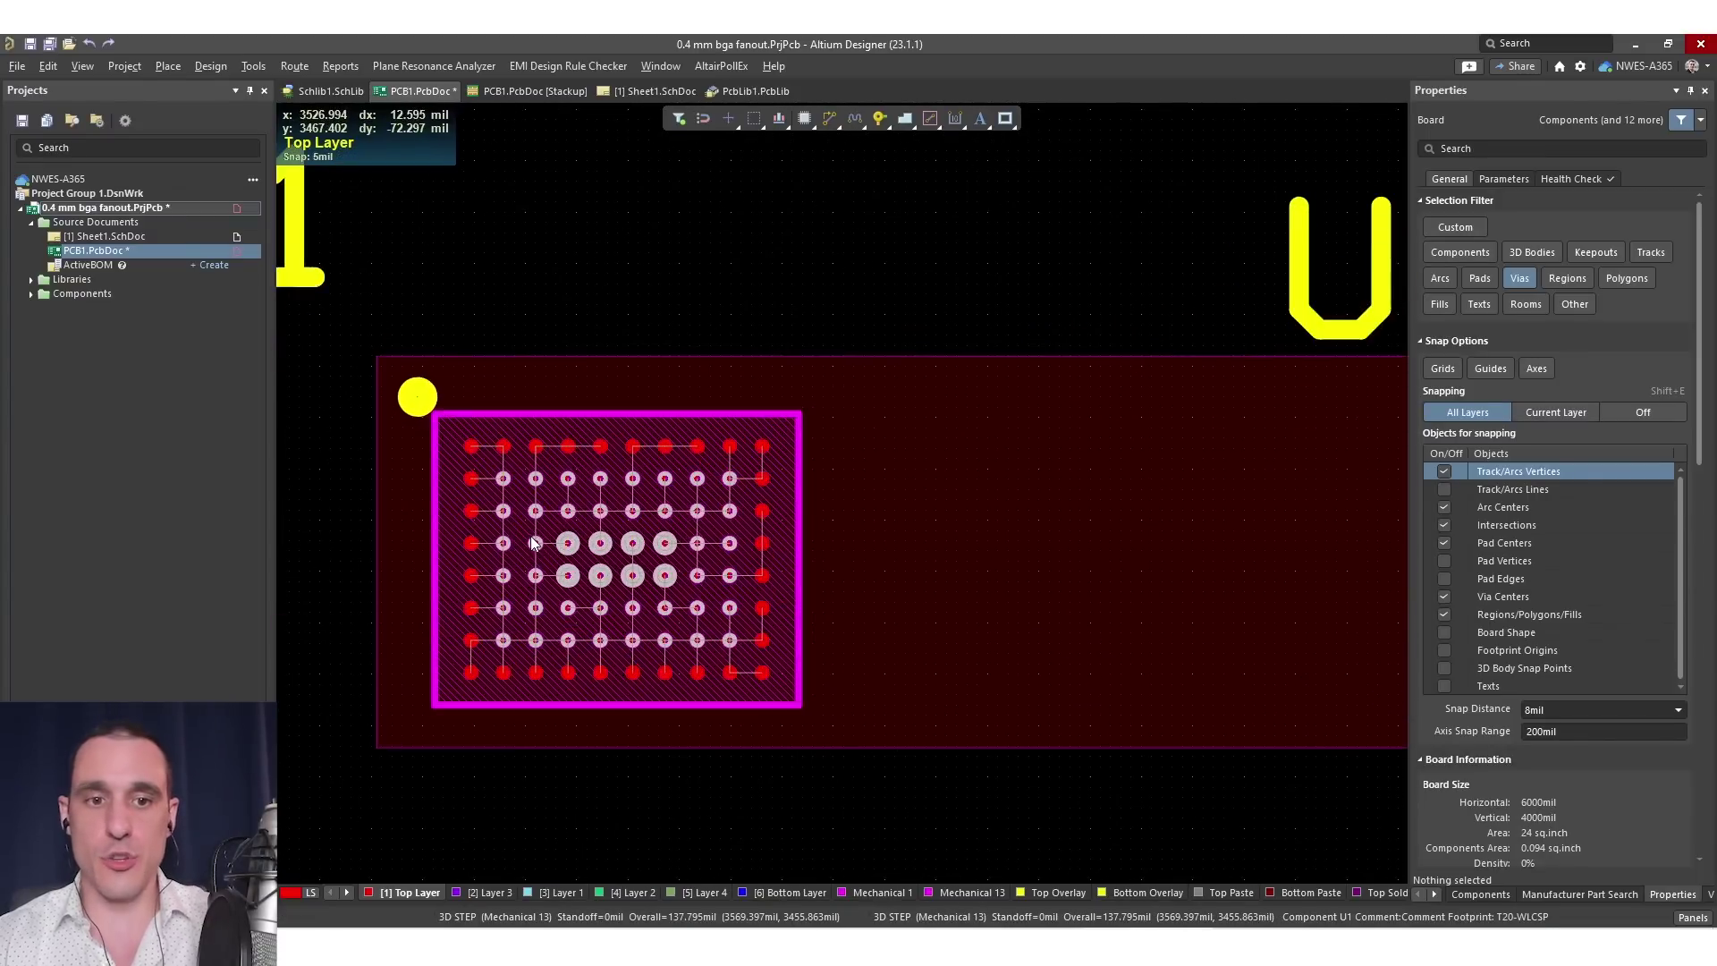
{"action": "scroll", "coordinate": [552, 543], "scroll_direction": "up", "scroll_amount": 2, "text": "ctrl"}
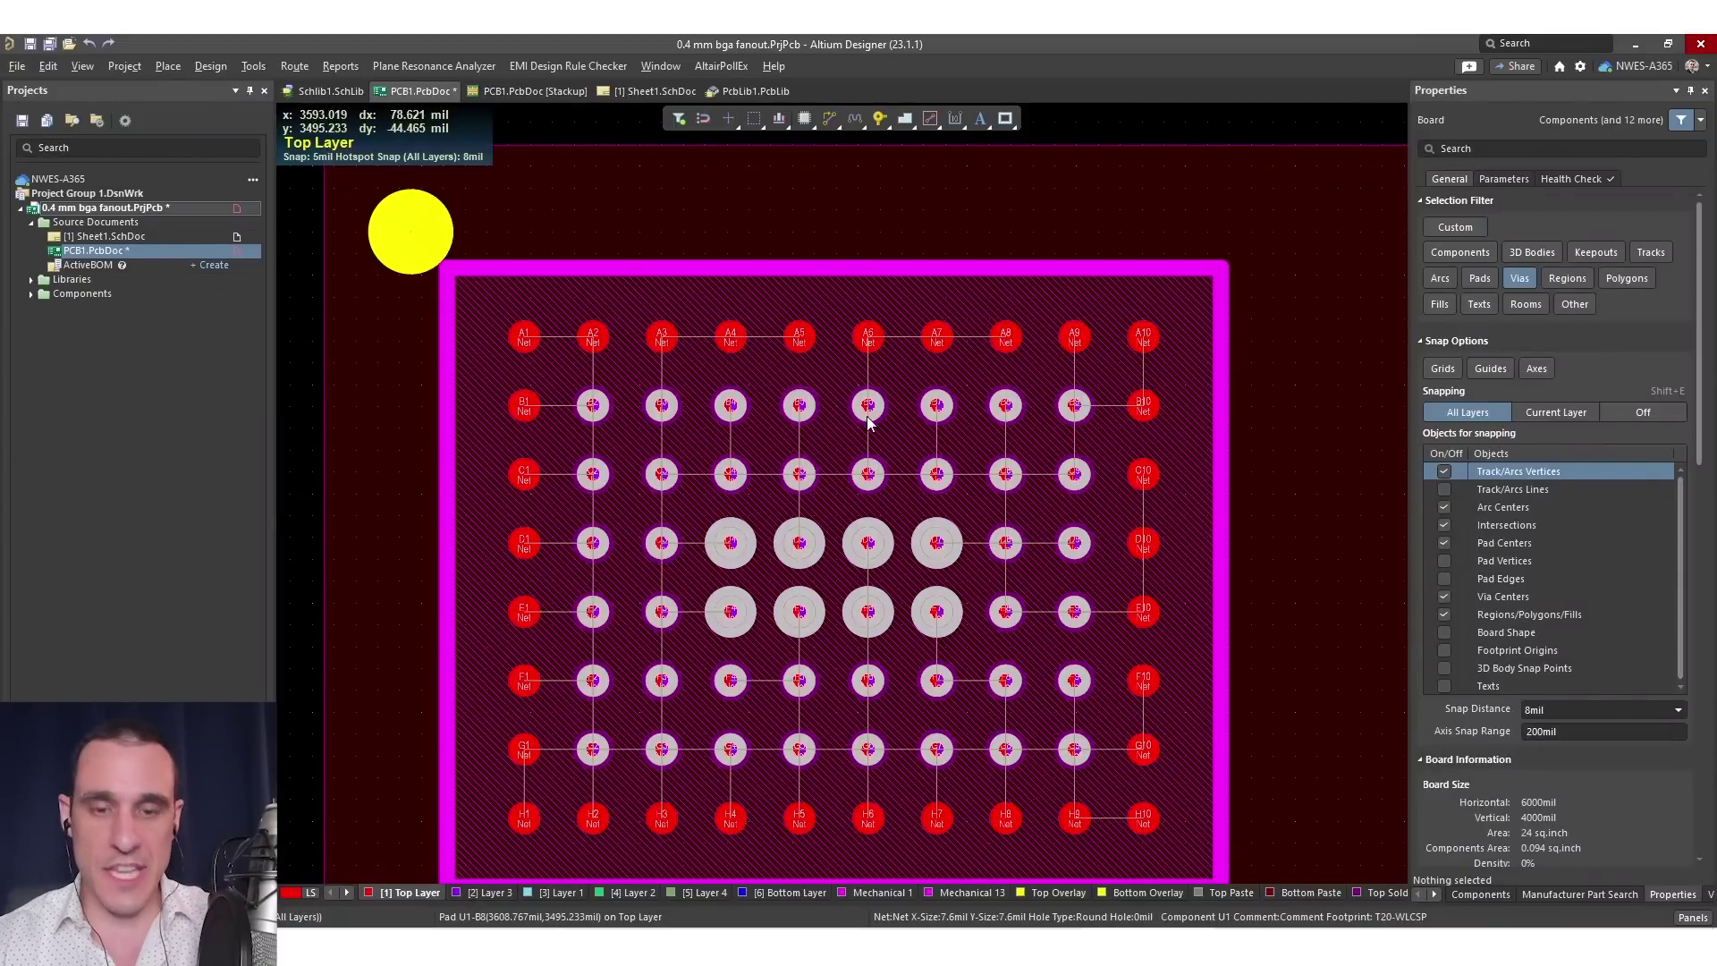
{"action": "key", "text": "shift+s"}
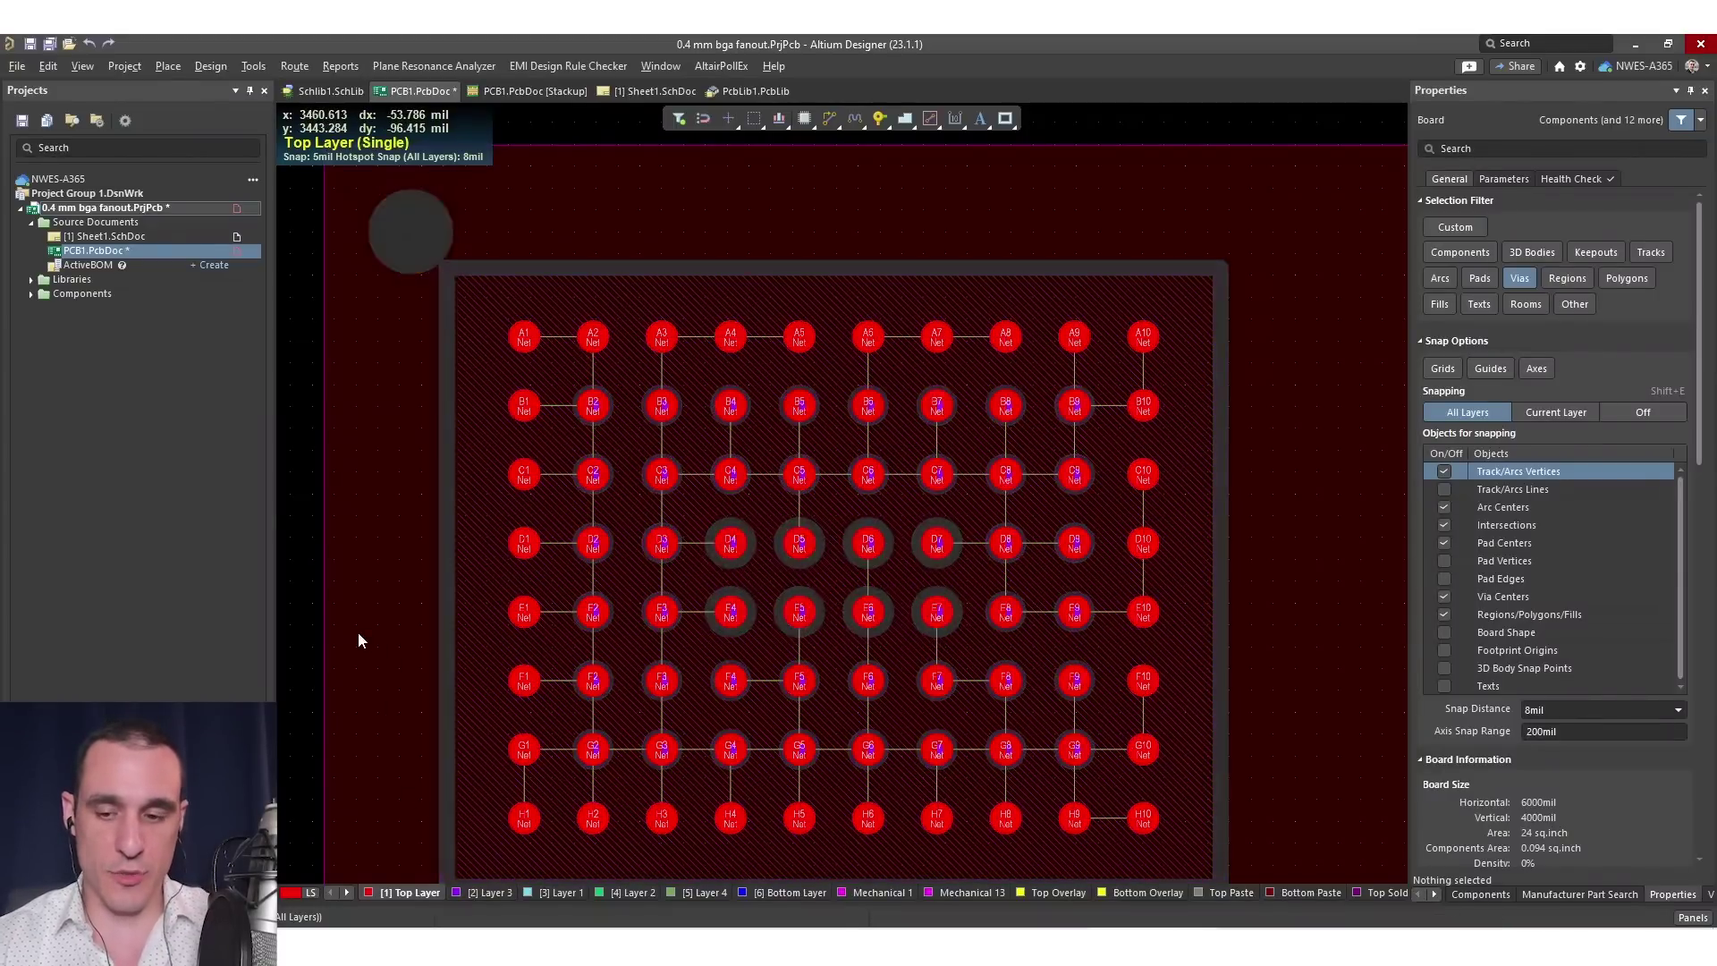
{"action": "key", "text": "KP_Add"}
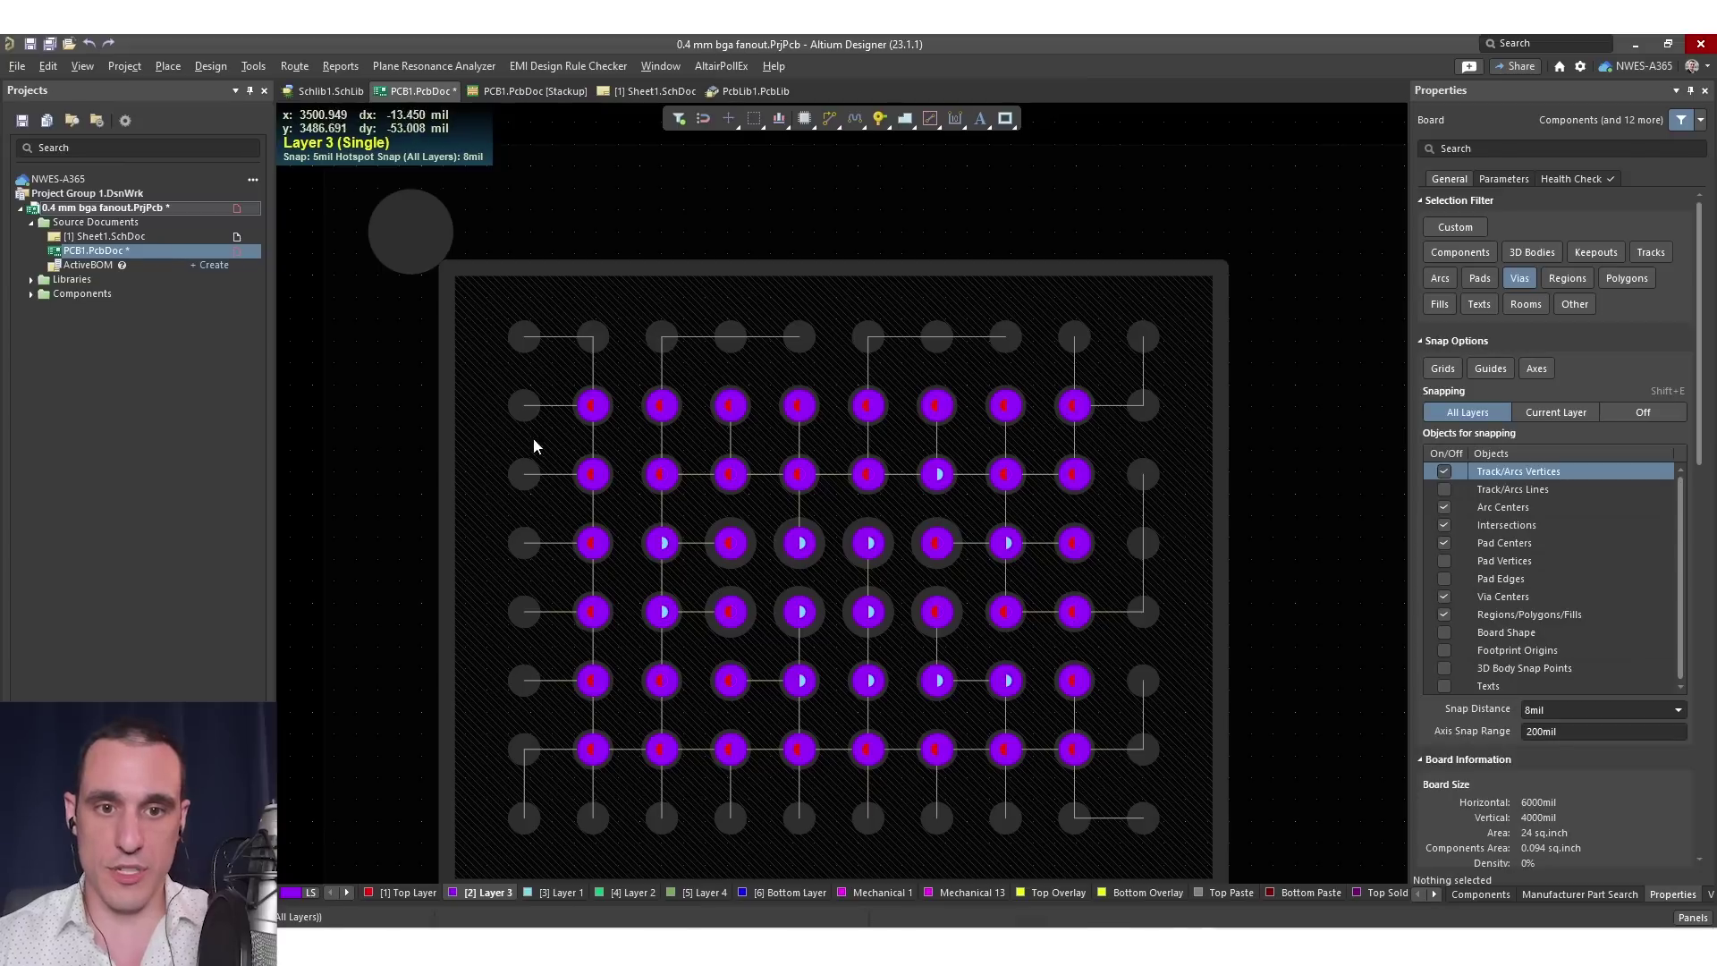
{"action": "mouse_move", "coordinate": [1088, 405]}
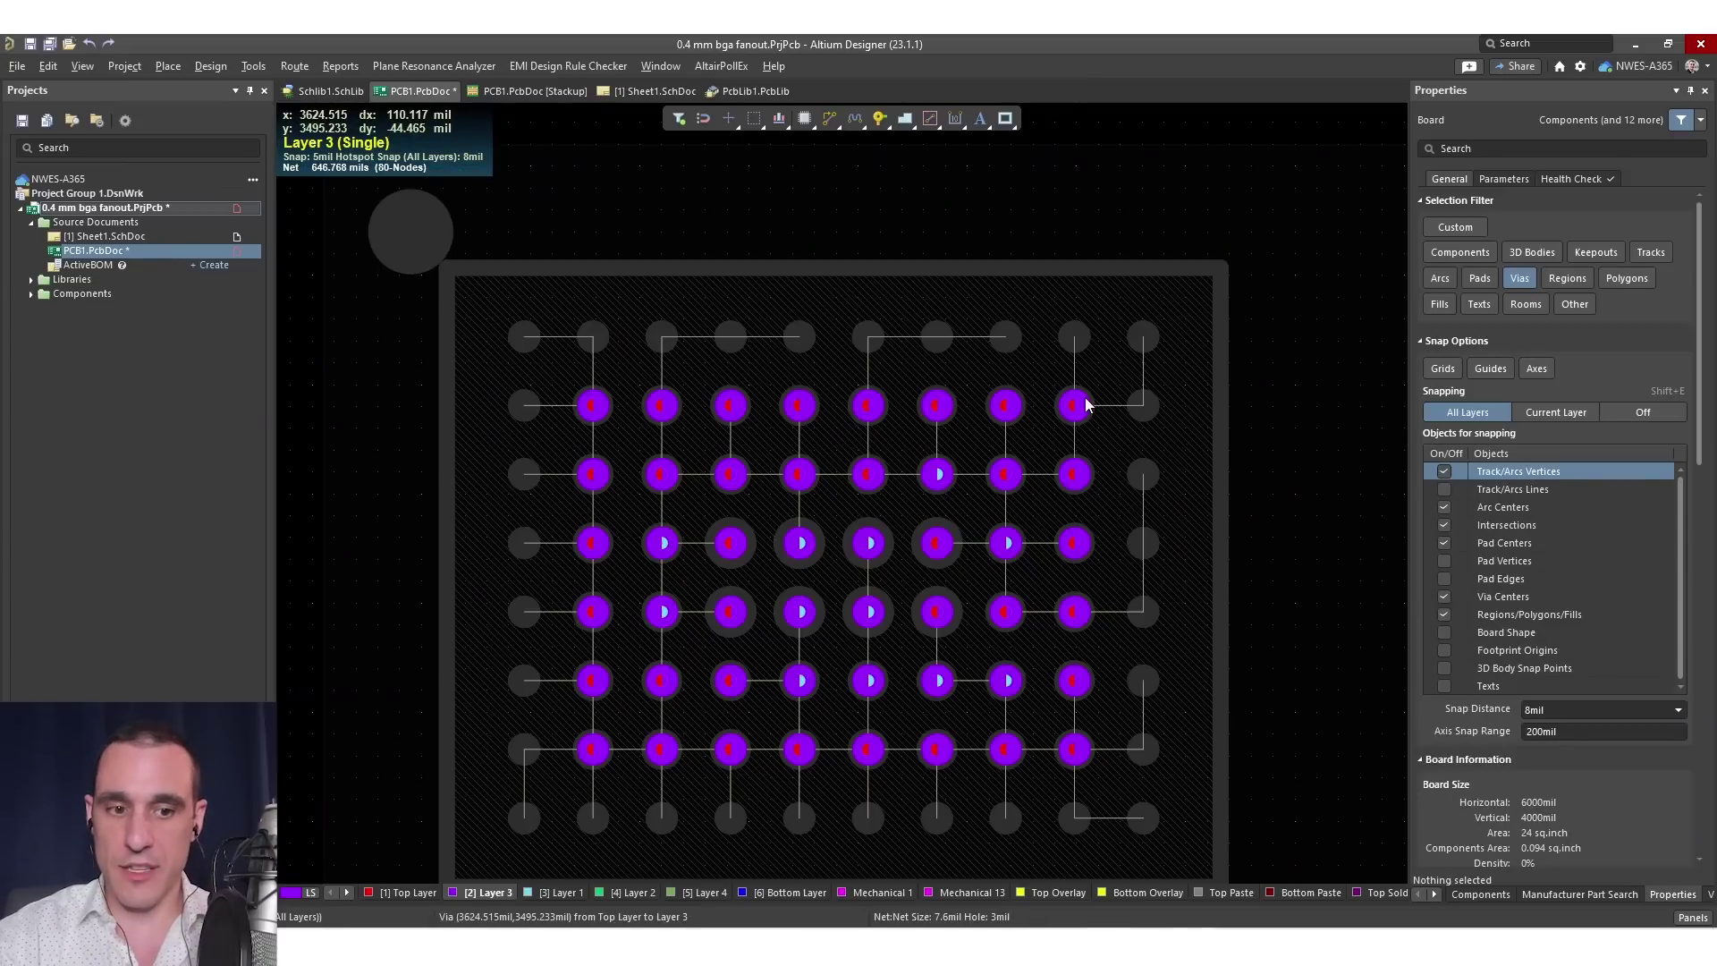
{"action": "key", "text": "KP_Add"}
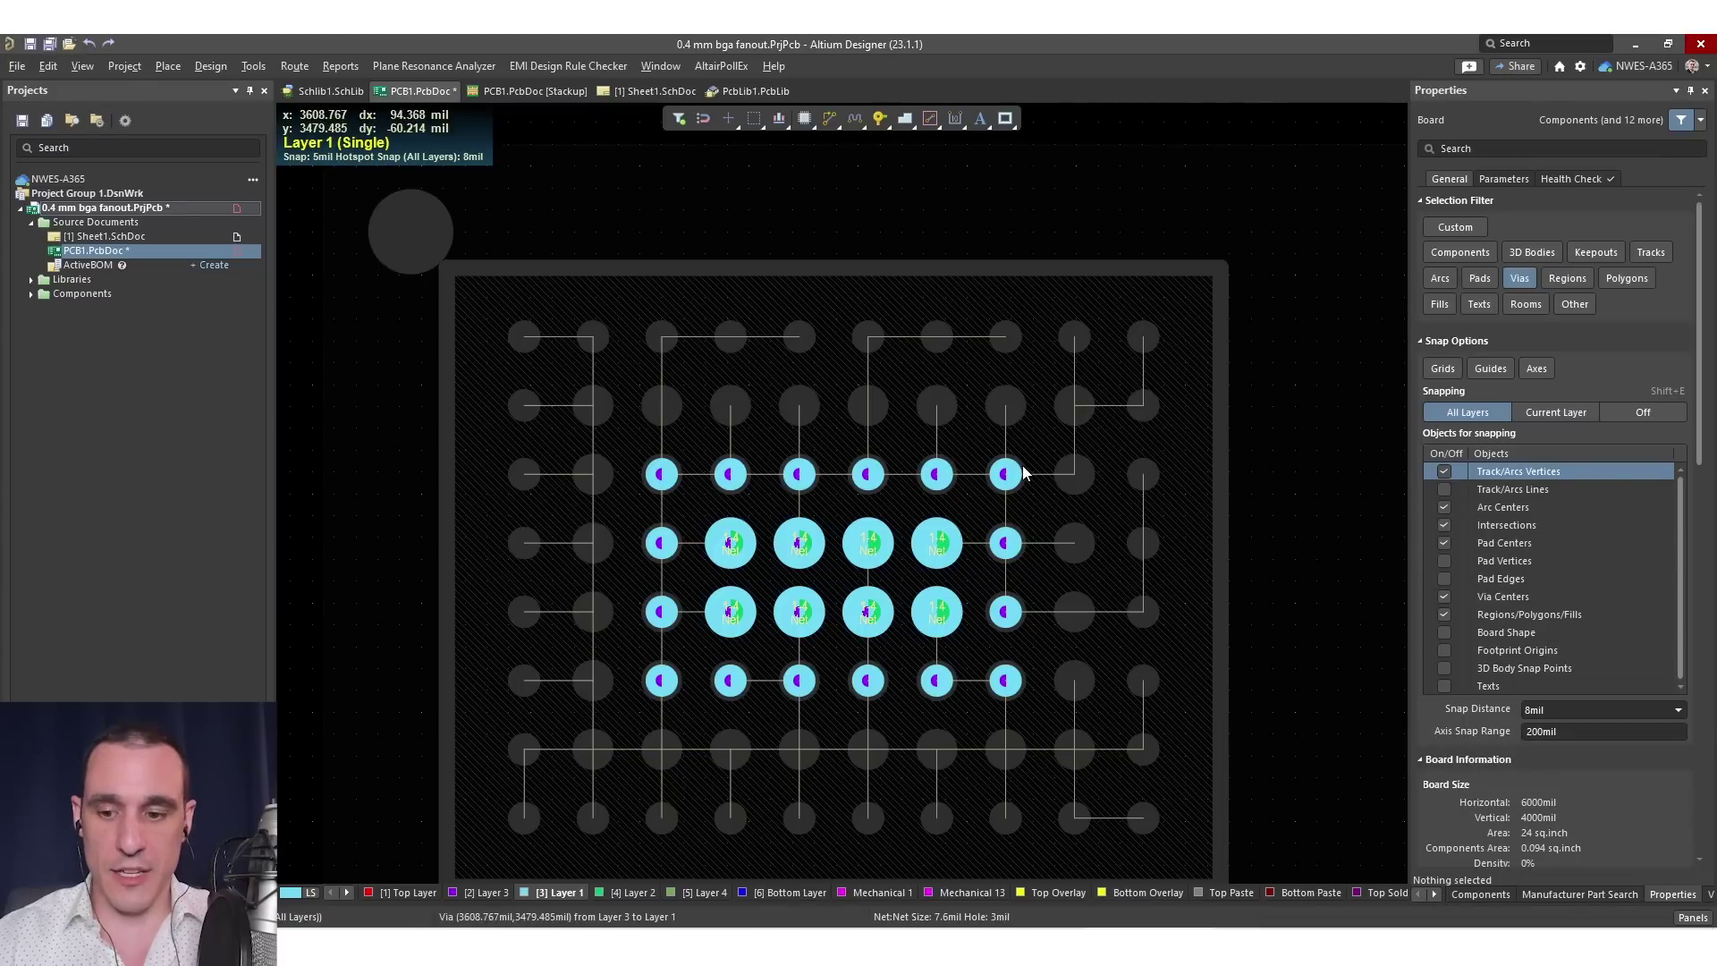
{"action": "key", "text": "KP_Add"}
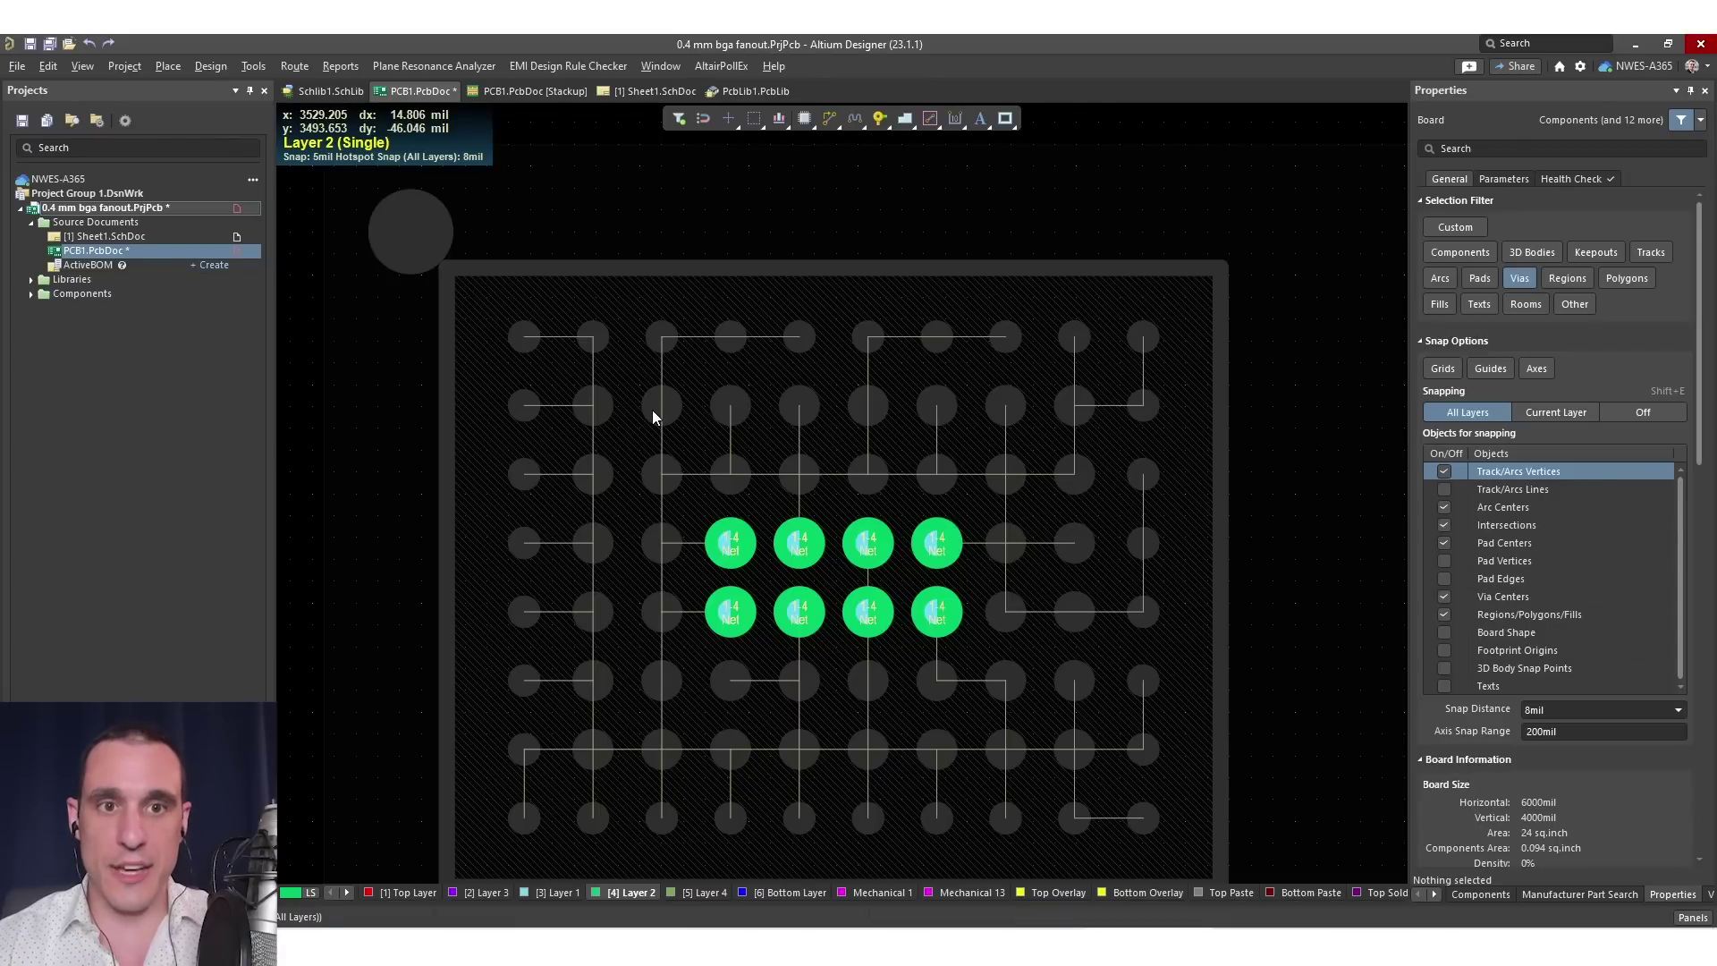
Review the via types in the PCB1 layer stackup, return to the board and show all layers around U1 again
{"action": "left_click", "coordinate": [531, 90]}
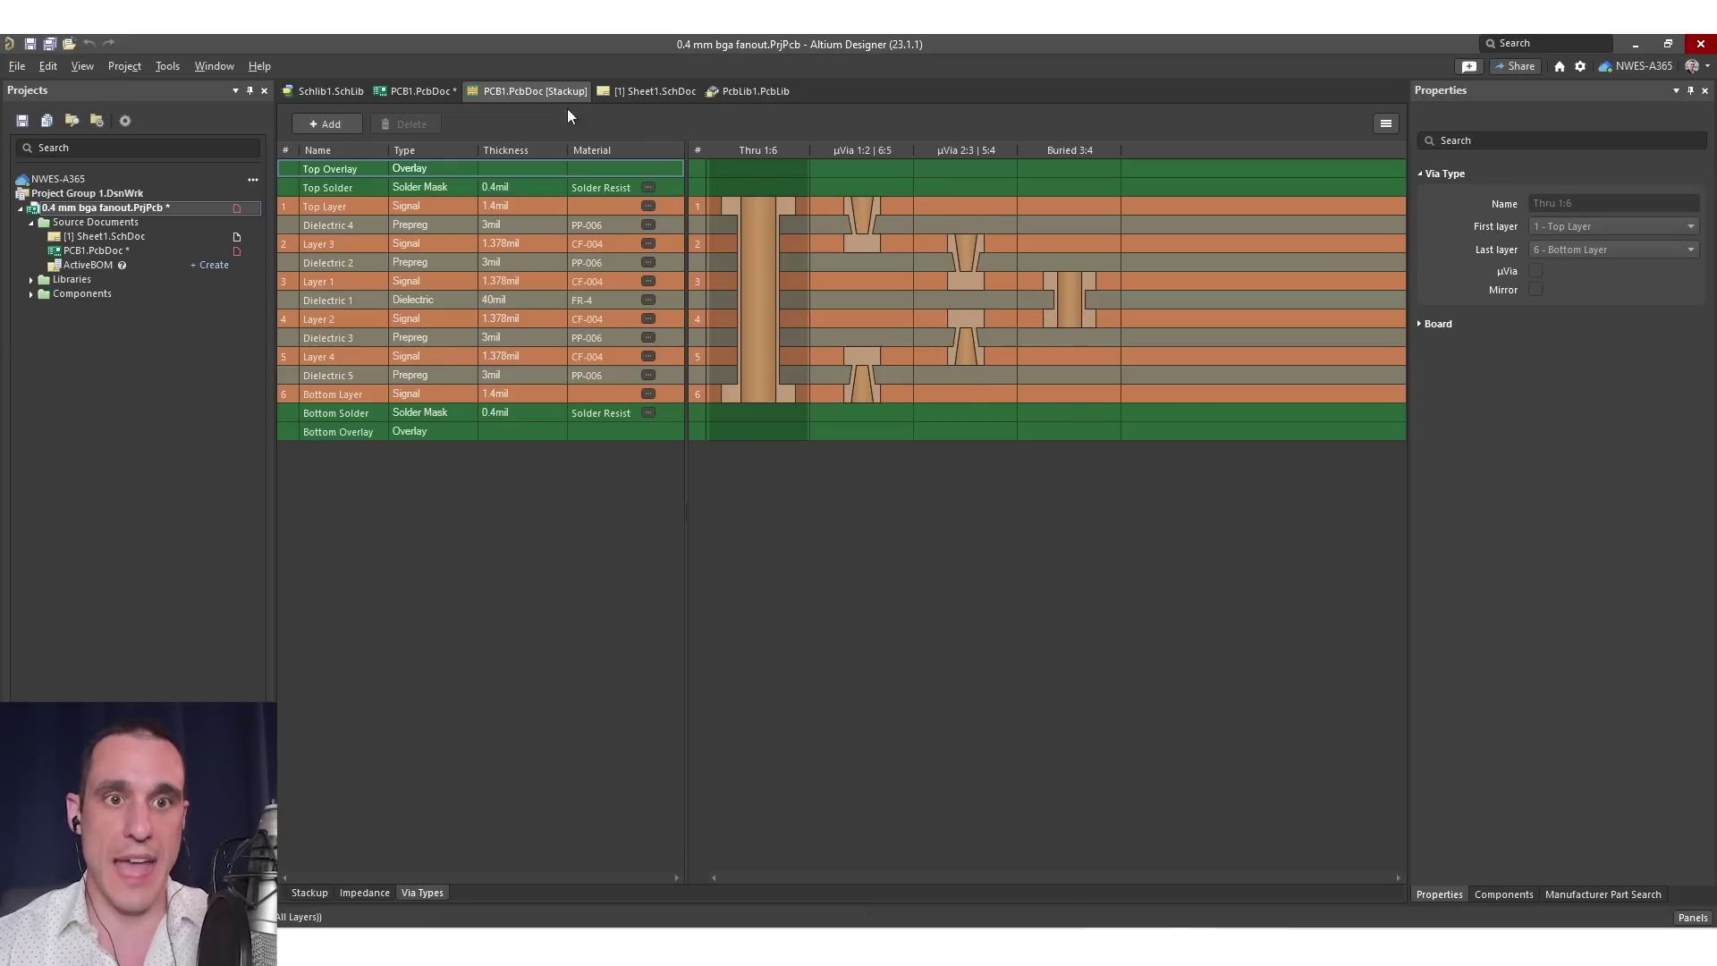
{"action": "left_click", "coordinate": [407, 93]}
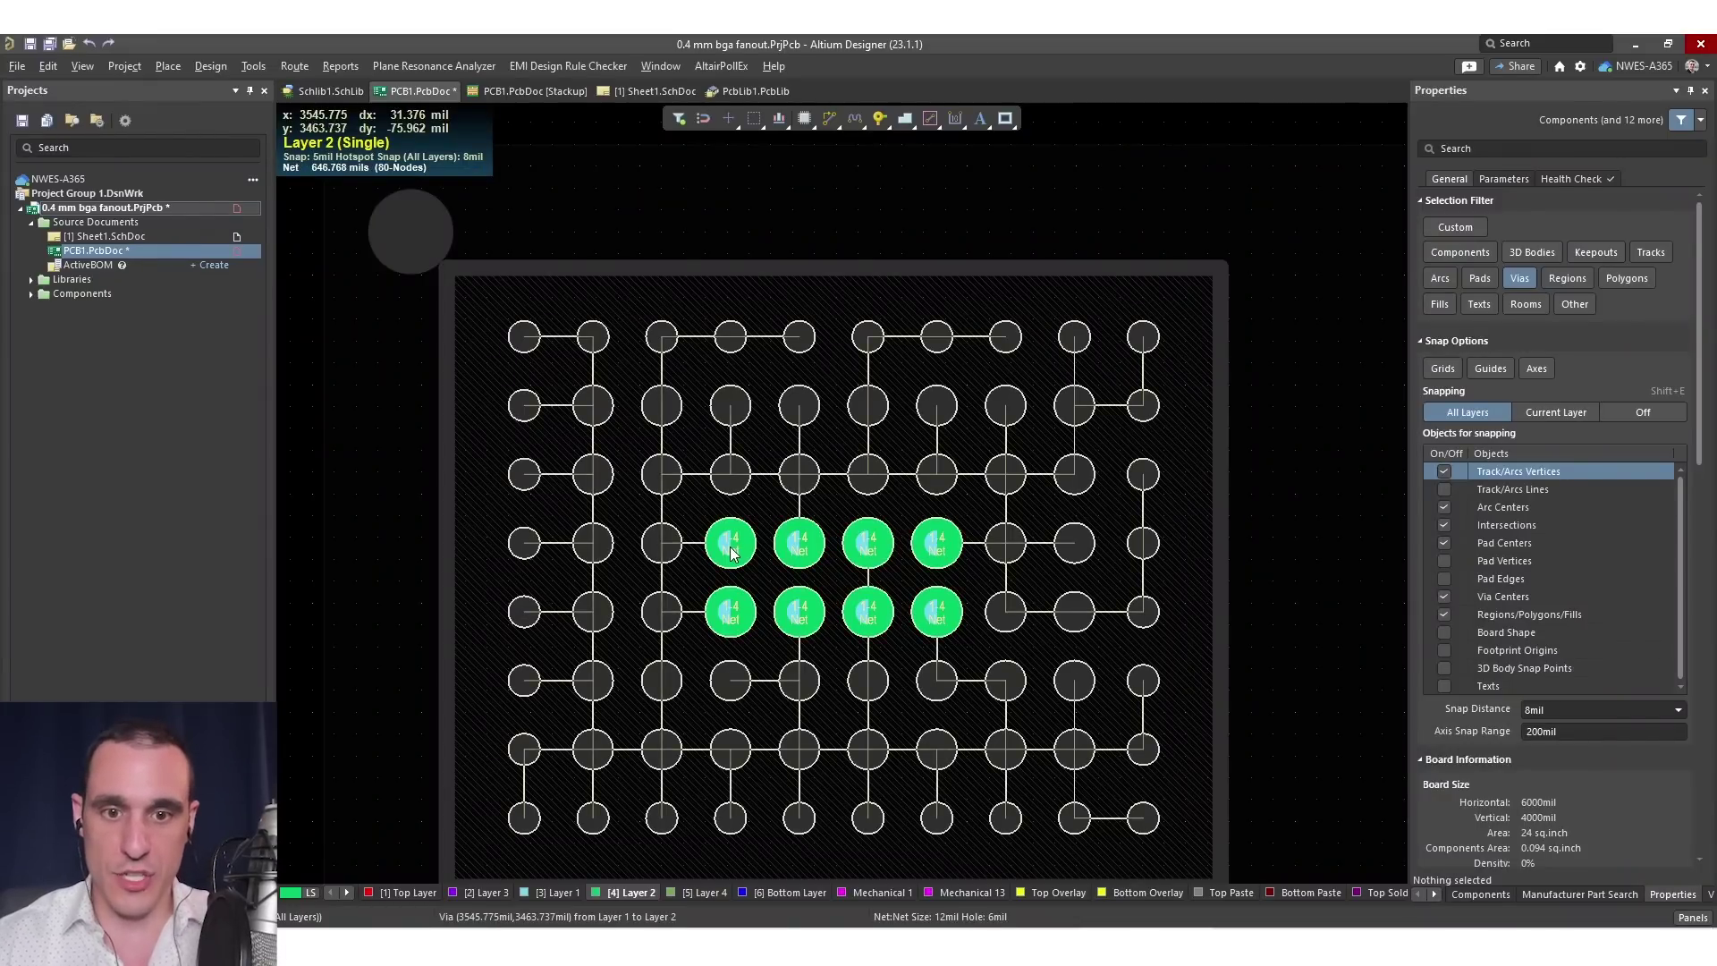
{"action": "key", "text": "shift+s"}
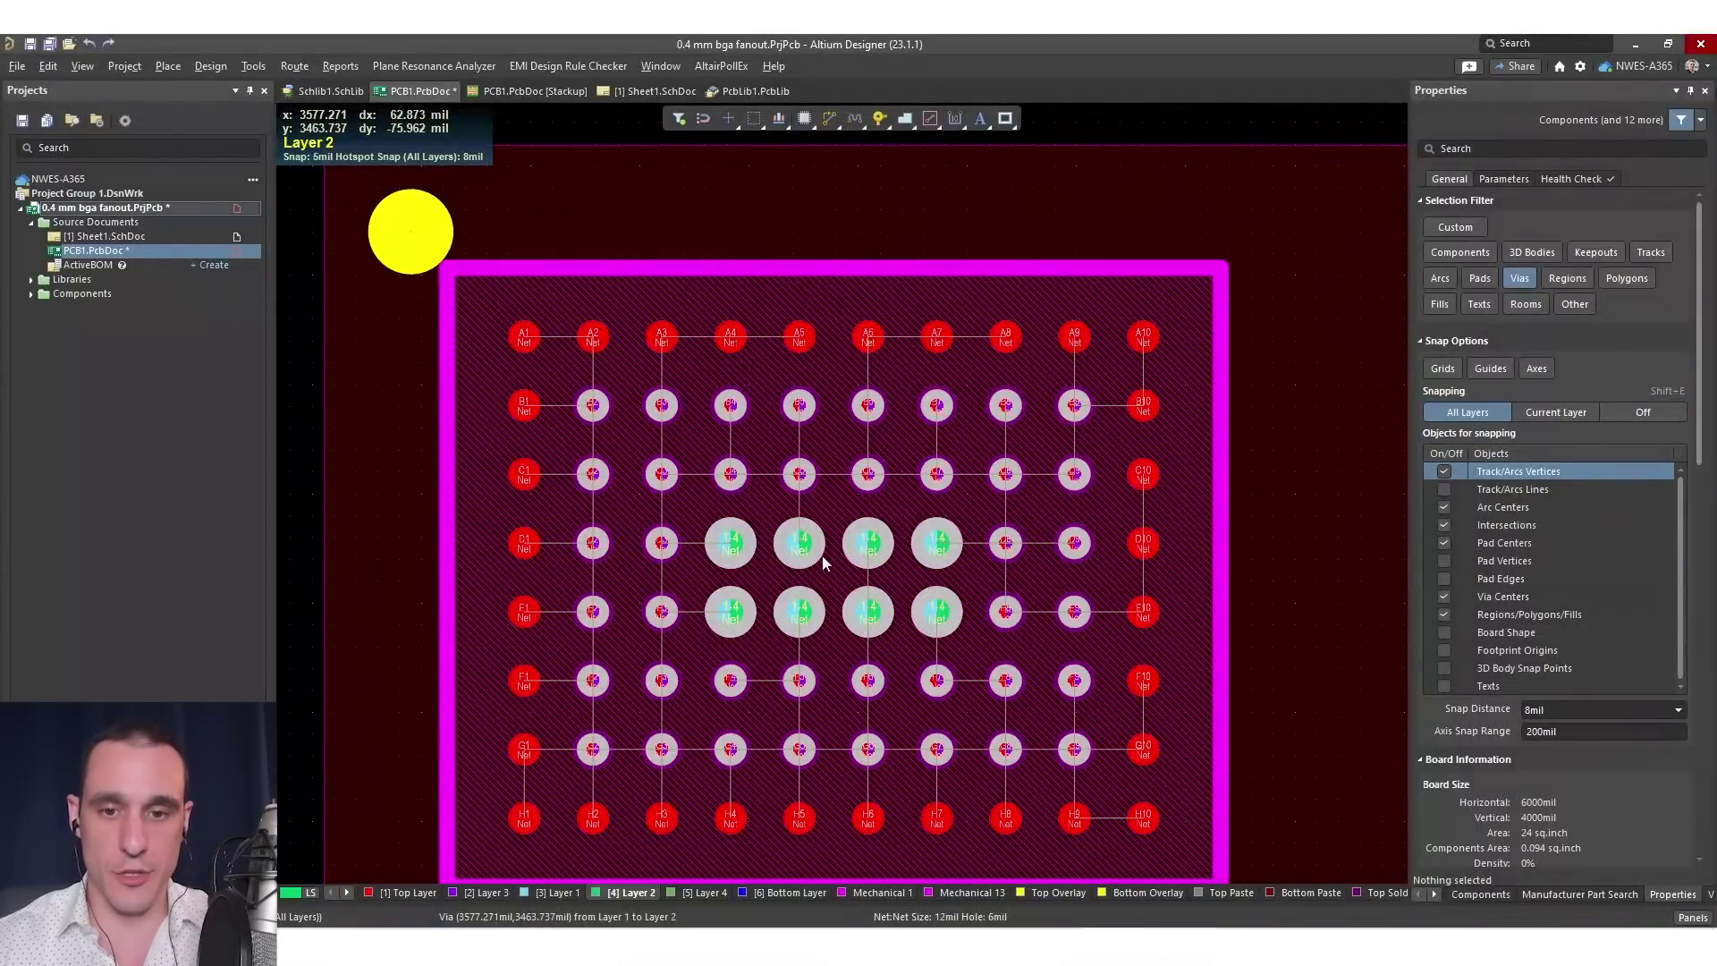
Inspect U2's via fanout in single-layer mode on Layer 2 and Layer 3
{"action": "scroll", "coordinate": [924, 559], "scroll_direction": "down", "scroll_amount": 4, "text": "ctrl"}
{"action": "right_click_drag", "start_coordinate": [1158, 564], "coordinate": [978, 577]}
{"action": "scroll", "coordinate": [924, 535], "scroll_direction": "up", "scroll_amount": 4, "text": "ctrl"}
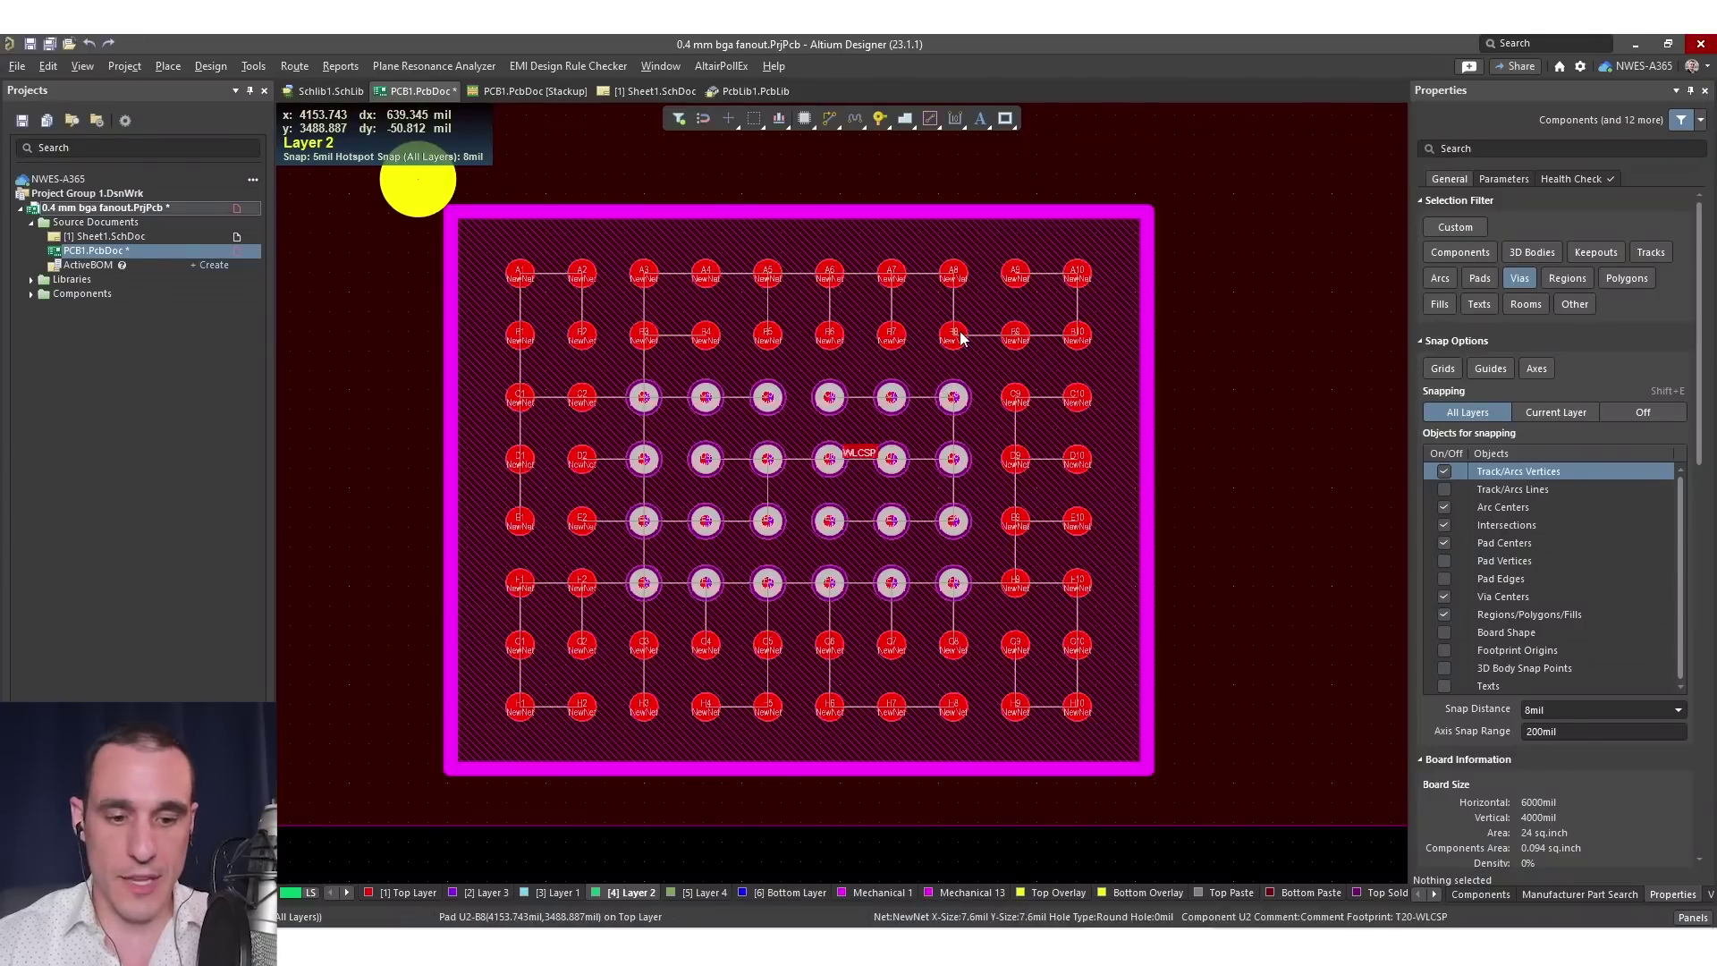
{"action": "key", "text": "shift+s"}
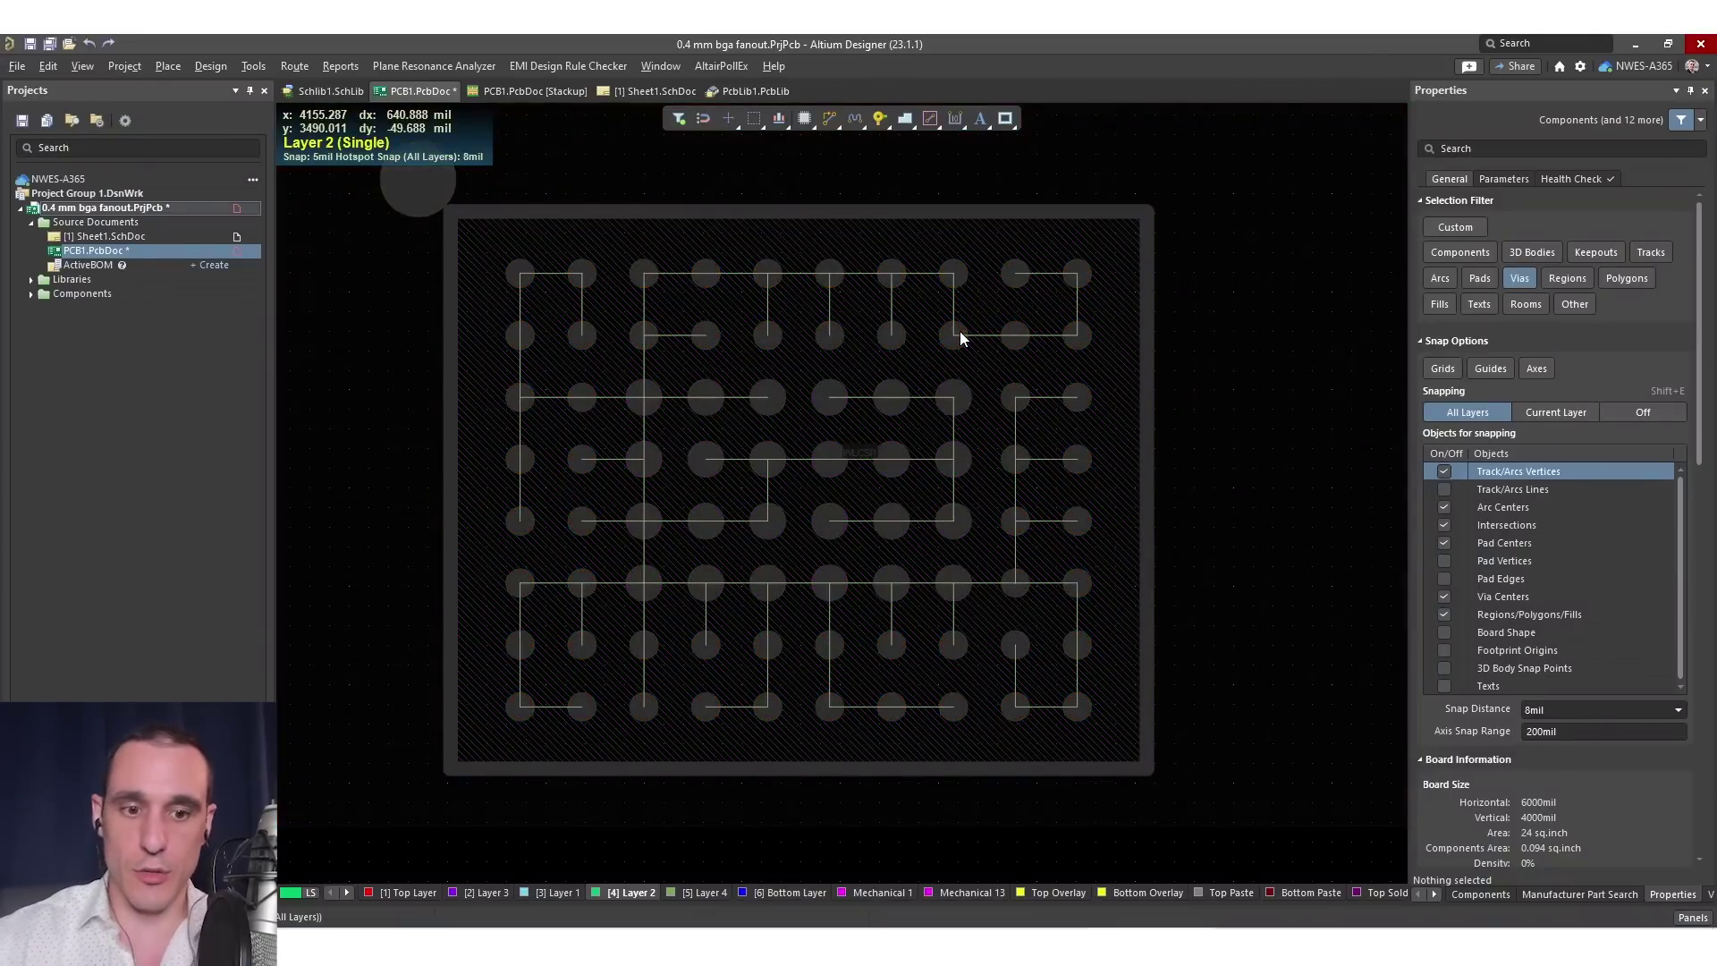
{"action": "left_click", "coordinate": [489, 893]}
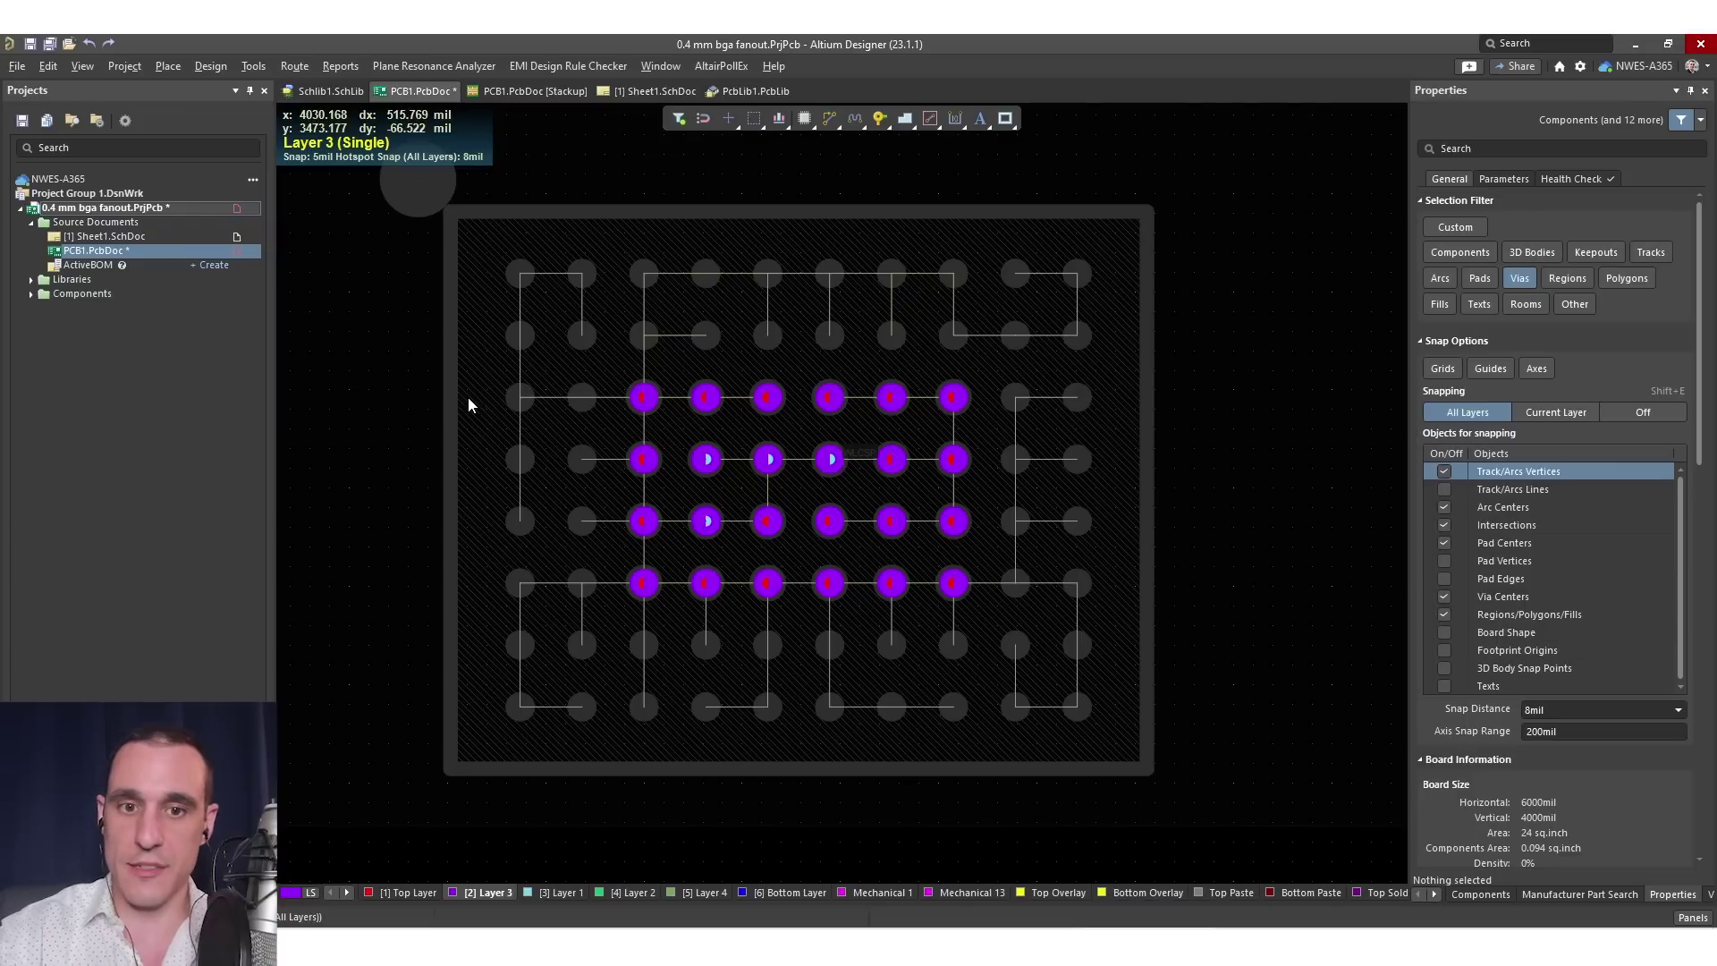
Inspect U2's vias on Layer 1, then return to the Top Layer with all layers shown
{"action": "key", "text": "KP_Multiply"}
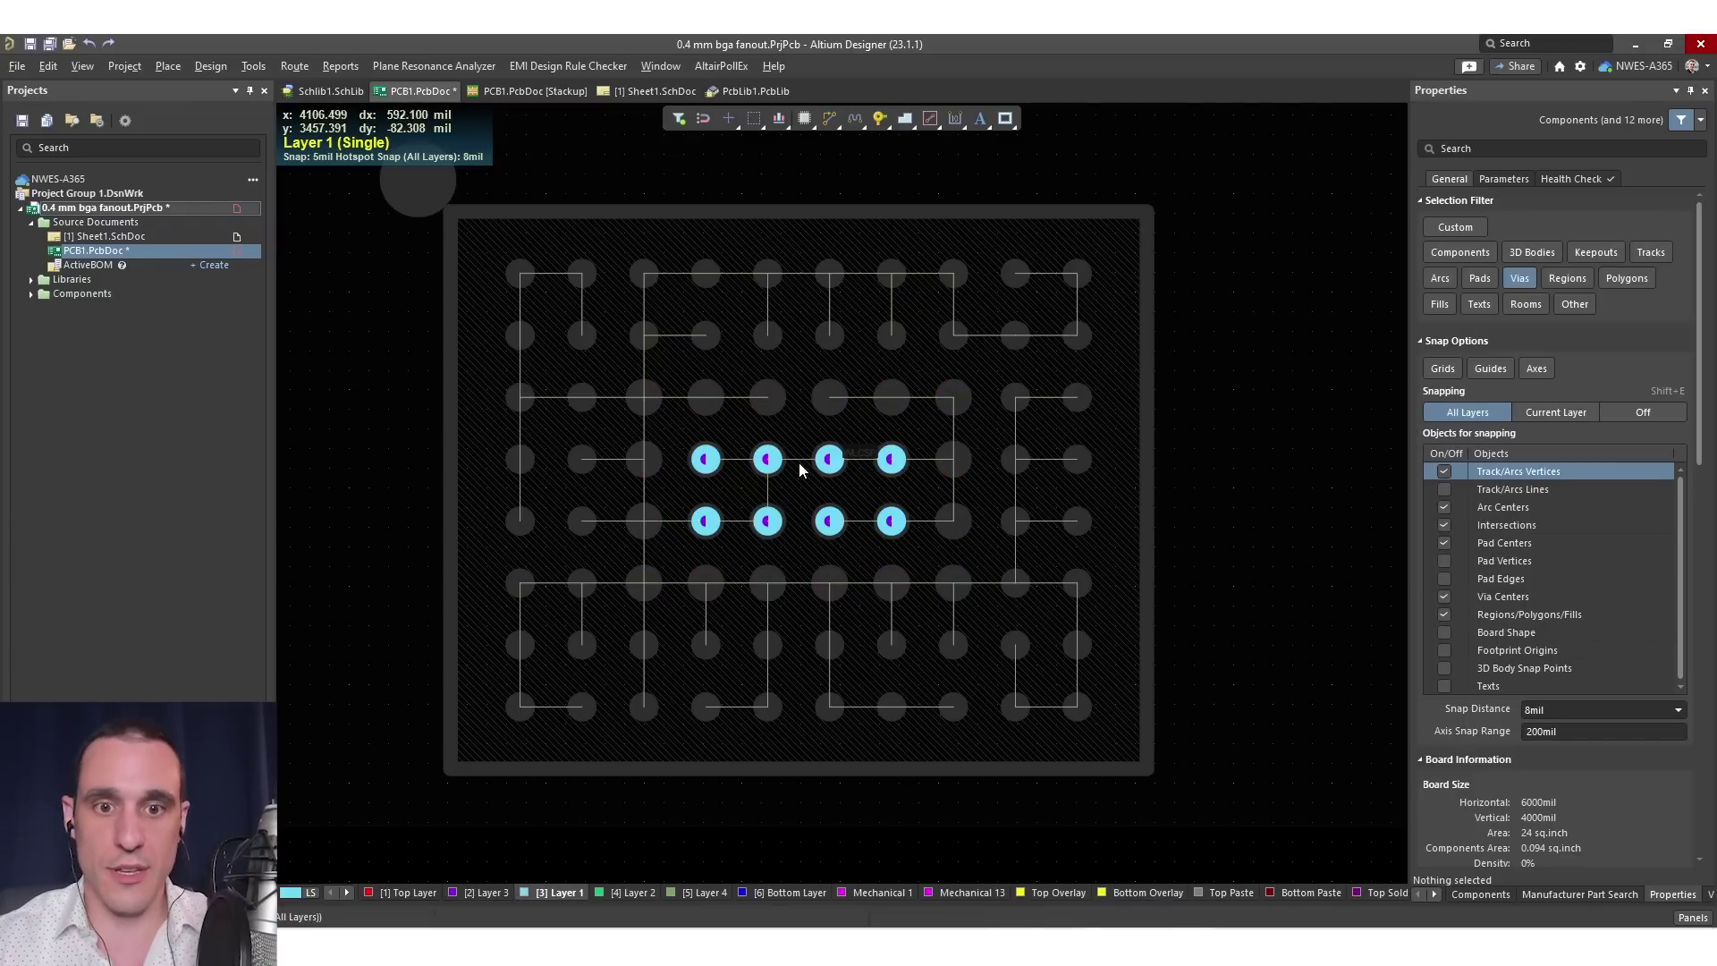
{"action": "key", "text": "KP_Multiply"}
{"action": "key", "text": "KP_Multiply"}
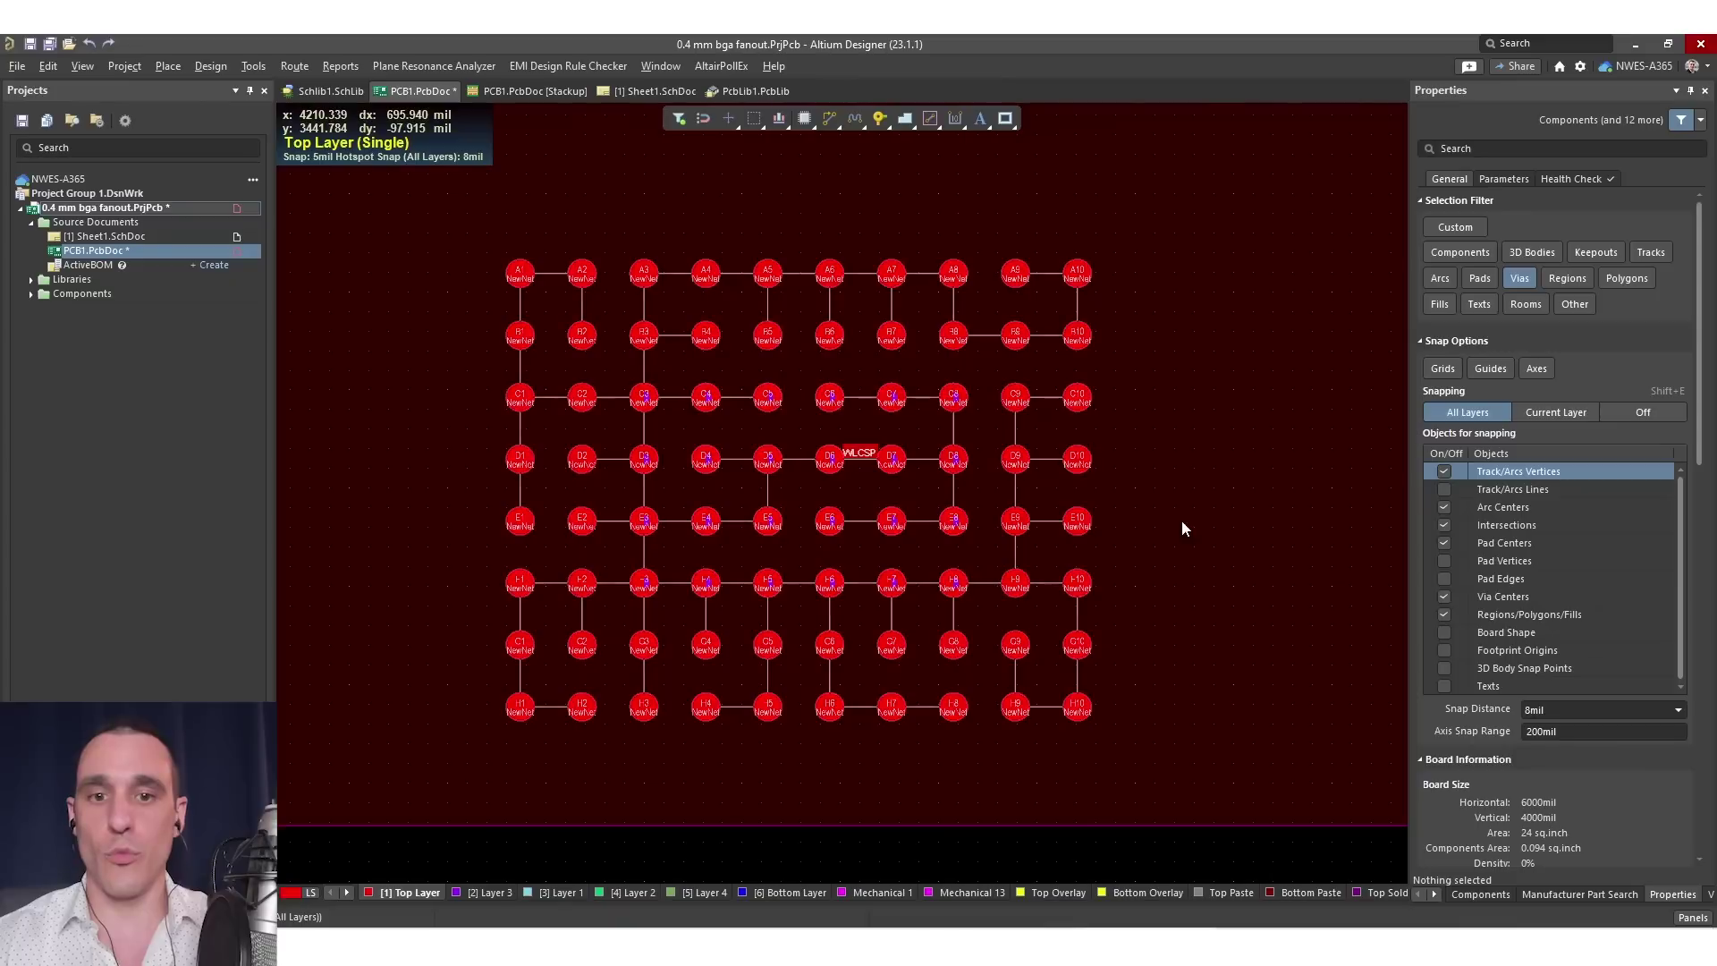
{"action": "key", "text": "shift+s"}
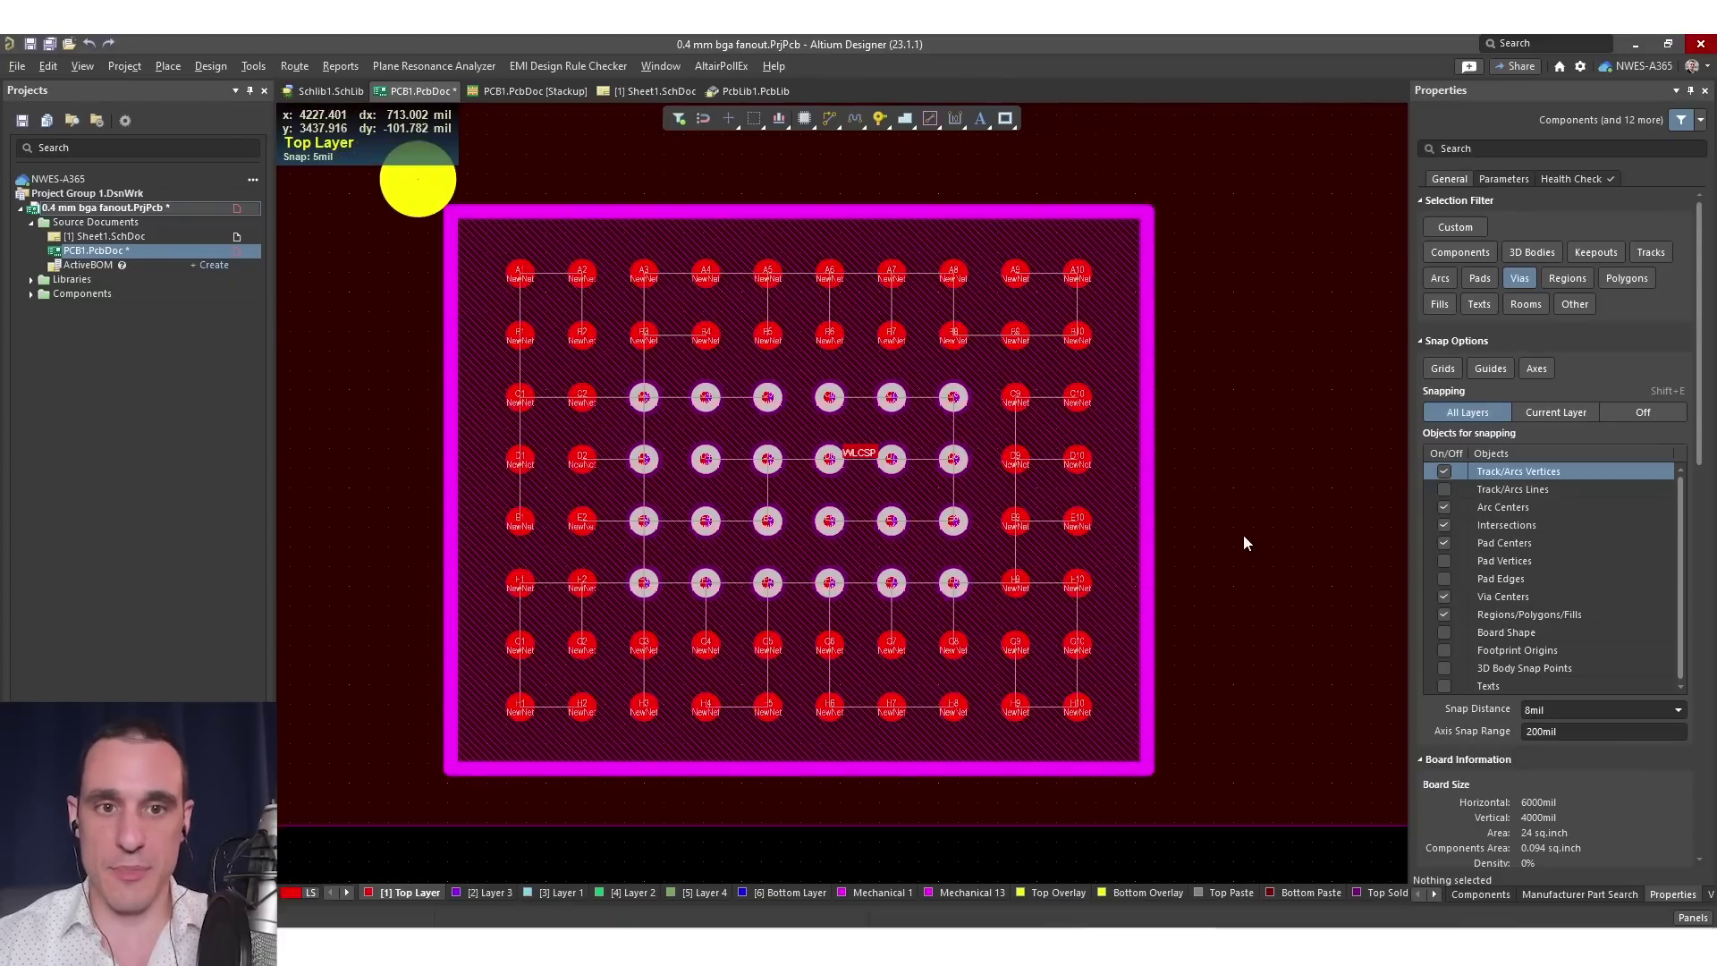
Compare the via fanouts of U1 and U2, review the via types in the PCB1 layer stackup and return to the board
{"action": "scroll", "coordinate": [1243, 535], "scroll_direction": "down", "scroll_amount": 3, "text": "ctrl"}
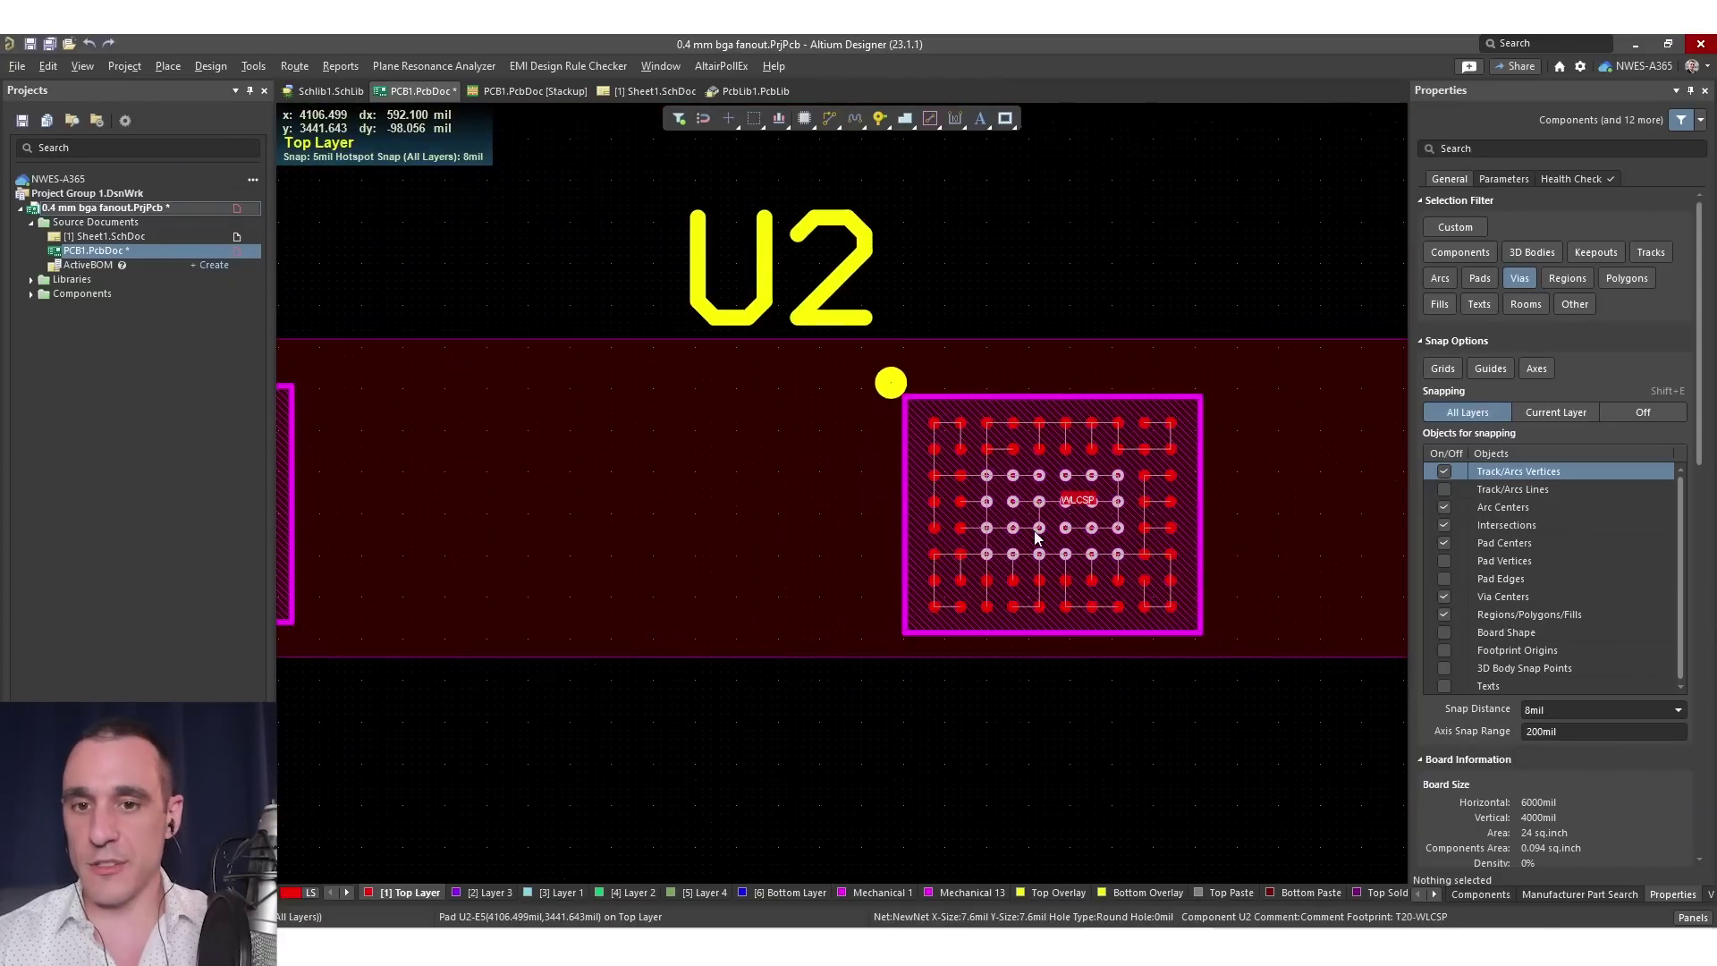
{"action": "right_click_drag", "start_coordinate": [632, 483], "coordinate": [1182, 583]}
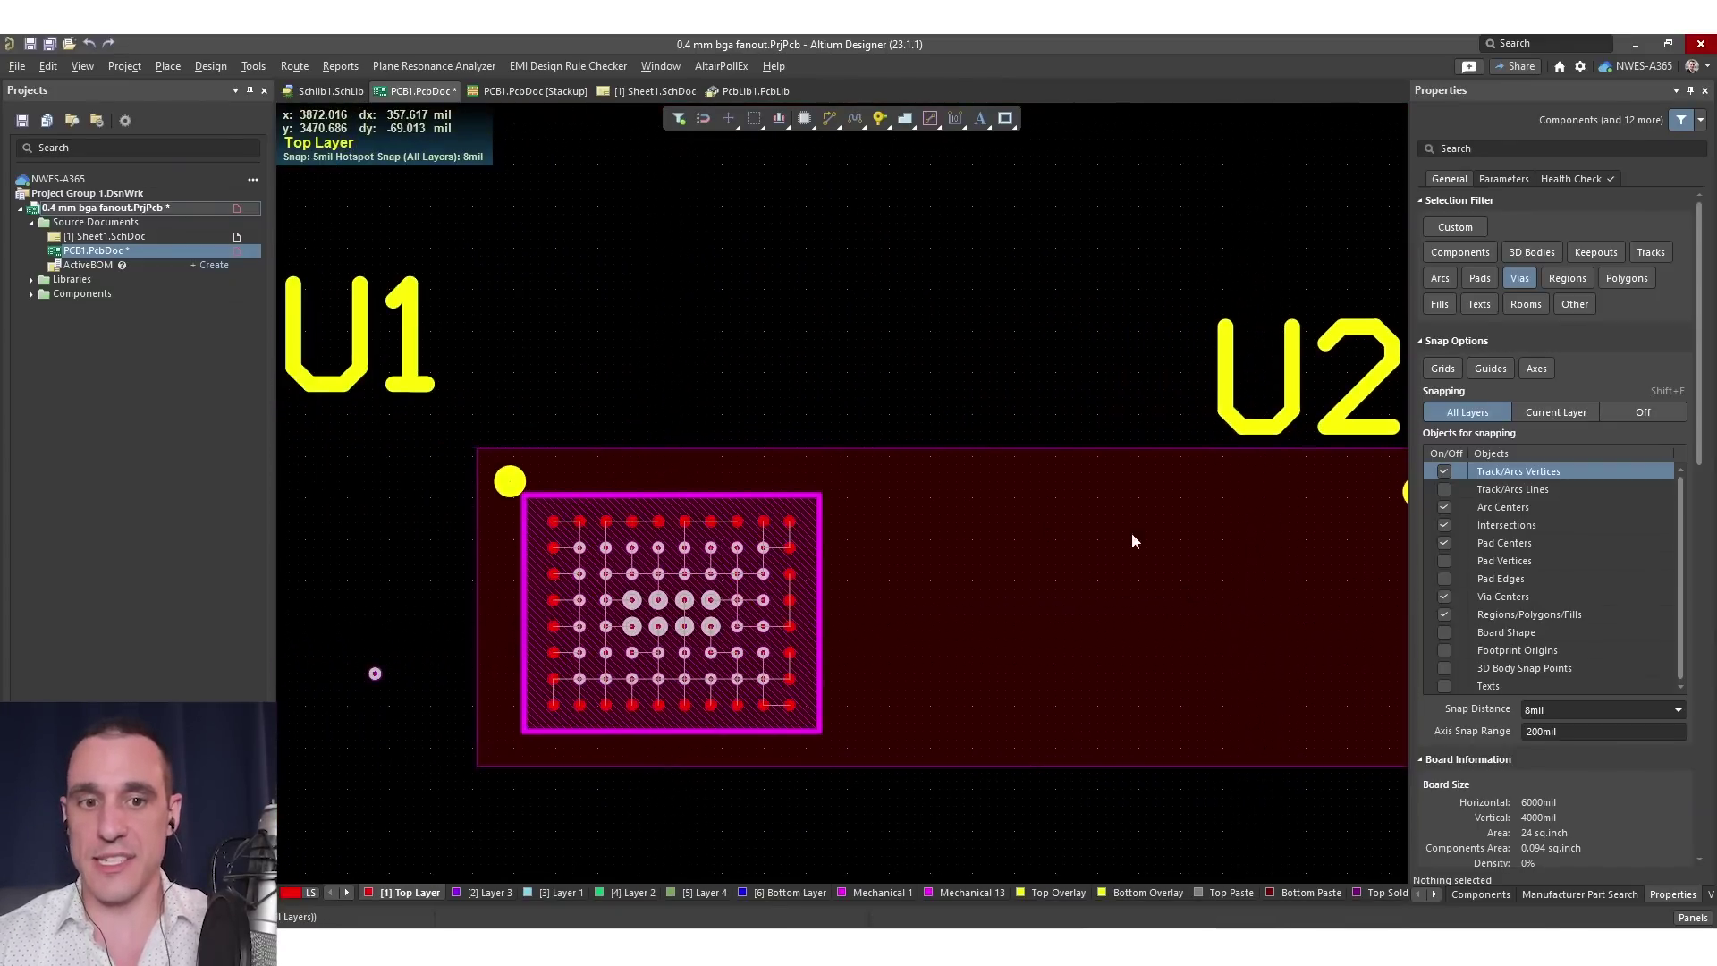
{"action": "right_click_drag", "start_coordinate": [765, 608], "coordinate": [930, 607]}
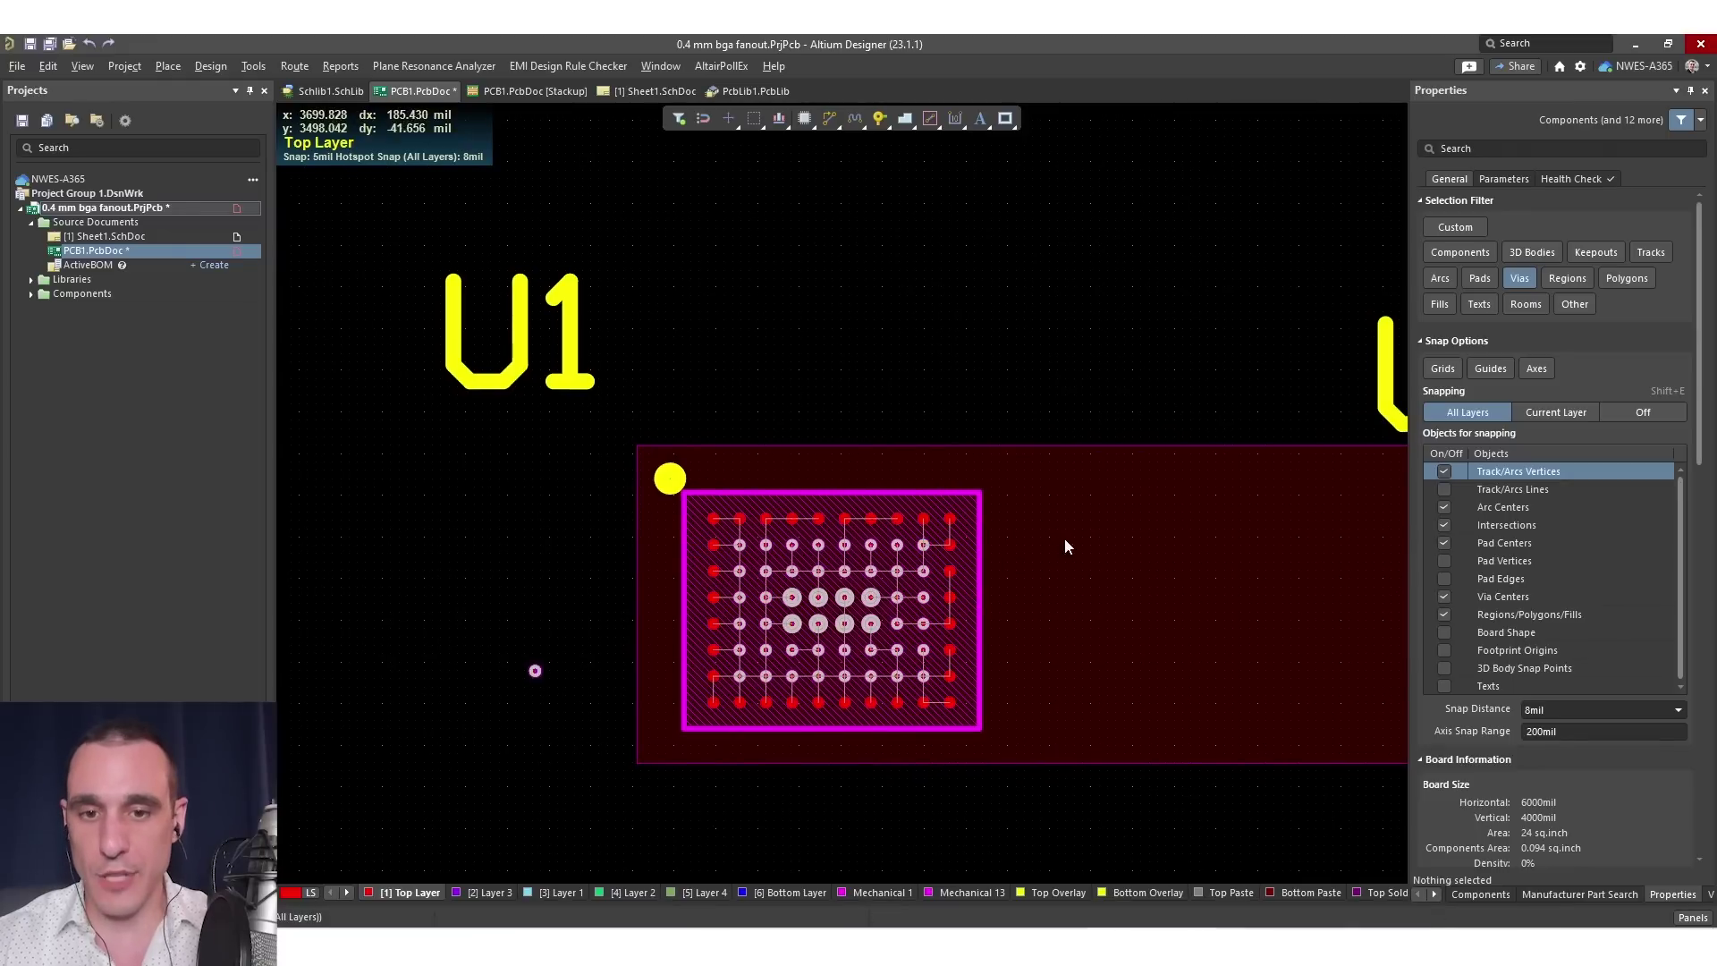
{"action": "right_click_drag", "start_coordinate": [1222, 582], "coordinate": [1102, 581]}
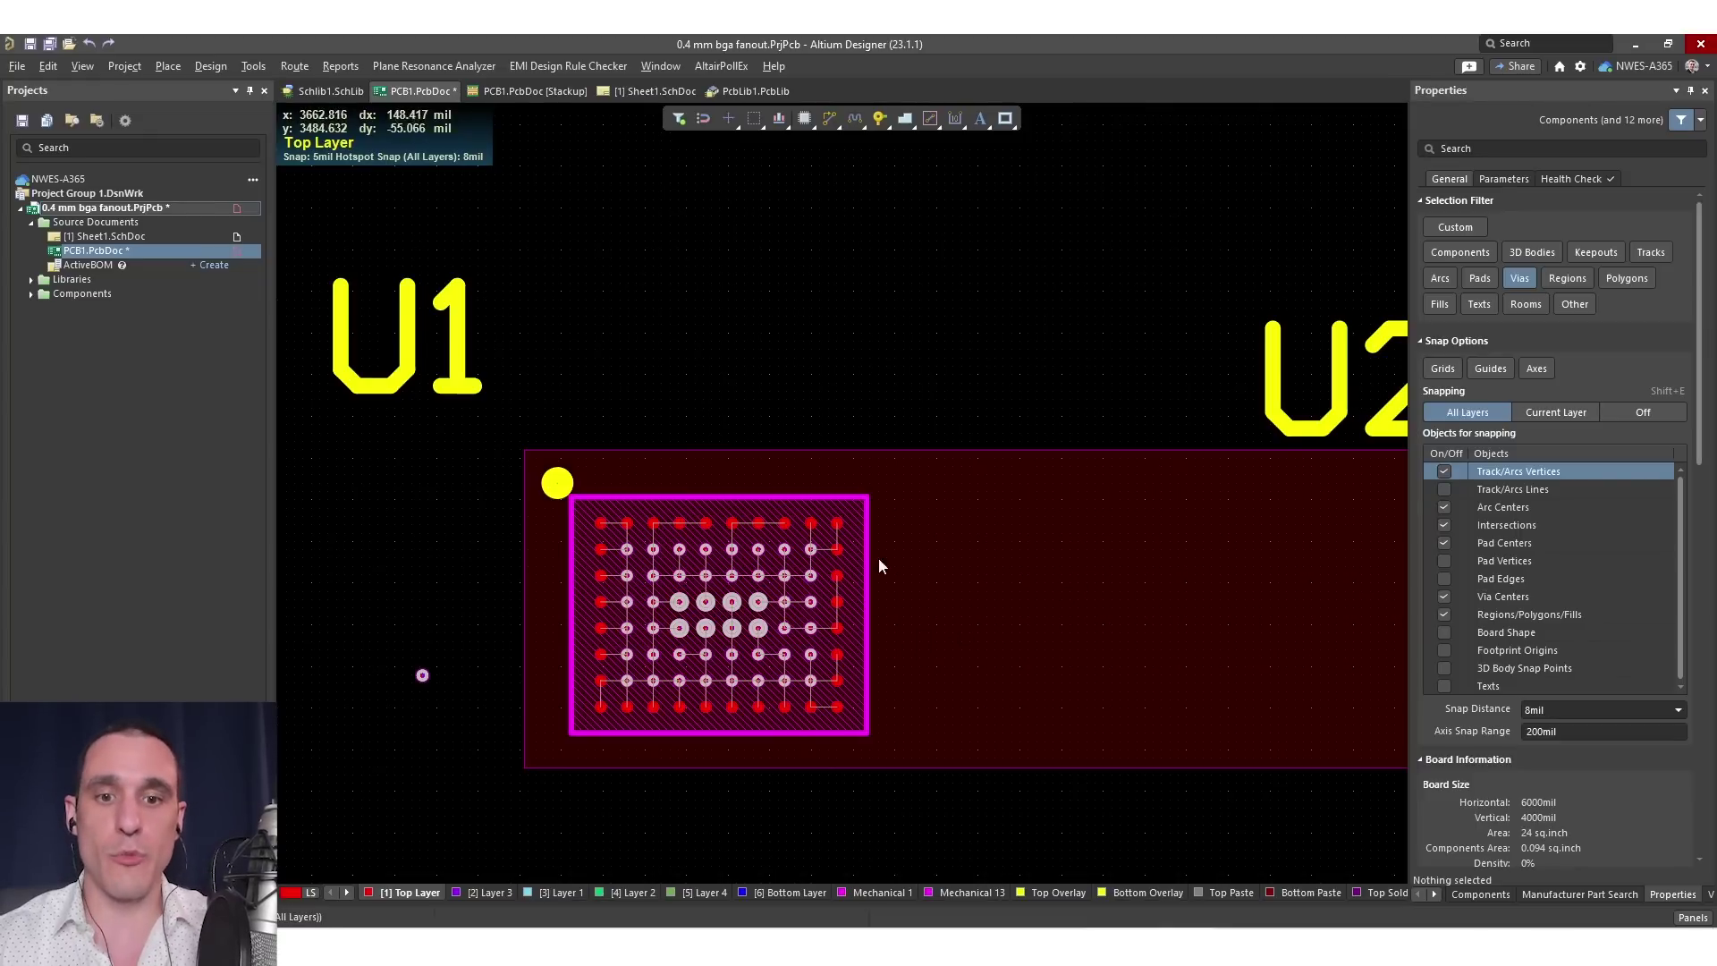
{"action": "right_click_drag", "start_coordinate": [1127, 570], "coordinate": [828, 575]}
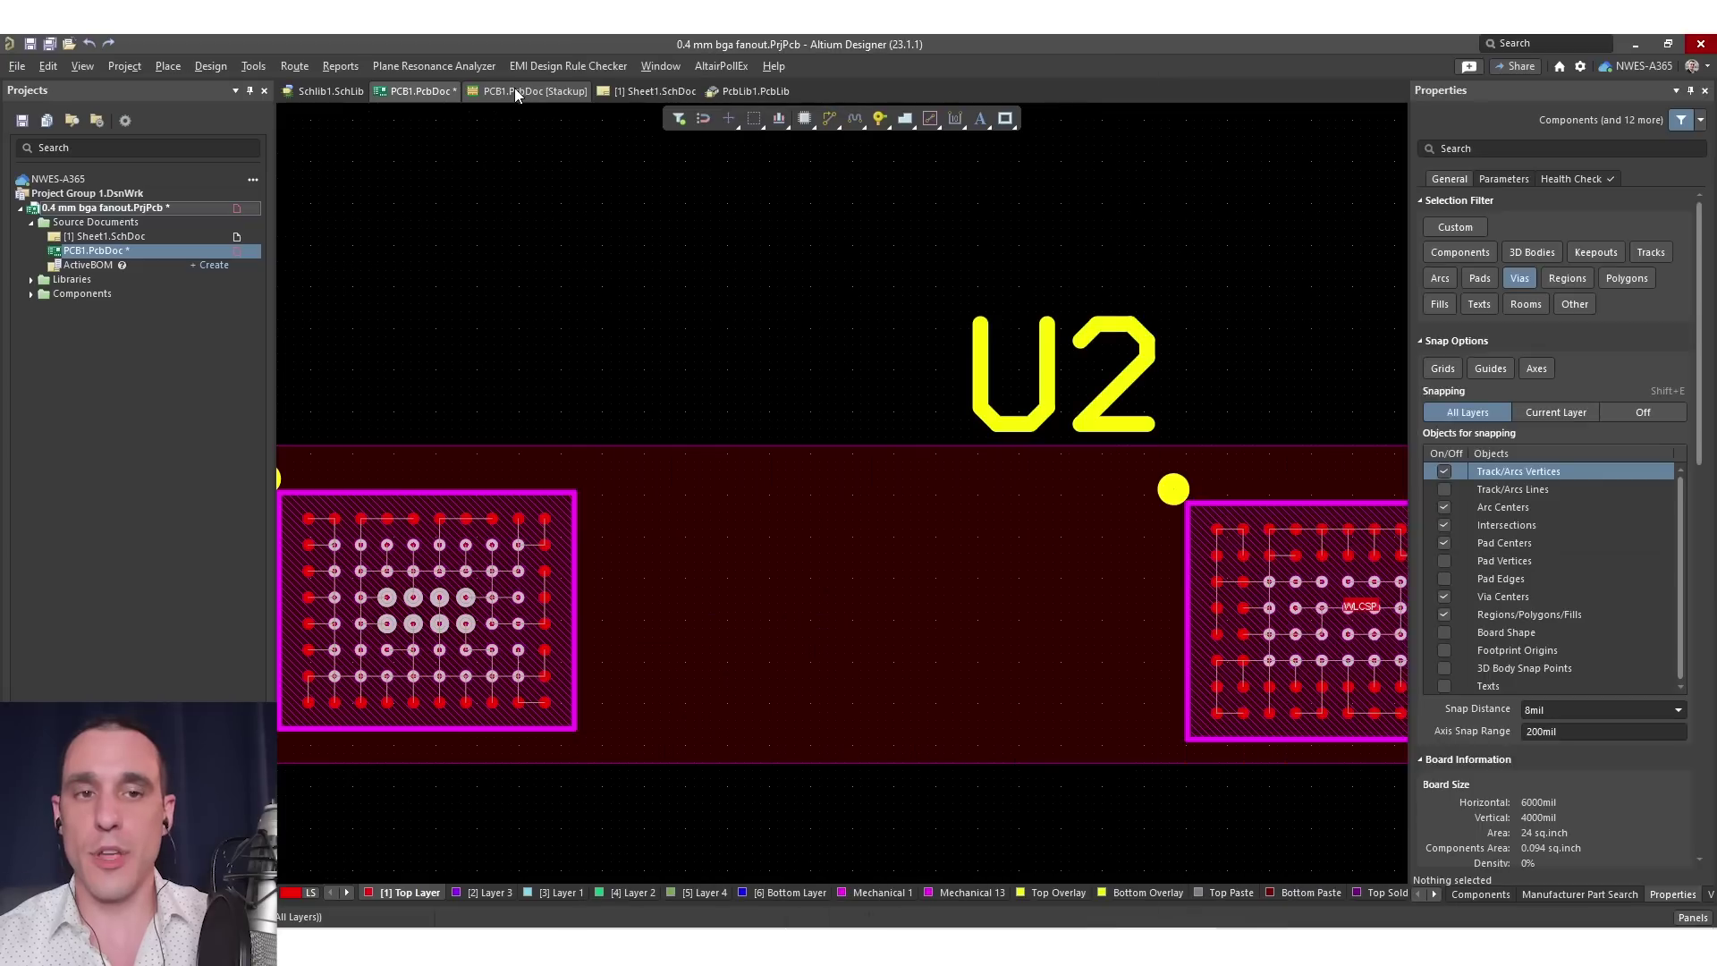
{"action": "left_click", "coordinate": [519, 93]}
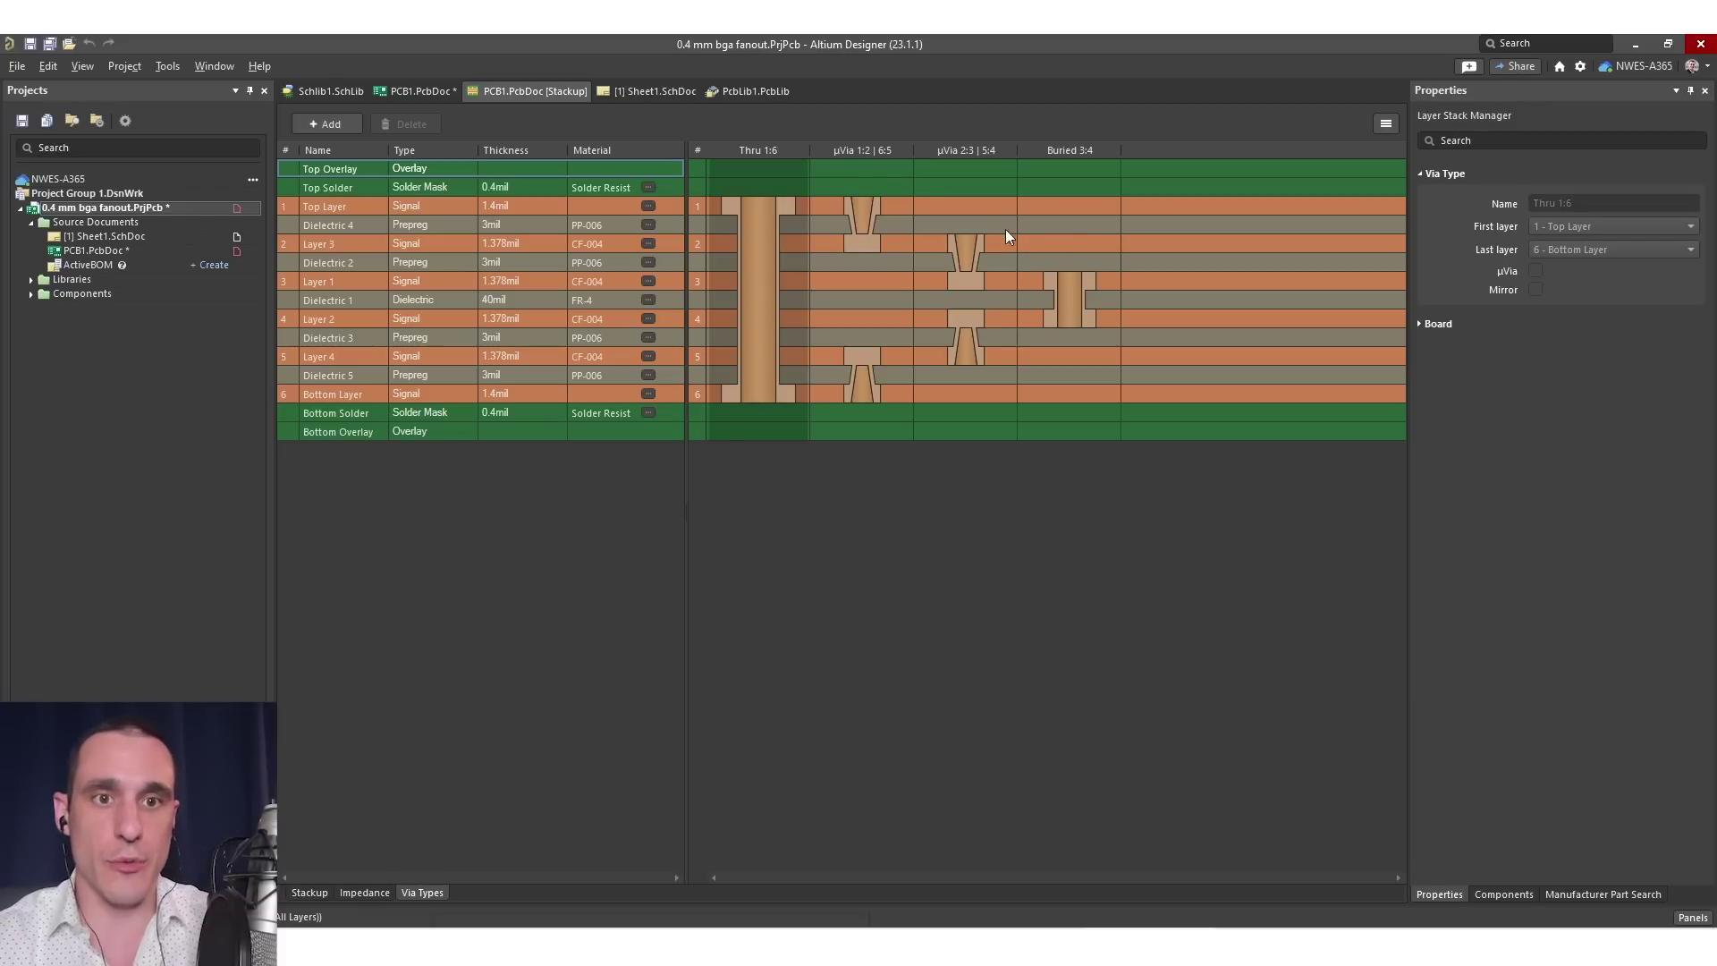
{"action": "key", "text": "ctrl+Tab"}
Route a 2 mil Top Layer trace about 44 mil long from U2's pad B3, between pads A2 and A3, to outside the component outline
{"action": "right_click_drag", "start_coordinate": [755, 447], "coordinate": [912, 453]}
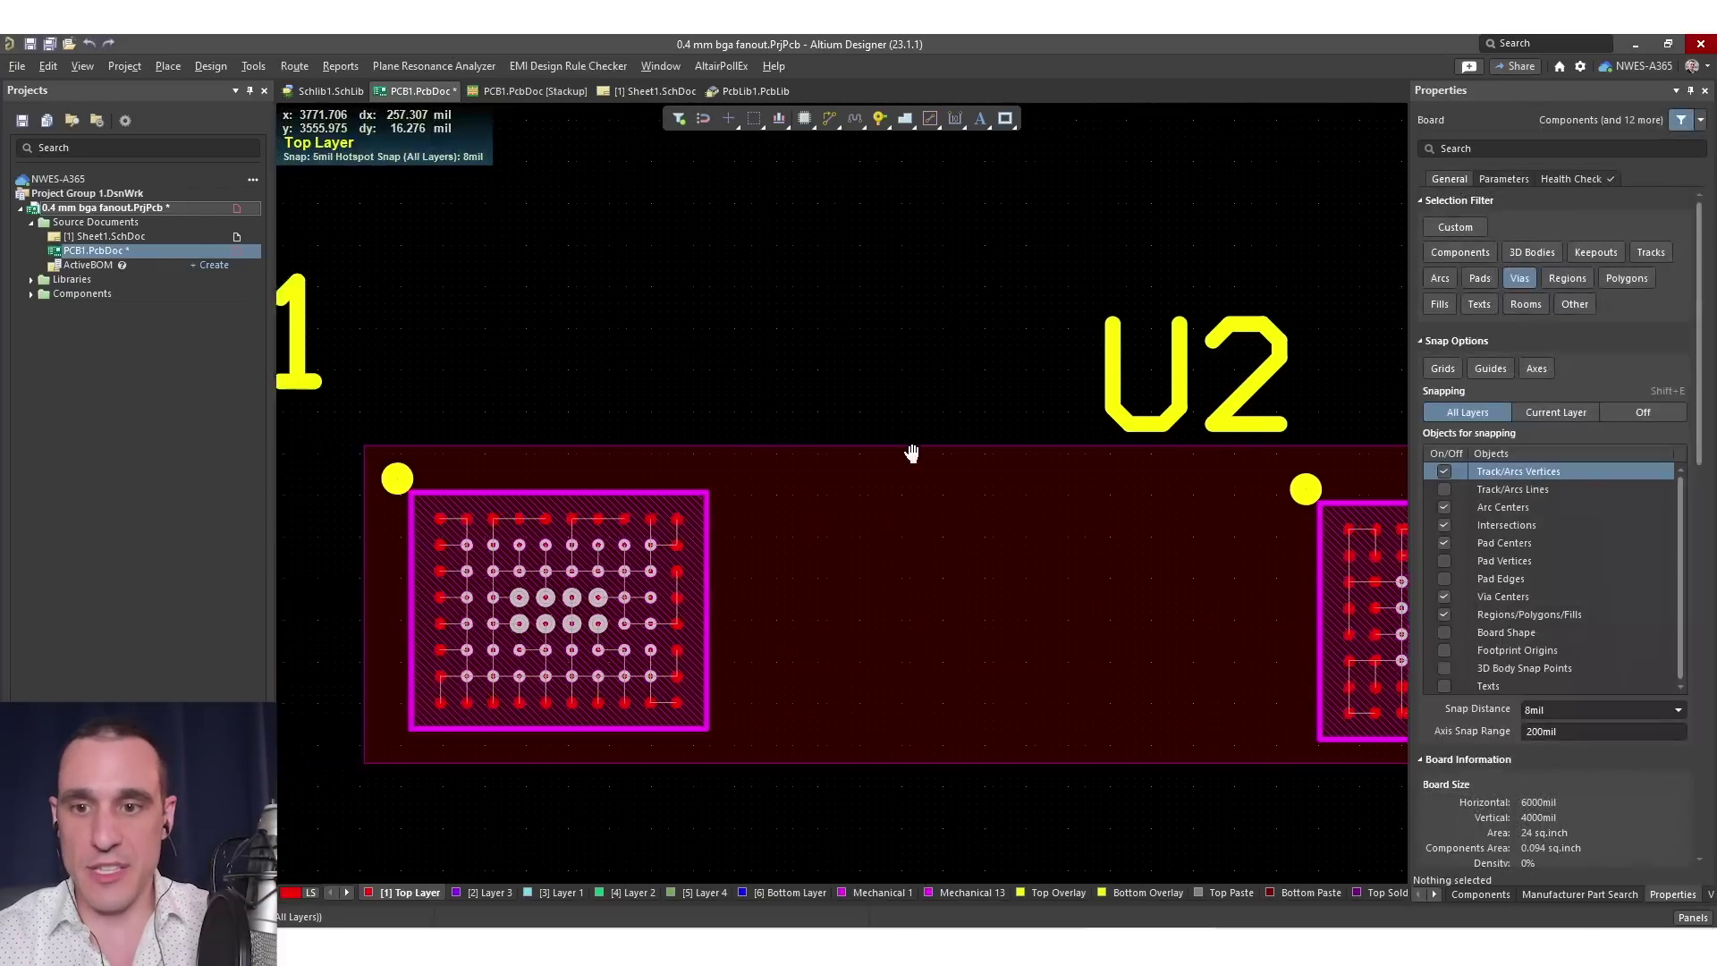
{"action": "scroll", "coordinate": [787, 519], "scroll_direction": "up", "scroll_amount": 6, "text": "ctrl"}
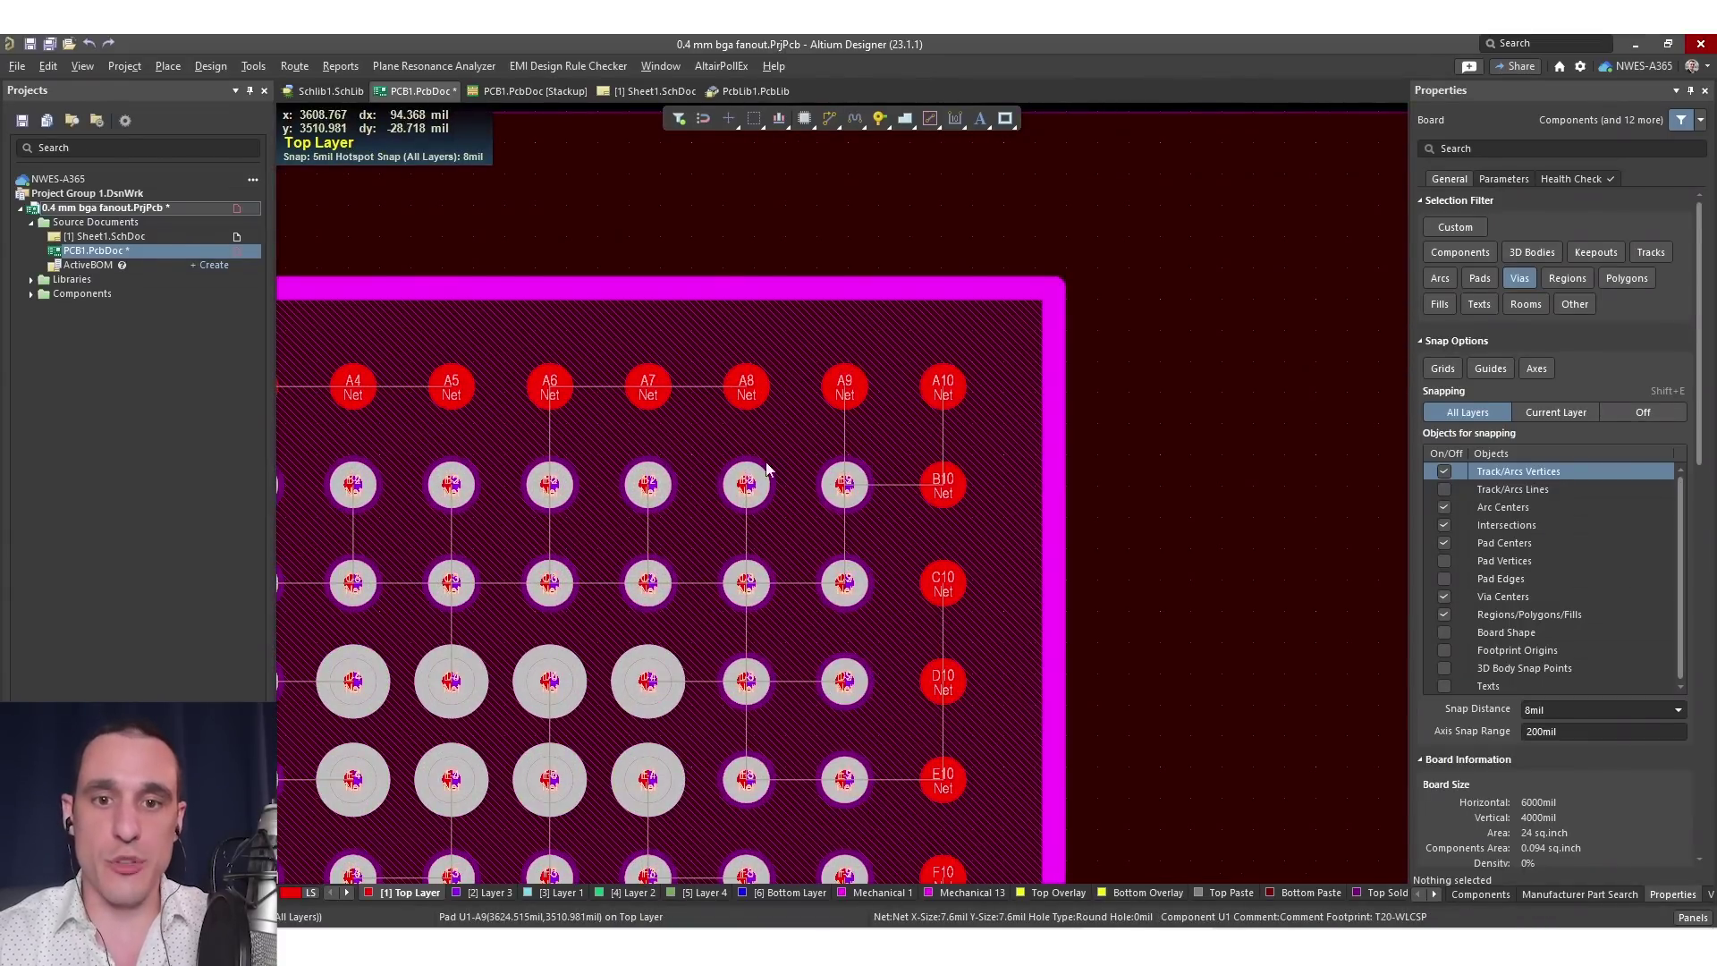
{"action": "scroll", "coordinate": [866, 460], "scroll_direction": "down", "scroll_amount": 5, "text": "ctrl"}
{"action": "scroll", "coordinate": [1064, 559], "scroll_direction": "up", "scroll_amount": 2, "text": "ctrl"}
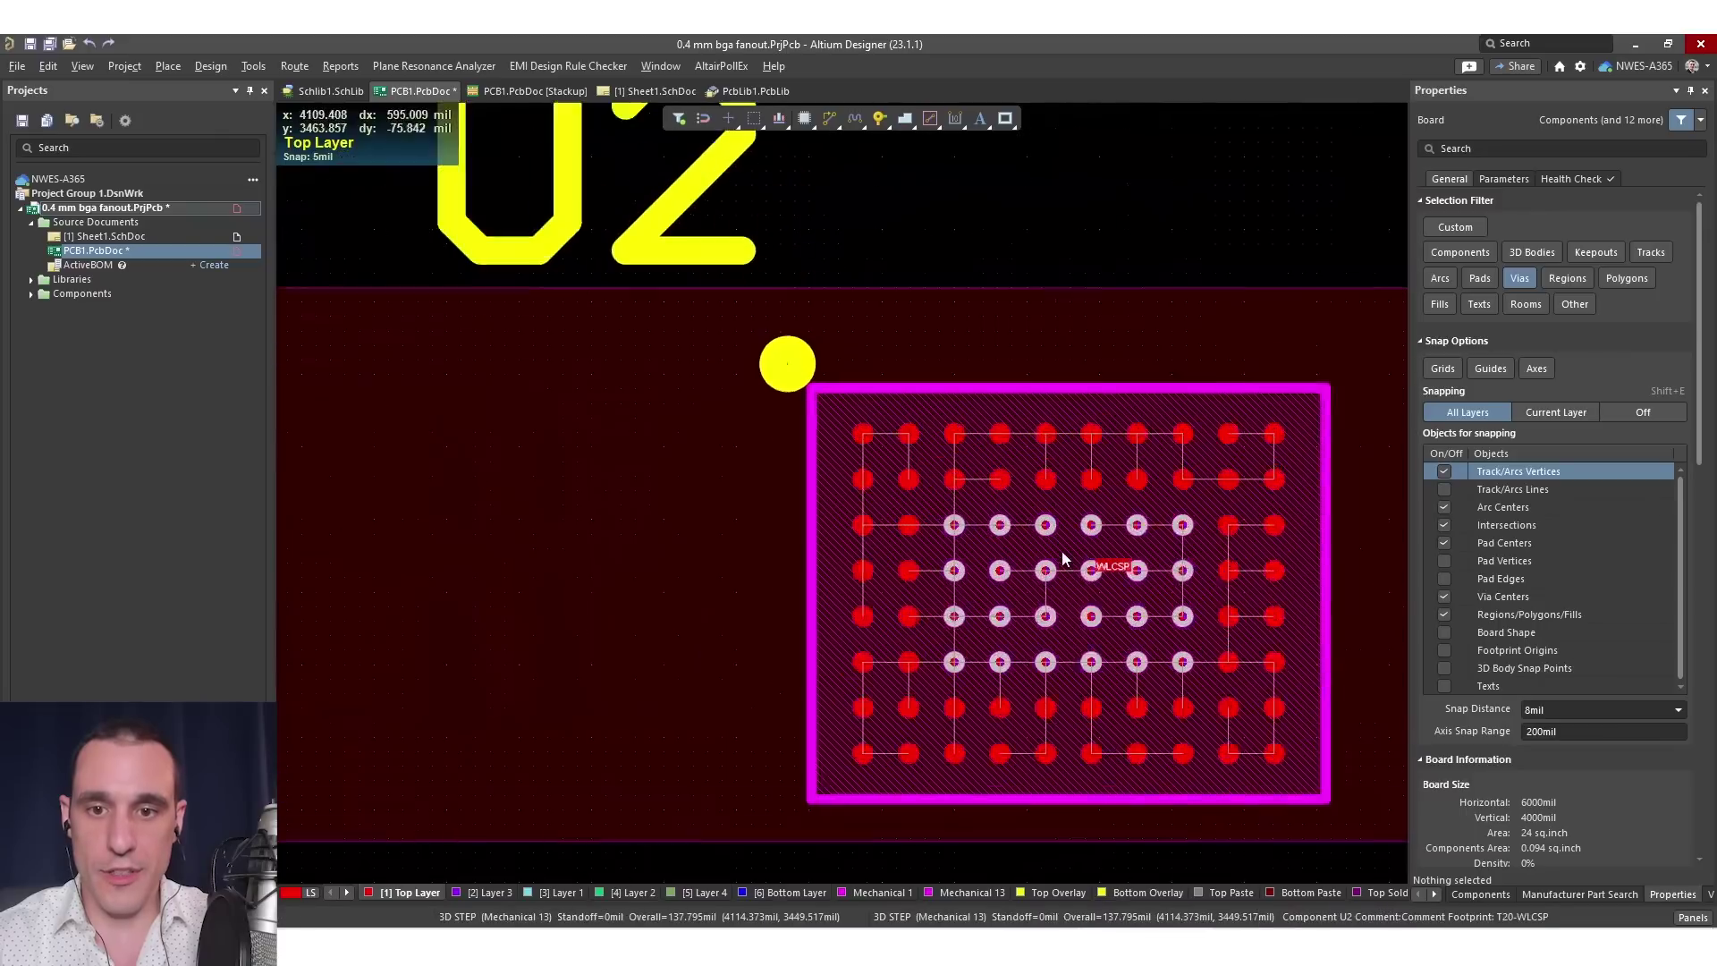
{"action": "scroll", "coordinate": [1064, 559], "scroll_direction": "up", "scroll_amount": 3, "text": "ctrl"}
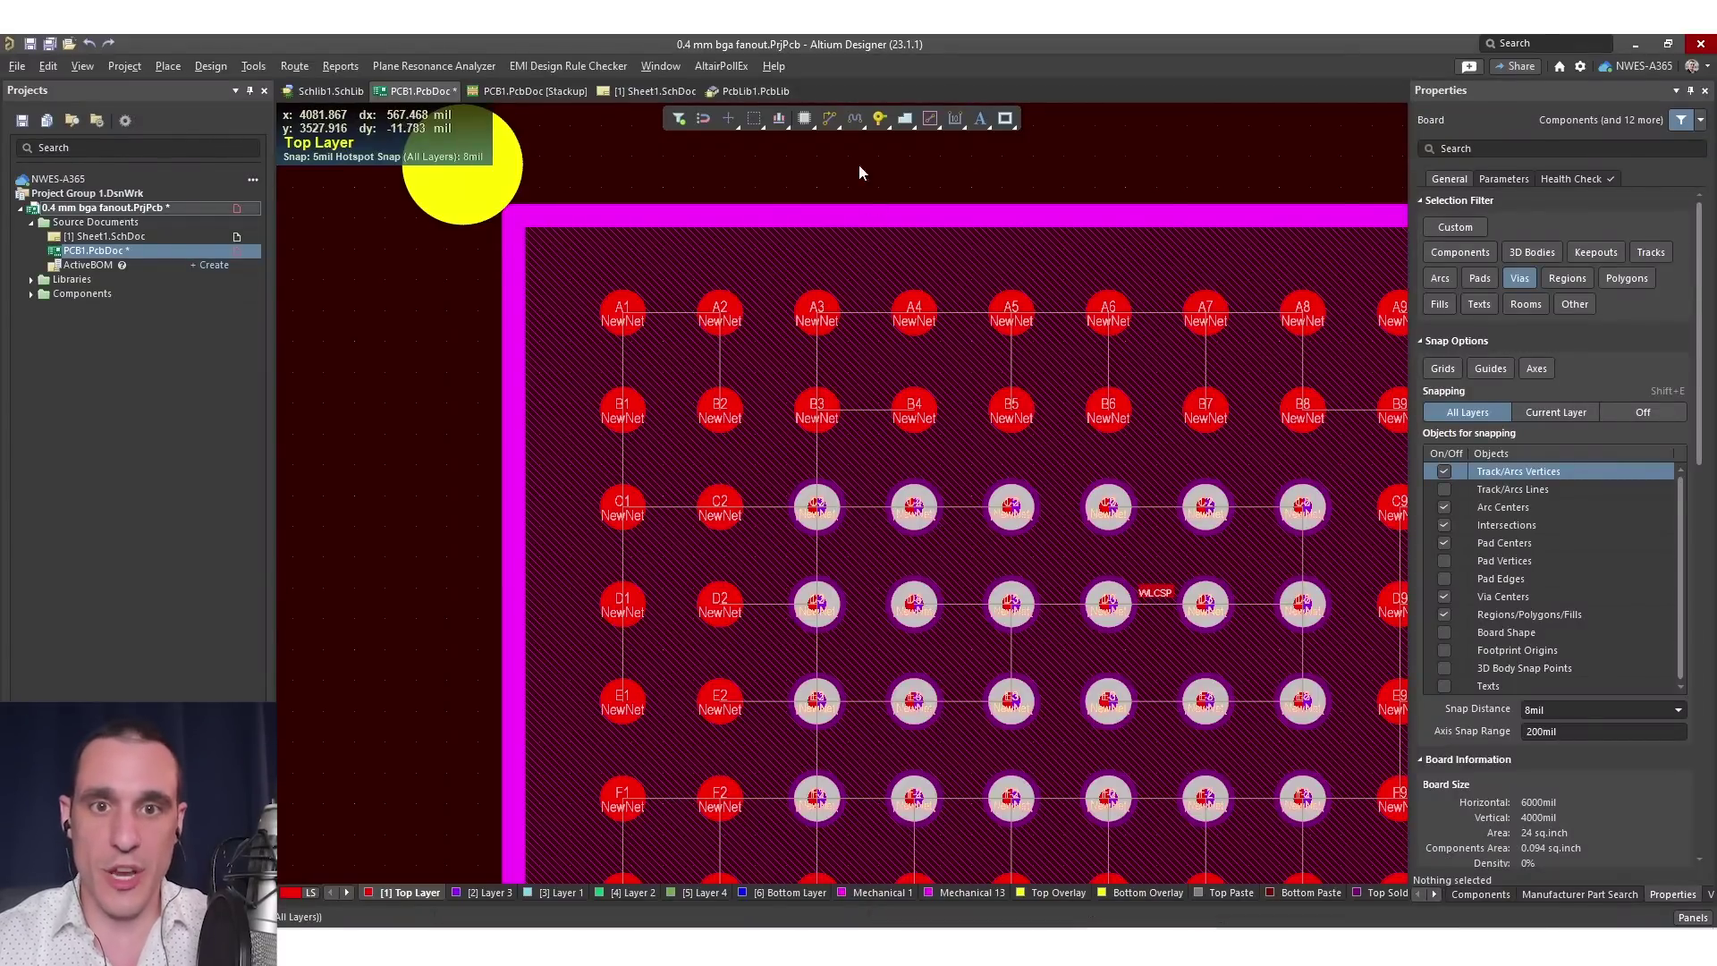
{"action": "left_click", "coordinate": [830, 118]}
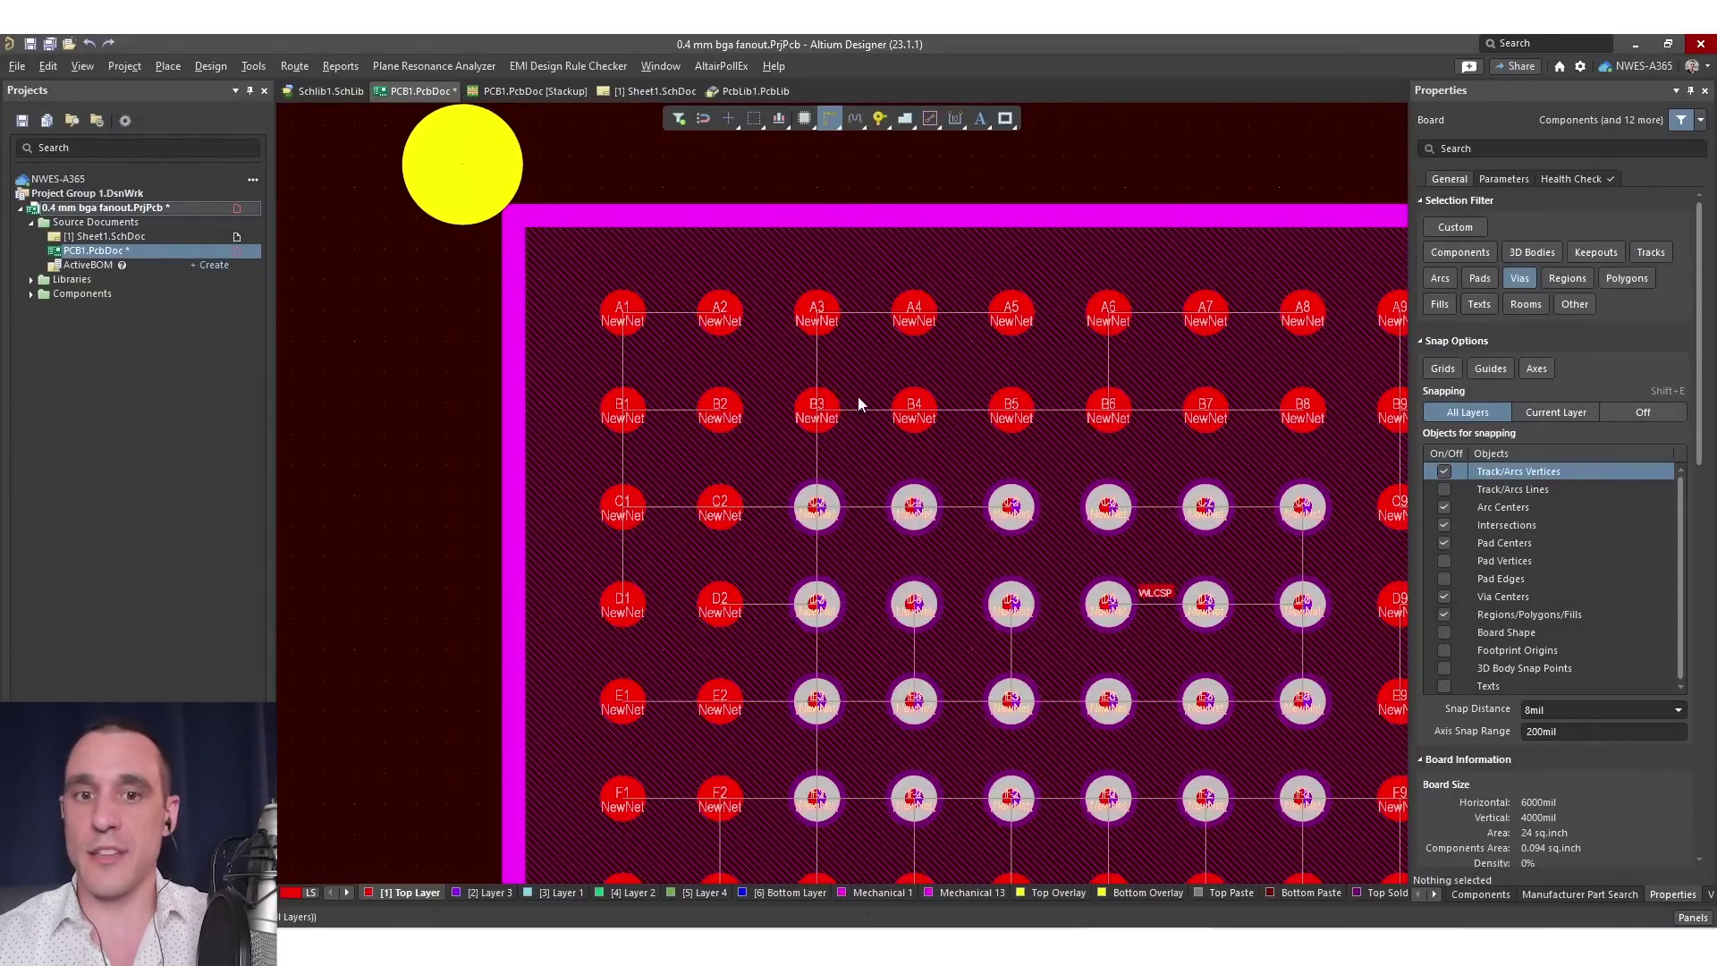
{"action": "left_click", "coordinate": [816, 419]}
{"action": "key", "text": "shift+space"}
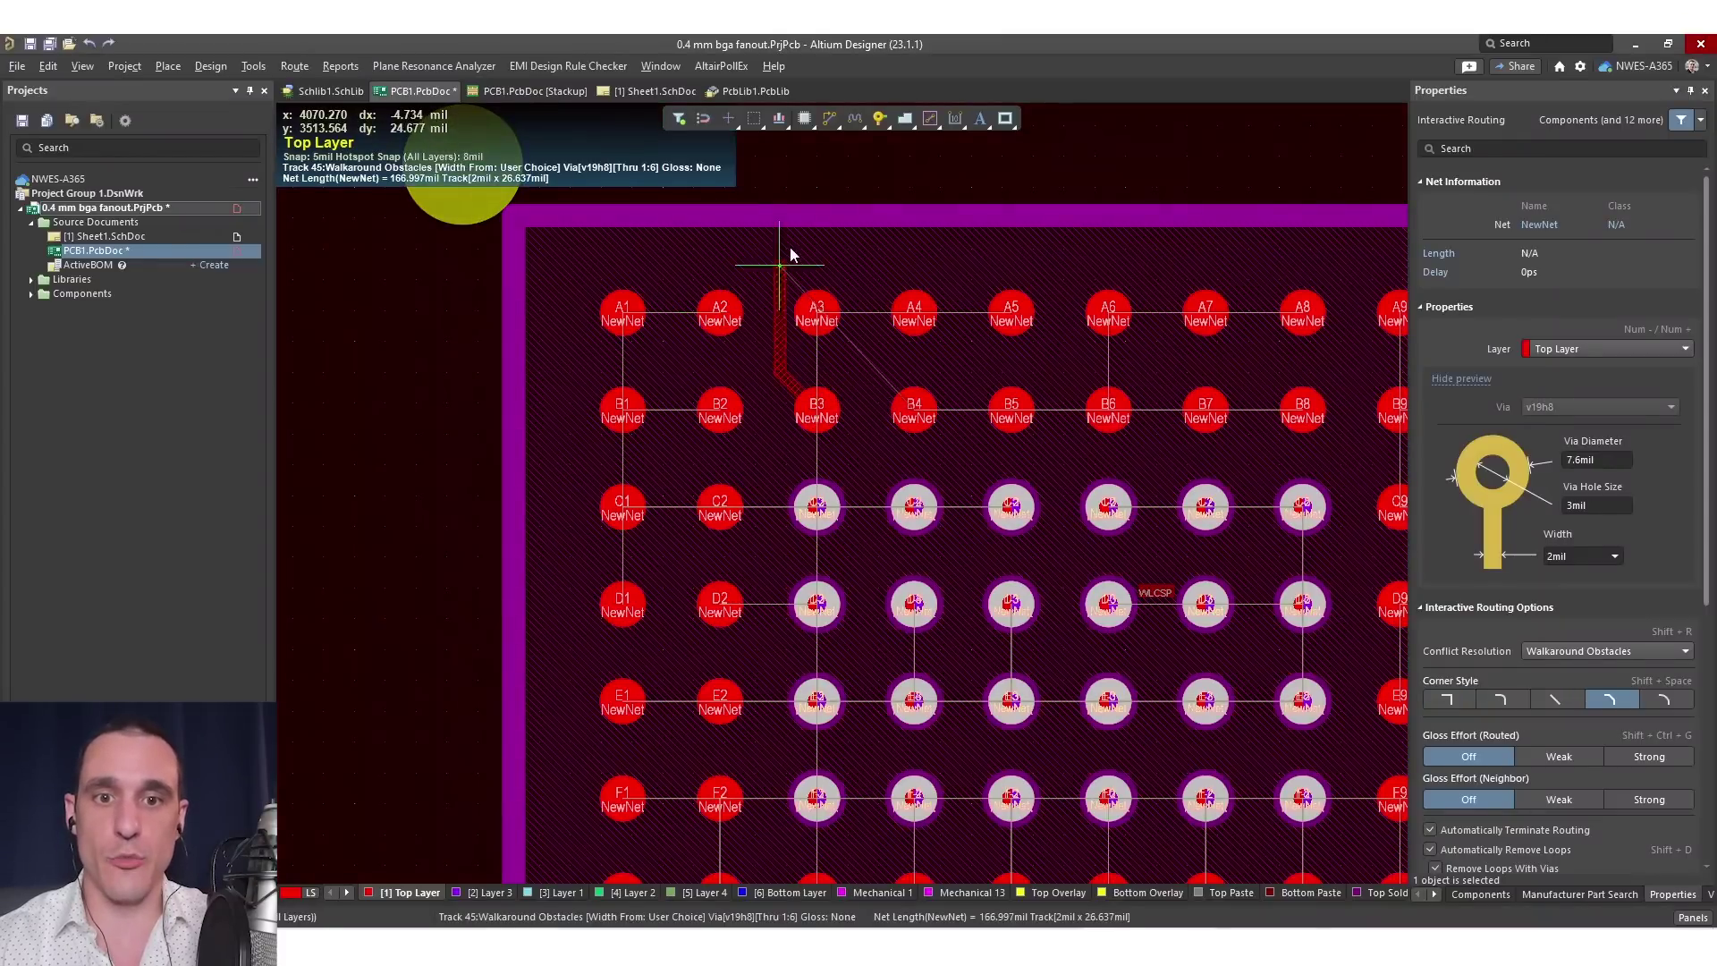
{"action": "left_click", "coordinate": [766, 170]}
{"action": "key", "text": "Escape"}
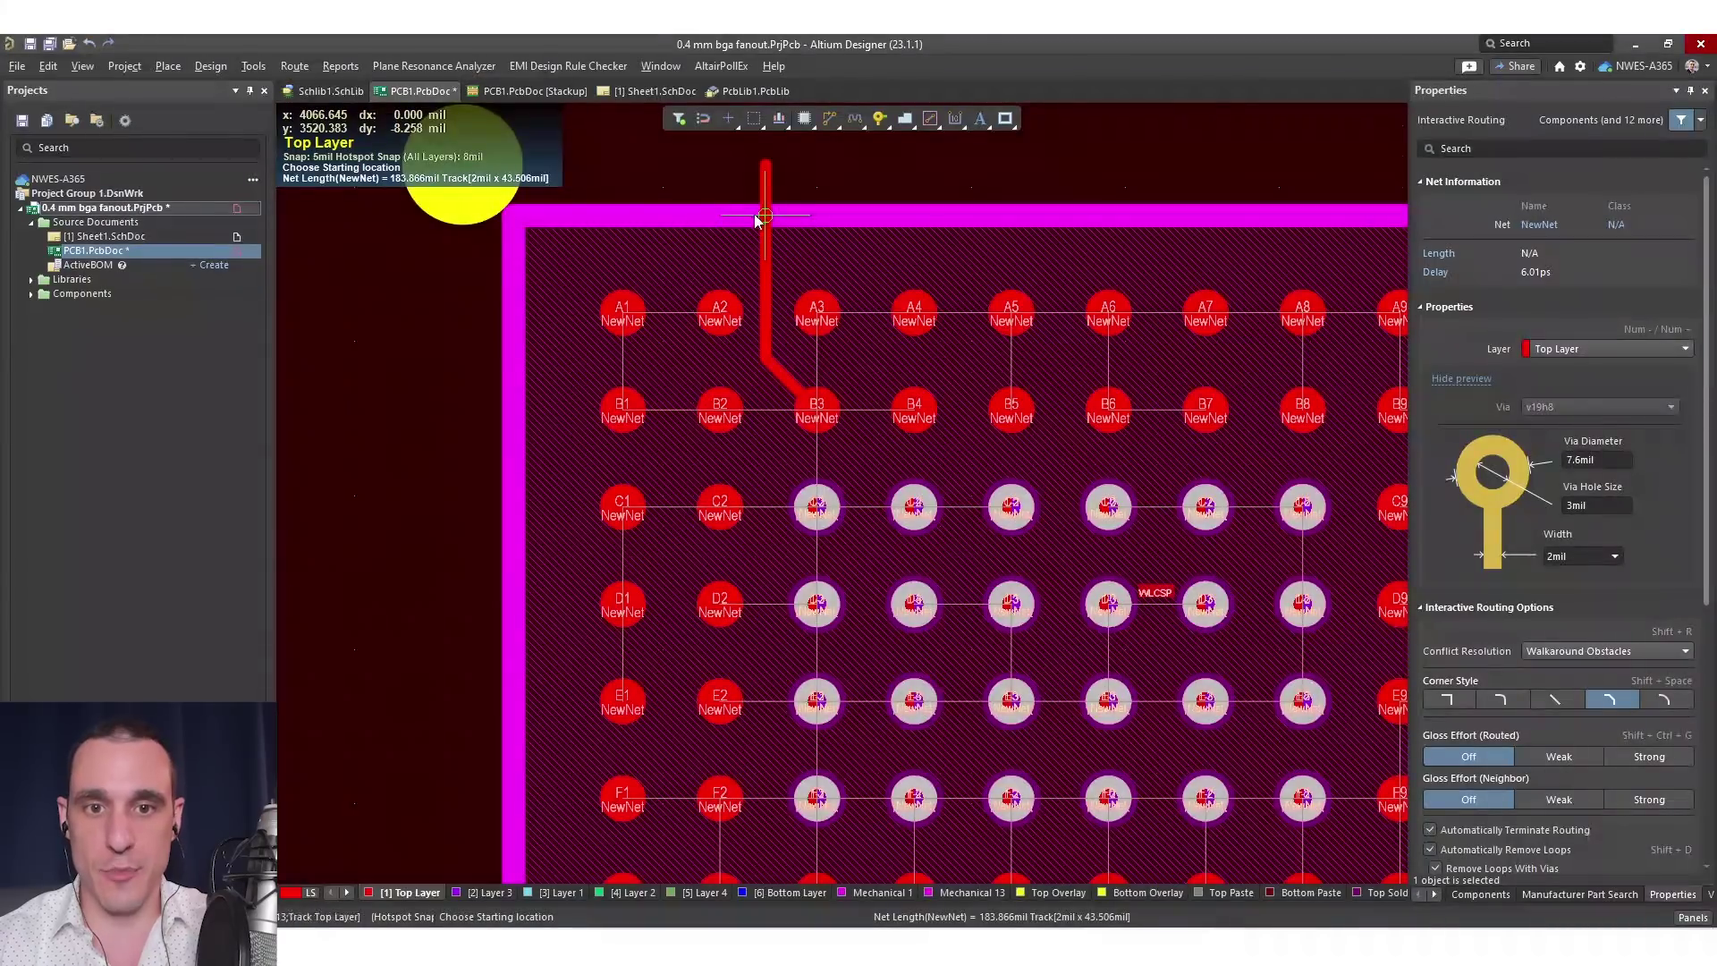
{"action": "key", "text": "Escape"}
Allow tracks in the selection filter and try to measure the spacing around the trace between pads A2 and A3
{"action": "scroll", "coordinate": [742, 255], "scroll_direction": "up", "scroll_amount": 3, "text": "ctrl"}
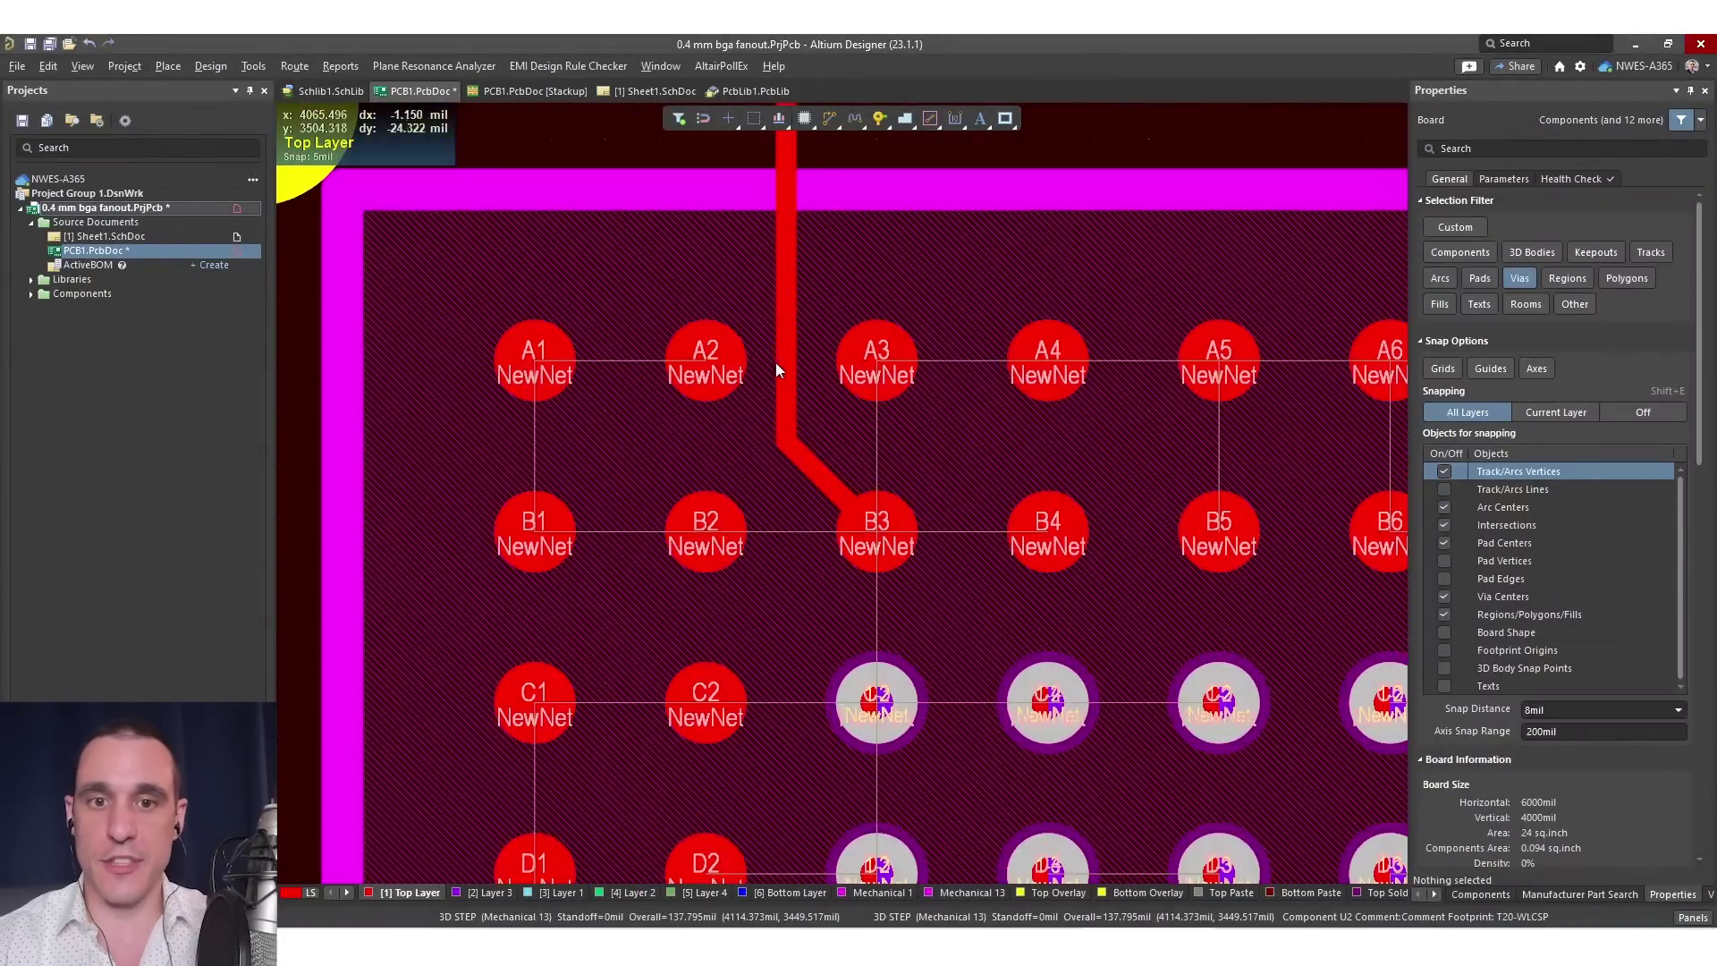
{"action": "scroll", "coordinate": [775, 363], "scroll_direction": "up", "scroll_amount": 3, "text": "ctrl"}
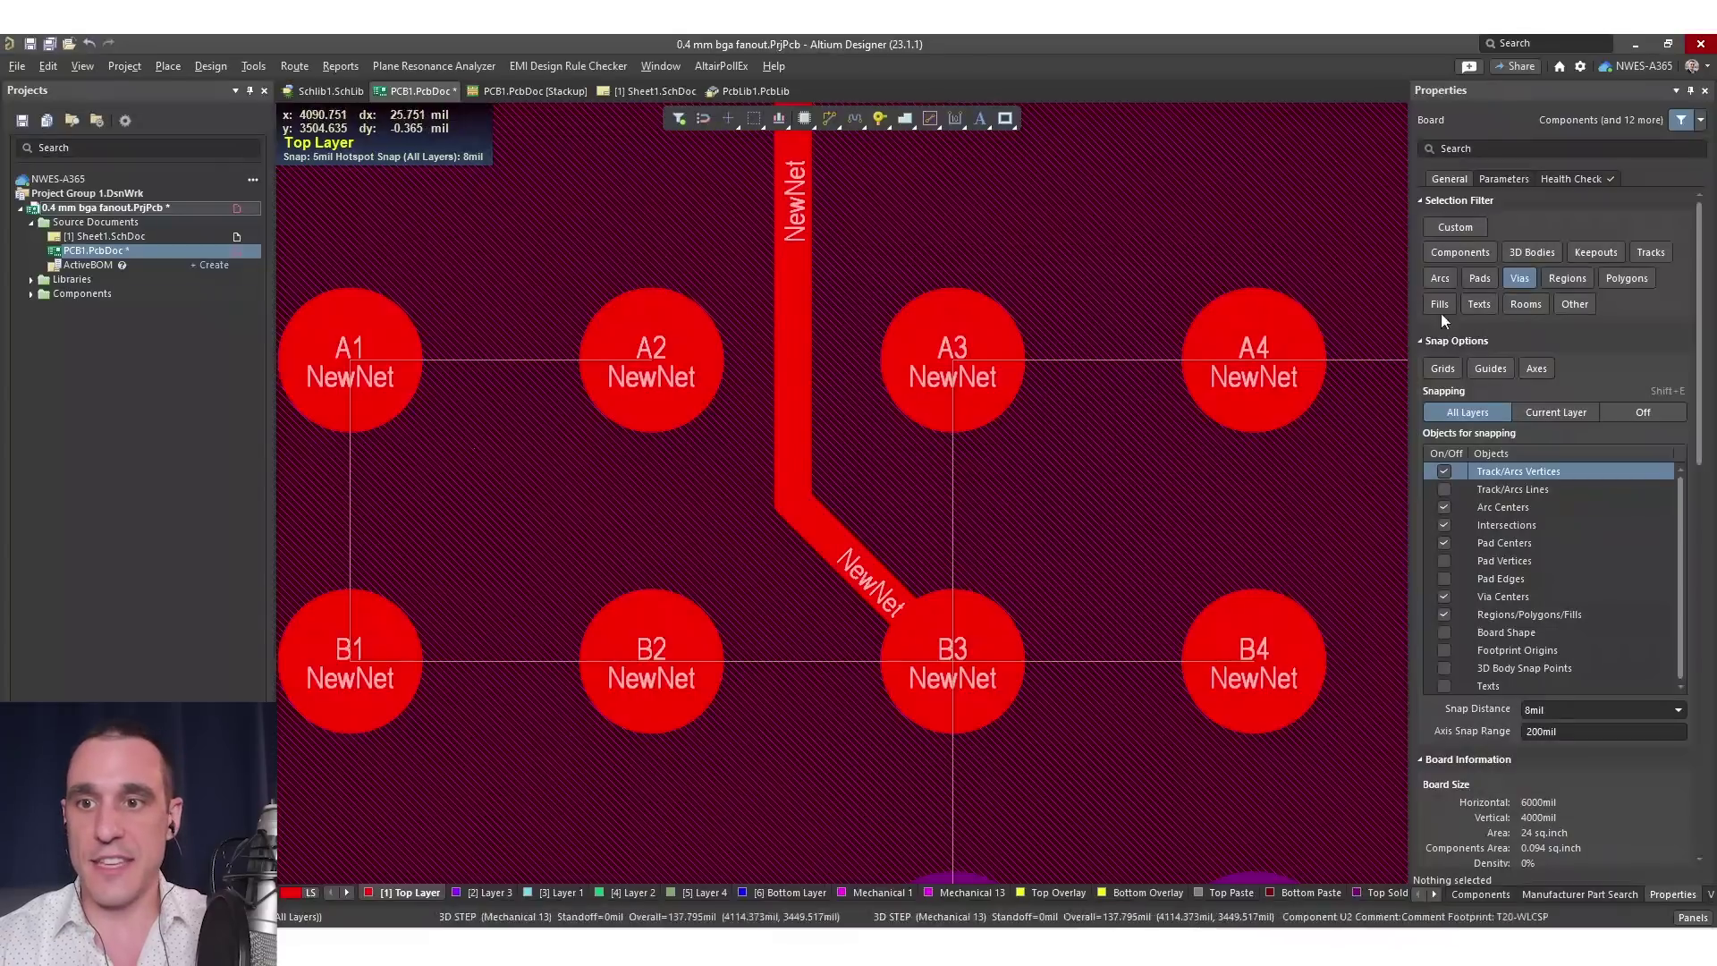
{"action": "left_click", "coordinate": [1636, 252]}
{"action": "left_click_drag", "start_coordinate": [797, 313], "coordinate": [792, 316]}
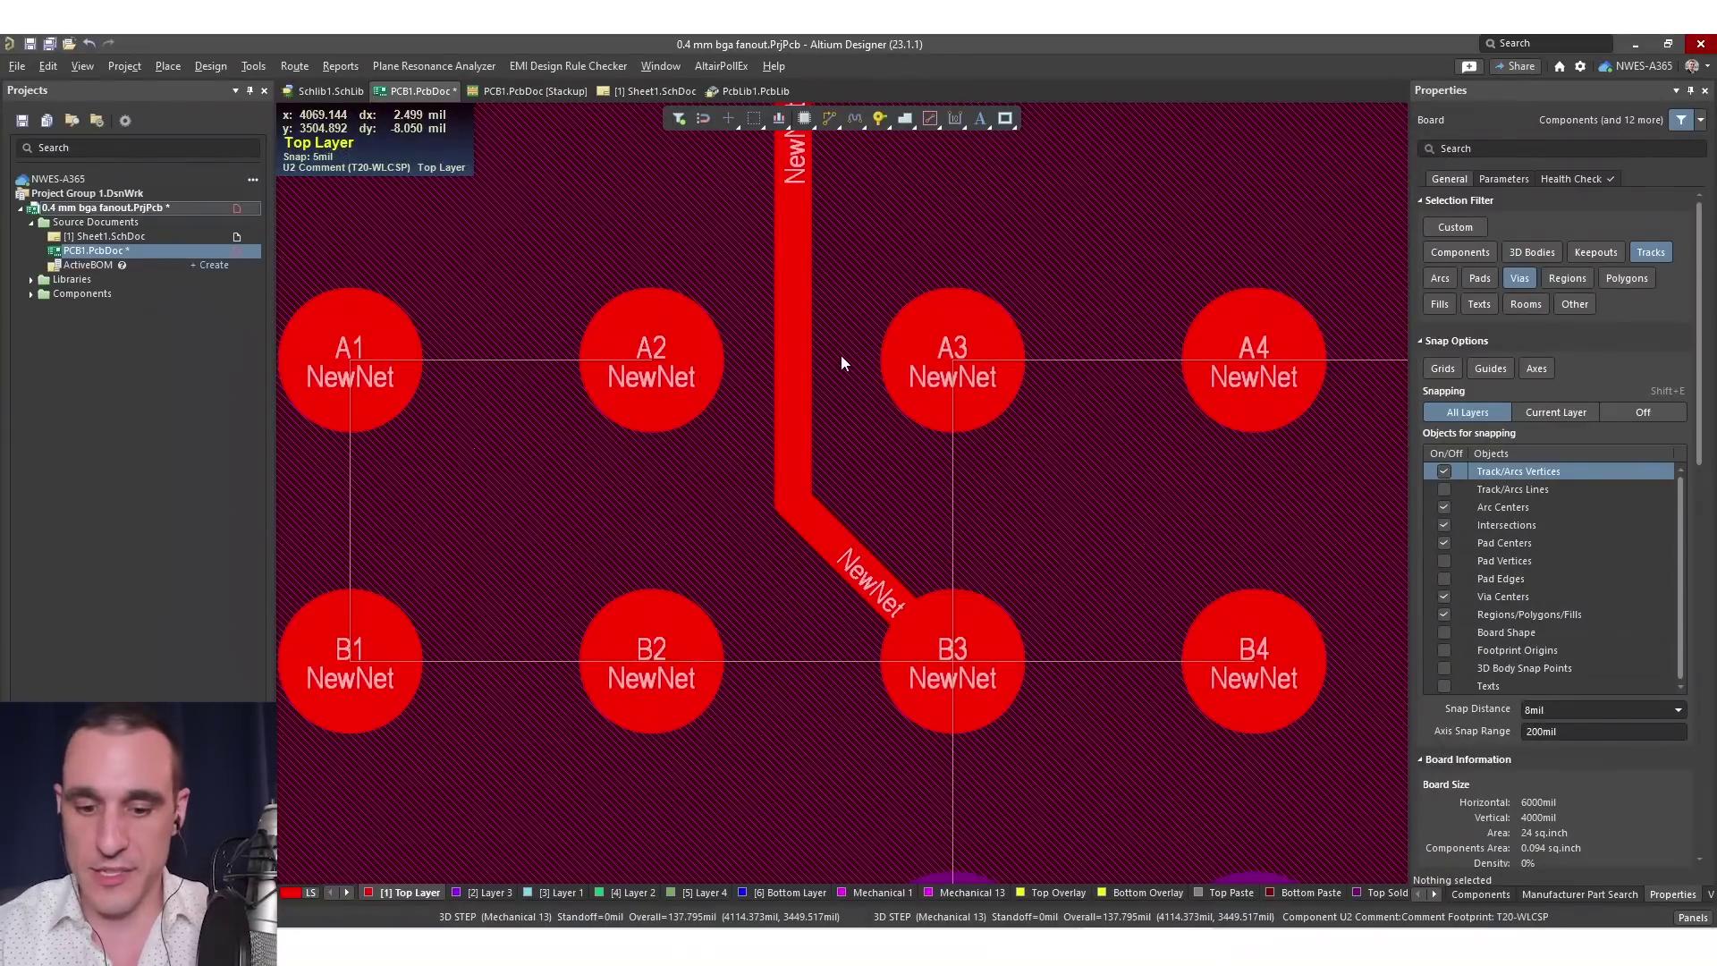
{"action": "key", "text": "ctrl+m"}
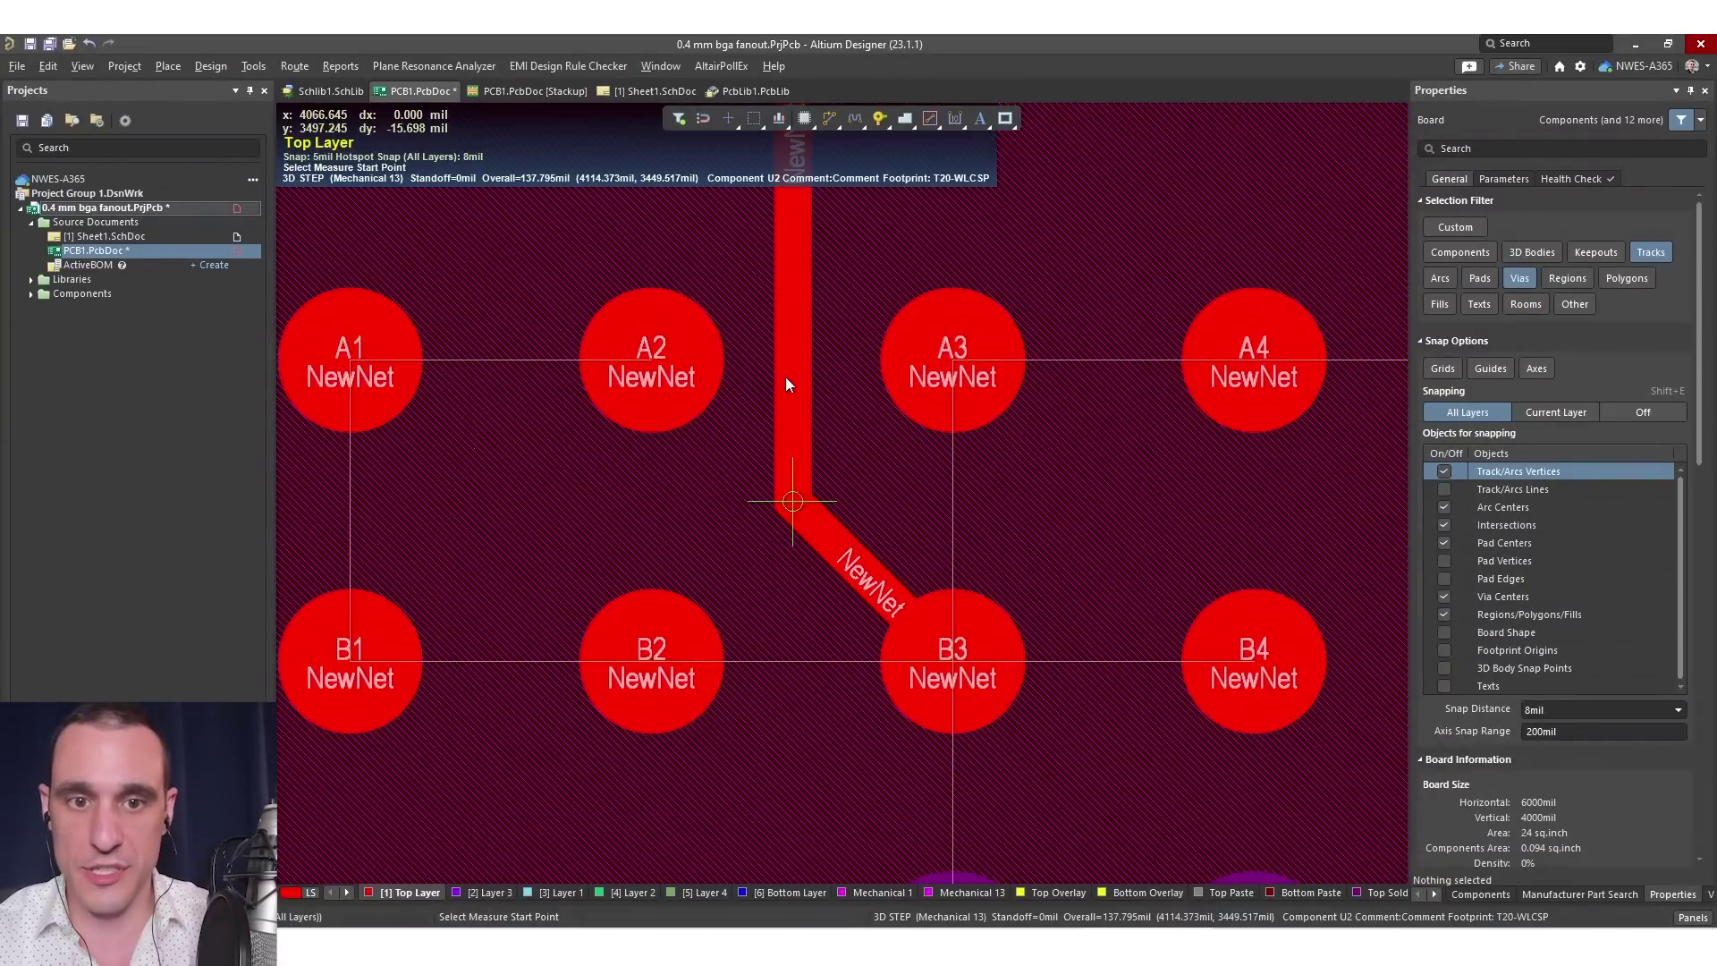
{"action": "key", "text": "Escape"}
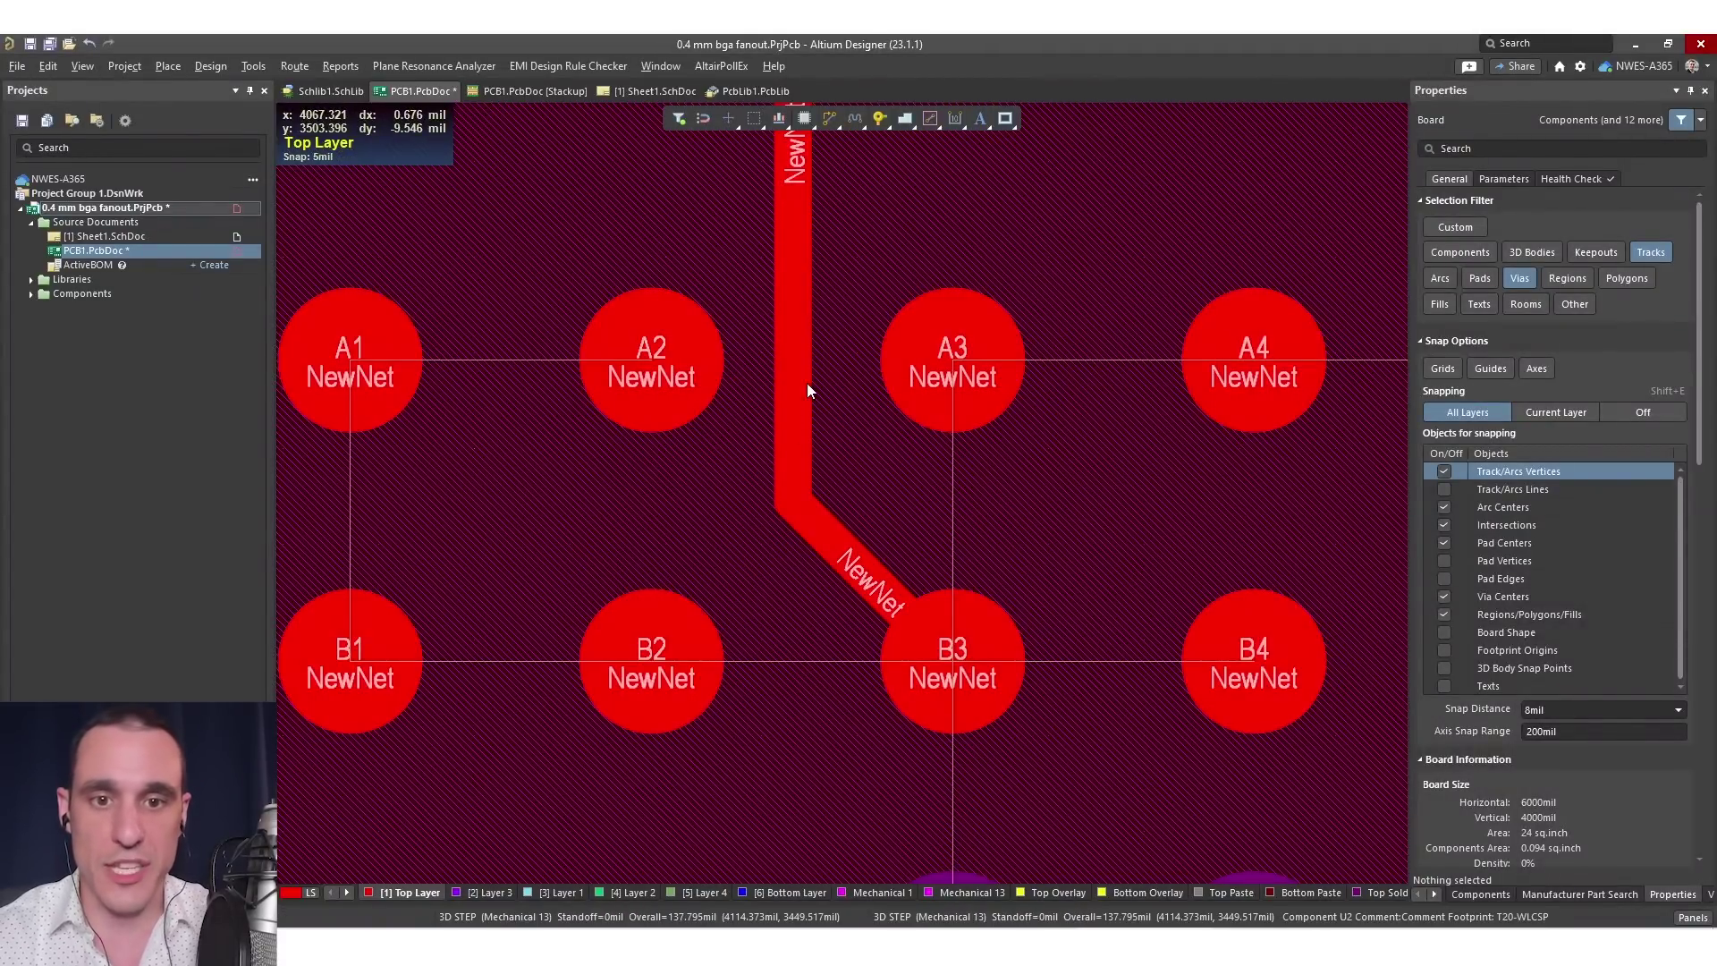
Check the width of the vertical trace segment running between U2's pads A2 and A3, leaving it deselected
{"action": "scroll", "coordinate": [775, 378], "scroll_direction": "down", "scroll_amount": 4, "text": "ctrl"}
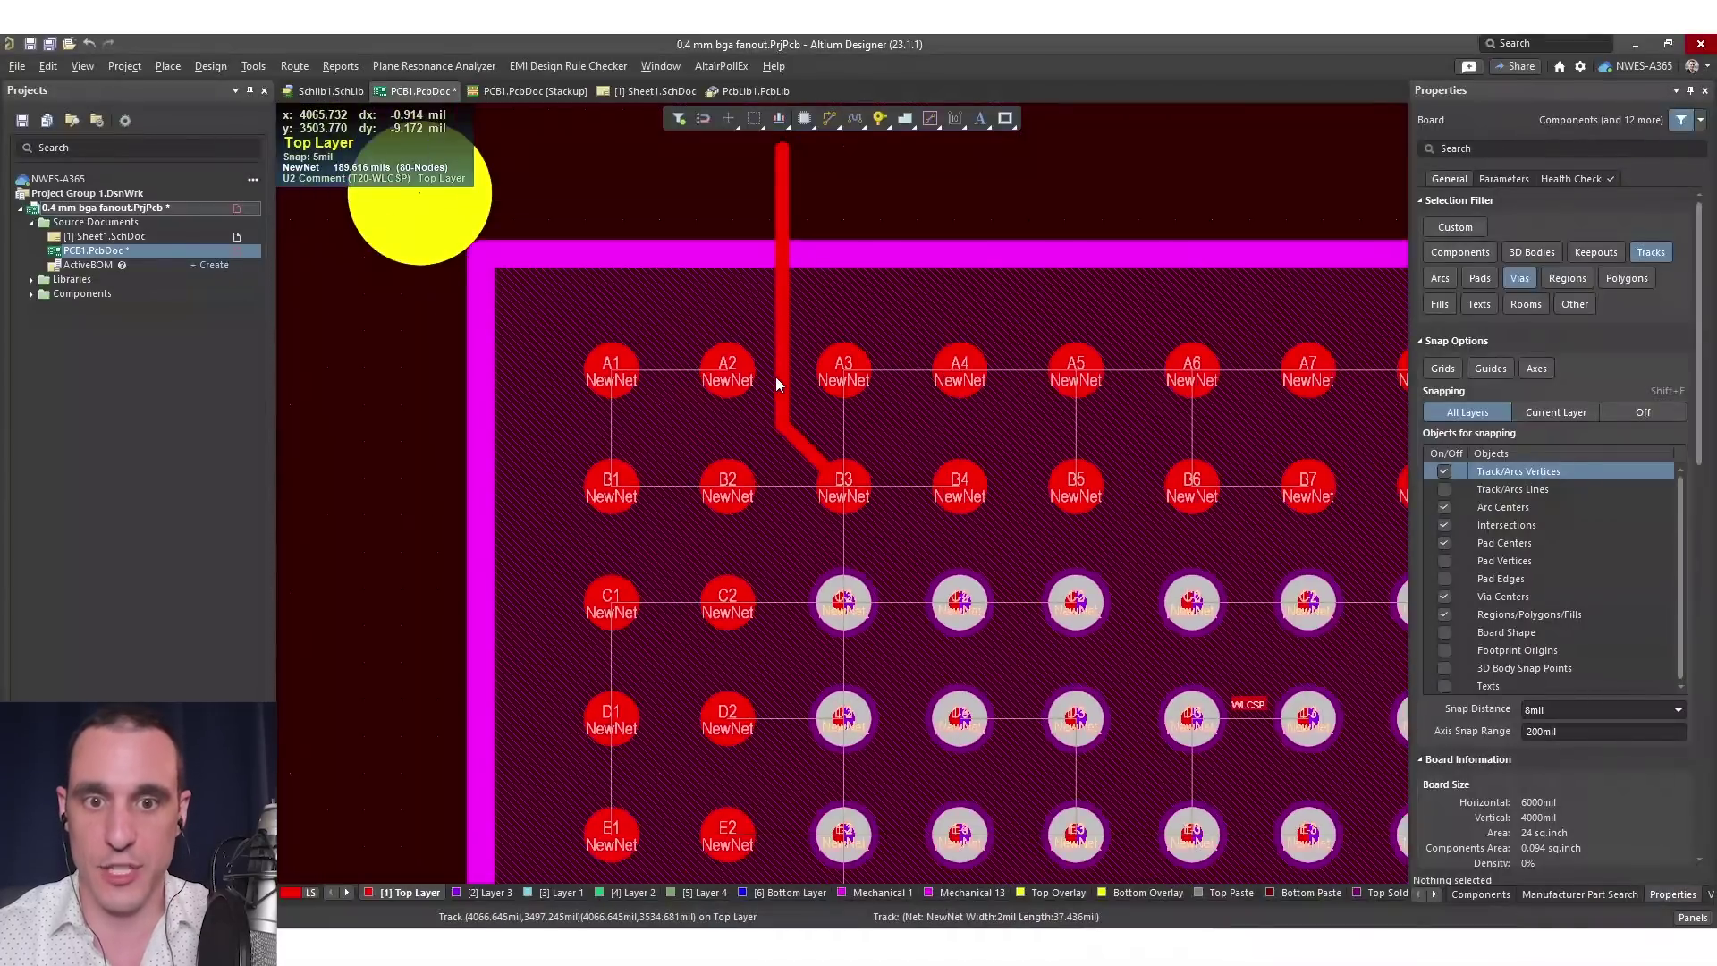
{"action": "scroll", "coordinate": [819, 451], "scroll_direction": "up", "scroll_amount": 2, "text": "ctrl"}
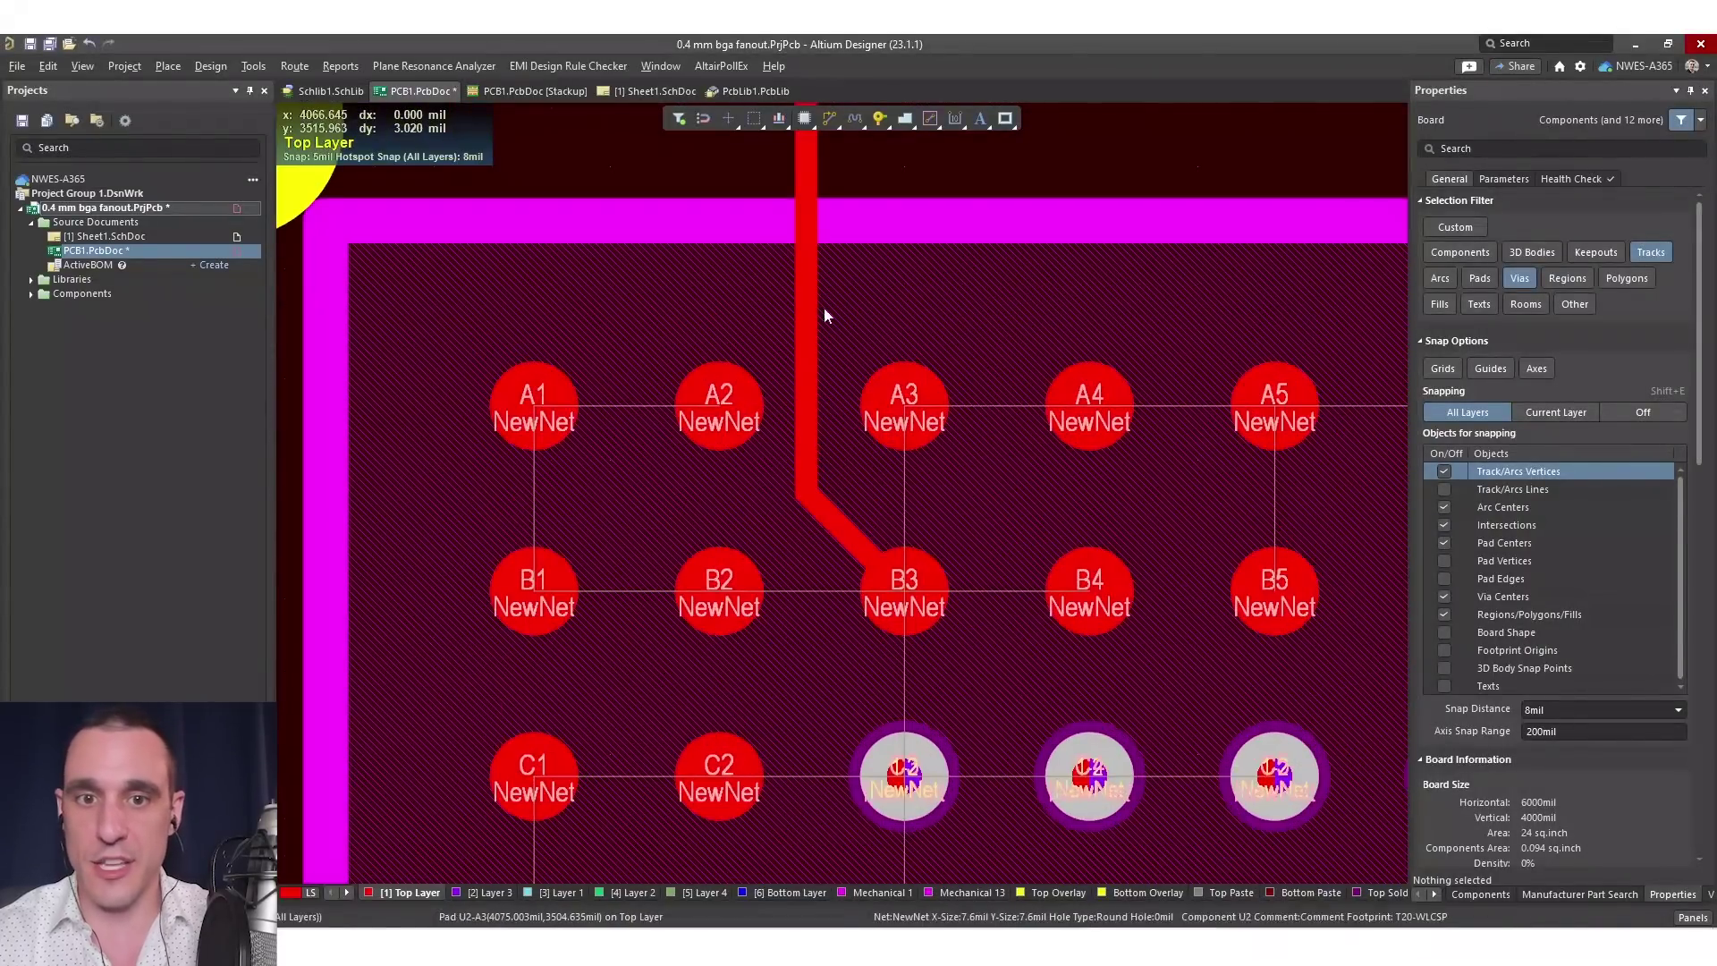
{"action": "left_click", "coordinate": [803, 186]}
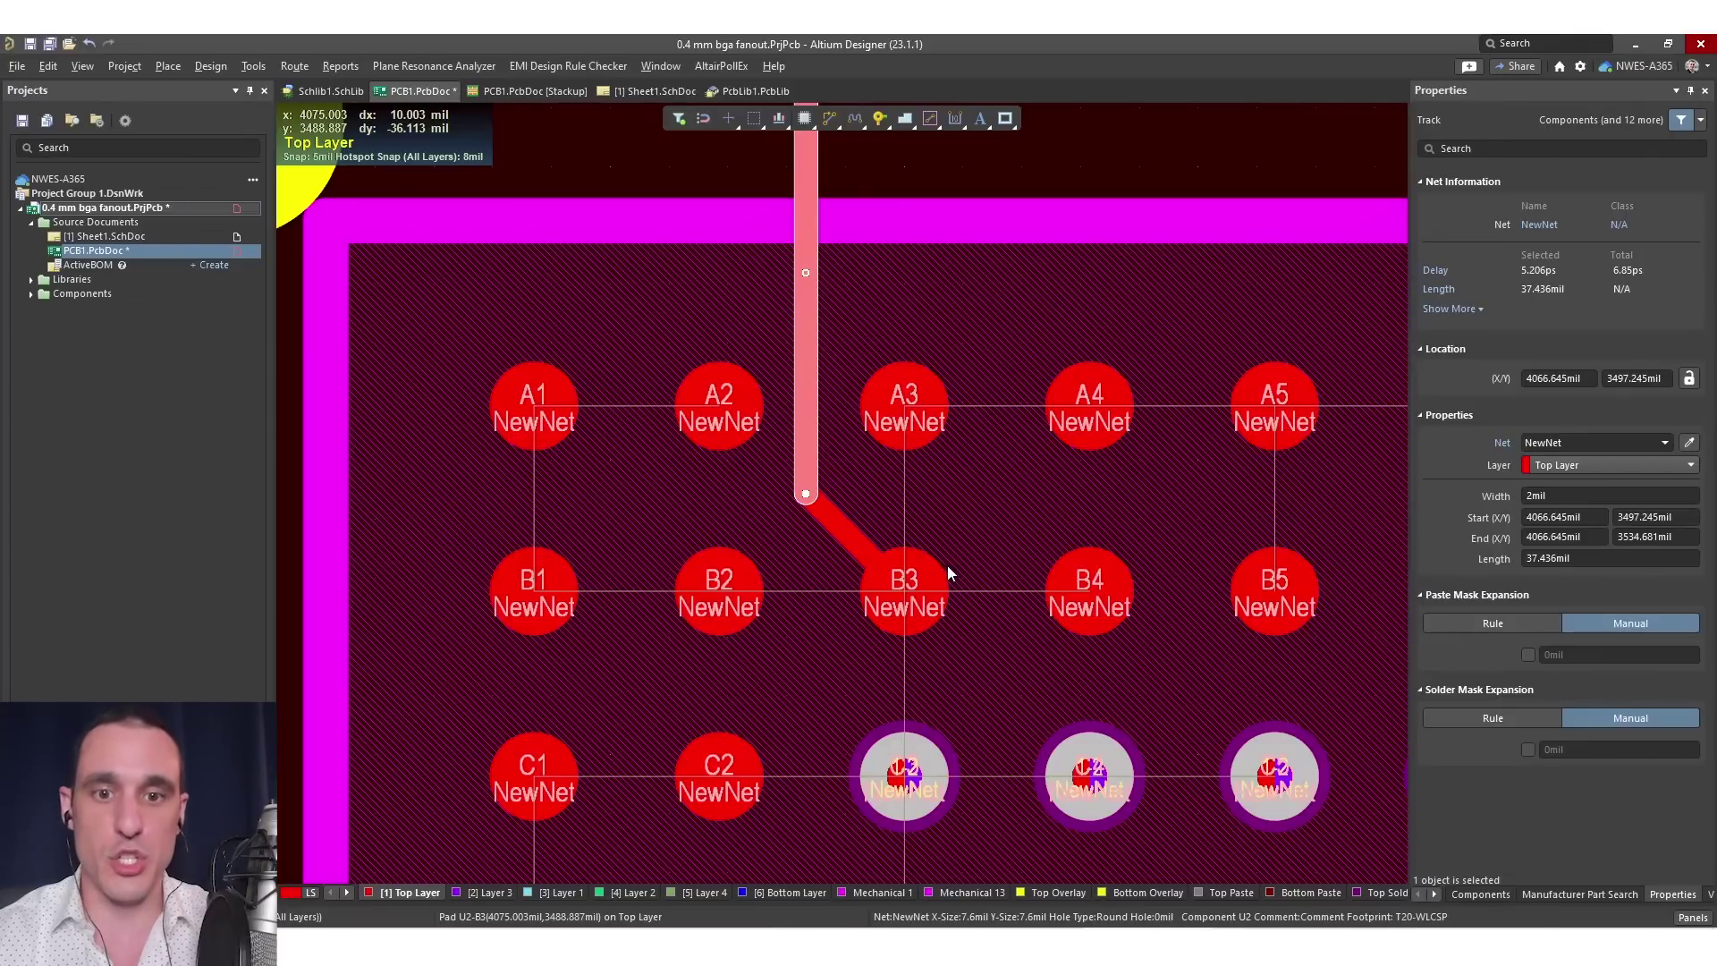
{"action": "left_click", "coordinate": [1577, 497]}
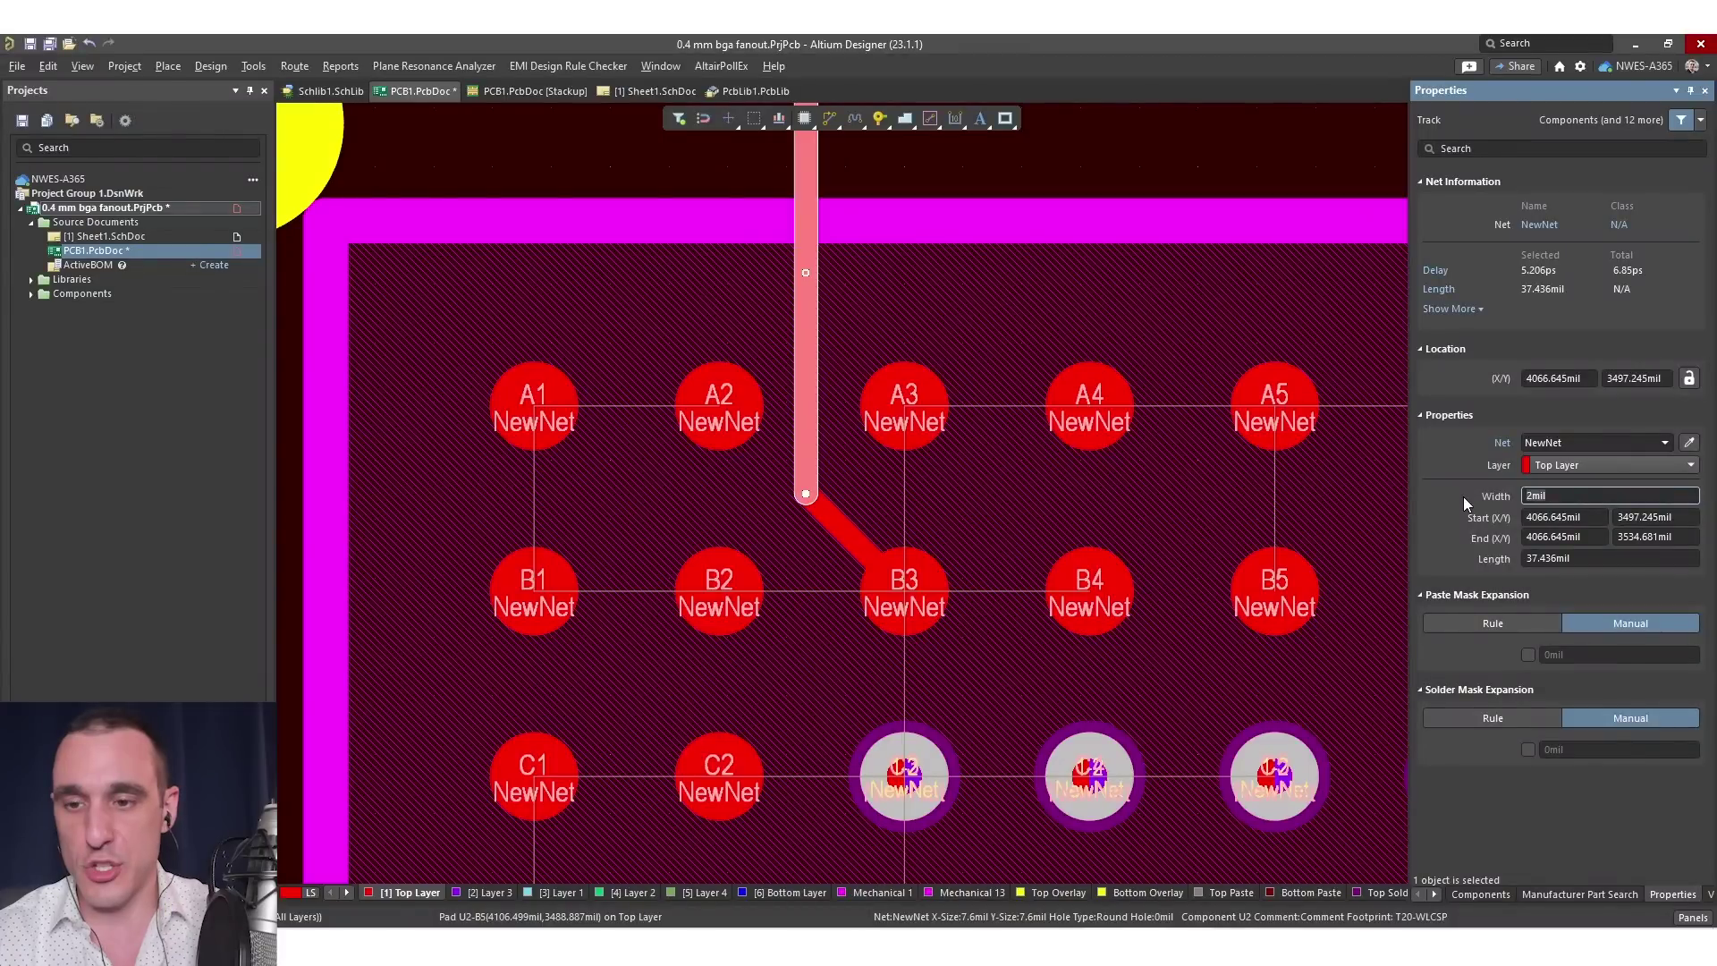
{"action": "left_click", "coordinate": [1089, 251]}
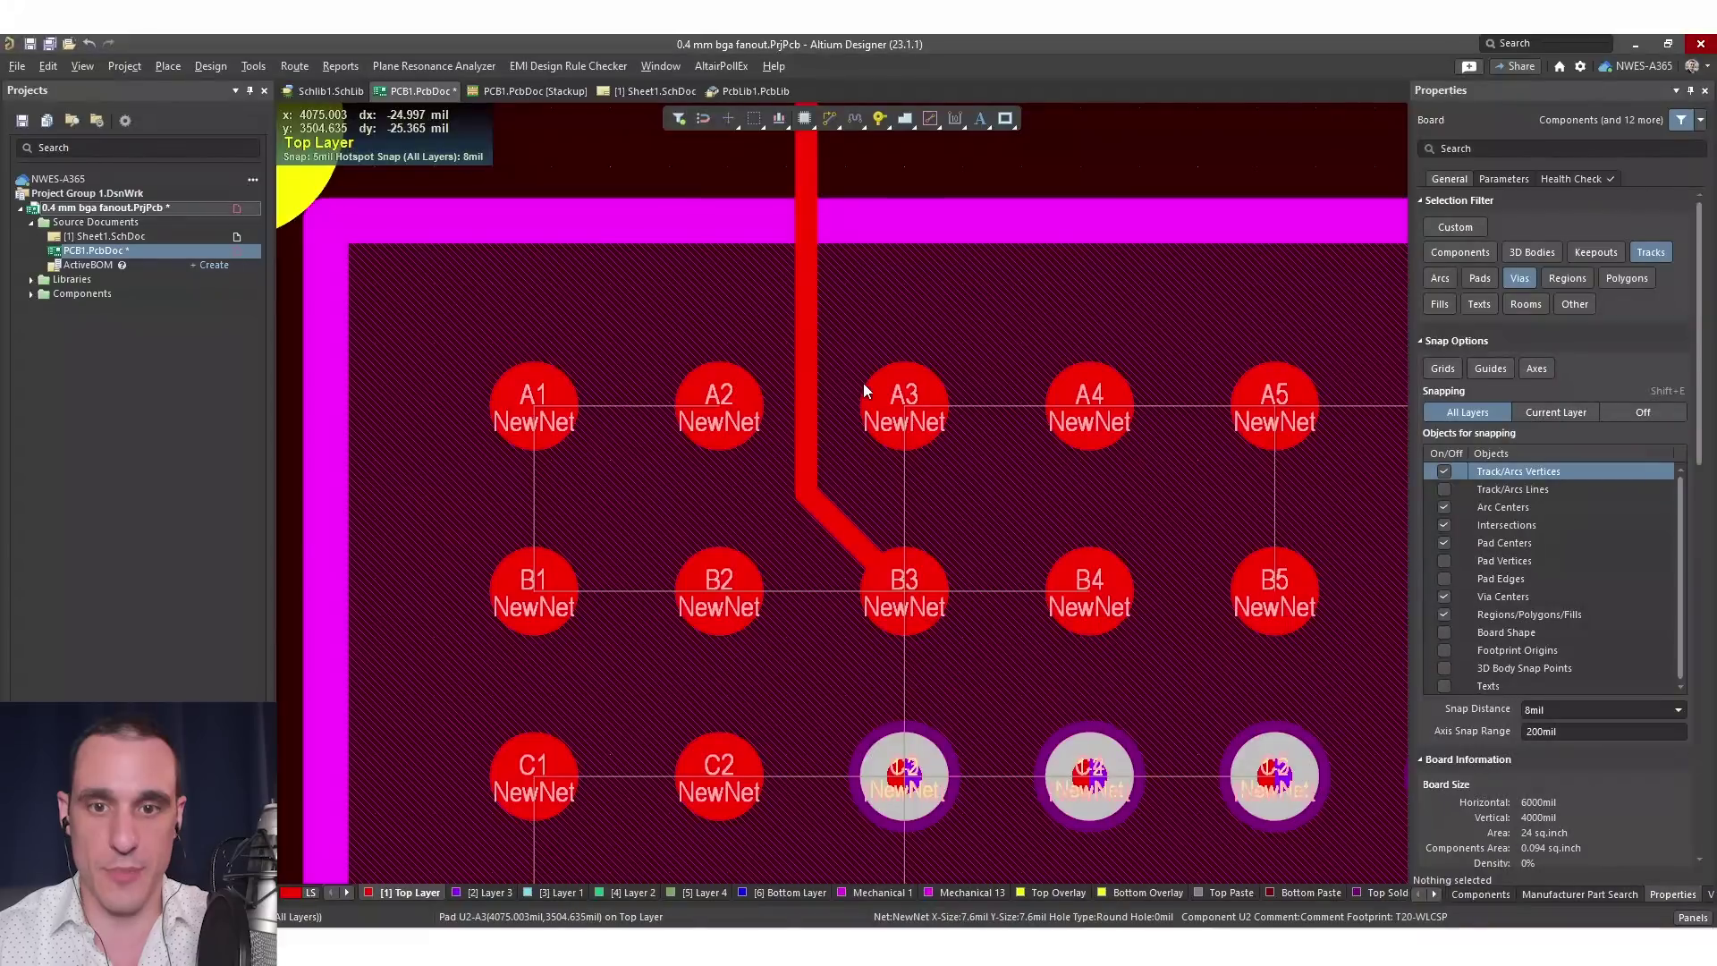
Route a straight 2 mil Top Layer trace about 37 mil long from U2's pad A2 out past the component outline
{"action": "right_click_drag", "start_coordinate": [918, 394], "coordinate": [974, 564]}
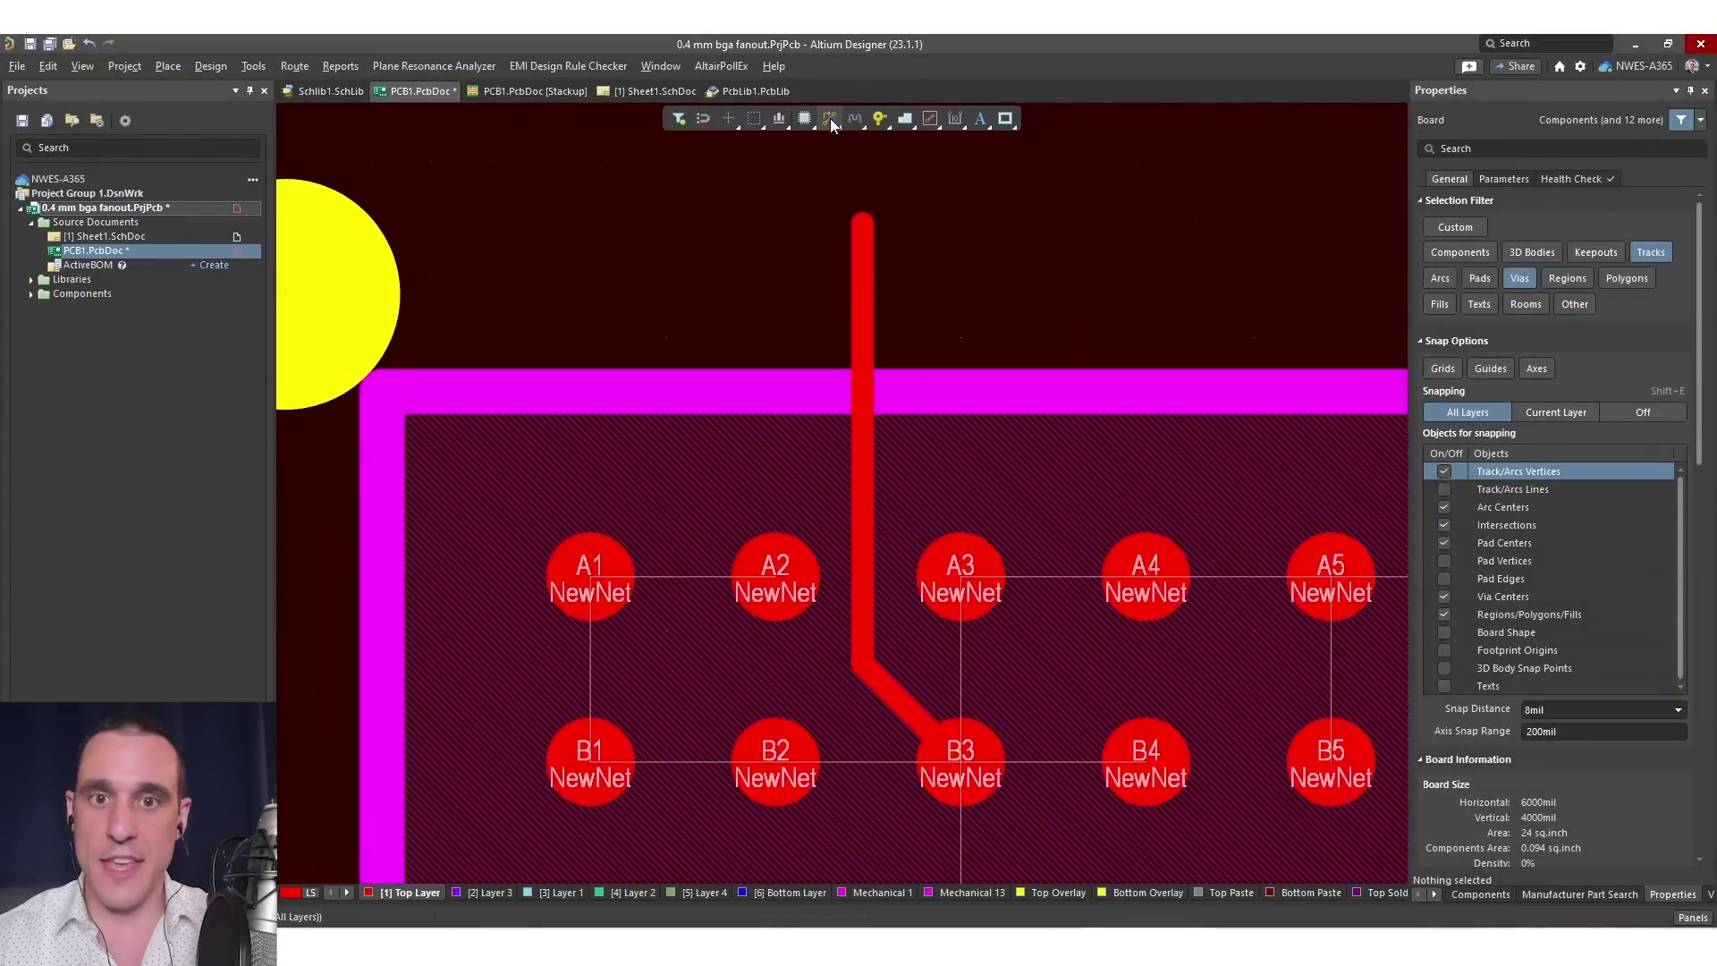
{"action": "left_click", "coordinate": [777, 564]}
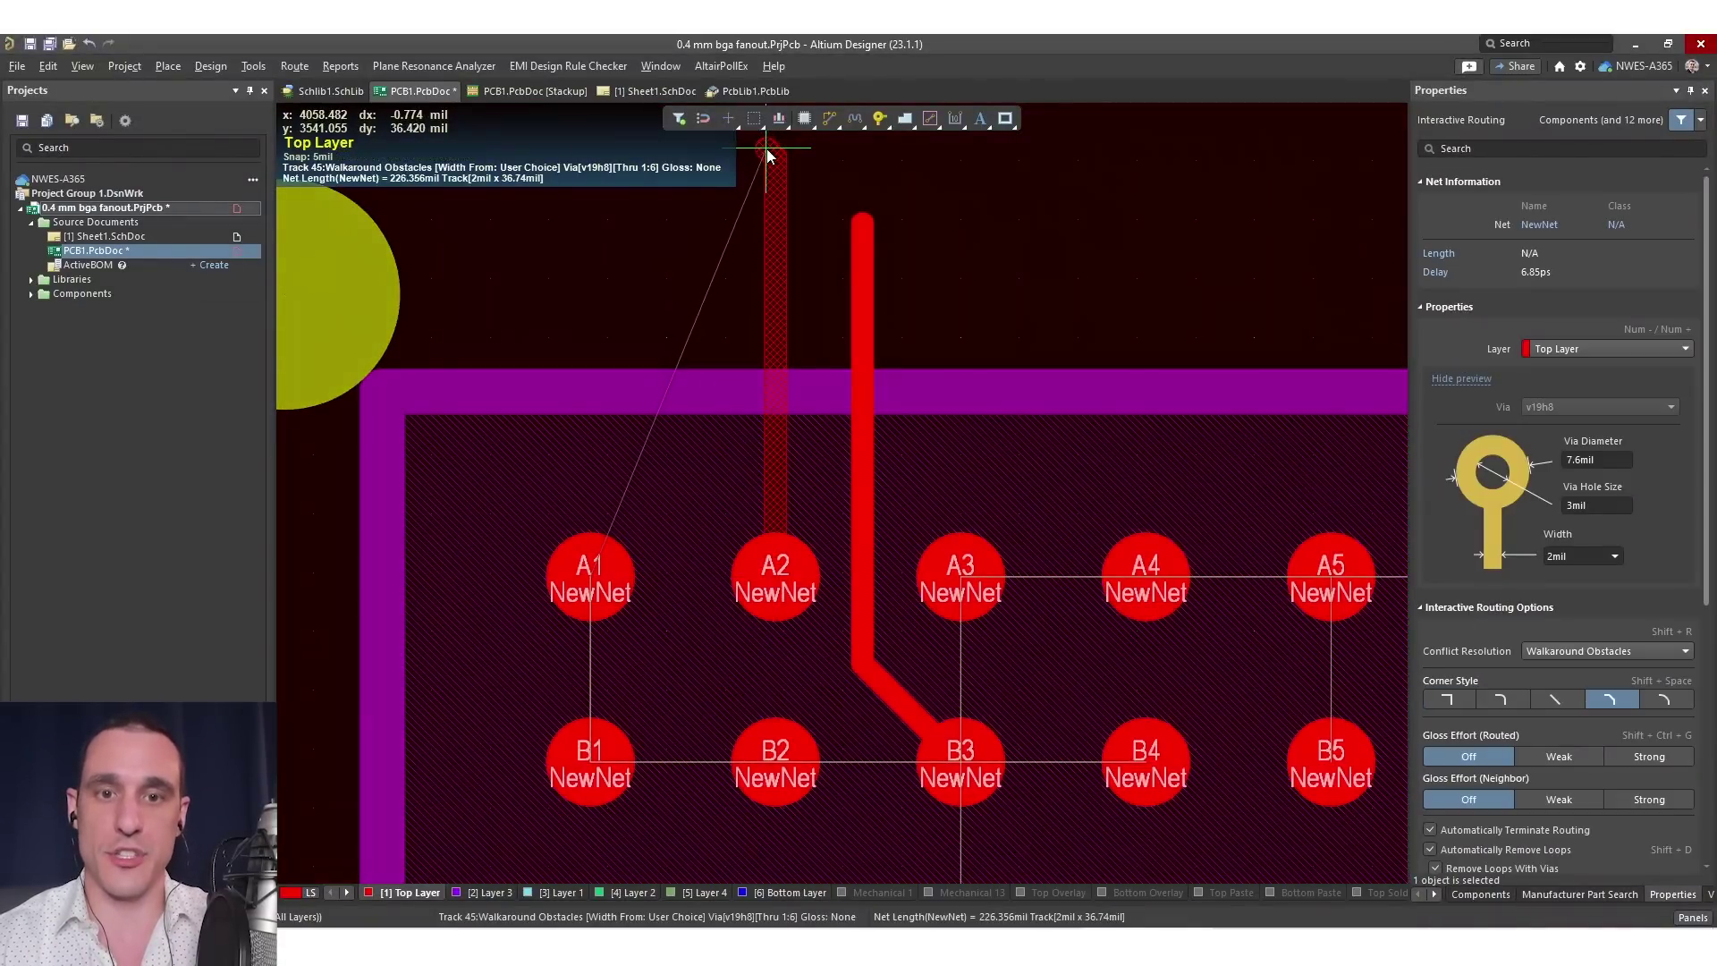
{"action": "scroll", "coordinate": [768, 153], "scroll_direction": "down", "scroll_amount": 4, "text": "ctrl"}
{"action": "left_click", "coordinate": [770, 146]}
{"action": "key", "text": "Escape"}
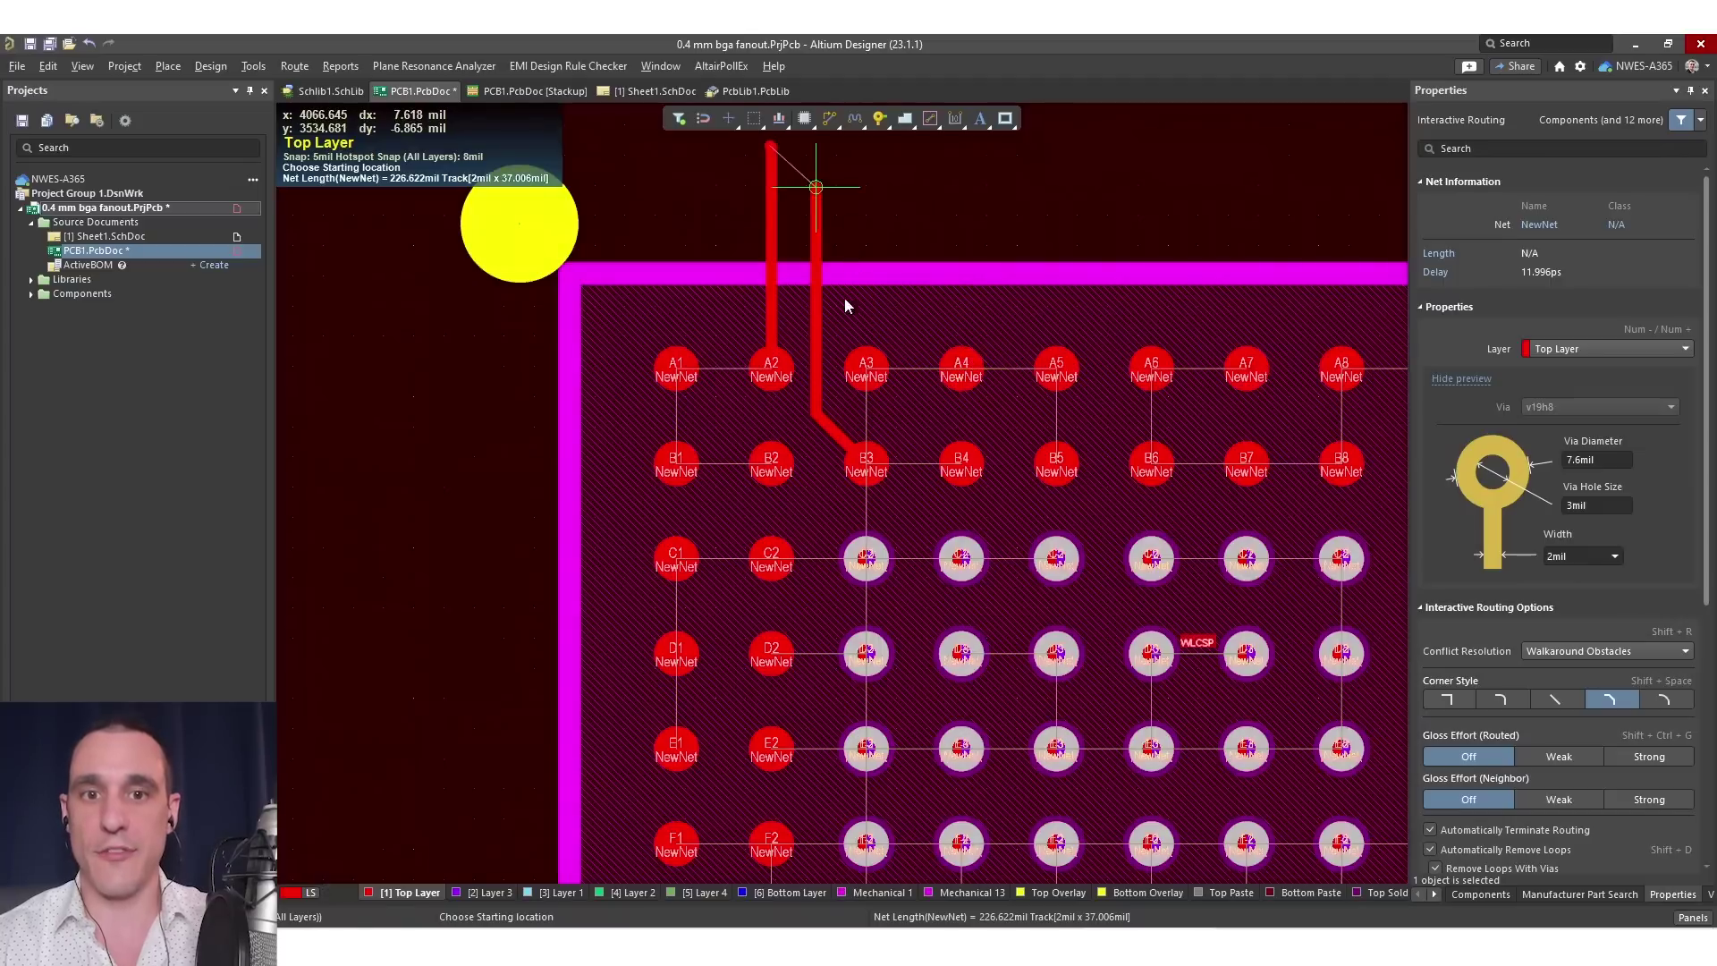
{"action": "scroll", "coordinate": [840, 440], "scroll_direction": "up", "scroll_amount": 1}
{"action": "key", "text": "Escape"}
Turn on single-layer mode and make Layer 3 active around the vias in U2's row C
{"action": "key", "text": "shift+s"}
{"action": "scroll", "coordinate": [948, 435], "scroll_direction": "up", "scroll_amount": 2, "text": "ctrl"}
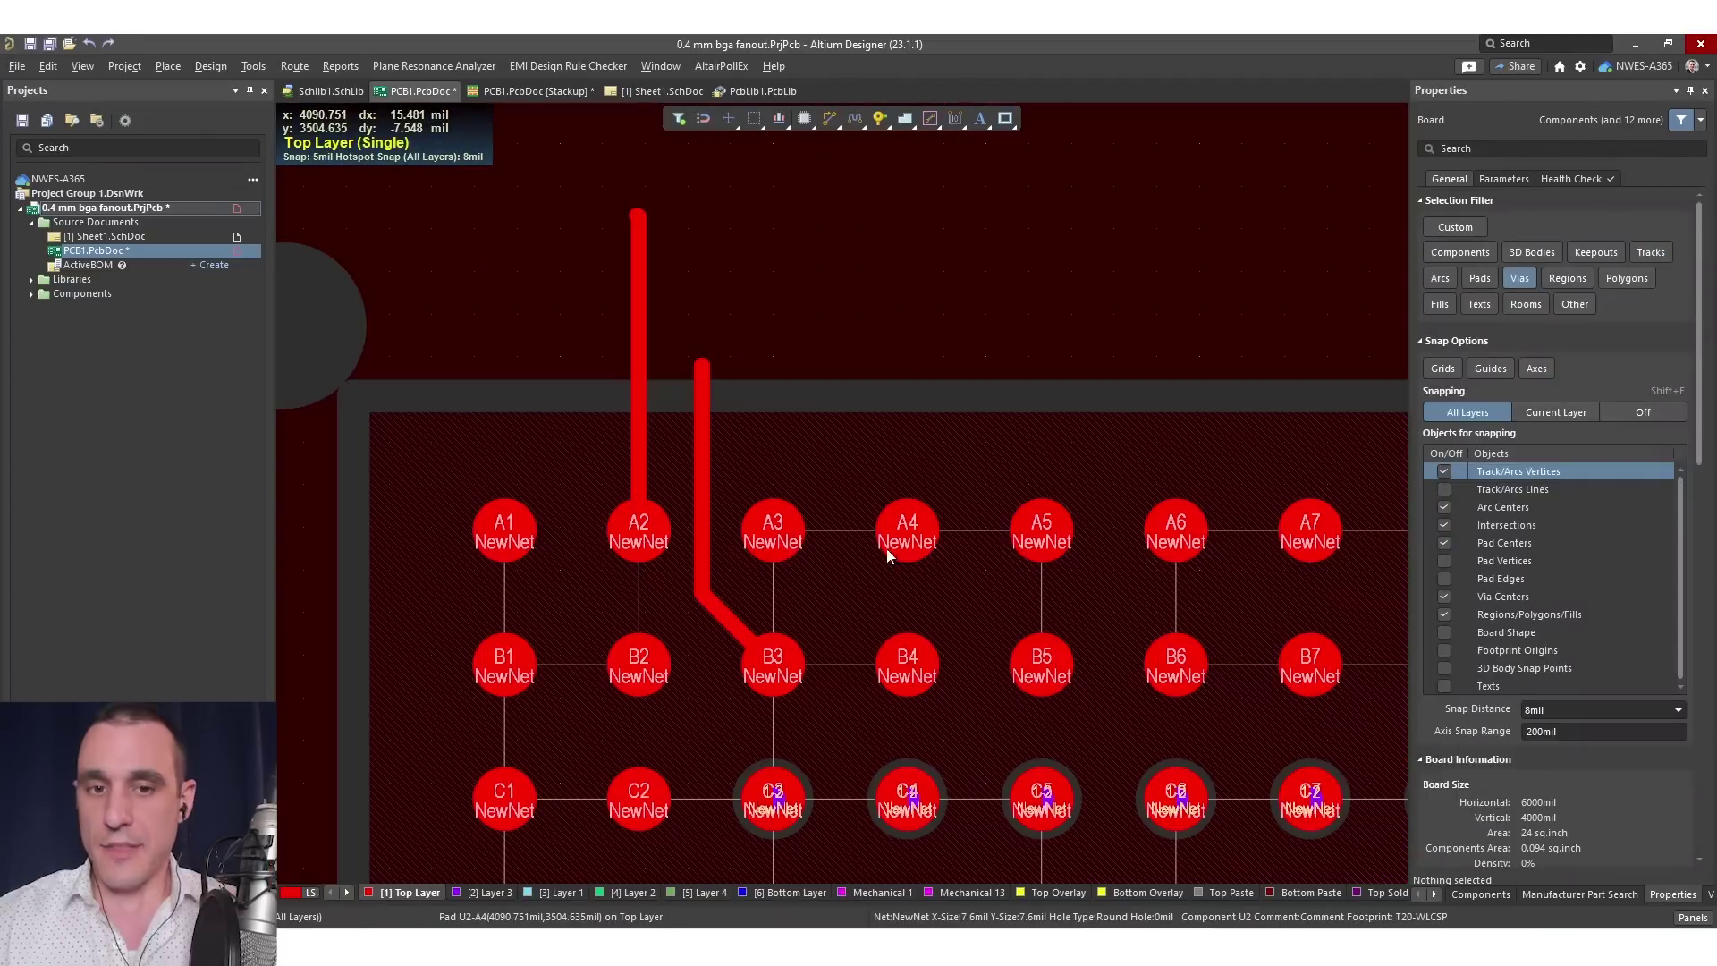
{"action": "right_click_drag", "start_coordinate": [862, 601], "coordinate": [760, 344]}
{"action": "left_click", "coordinate": [487, 893]}
{"action": "right_click_drag", "start_coordinate": [684, 410], "coordinate": [705, 491]}
Route a straight 2 mil Layer 3 trace about 46 mil long from the via at U2's C3, passing under pads B3 and A3
{"action": "key", "text": "ctrl+w"}
{"action": "left_click", "coordinate": [687, 588]}
{"action": "key", "text": "shift+space"}
{"action": "key", "text": "shift+space"}
{"action": "key", "text": "shift+space"}
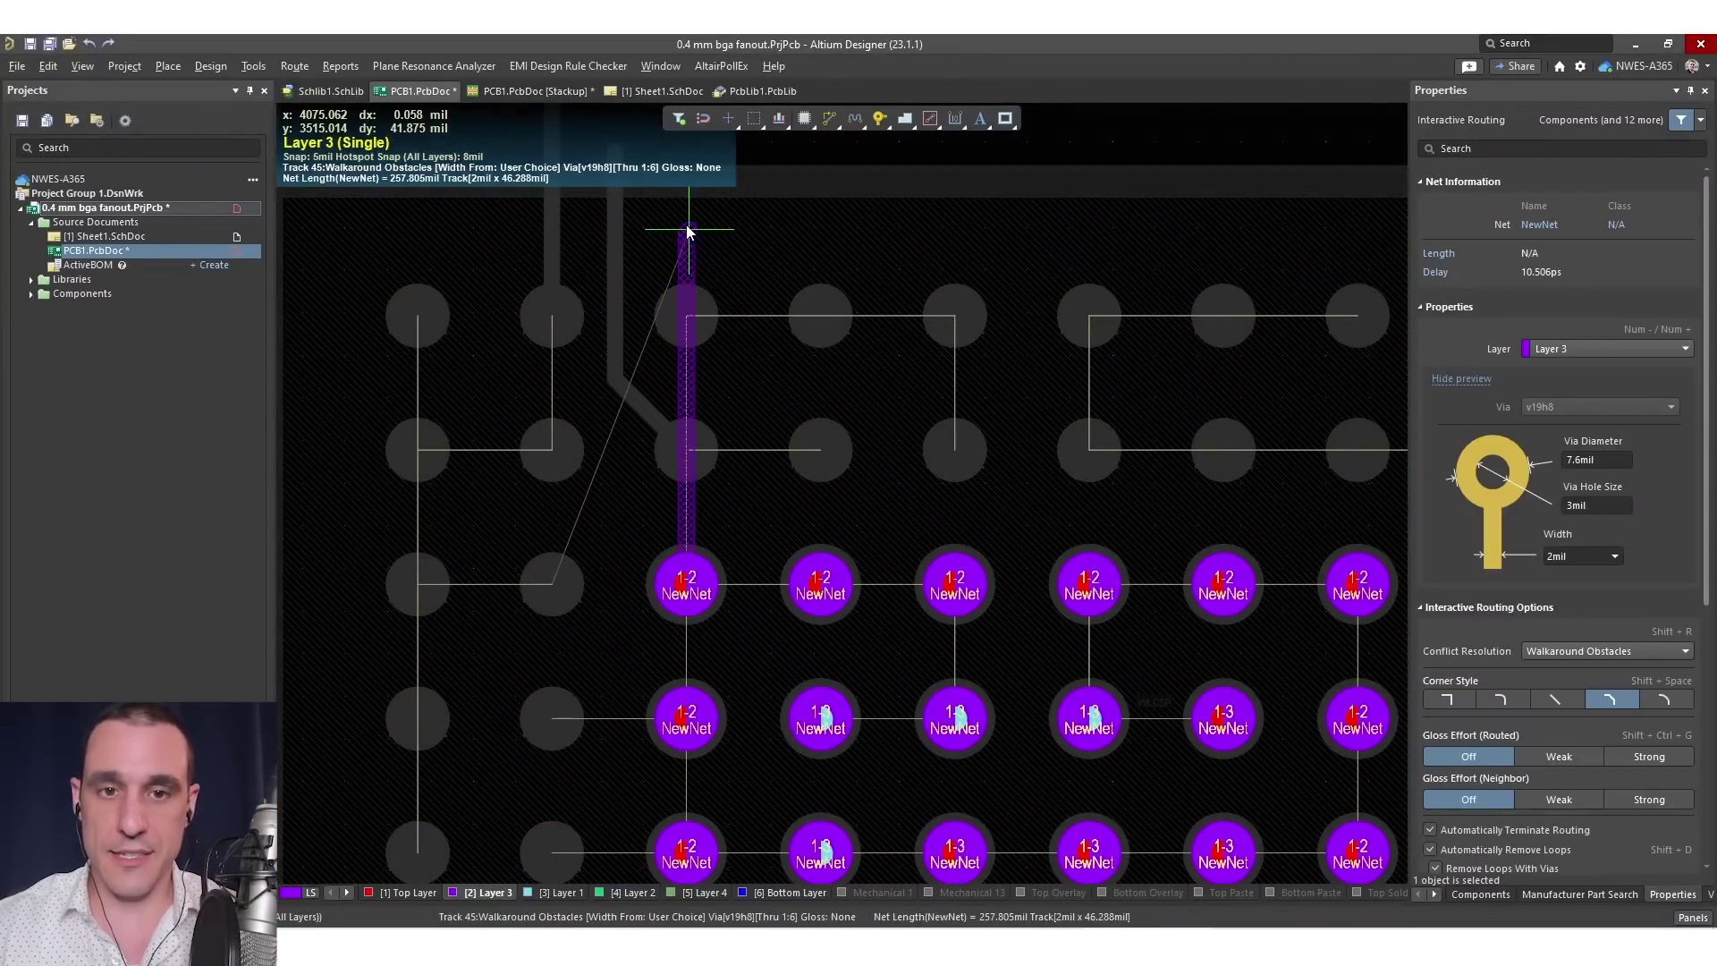
{"action": "left_click", "coordinate": [686, 230]}
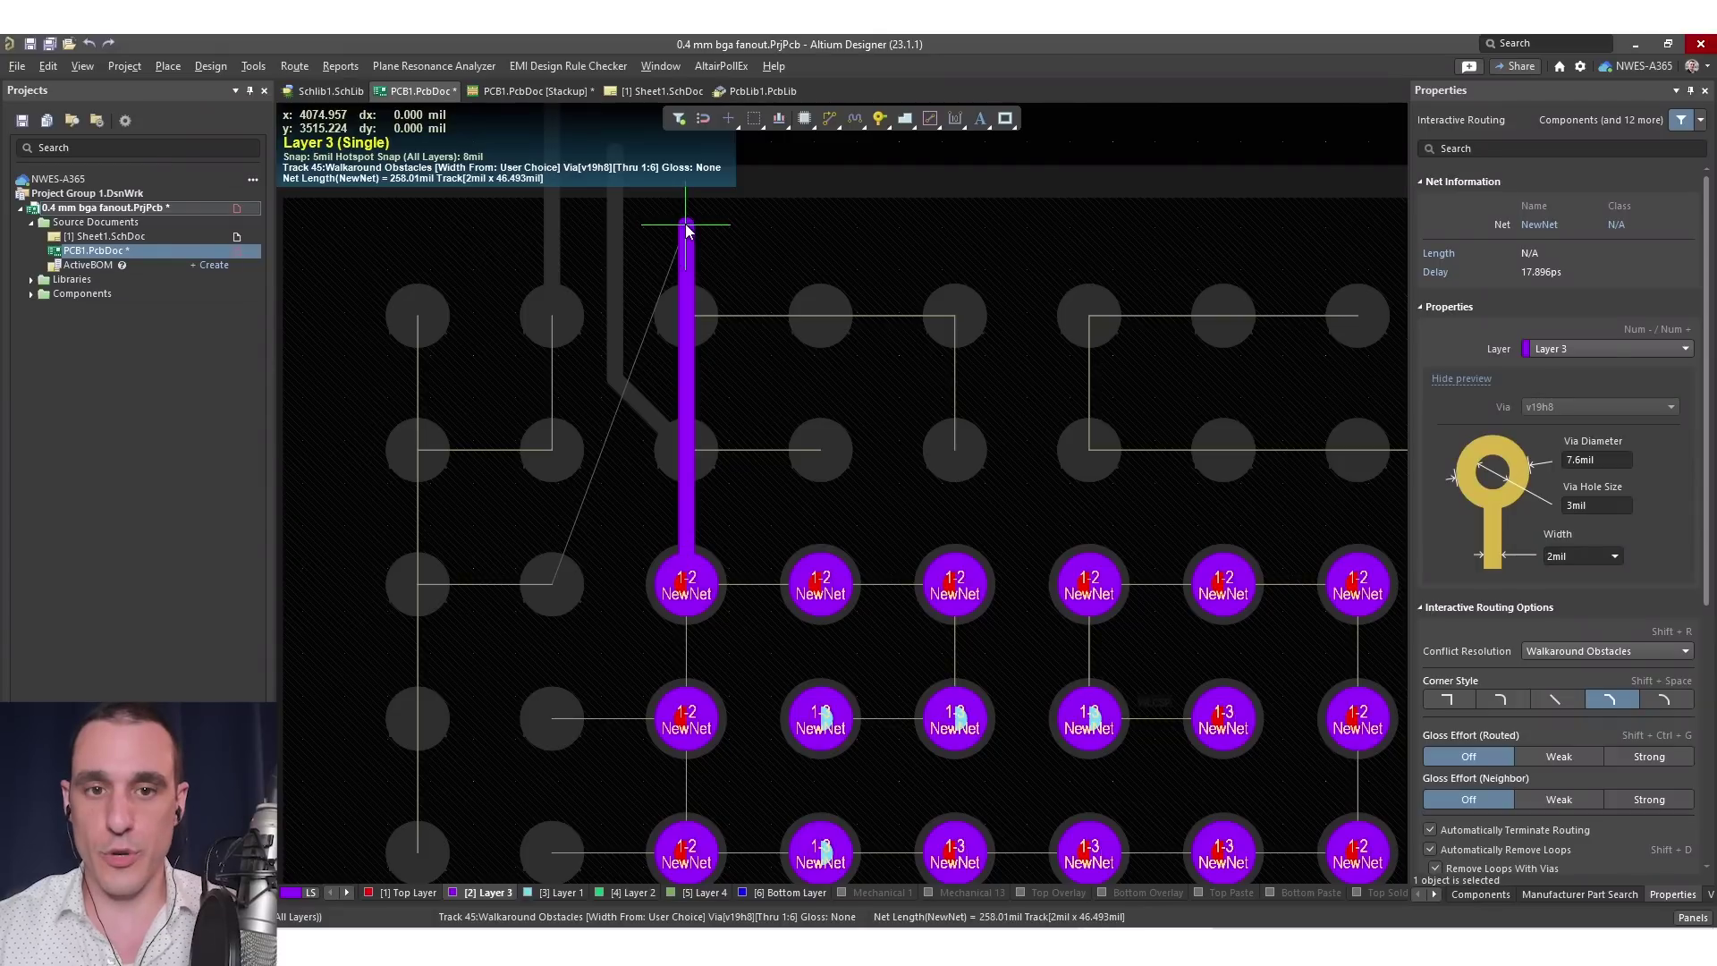
{"action": "key", "text": "Escape"}
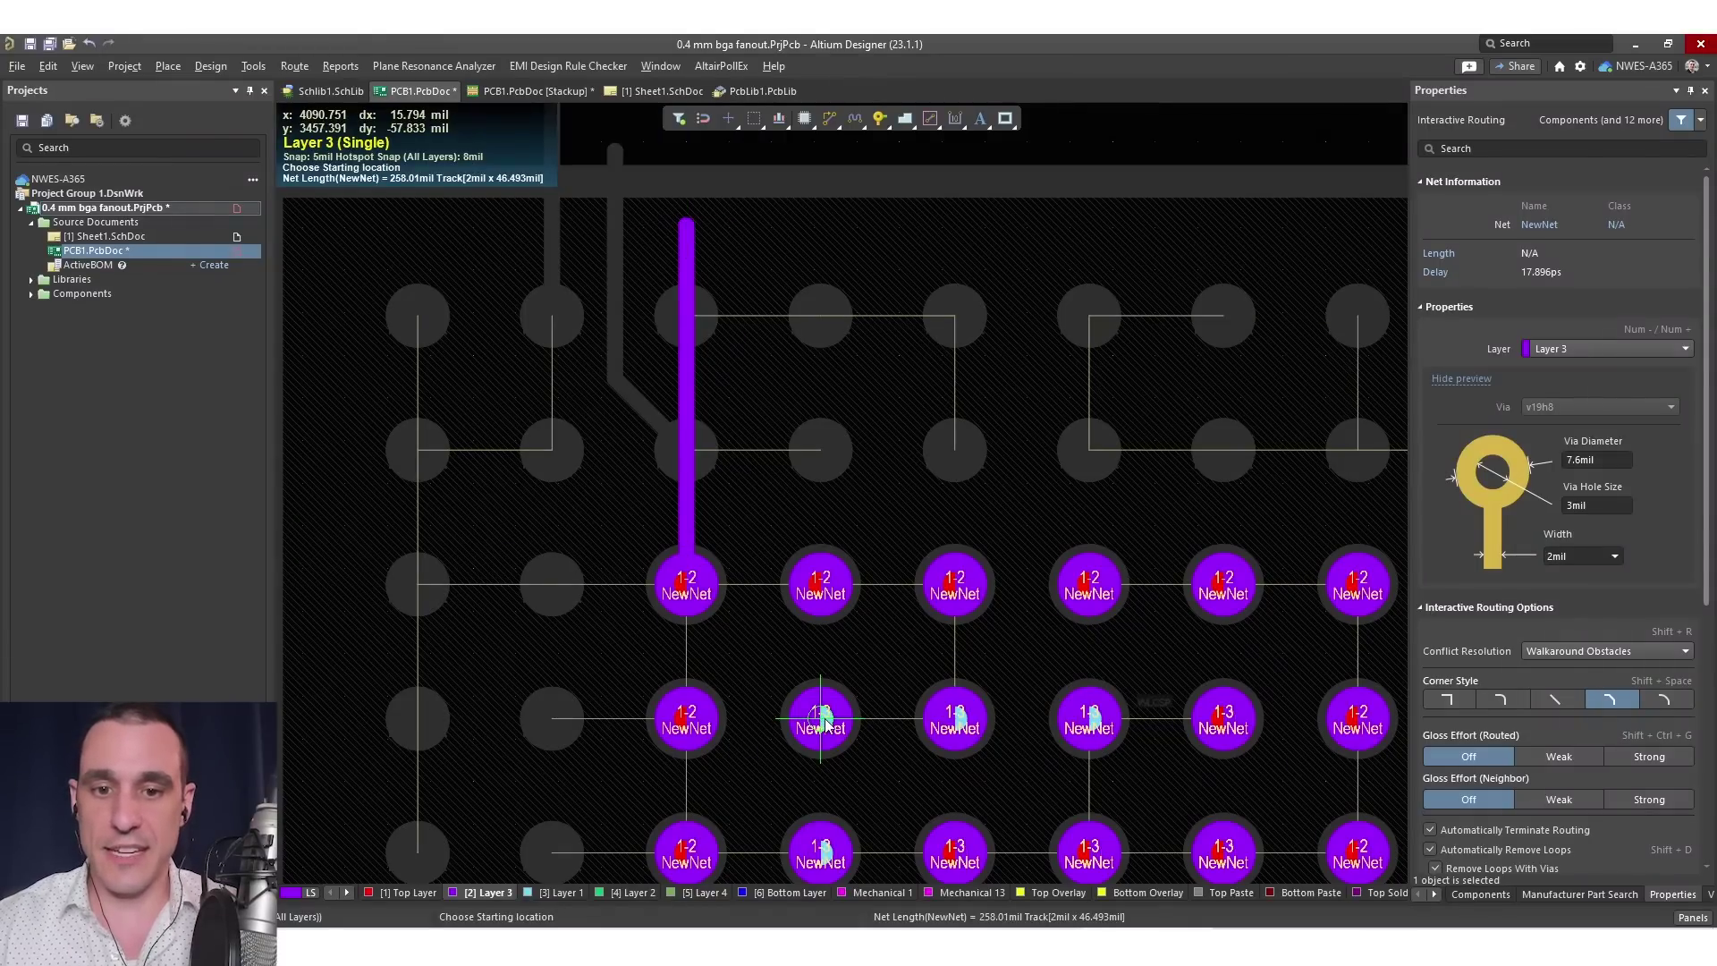
{"action": "scroll", "coordinate": [835, 782], "scroll_direction": "down", "scroll_amount": 1}
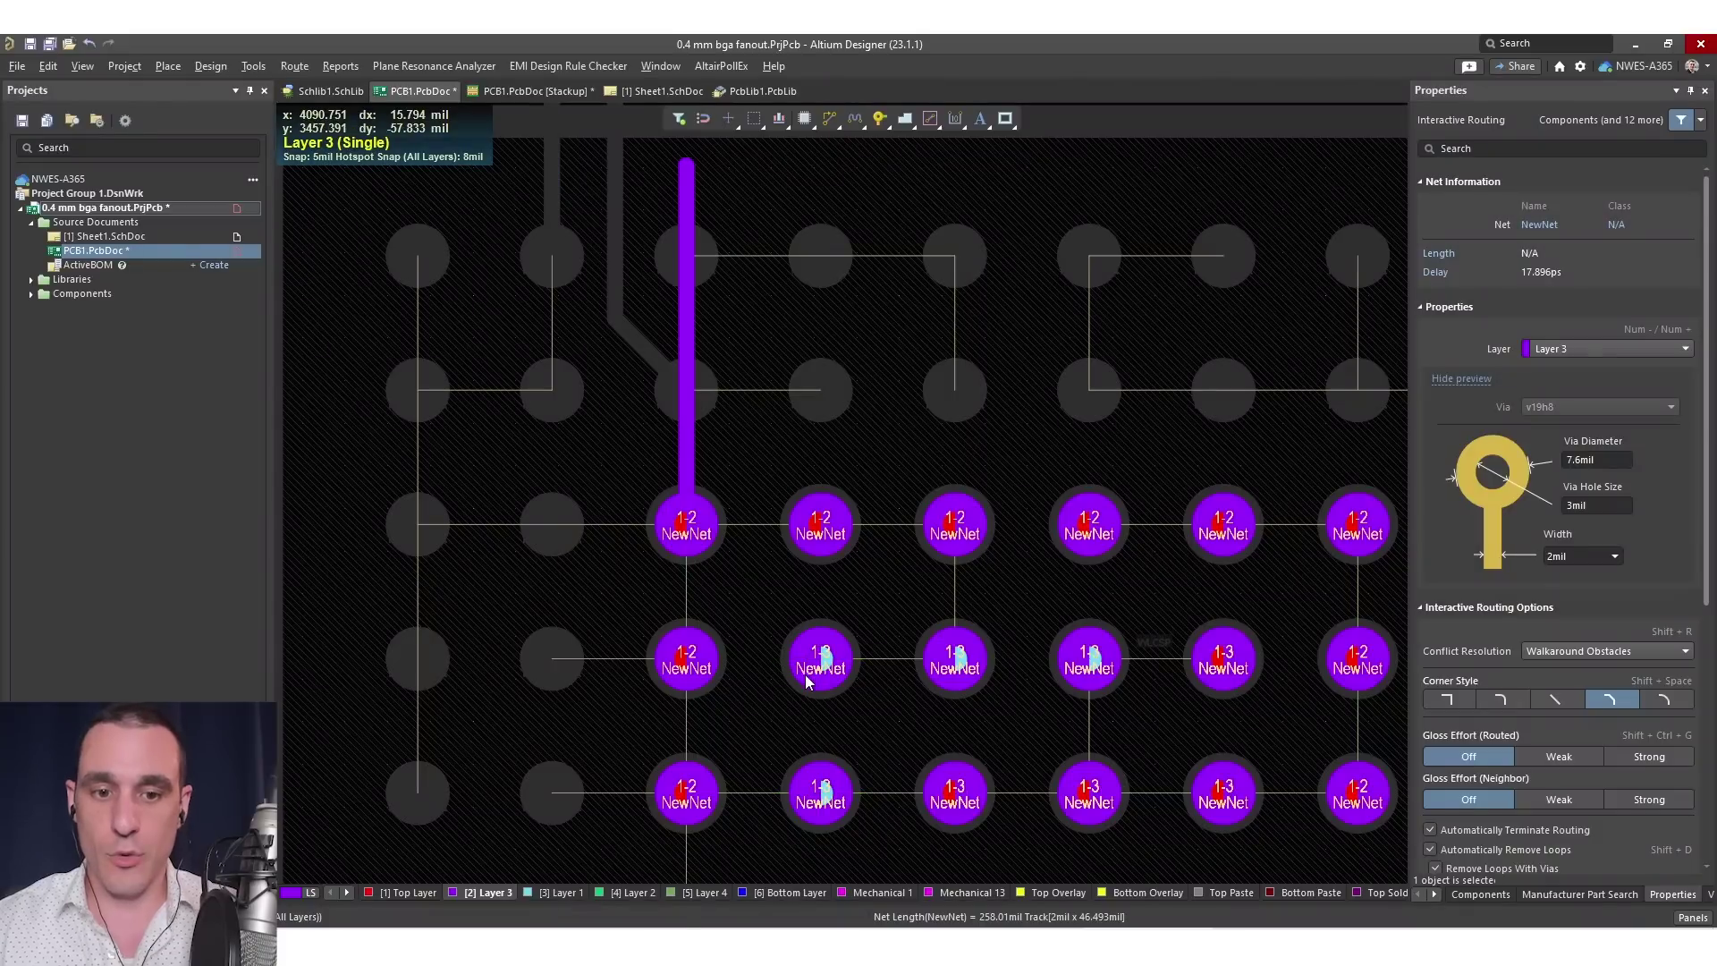
{"action": "key", "text": "Escape"}
Route a 2 mil Layer 3 trace about 42 mil long from the via at U2's D4 out between the vias at C3 and C4
{"action": "left_click", "coordinate": [560, 892]}
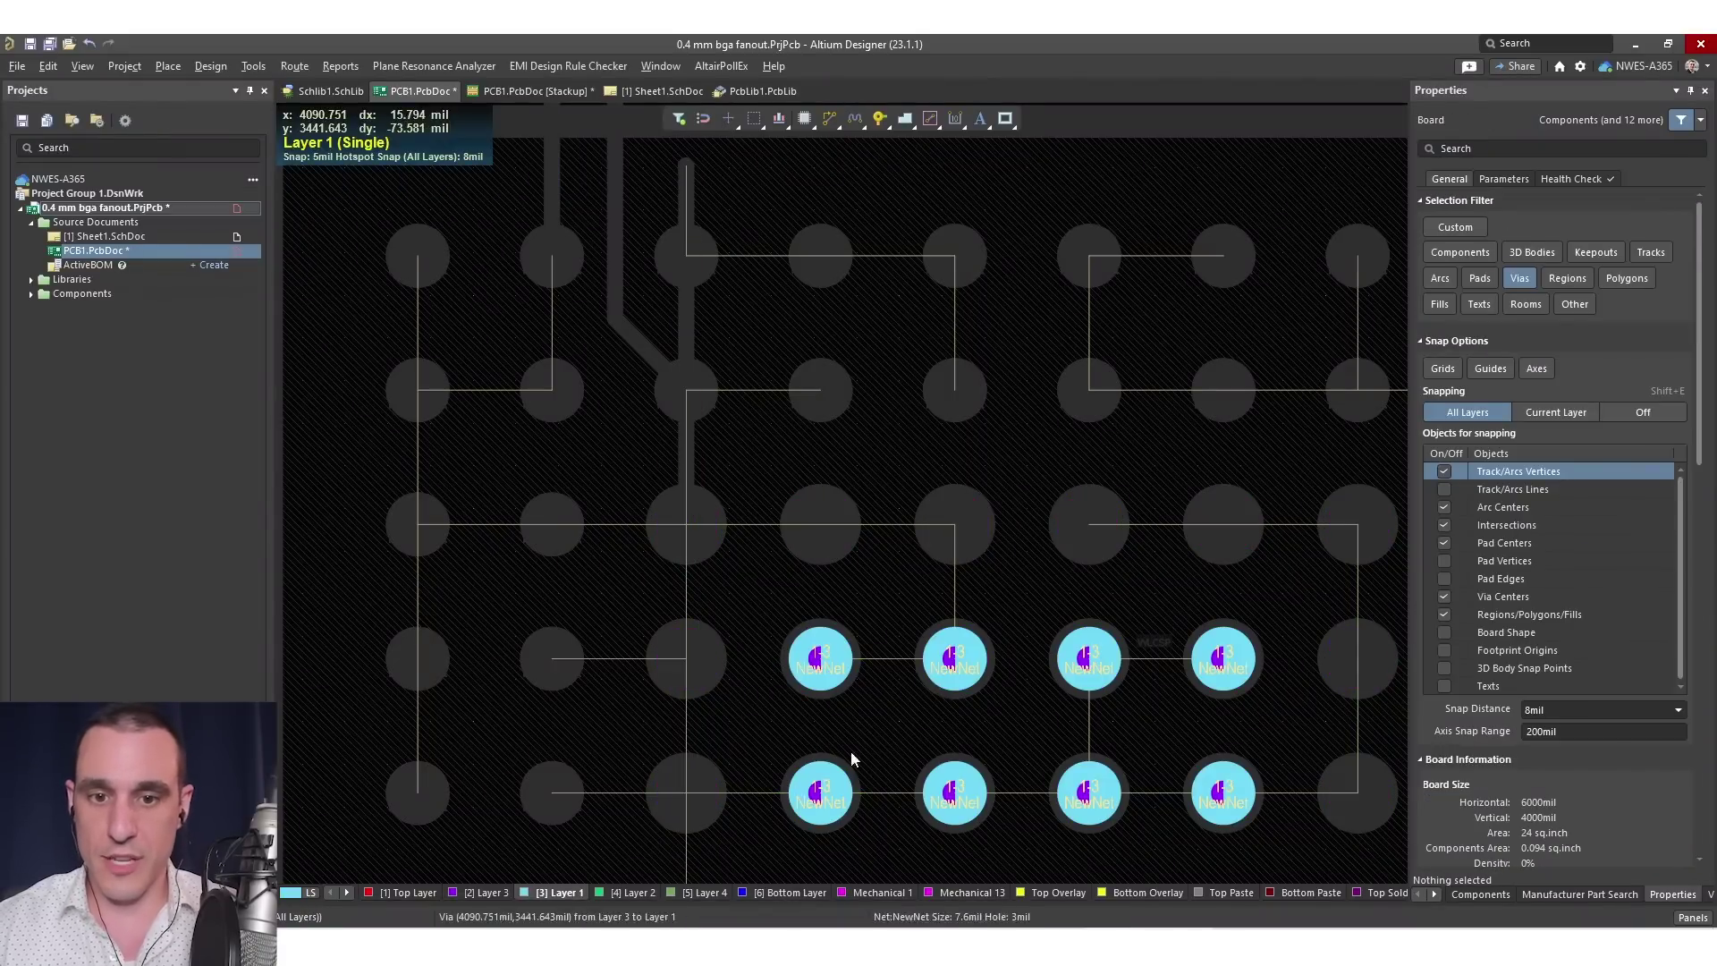
{"action": "right_click_drag", "start_coordinate": [850, 701], "coordinate": [779, 674]}
{"action": "key", "text": "minus"}
{"action": "left_click", "coordinate": [830, 122]}
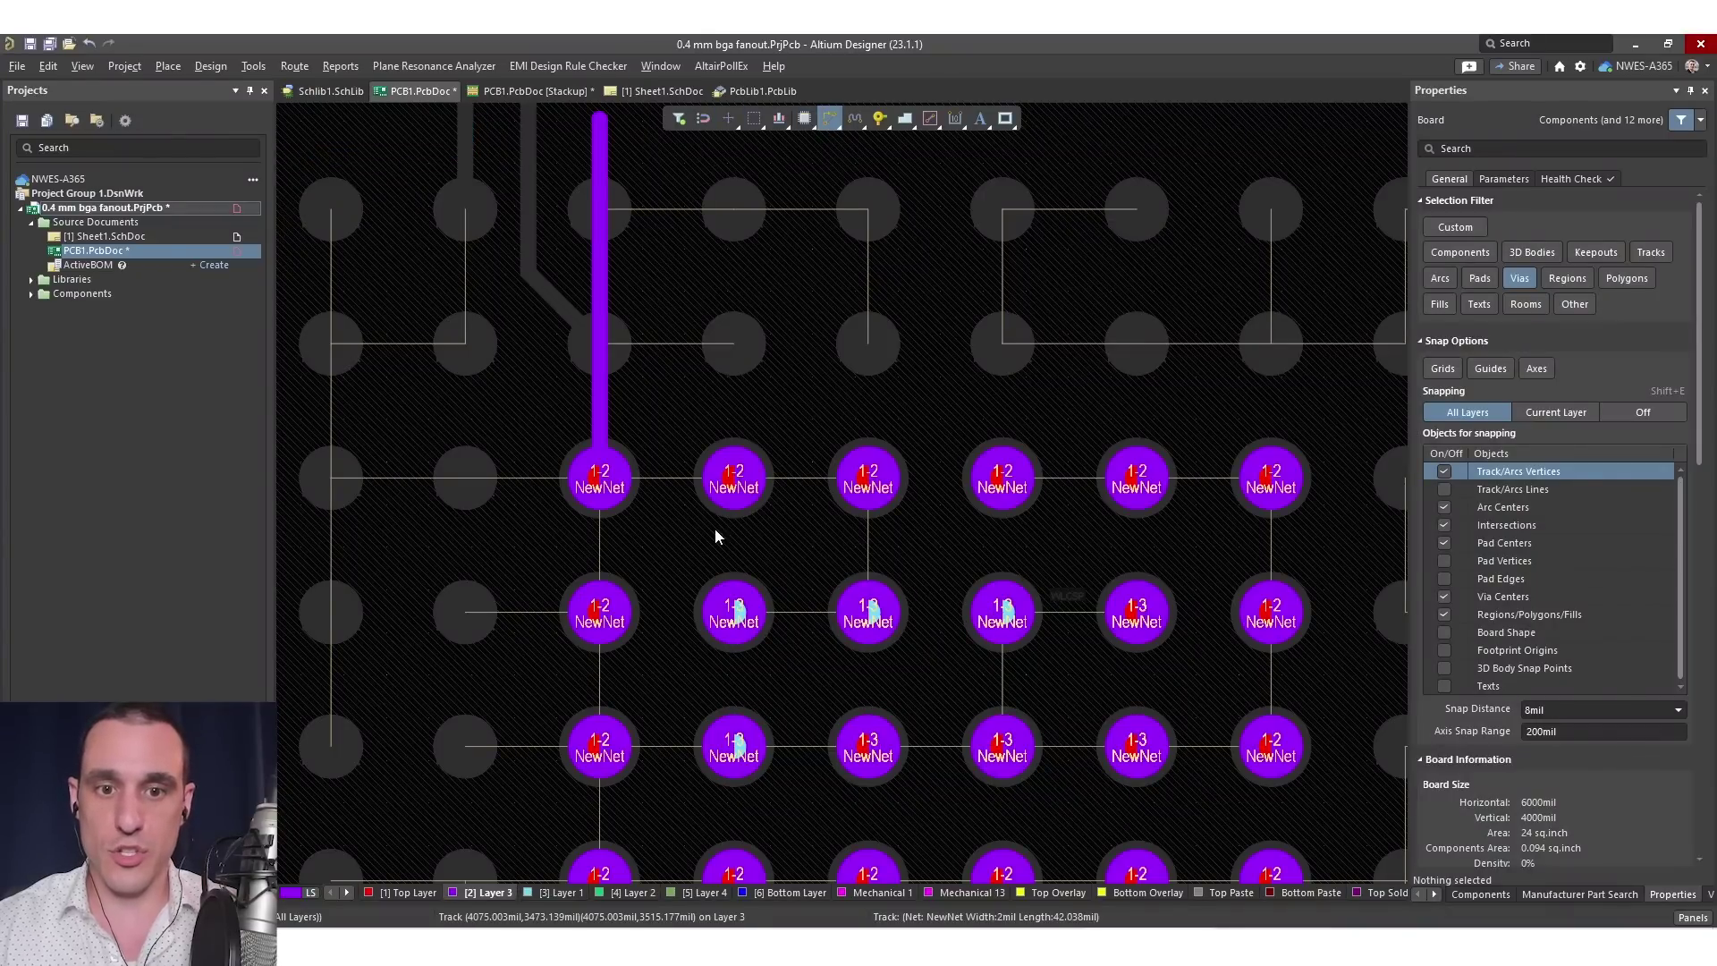
{"action": "left_click", "coordinate": [721, 563]}
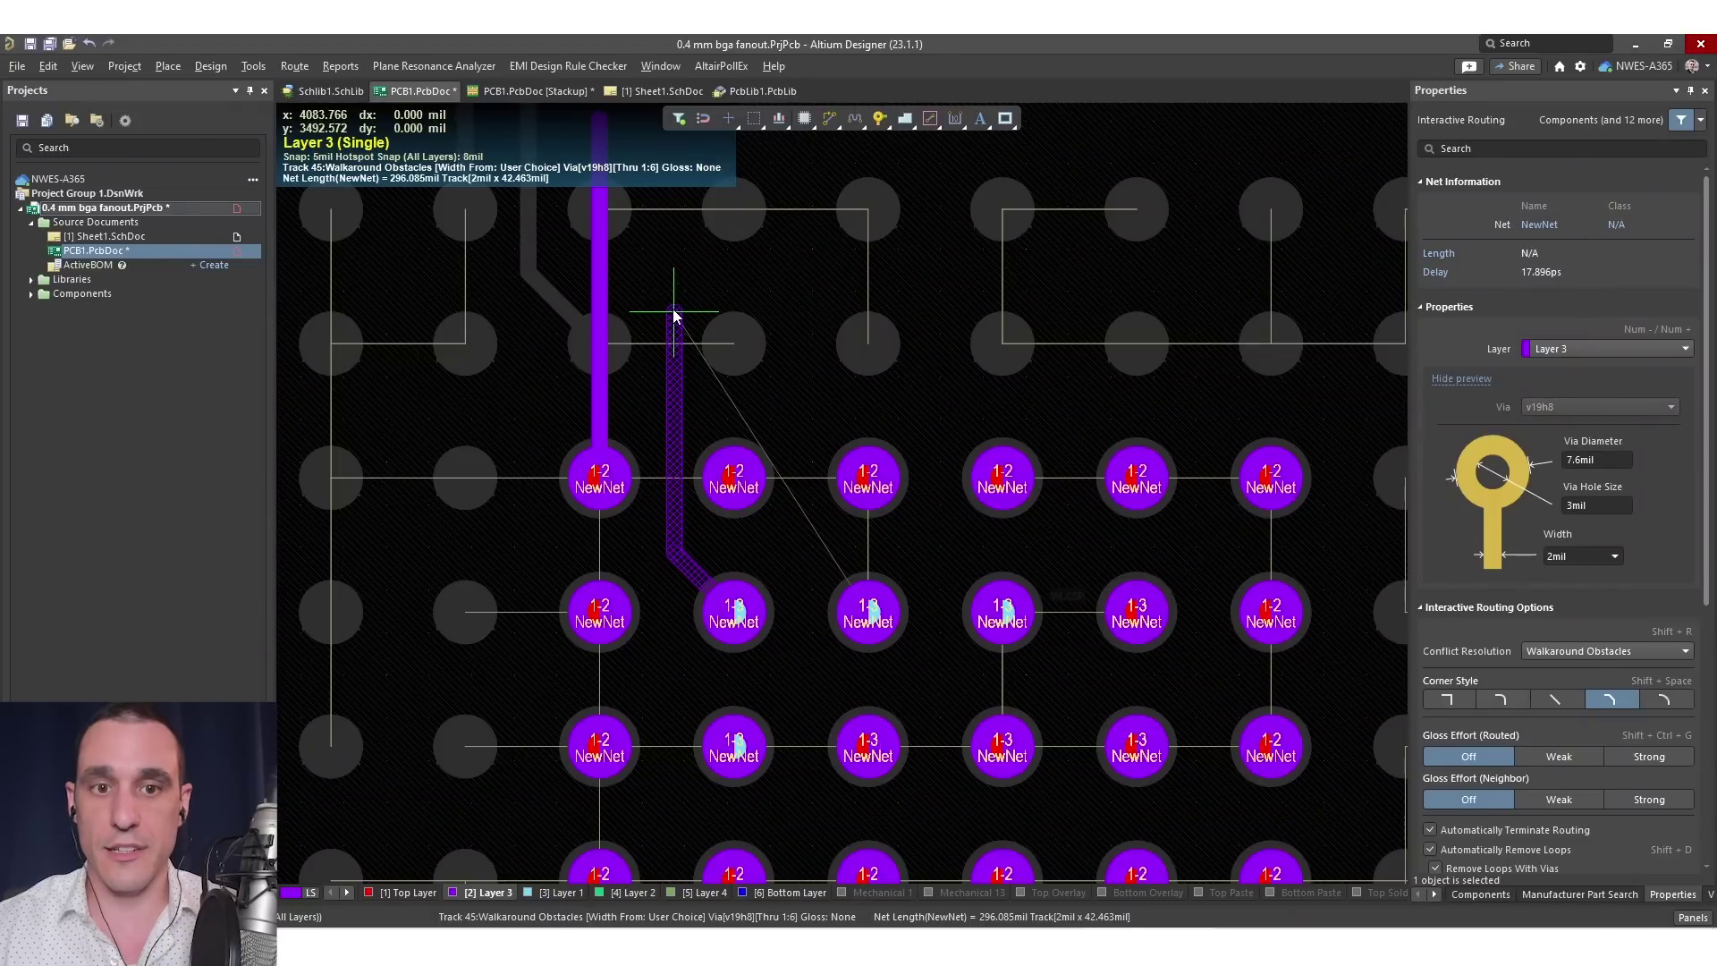
{"action": "left_click", "coordinate": [674, 315]}
{"action": "key", "text": "Escape"}
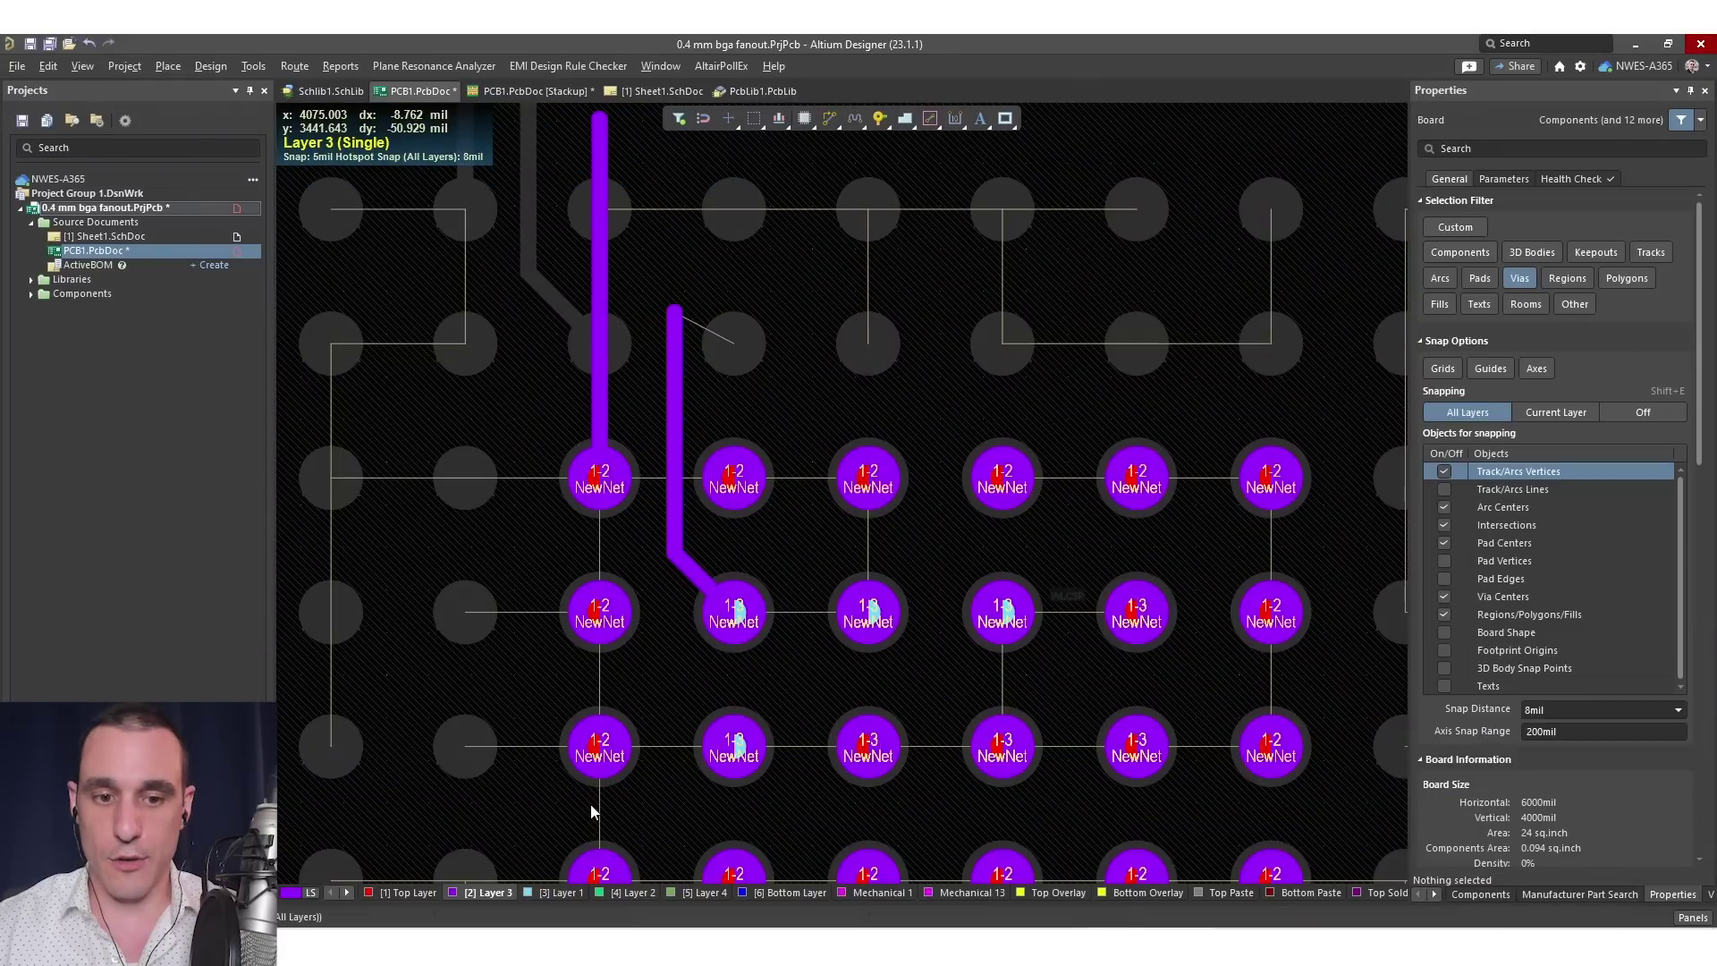
Shift the new Layer 3 trace's vertical segment to run more centrally between the vias at U2's C3 and C4
{"action": "left_click", "coordinate": [559, 893]}
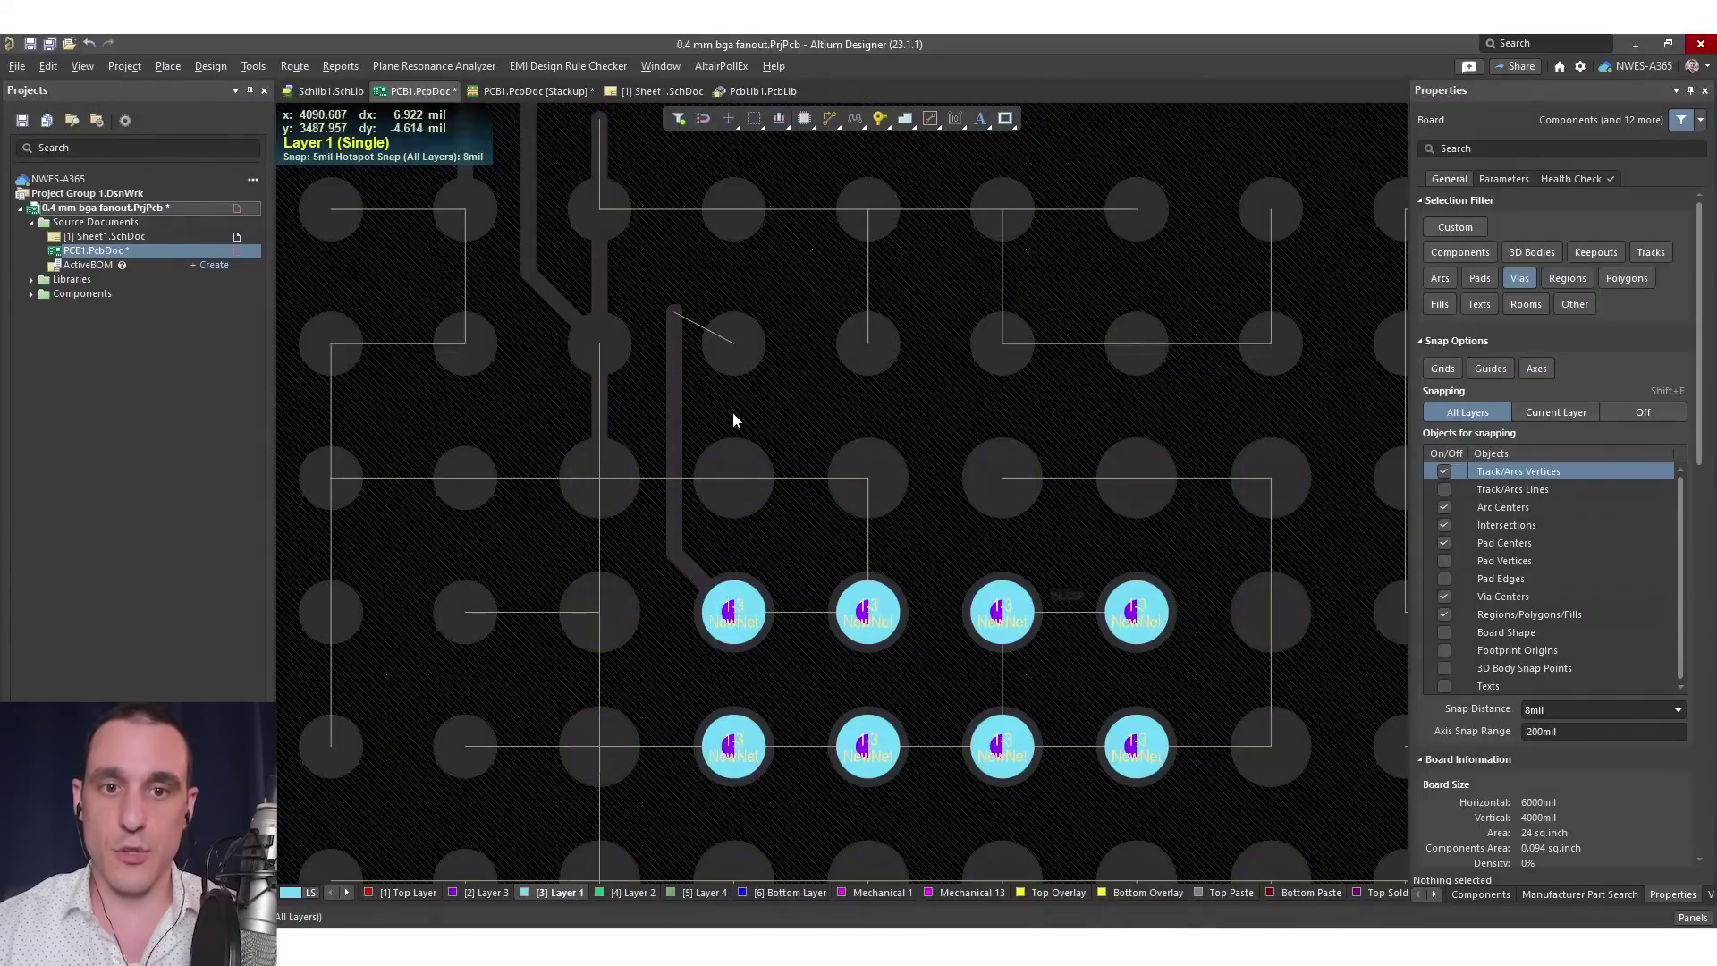
{"action": "left_click", "coordinate": [485, 892]}
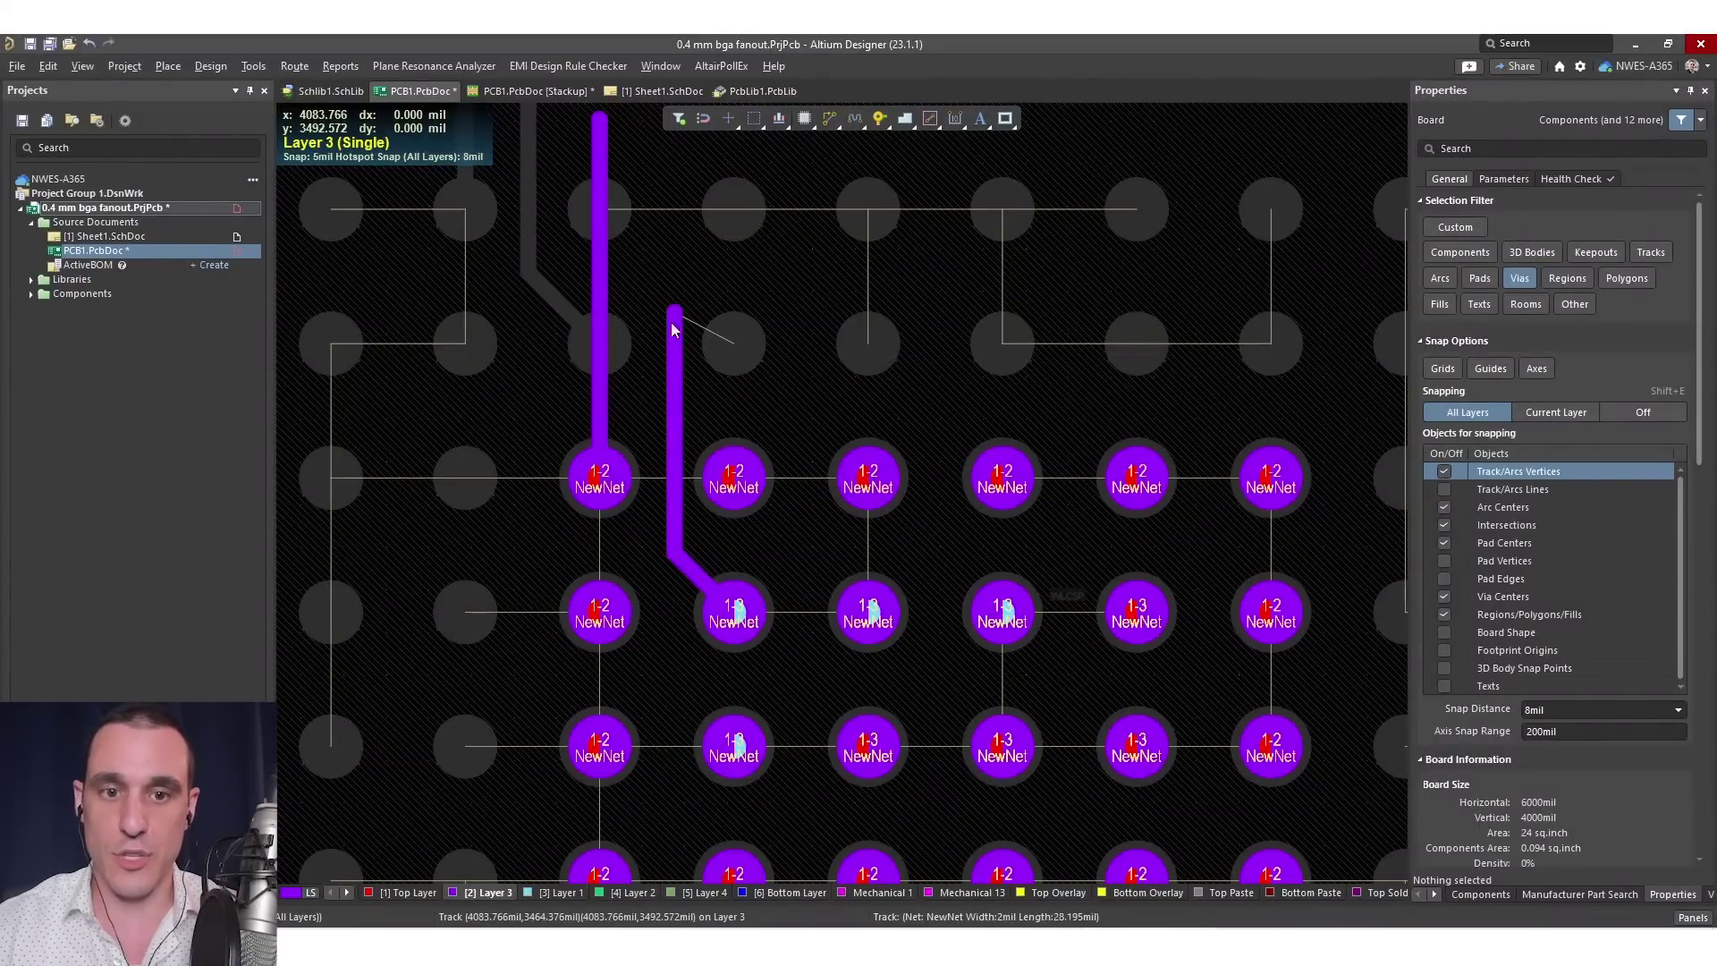
{"action": "right_click_drag", "start_coordinate": [785, 433], "coordinate": [818, 531]}
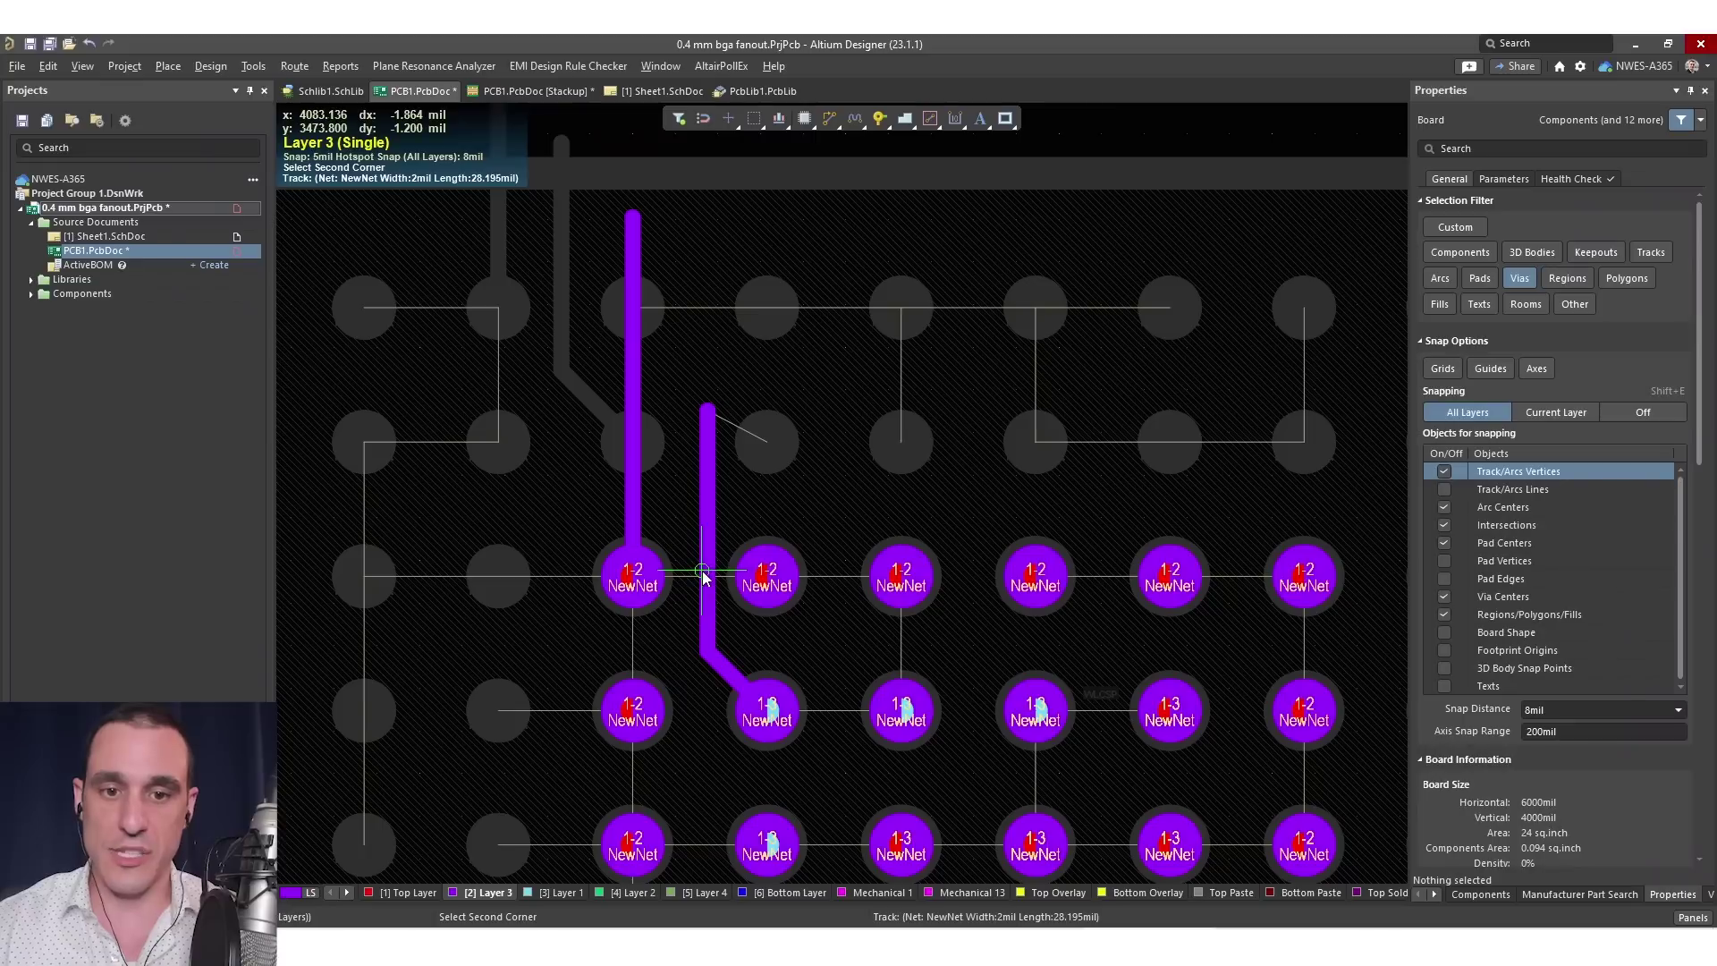
{"action": "left_click", "coordinate": [708, 499]}
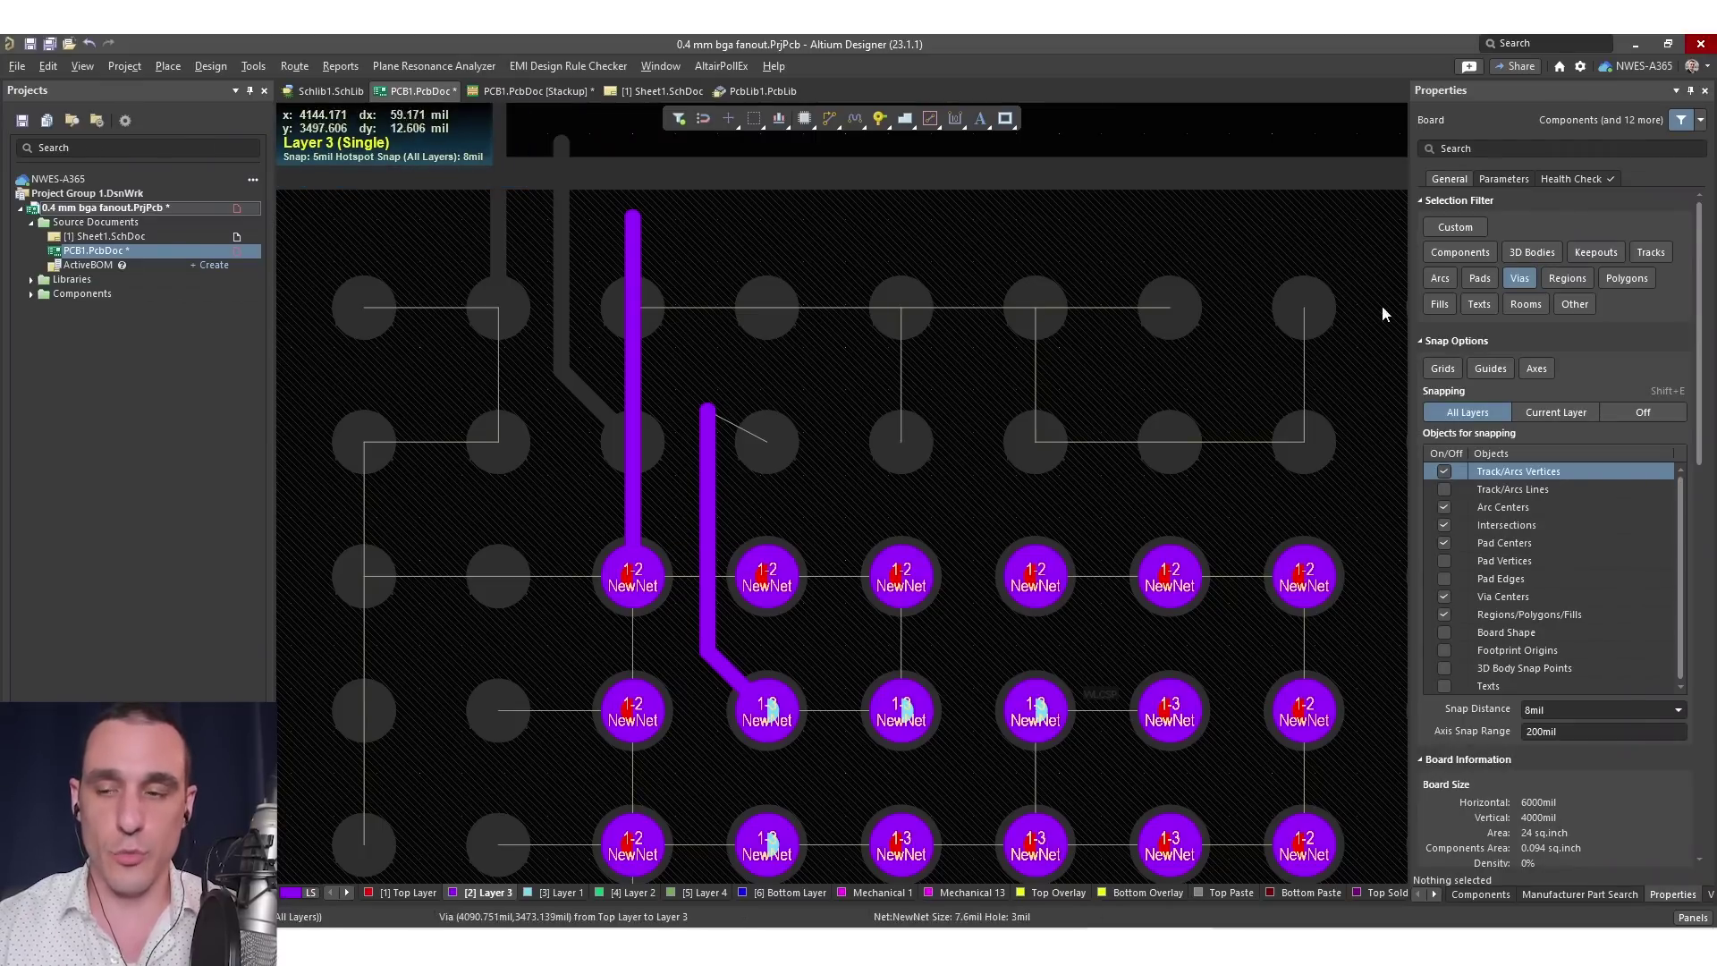
{"action": "left_click_drag", "start_coordinate": [706, 545], "coordinate": [703, 551]}
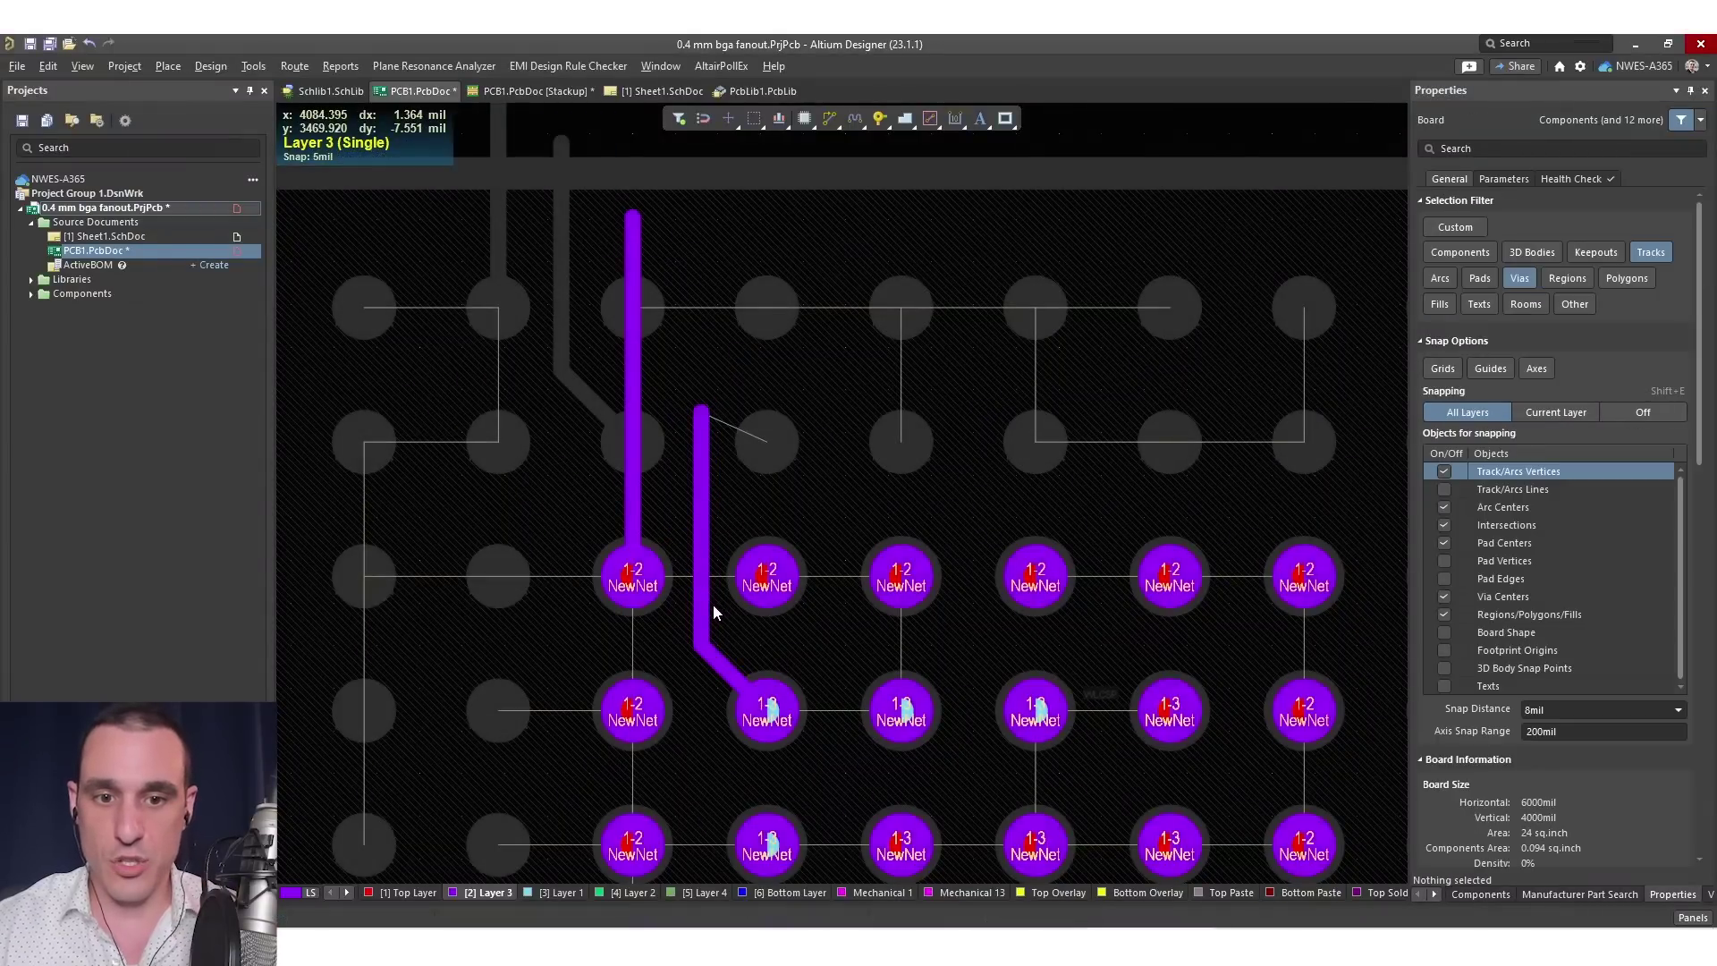
Examine the spacing between the shifted Layer 3 trace and the neighbouring row C vias, comparing Layer 3 with the Top Layer
{"action": "scroll", "coordinate": [712, 603], "scroll_direction": "up", "scroll_amount": 2, "text": "ctrl"}
{"action": "scroll", "coordinate": [715, 603], "scroll_direction": "up", "scroll_amount": 1, "text": "ctrl"}
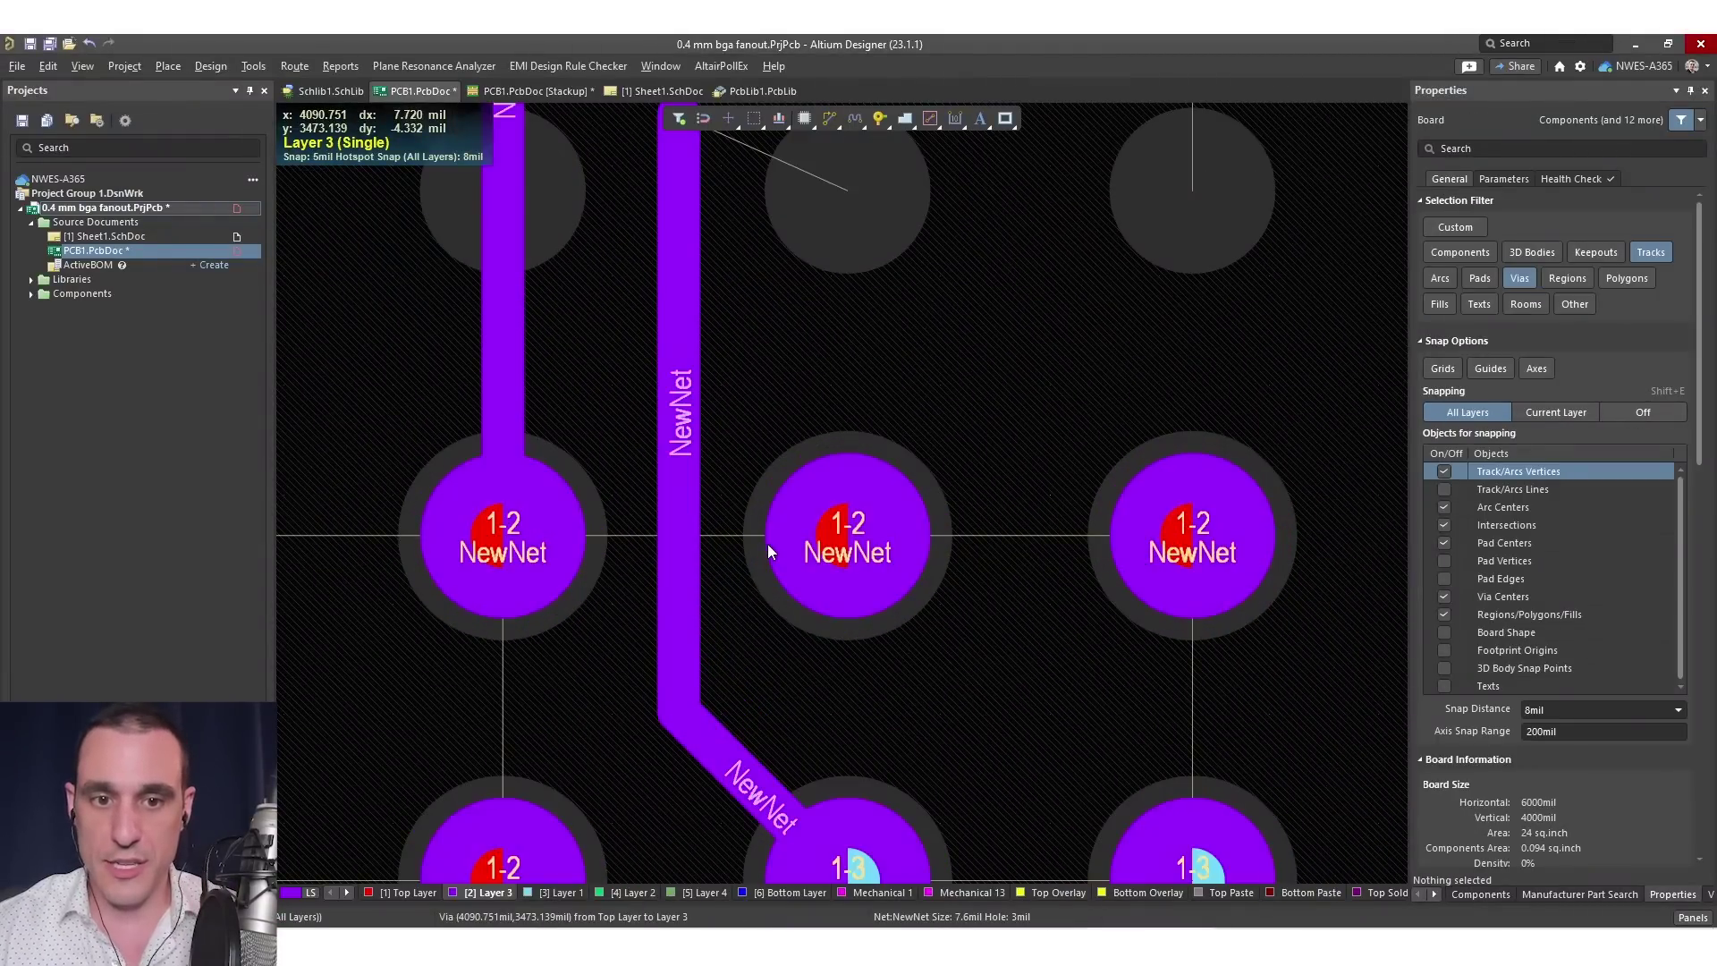
{"action": "scroll", "coordinate": [775, 542], "scroll_direction": "down", "scroll_amount": 1, "text": "ctrl"}
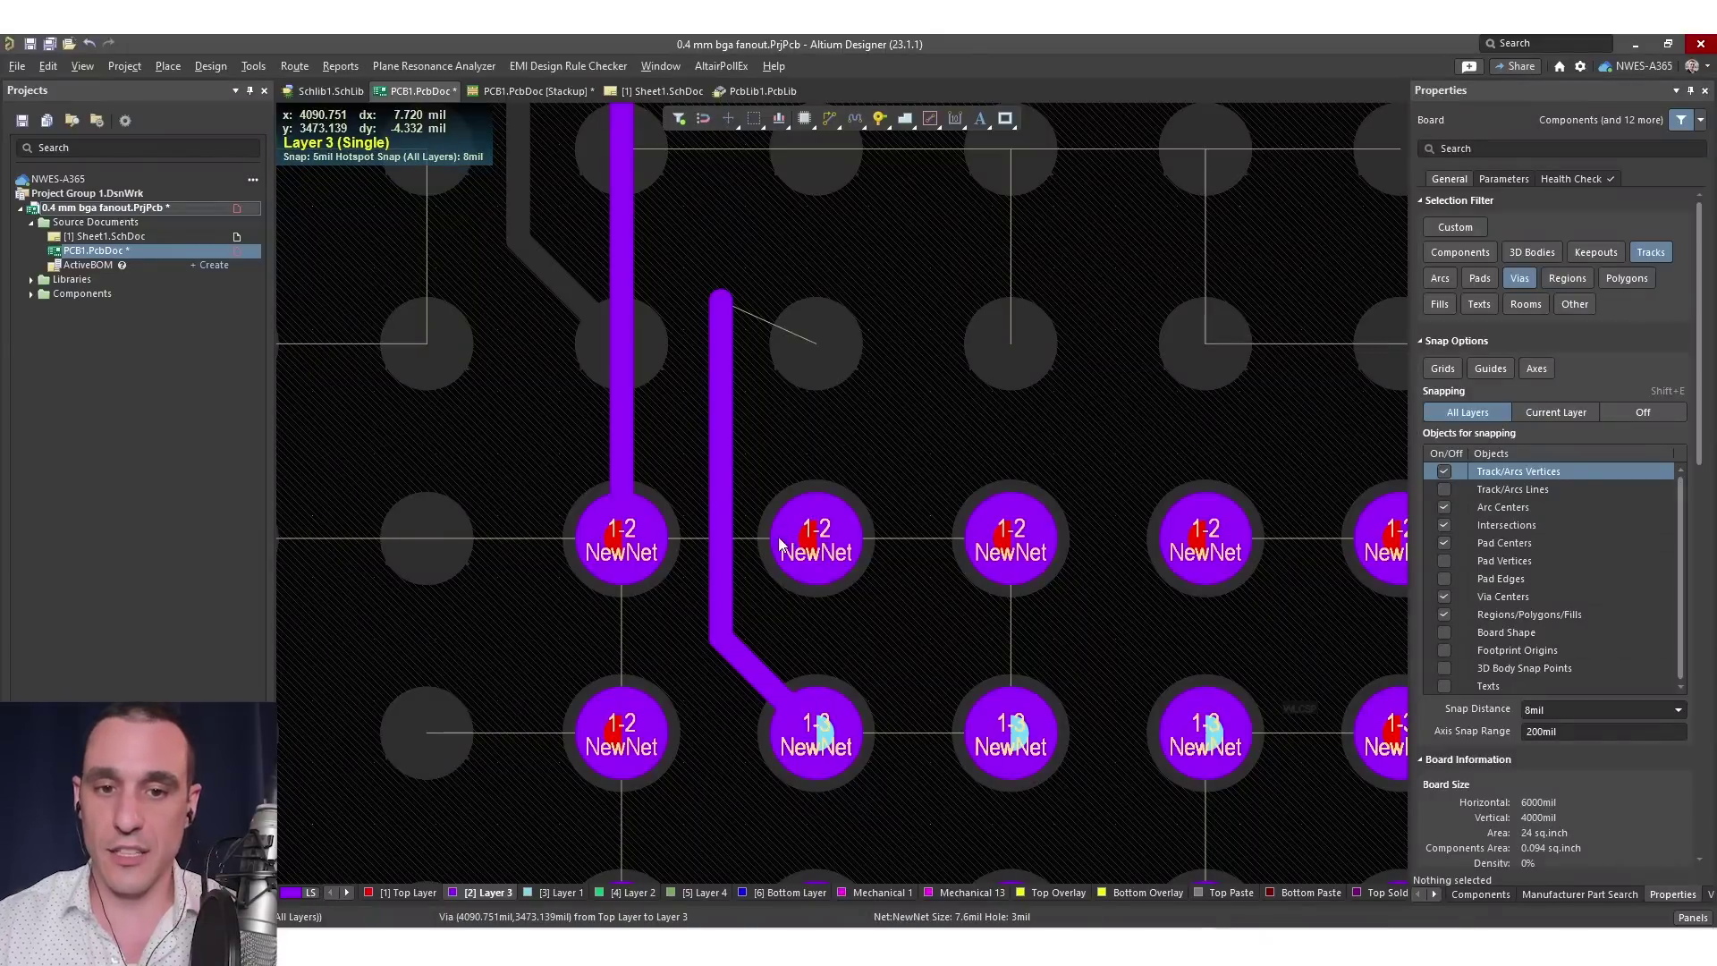
{"action": "left_click", "coordinate": [410, 893]}
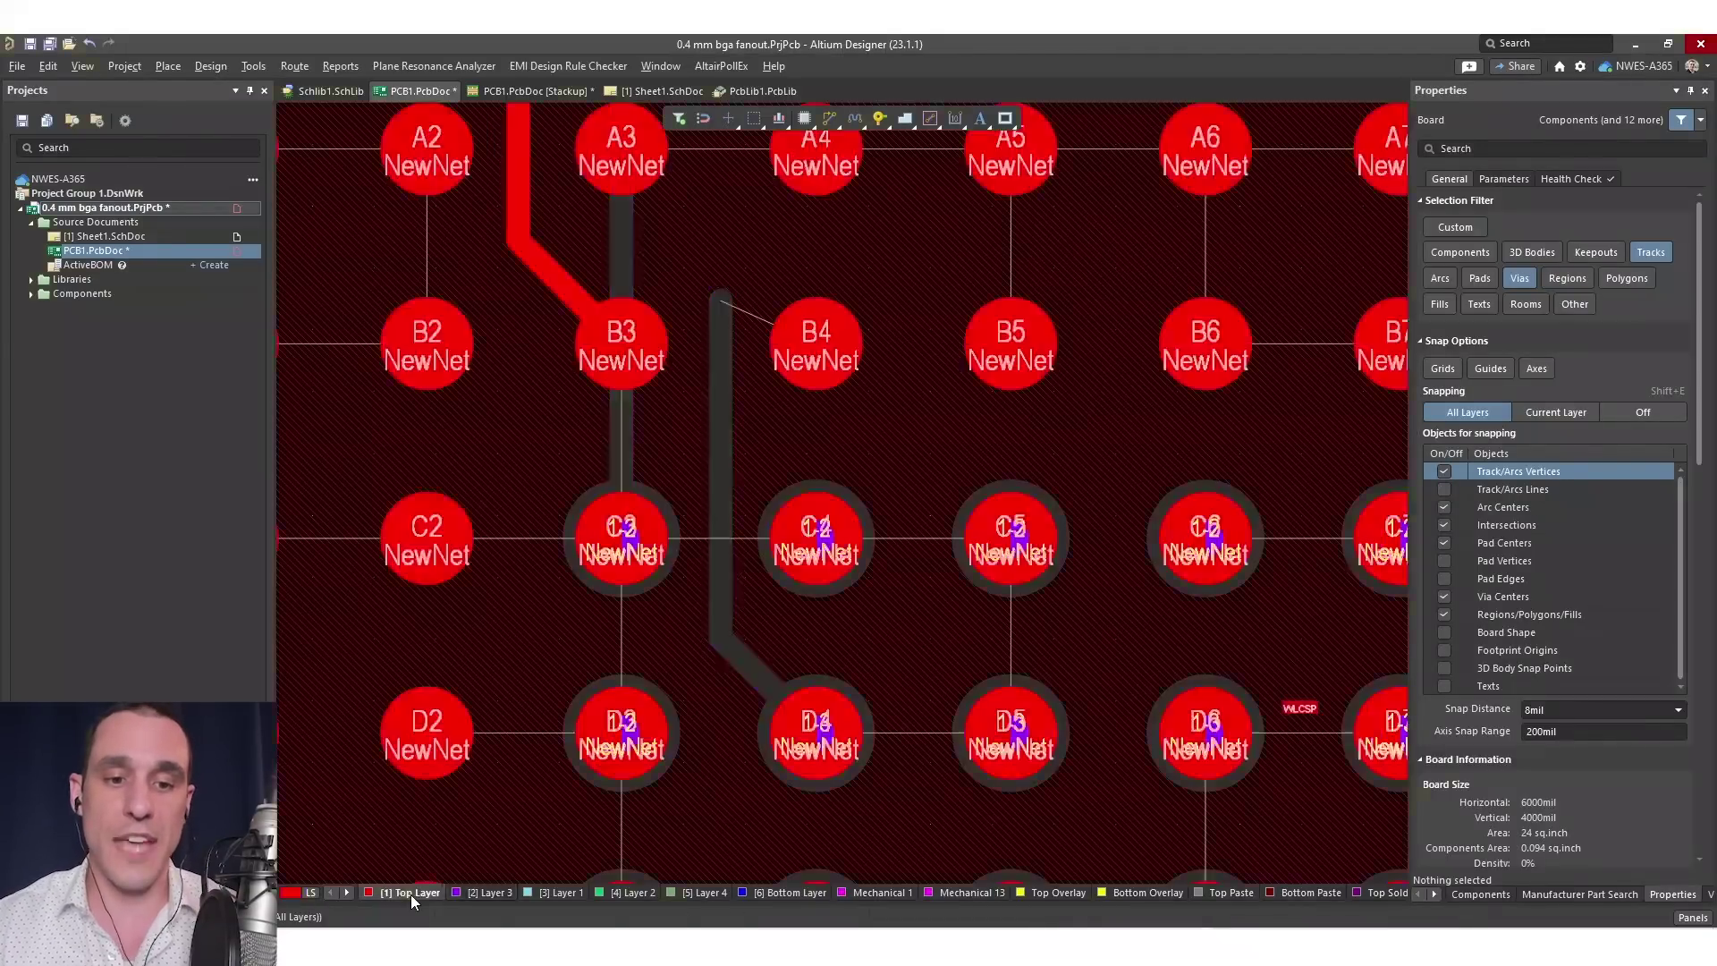
{"action": "left_click", "coordinate": [475, 892]}
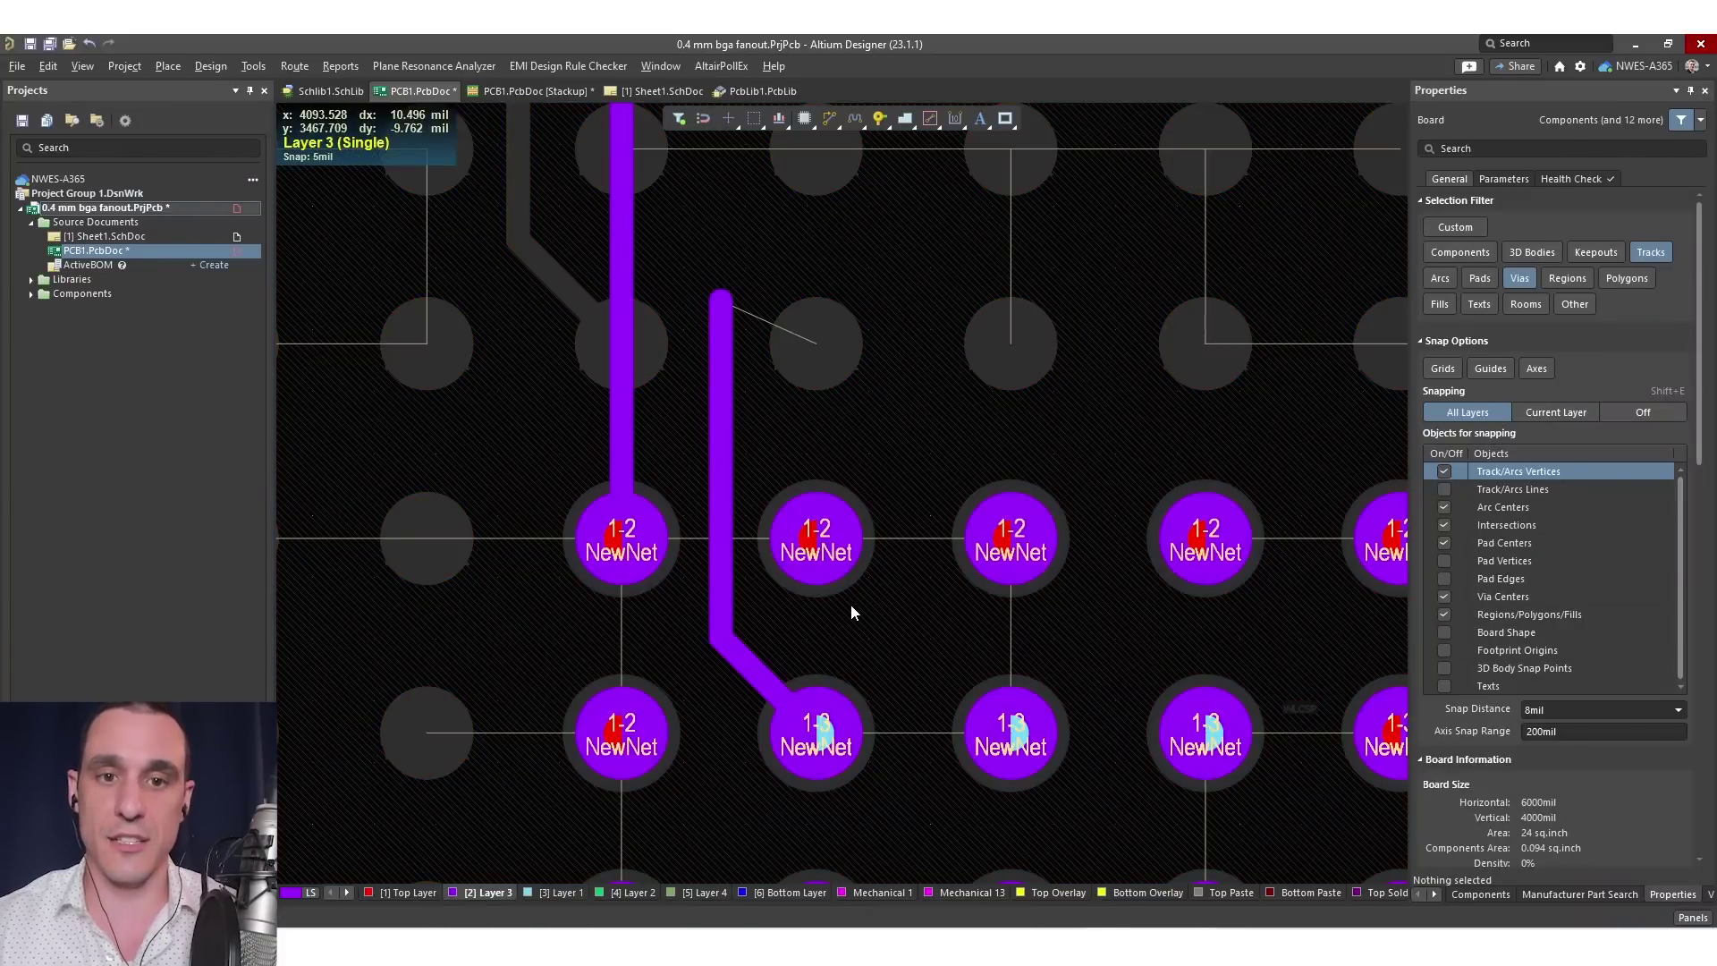
{"action": "scroll", "coordinate": [851, 607], "scroll_direction": "down", "scroll_amount": 2, "text": "ctrl"}
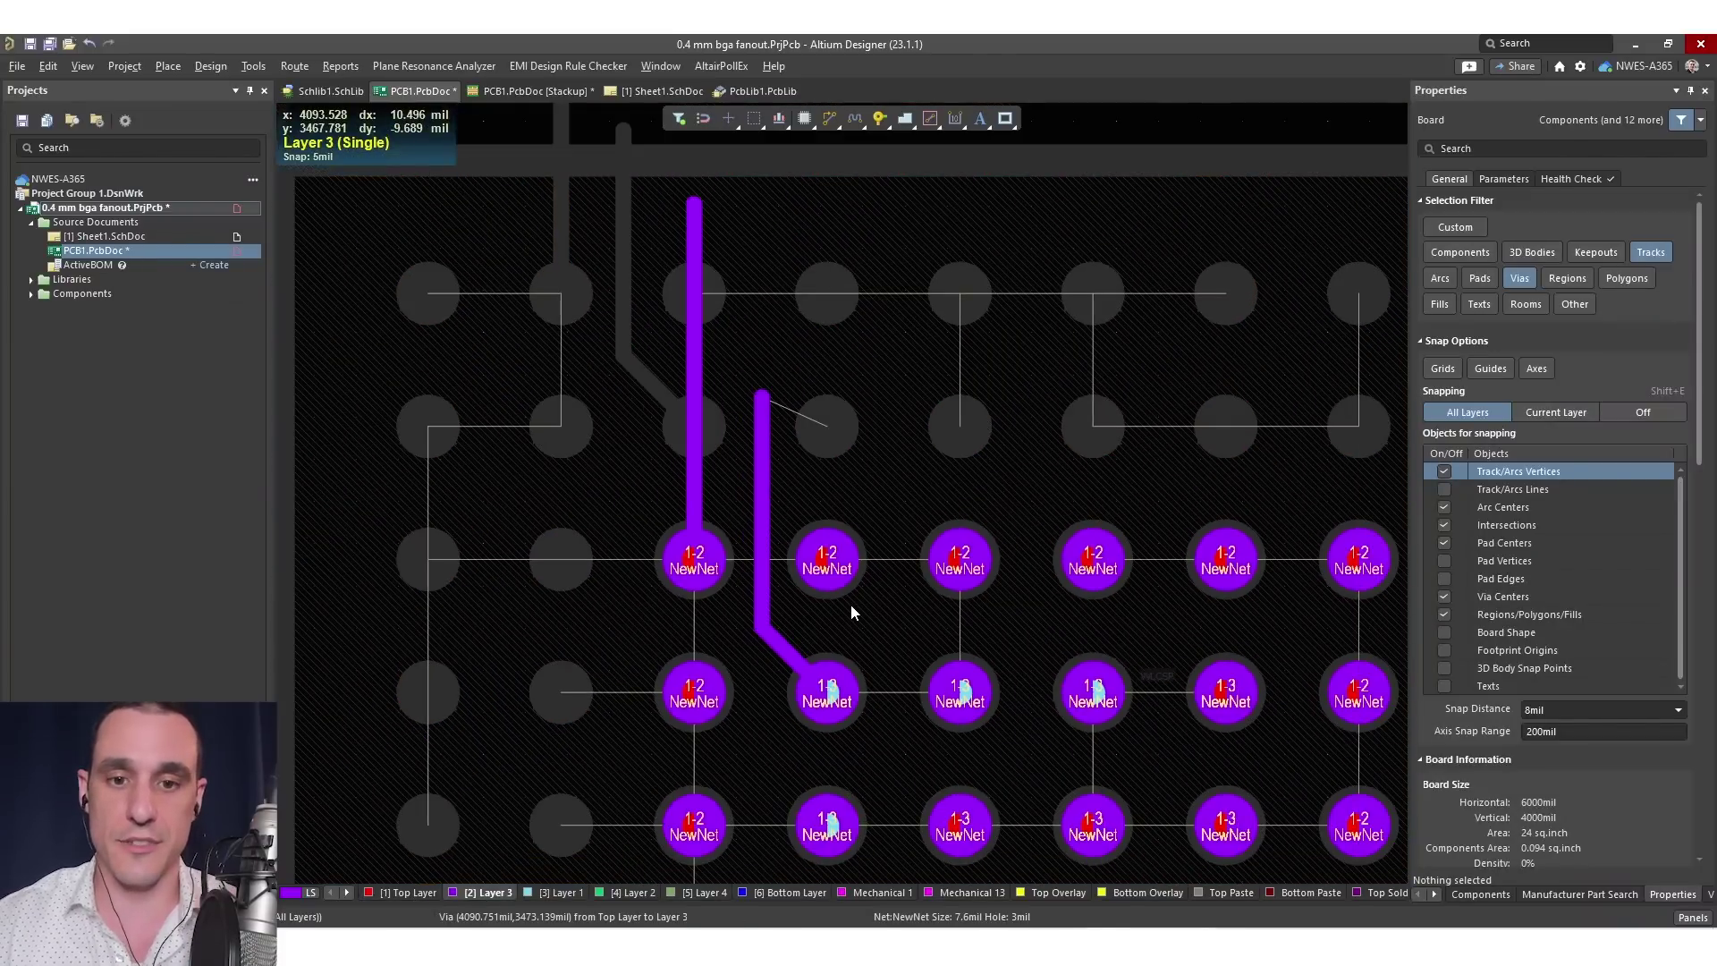
Delete the Layer 3 trace from U2's D4 and route a straight 2 mil Layer 1 trace about 51 mil long from that via to beneath pad A4
{"action": "left_click", "coordinate": [802, 680]}
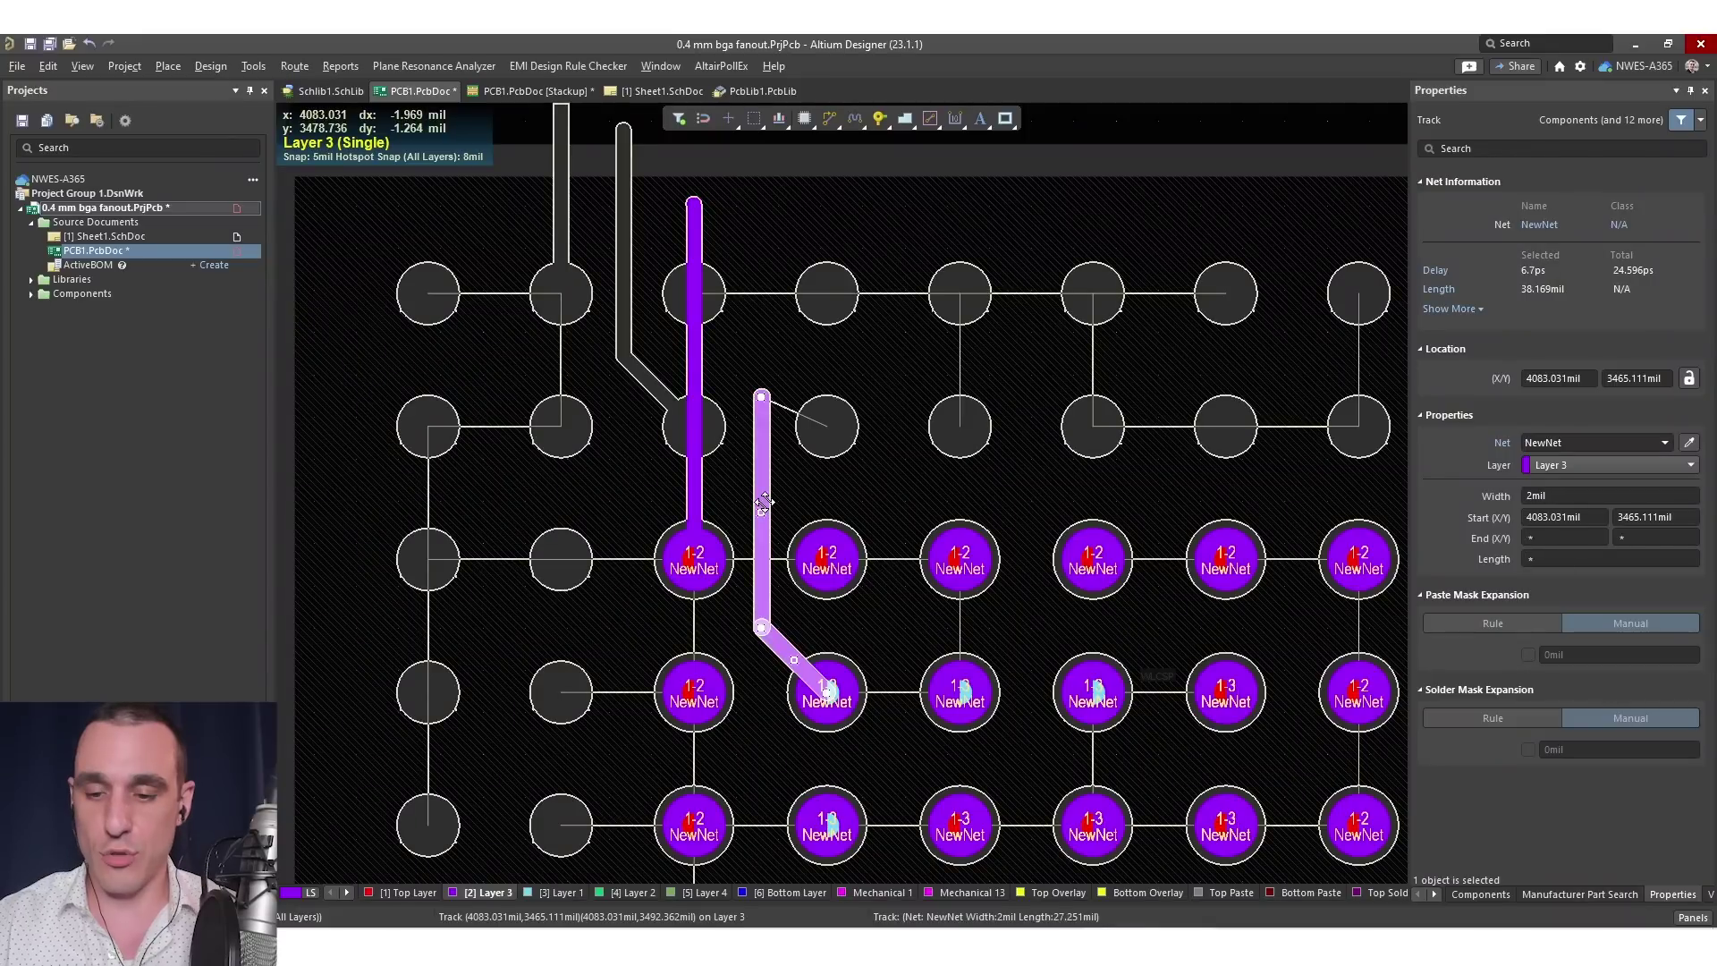
{"action": "key", "text": "Delete"}
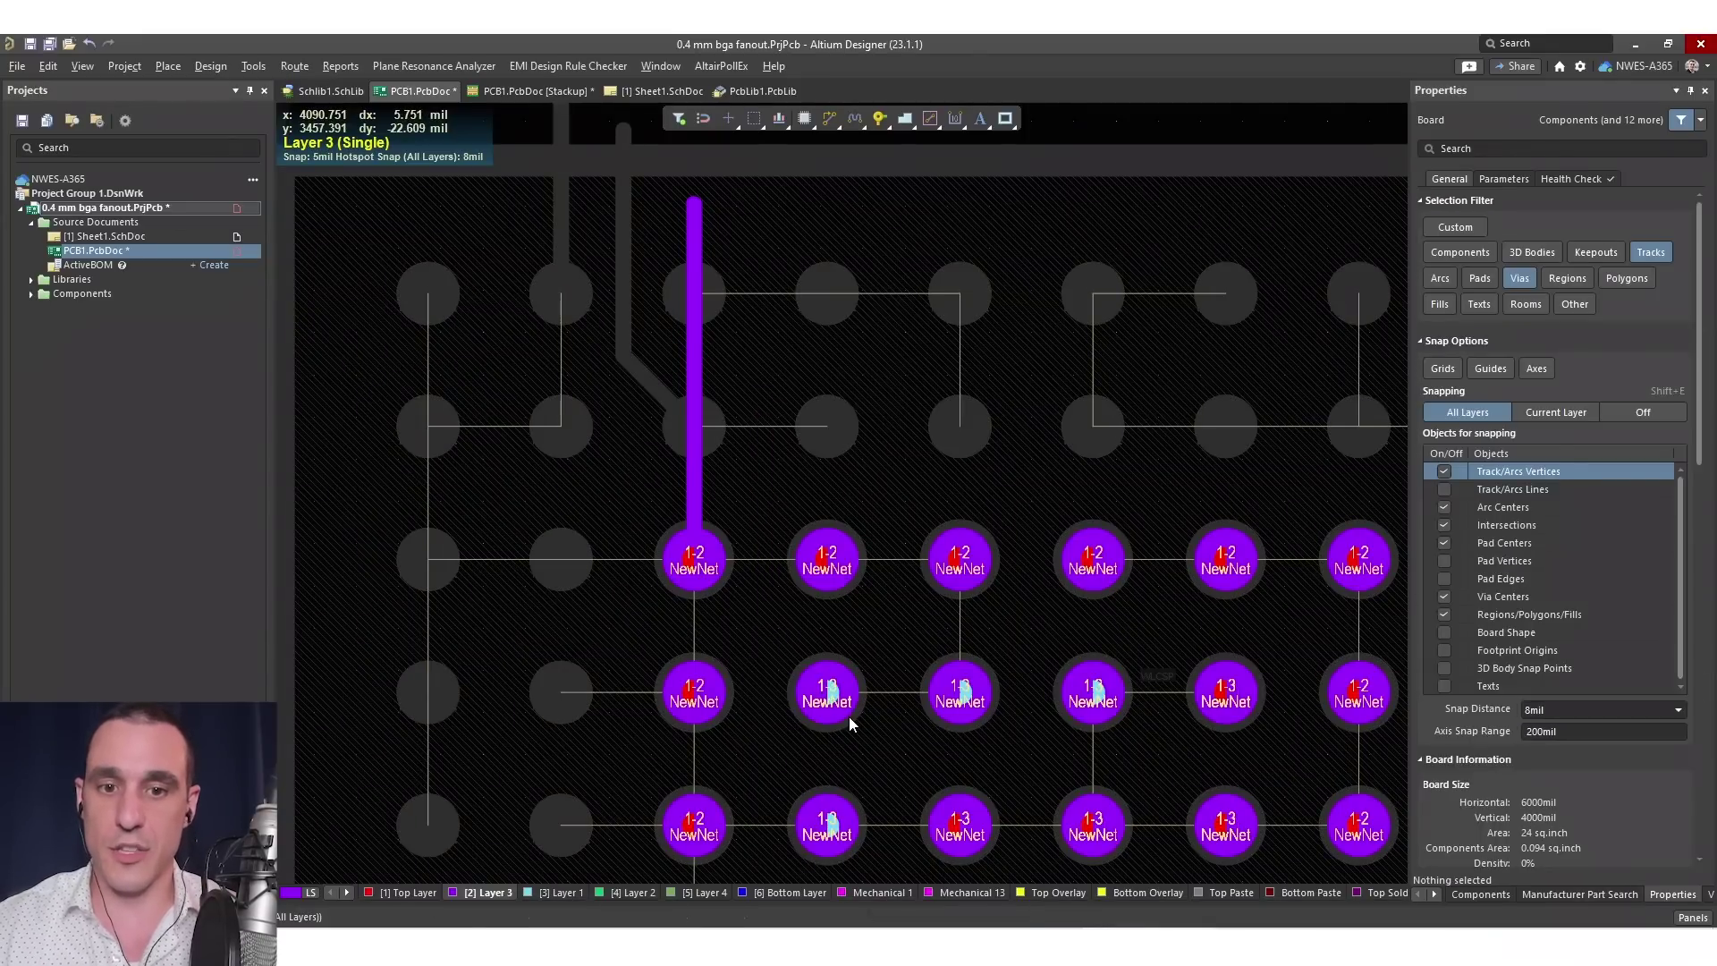
{"action": "left_click", "coordinate": [558, 892]}
{"action": "left_click", "coordinate": [830, 118]}
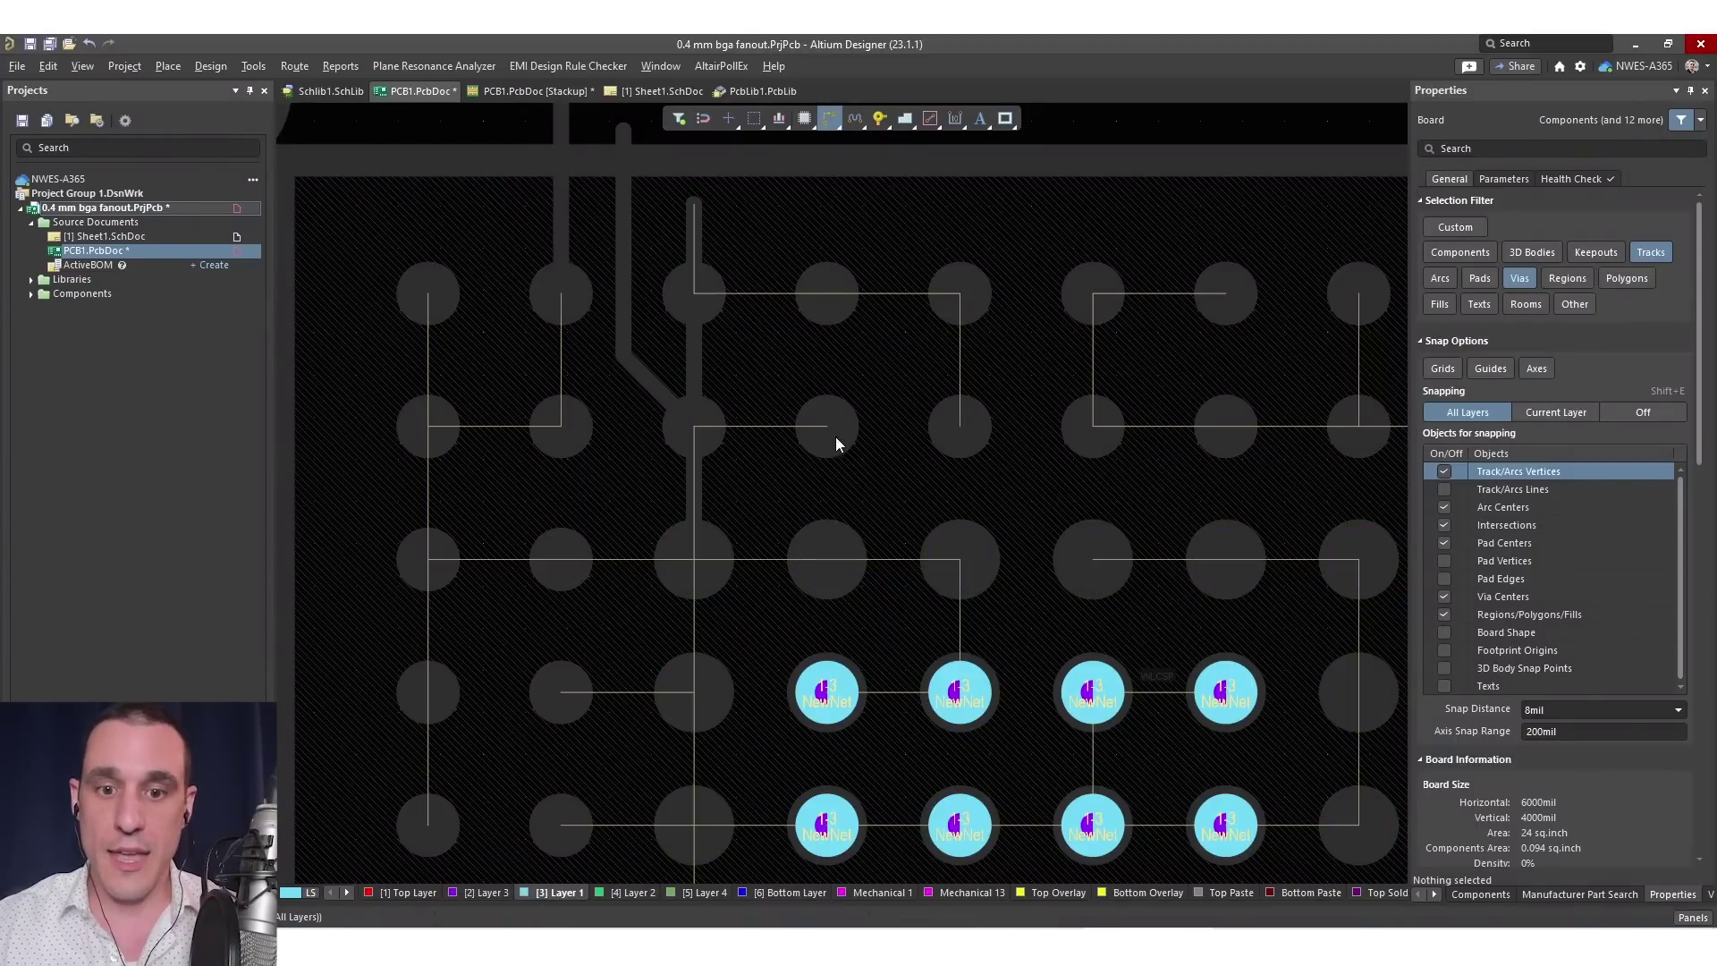
{"action": "left_click", "coordinate": [828, 691]}
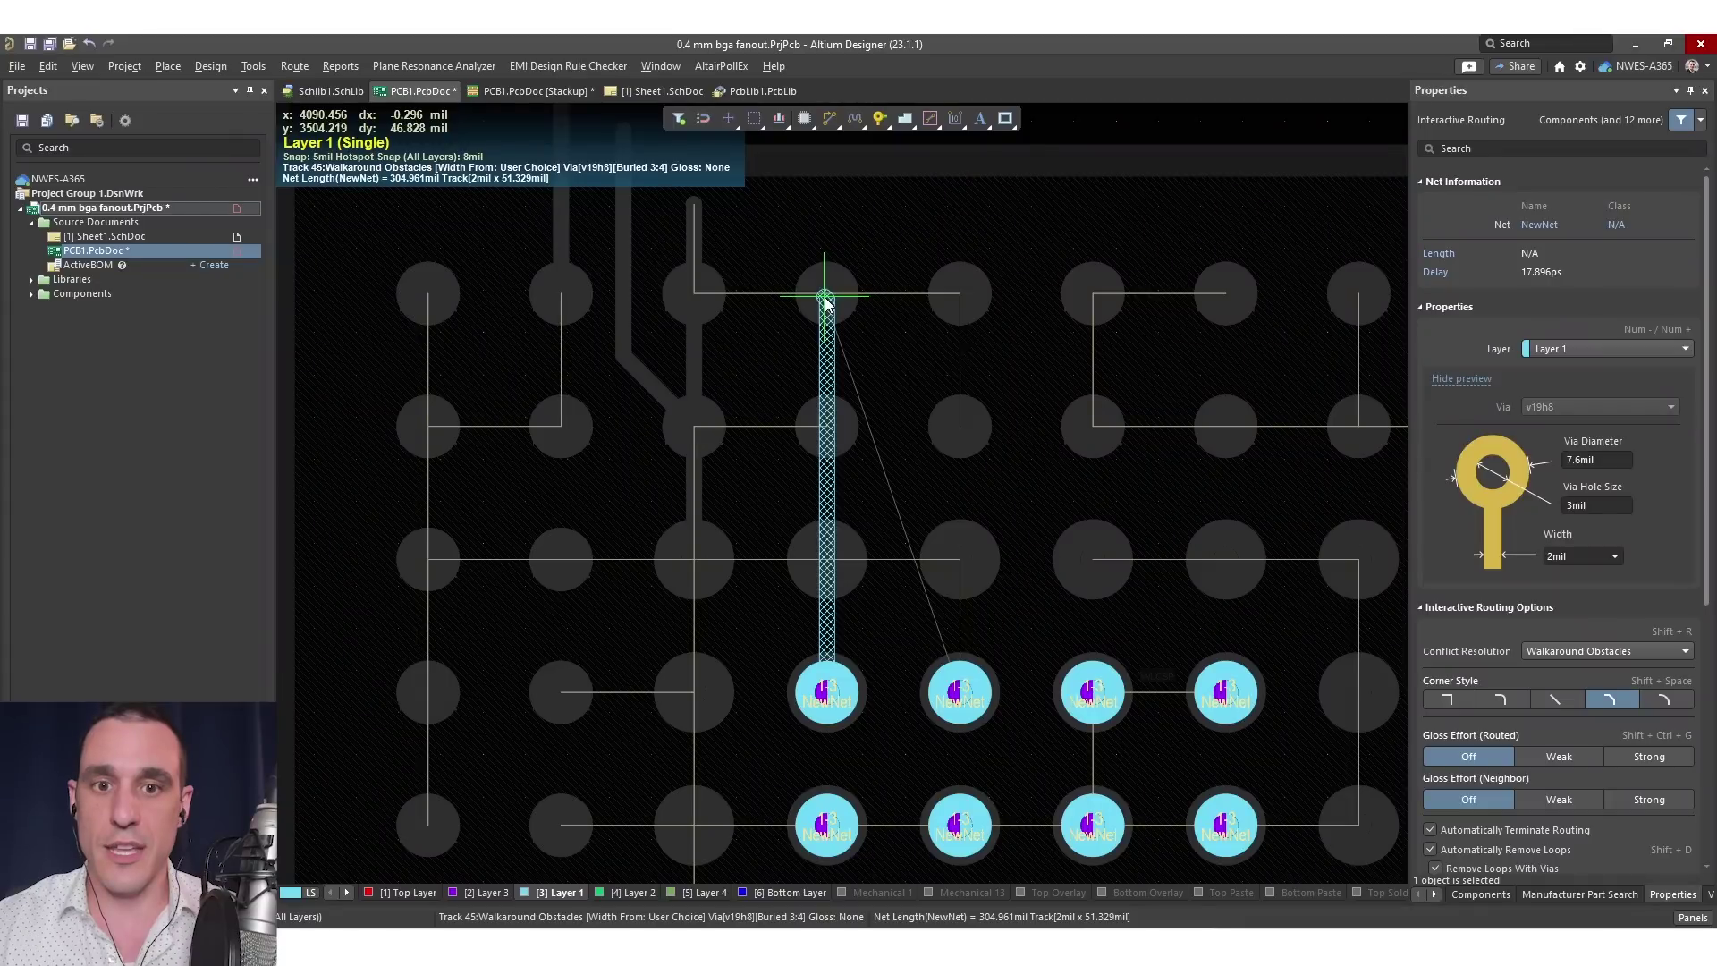
{"action": "left_click", "coordinate": [825, 297]}
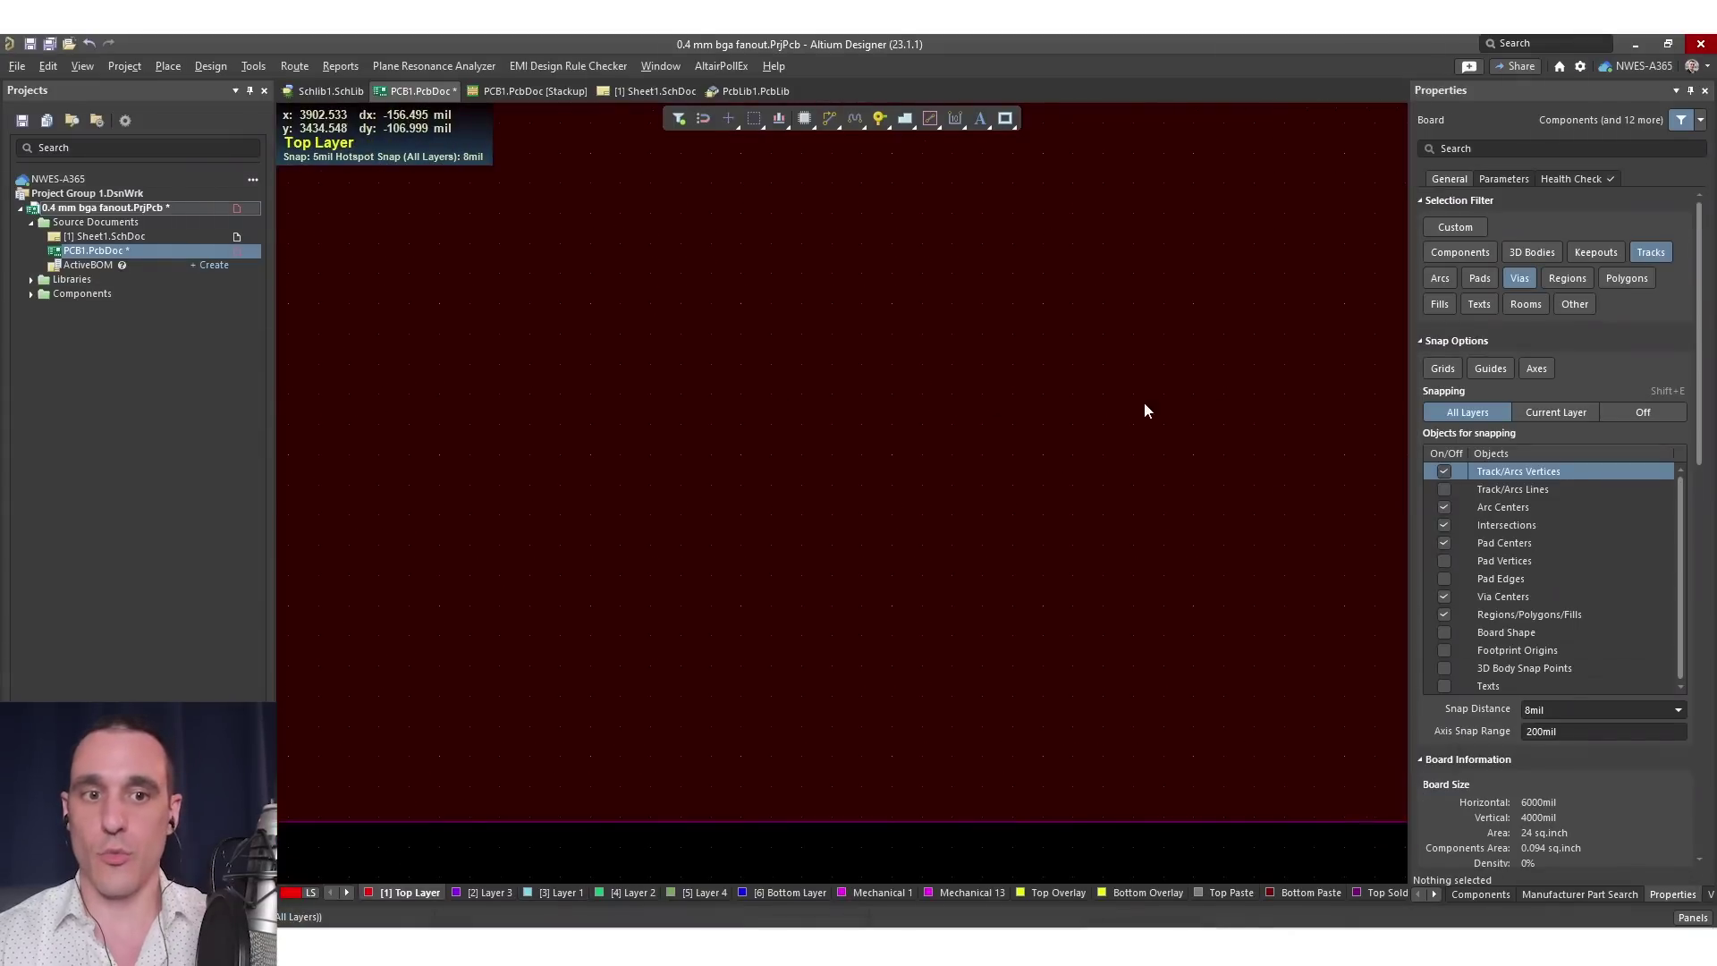
Route a straight 4 mil Top Layer trace about 51 mil long from U1's pad A2 out past the component outline
{"action": "scroll", "coordinate": [1145, 410], "scroll_direction": "left", "scroll_amount": 10, "text": "shift"}
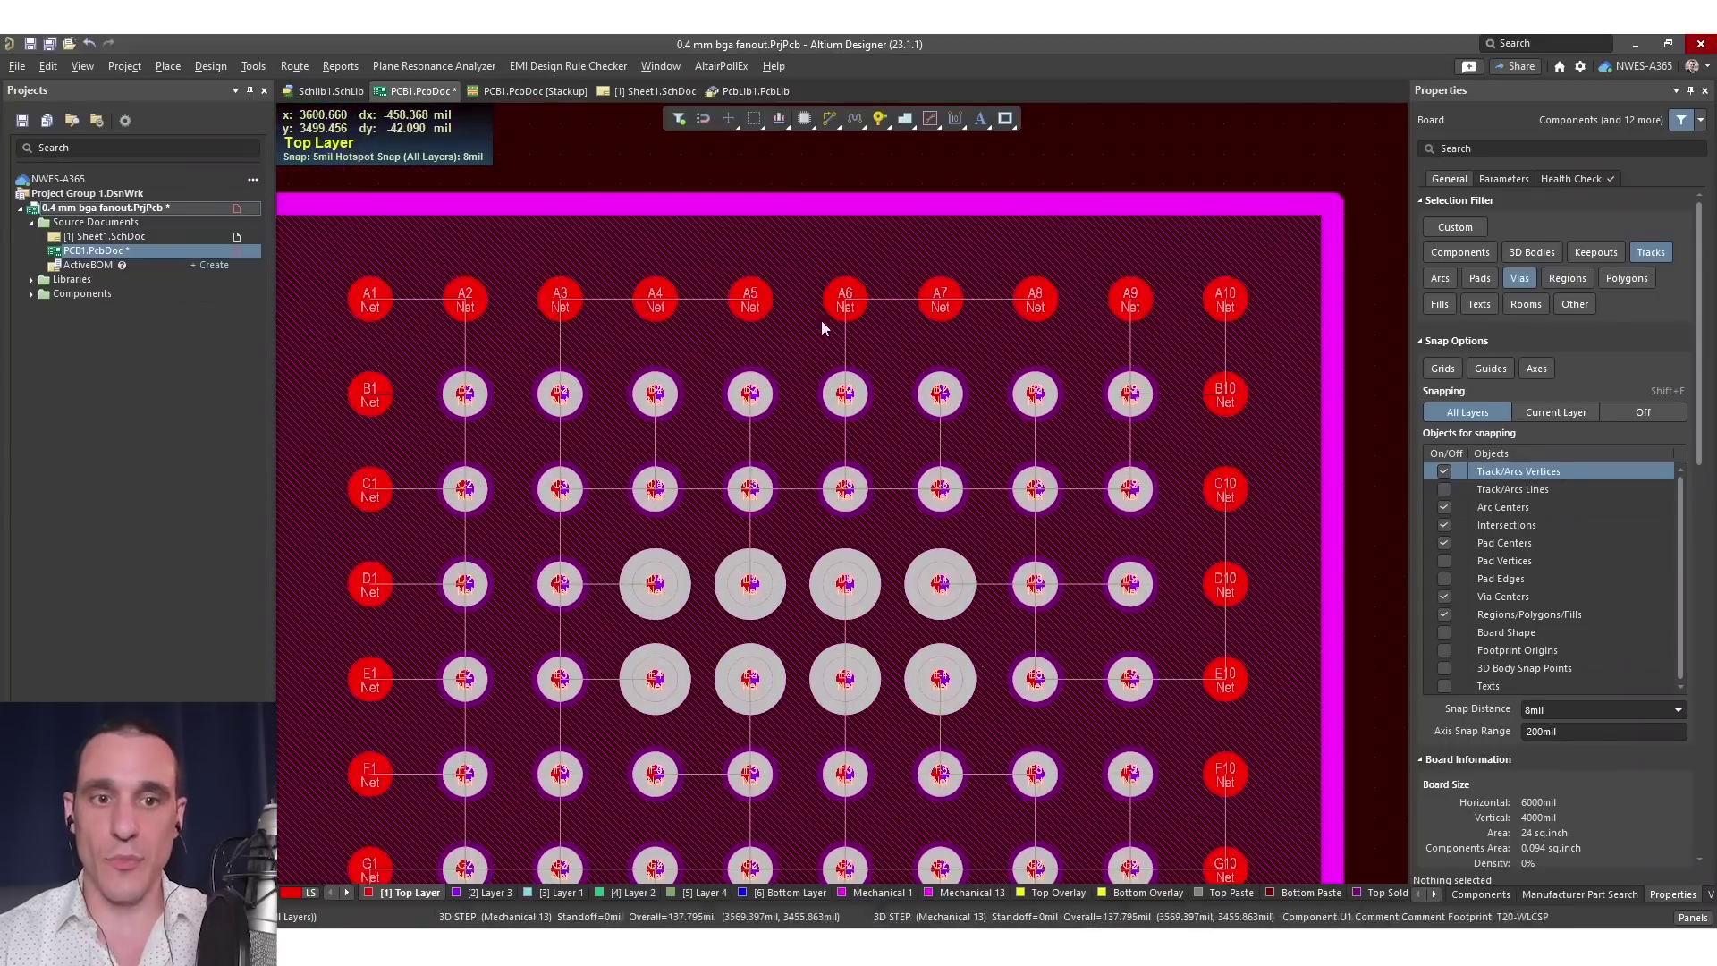
{"action": "scroll", "coordinate": [962, 365], "scroll_direction": "up", "scroll_amount": 5}
{"action": "left_click", "coordinate": [826, 119]}
{"action": "left_click", "coordinate": [531, 514]}
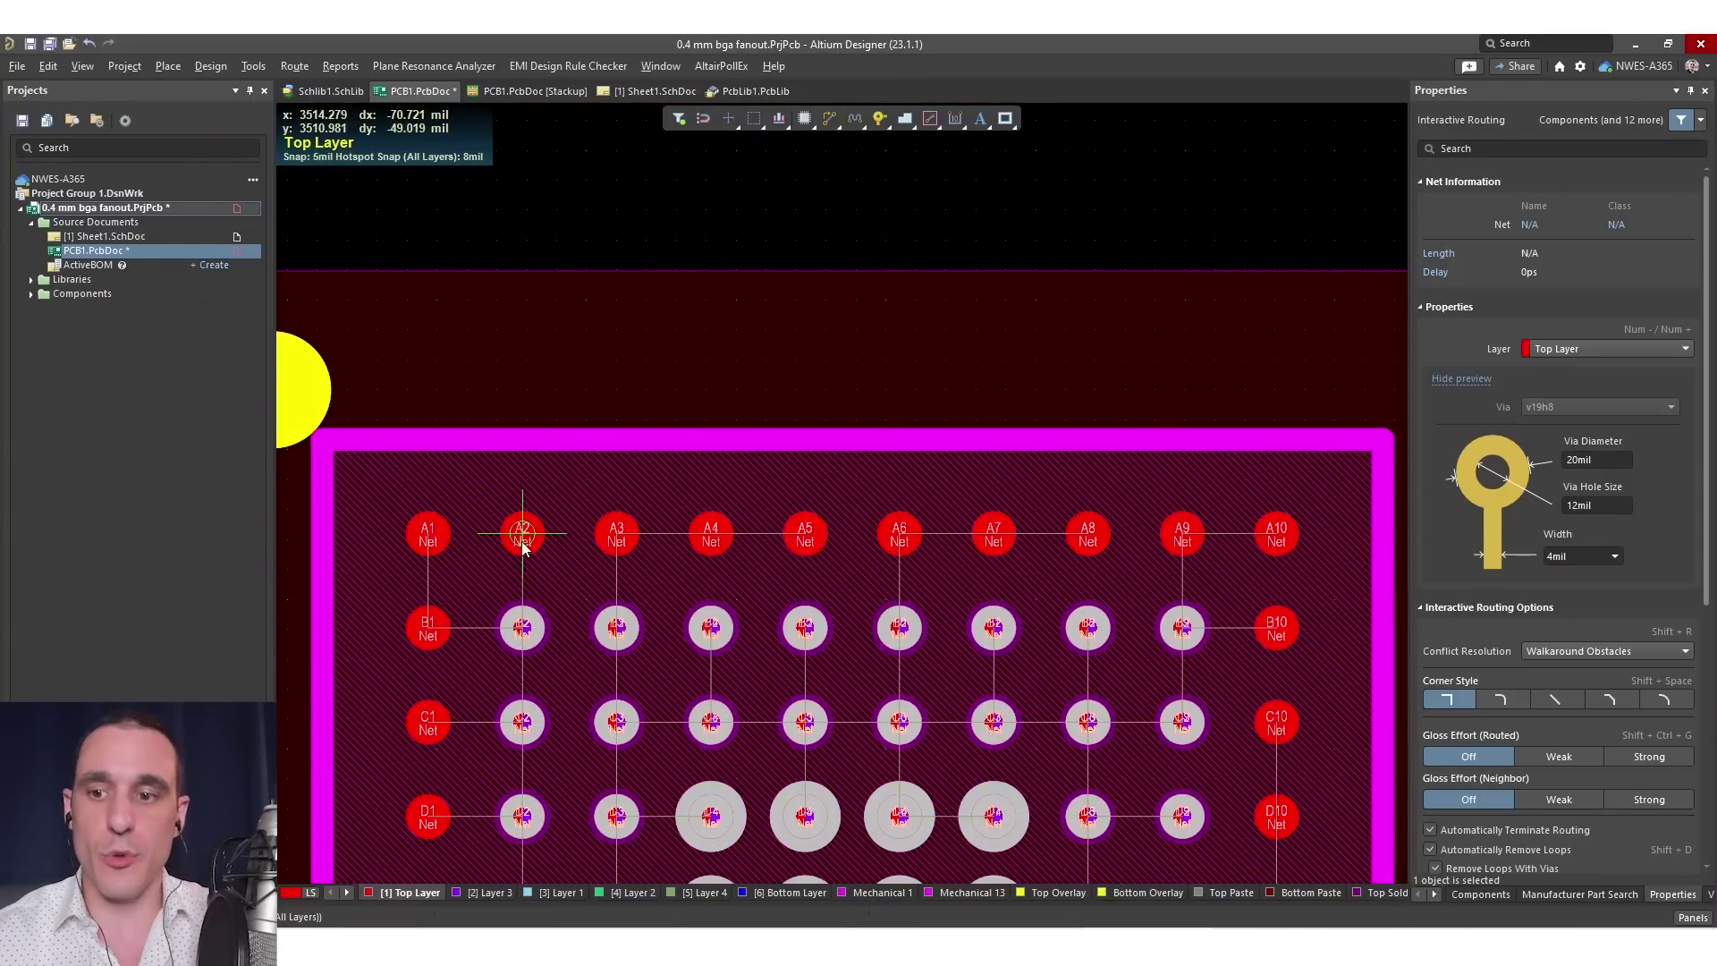
{"action": "left_click", "coordinate": [524, 548]}
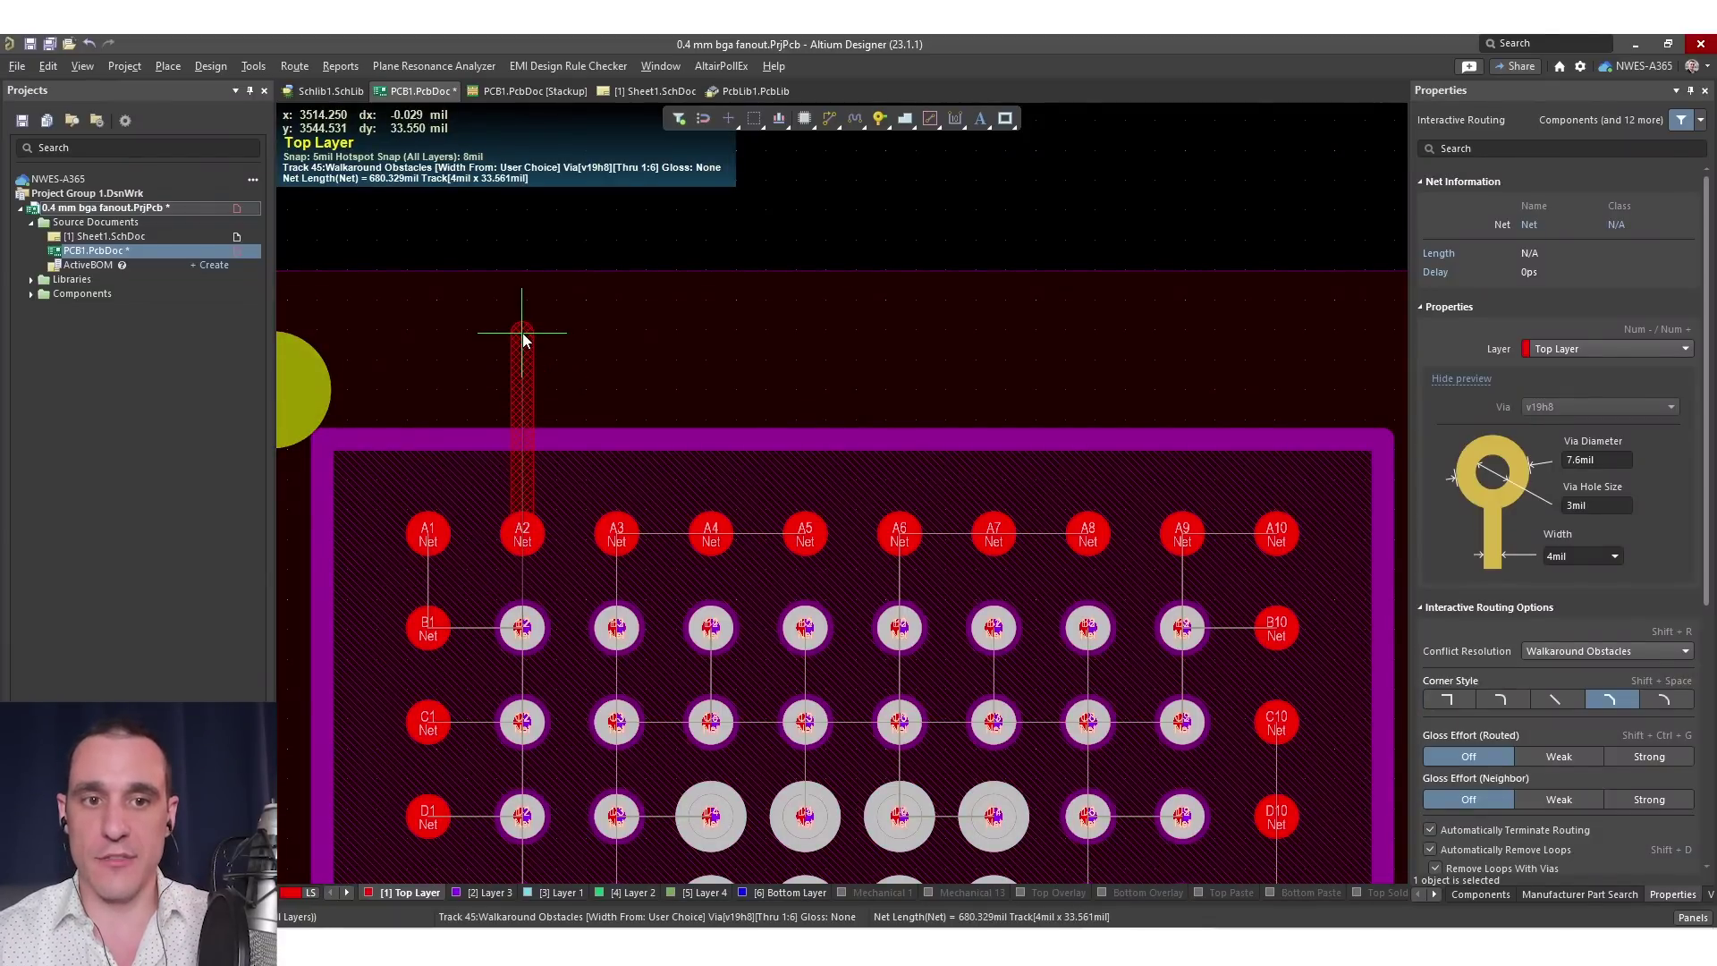
{"action": "left_click", "coordinate": [524, 234]}
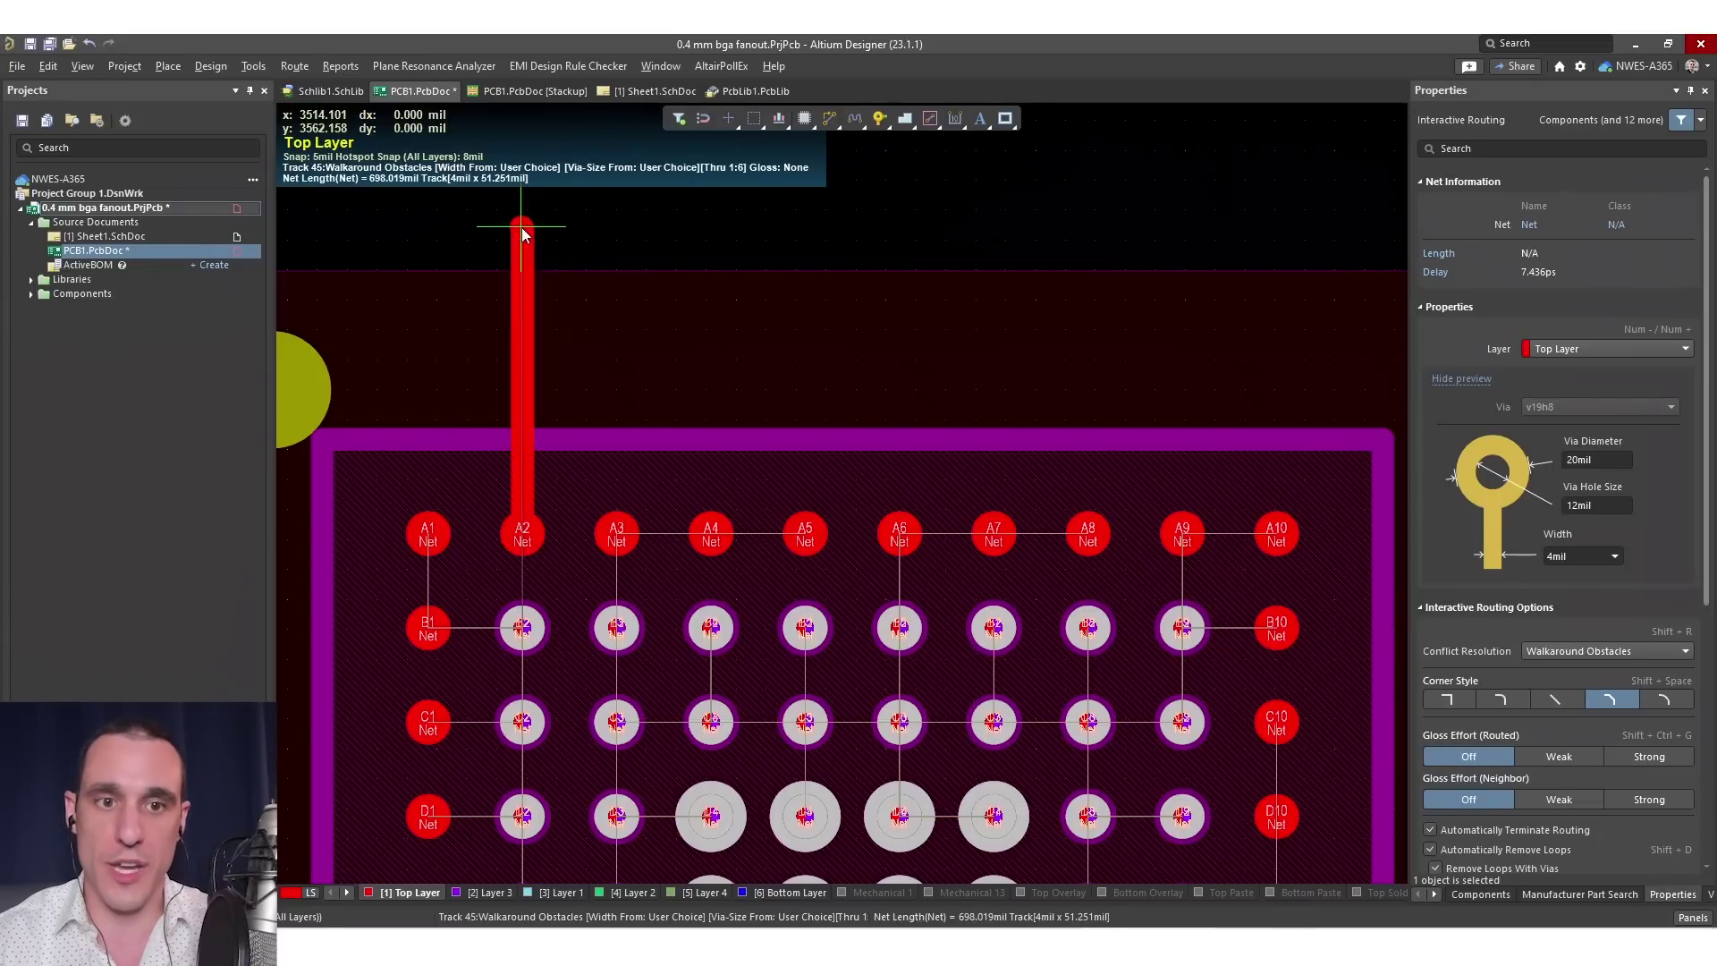
{"action": "right_click", "coordinate": [548, 295]}
Route a 4 mil Top Layer trace about 57 mil long from U1's pad B3 out between pads A2 and A3
{"action": "left_click", "coordinate": [617, 624]}
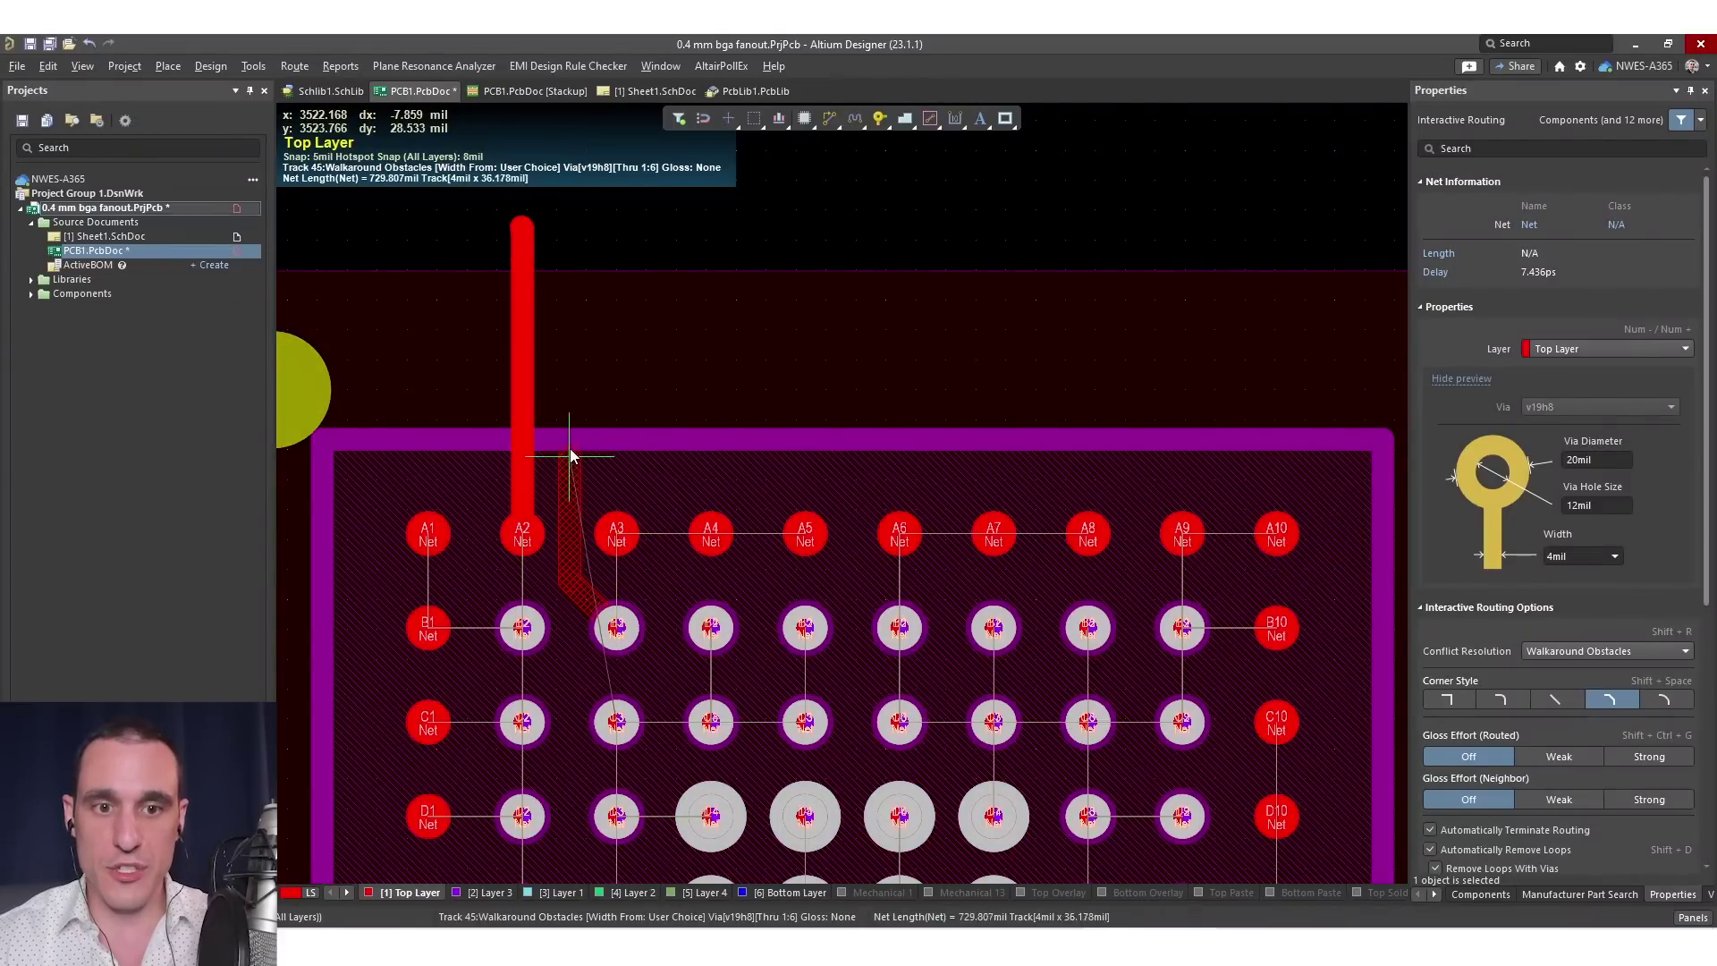
{"action": "left_click", "coordinate": [571, 340]}
{"action": "right_click", "coordinate": [569, 338]}
{"action": "right_click", "coordinate": [623, 346]}
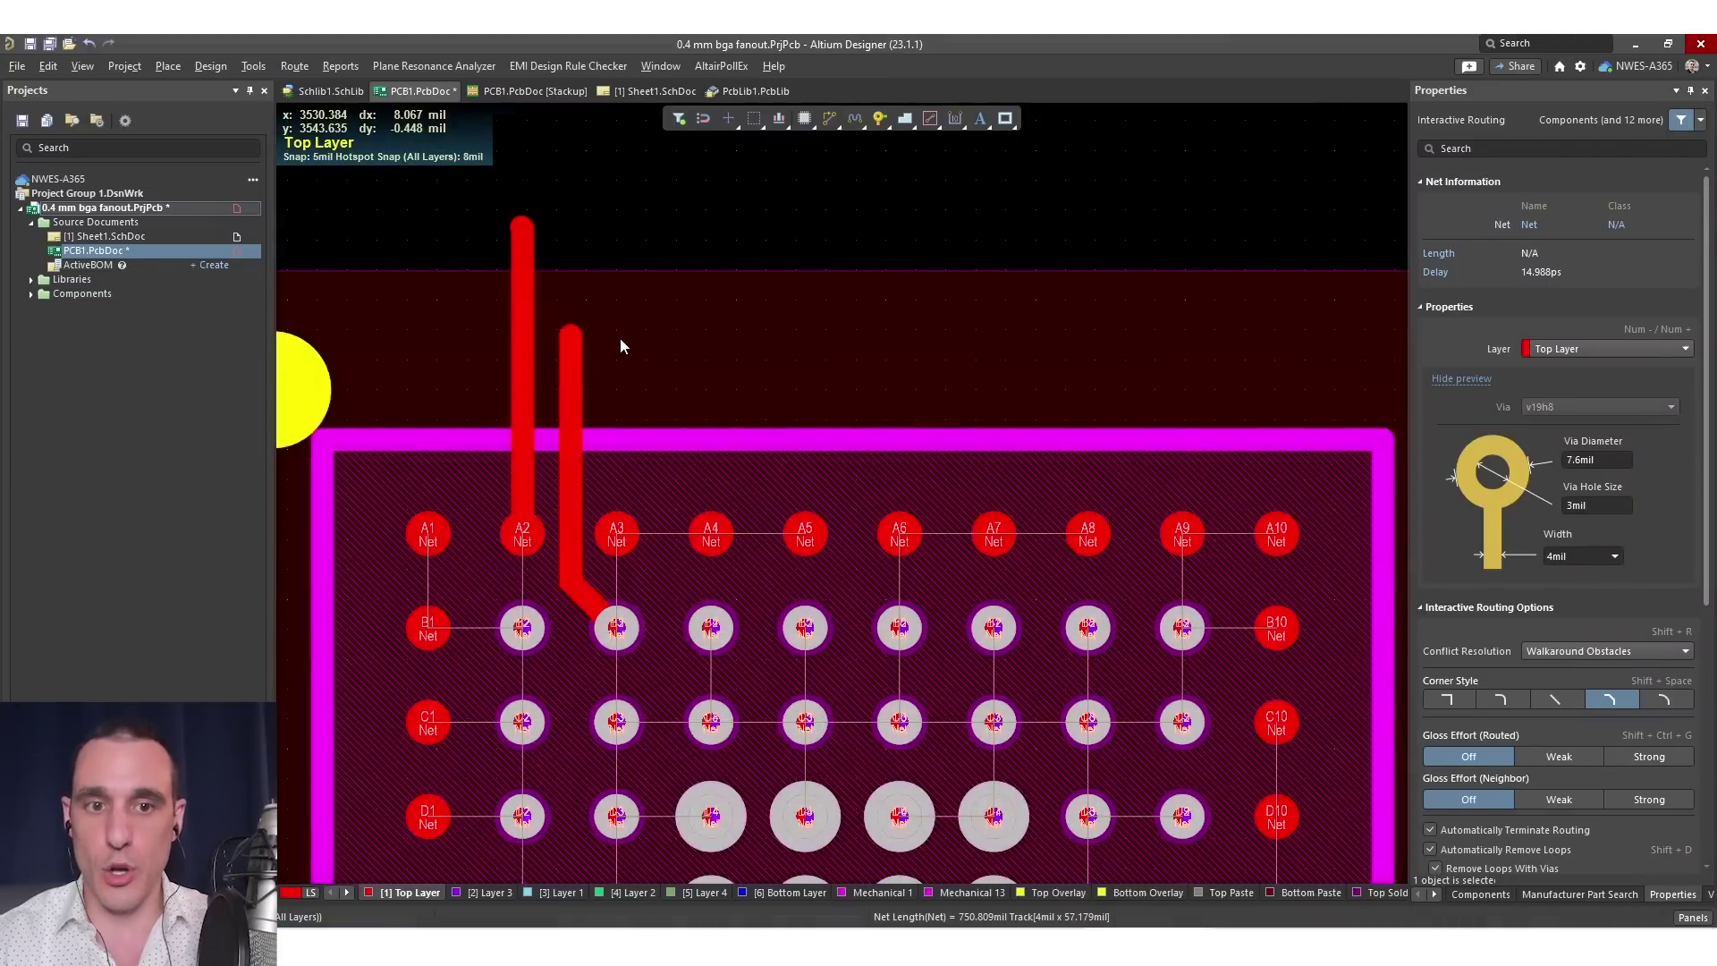
Inspect the spacing around the trace between U1's pads A2 and A3, and undo the trace routed from pad B3
{"action": "right_click_drag", "start_coordinate": [556, 423], "coordinate": [734, 433]}
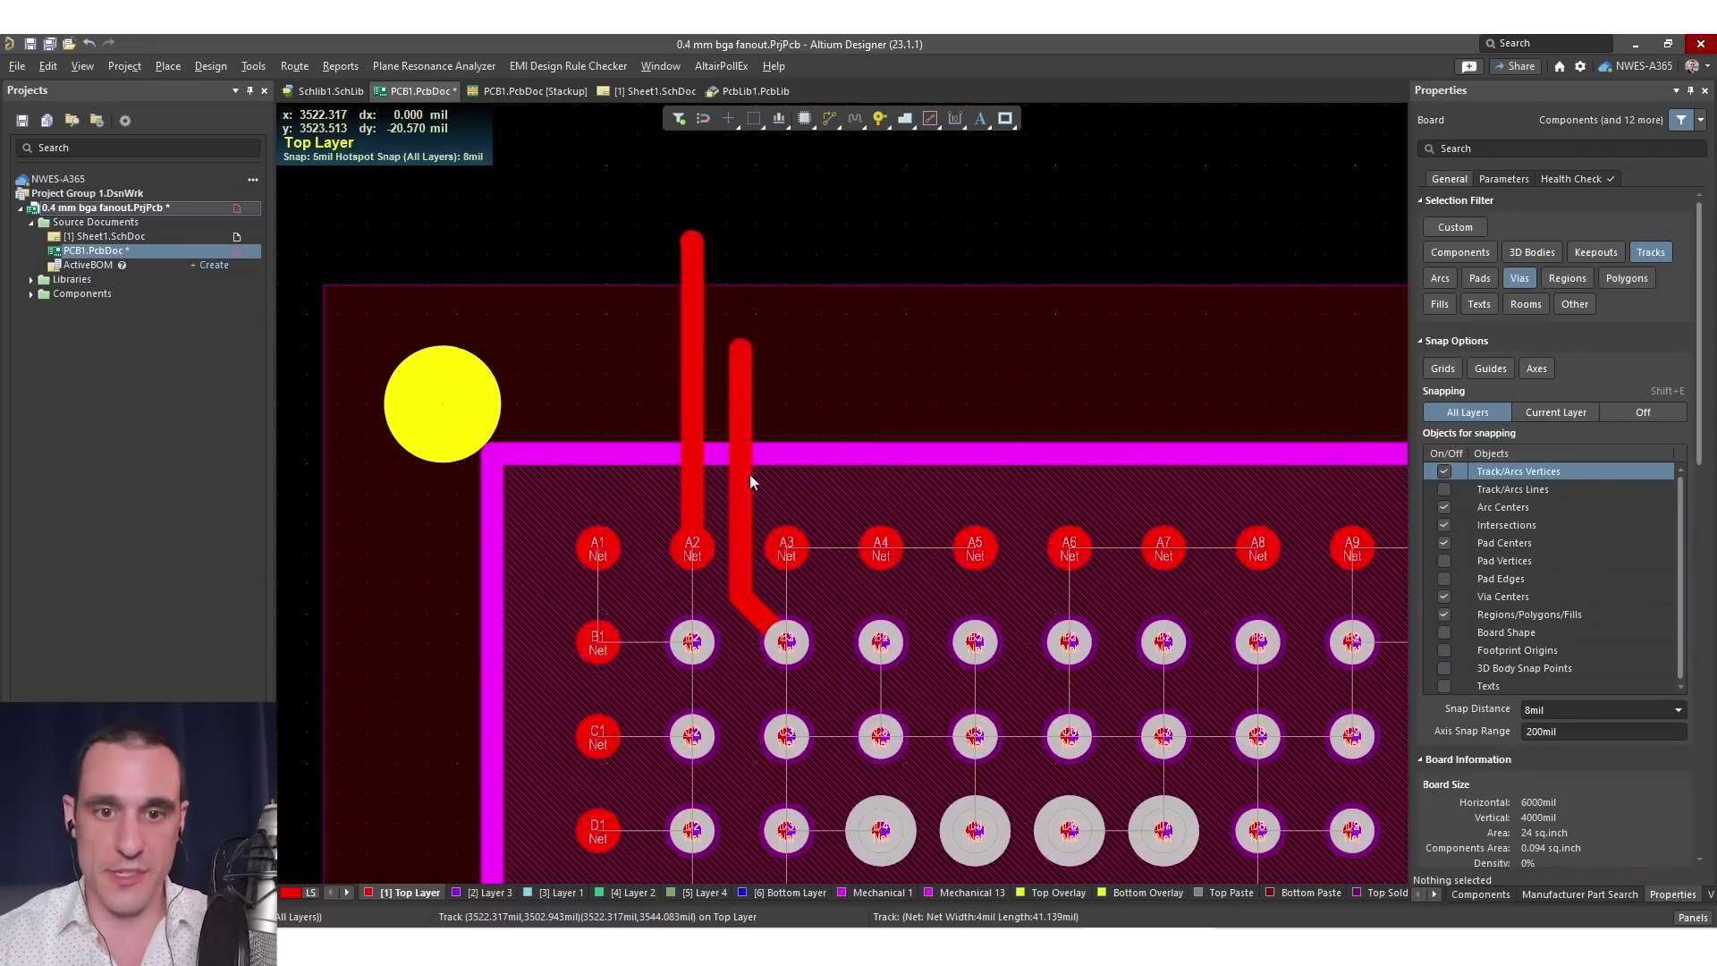
{"action": "scroll", "coordinate": [757, 485], "scroll_direction": "up", "scroll_amount": 2, "text": "ctrl"}
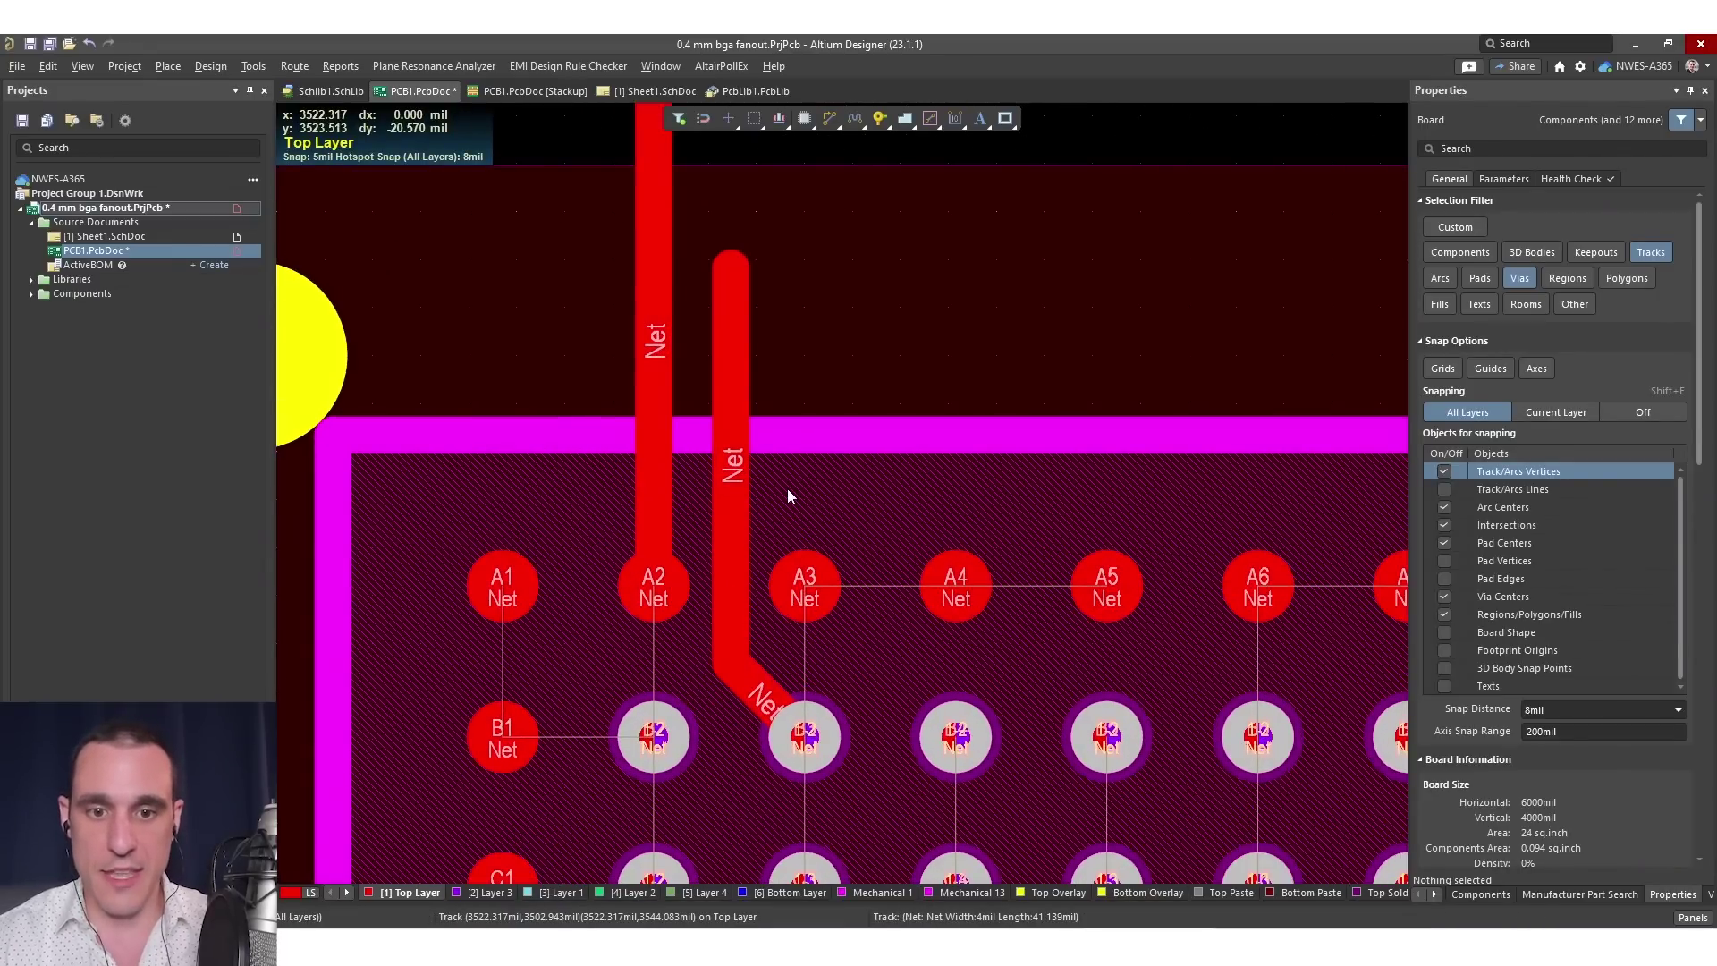
{"action": "scroll", "coordinate": [788, 492], "scroll_direction": "down", "scroll_amount": 3, "text": "ctrl"}
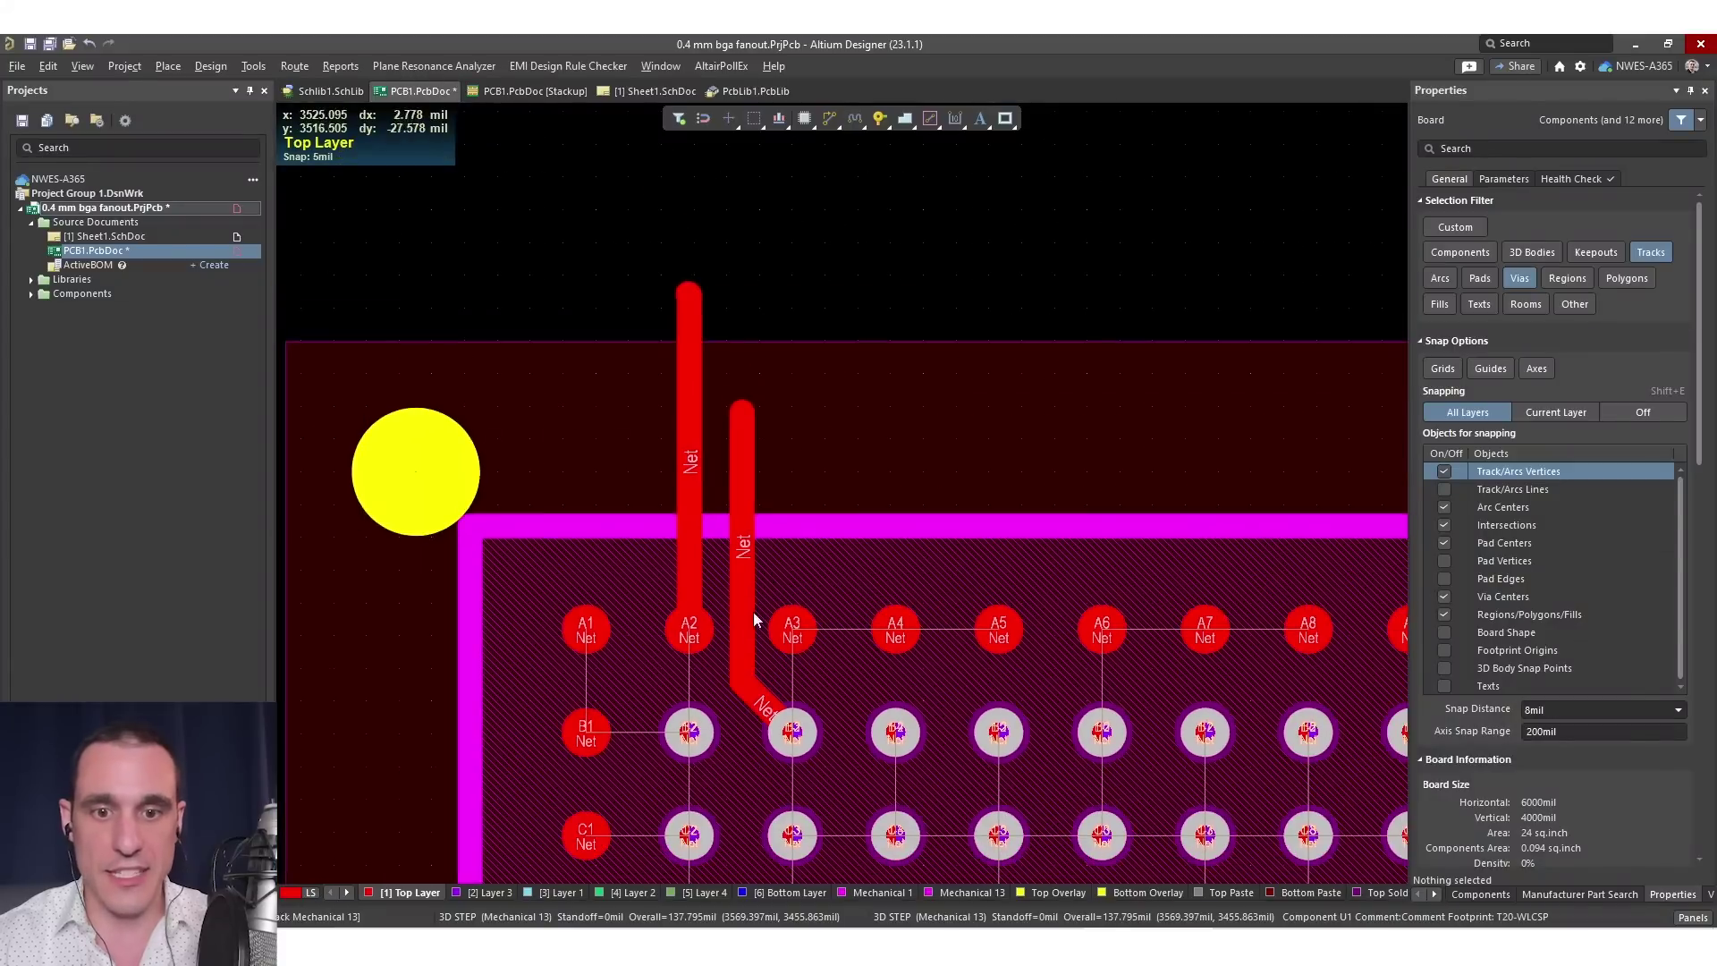
{"action": "key", "text": "ctrl+z"}
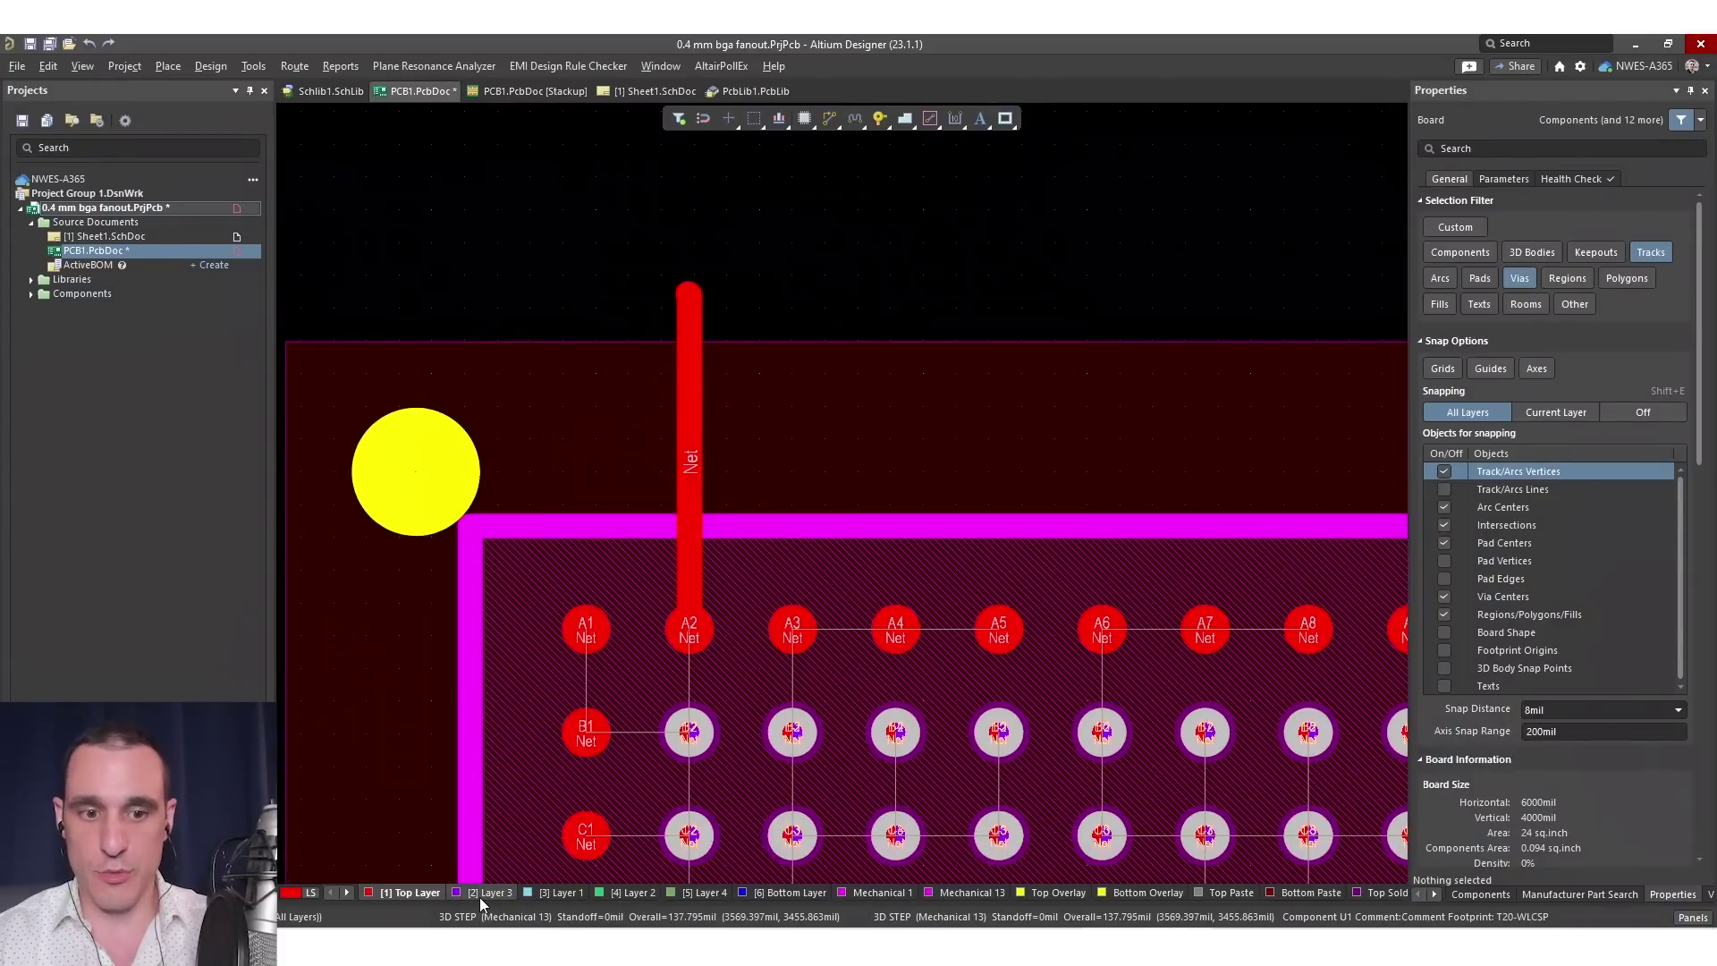
Show only Layer 3 and route a straight 4 mil trace about 71 mil long from the via at U1's B2, passing under pad A2
{"action": "left_click", "coordinate": [482, 897]}
{"action": "key", "text": "shift+s"}
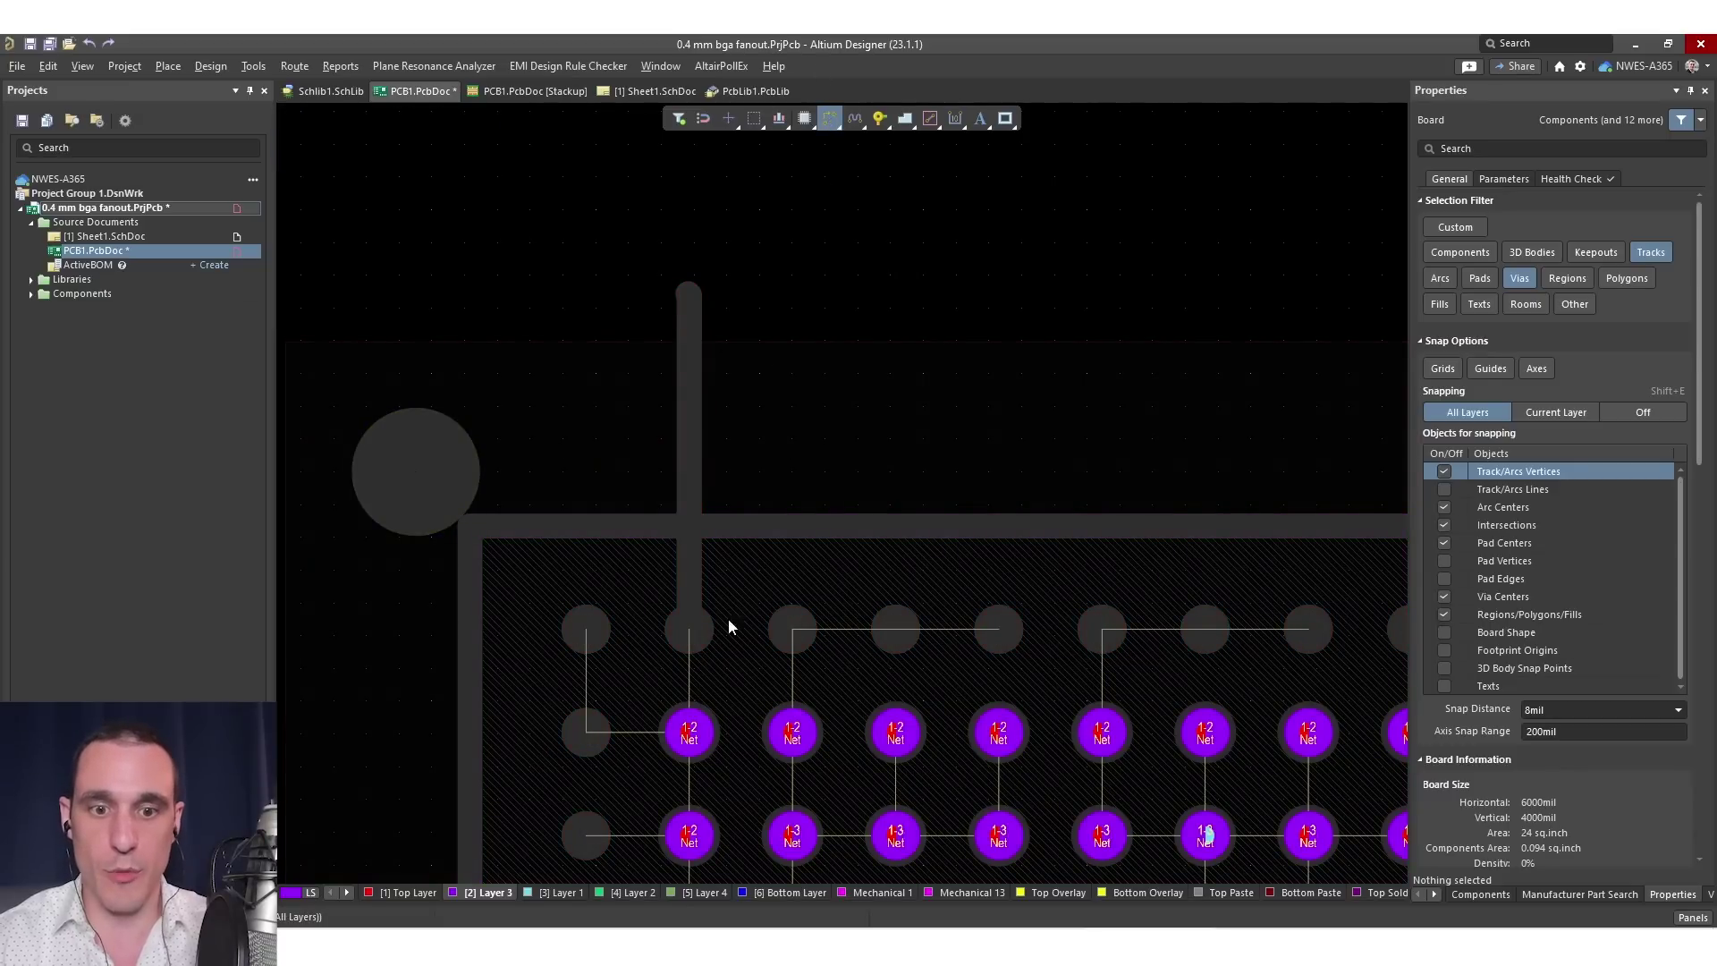
{"action": "key", "text": "ctrl+w"}
{"action": "left_click", "coordinate": [690, 732]}
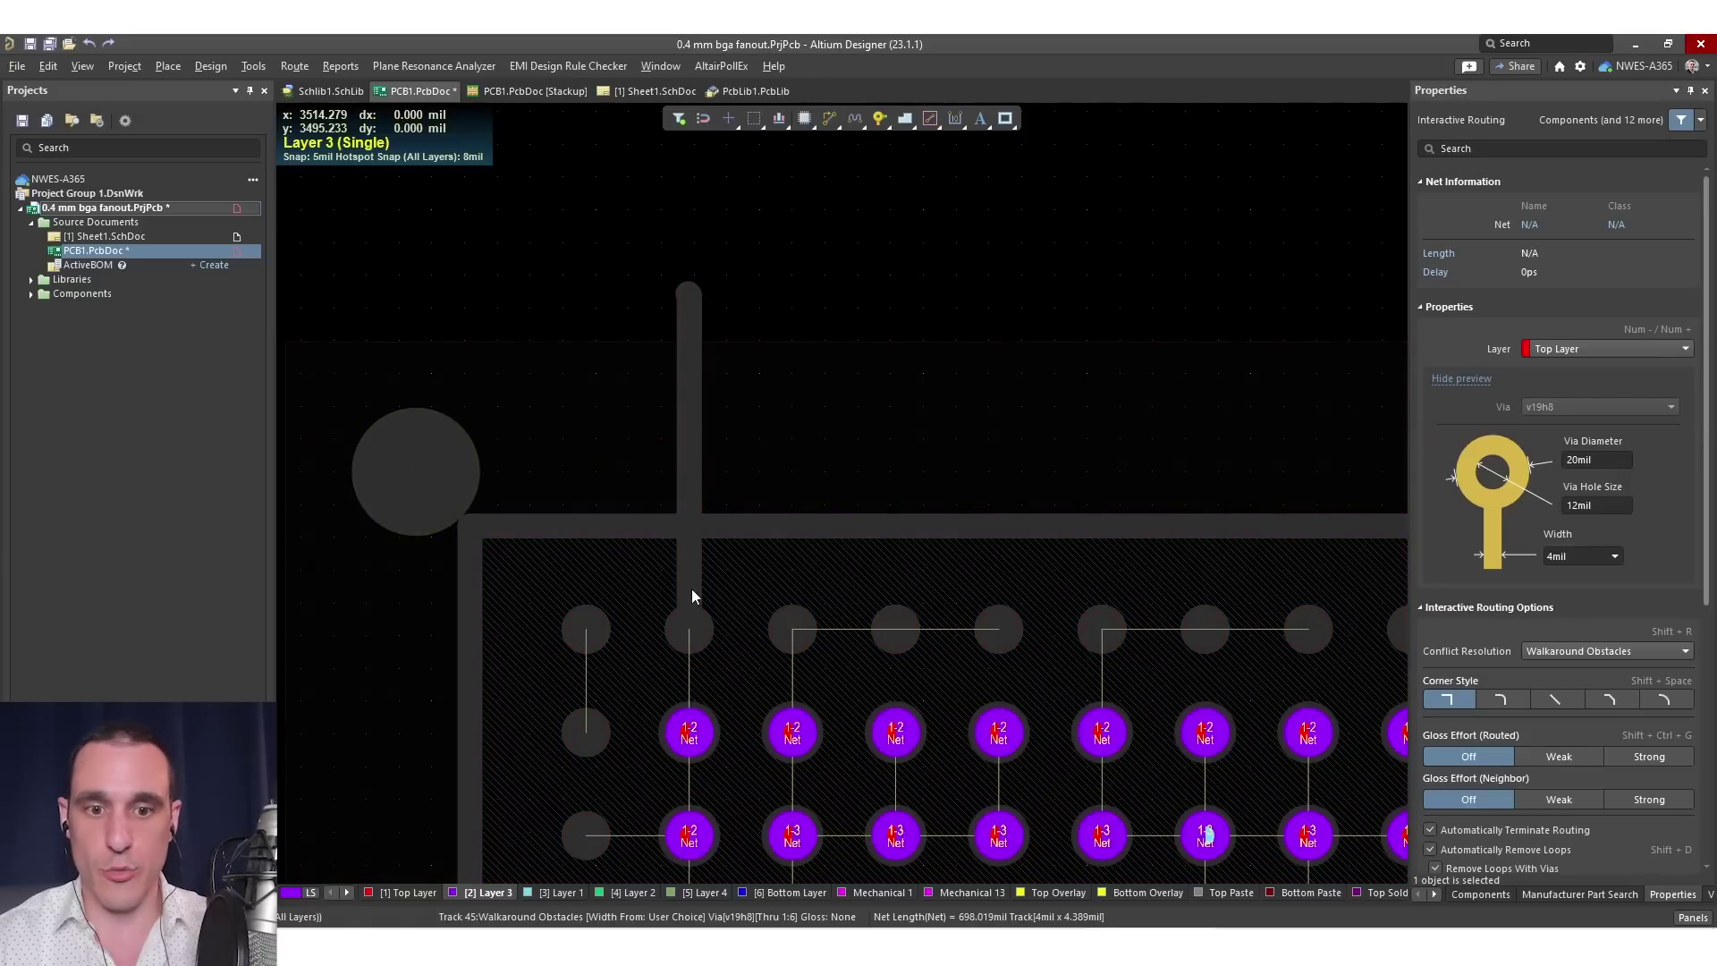
{"action": "left_click", "coordinate": [694, 318]}
{"action": "key", "text": "Escape"}
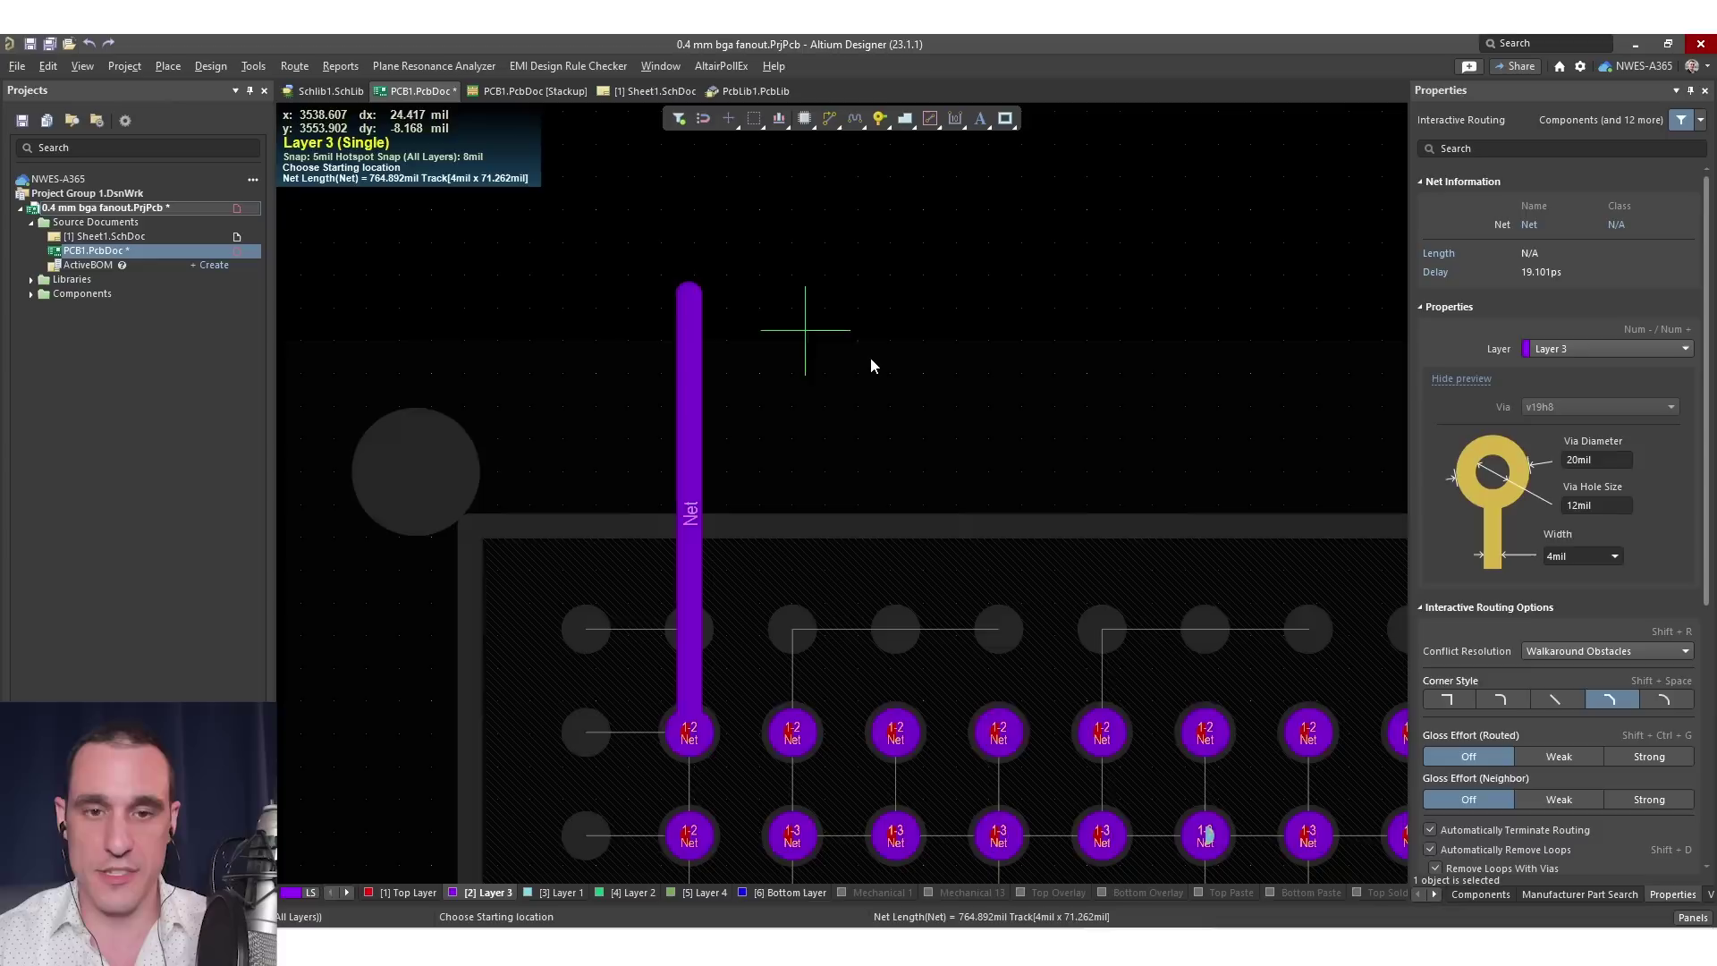
{"action": "key", "text": "Escape"}
Route a straight 4 mil Layer 1 trace about 78 mil long from the via at U1's C3, passing under pads B3 and A3
{"action": "left_click", "coordinate": [551, 893]}
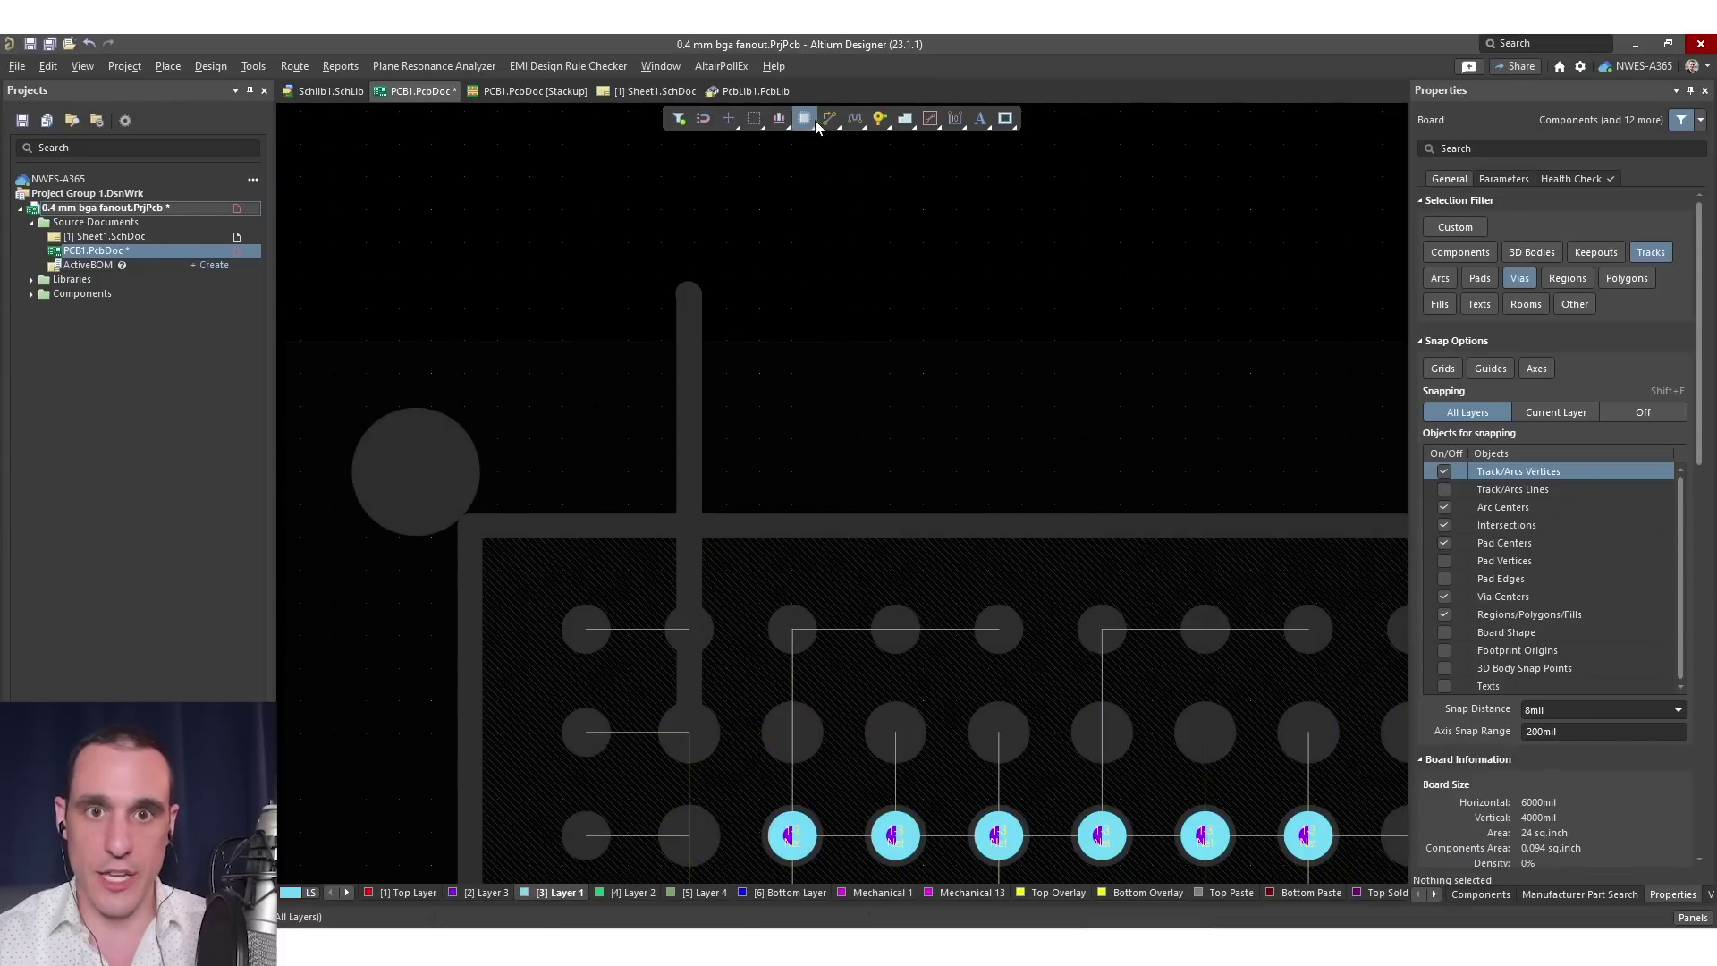
{"action": "key", "text": "ctrl+w"}
{"action": "left_click", "coordinate": [796, 832]}
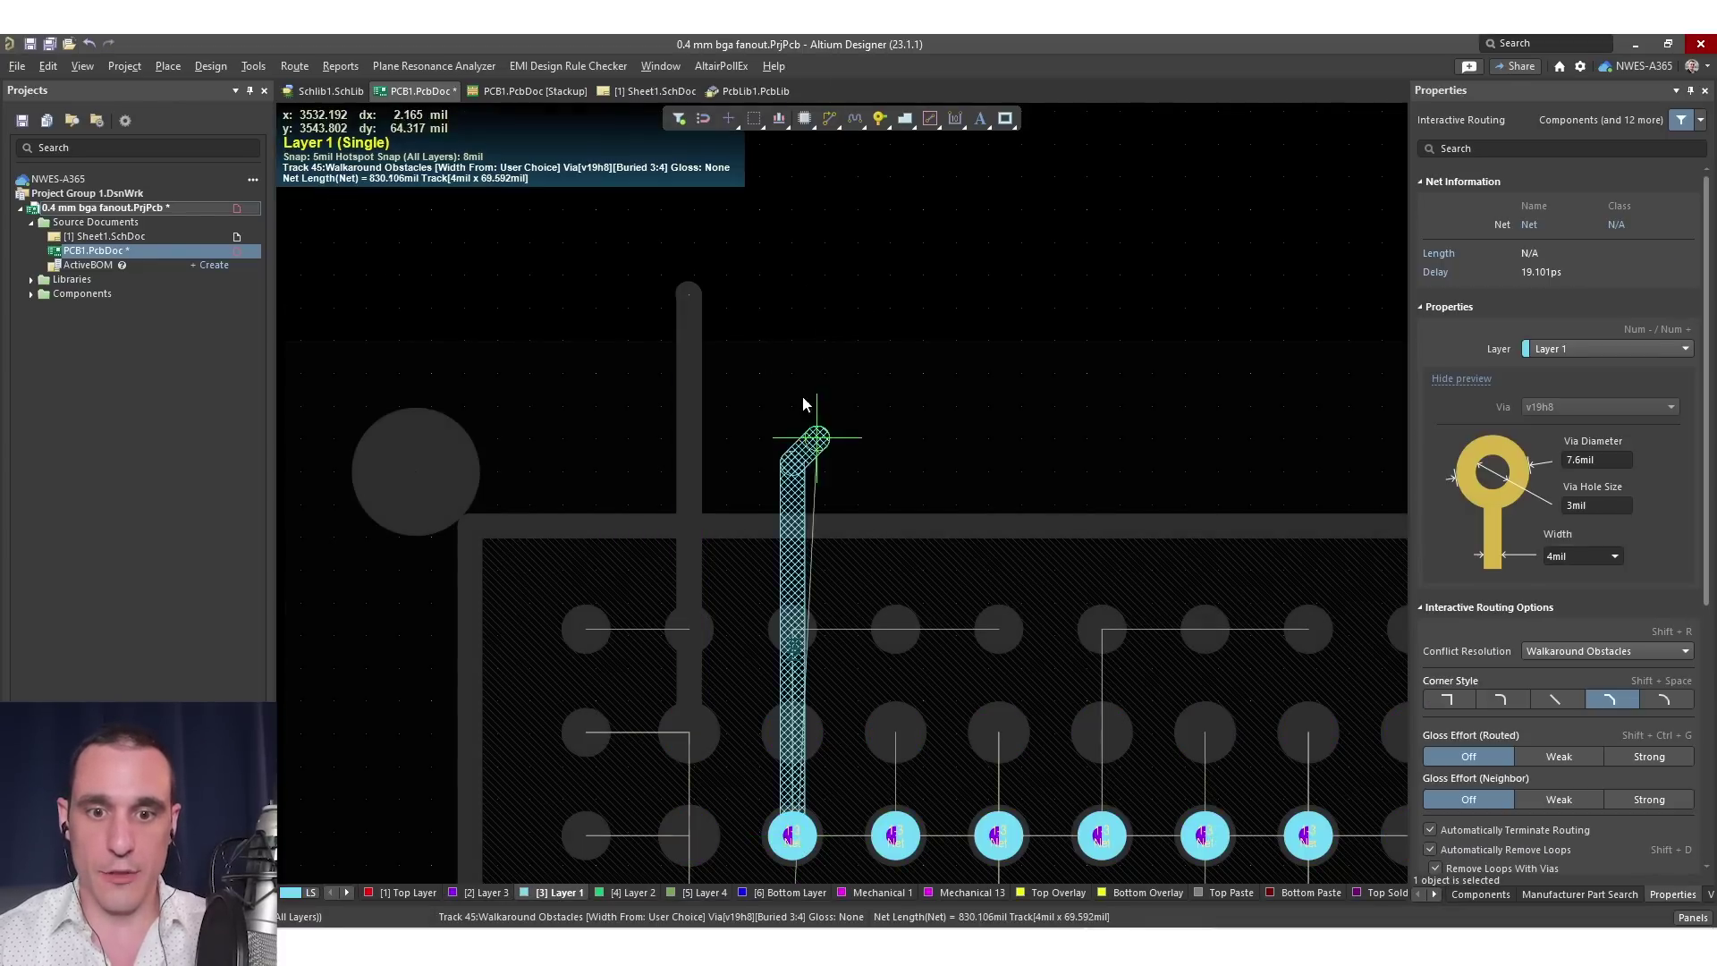
{"action": "left_click", "coordinate": [791, 363]}
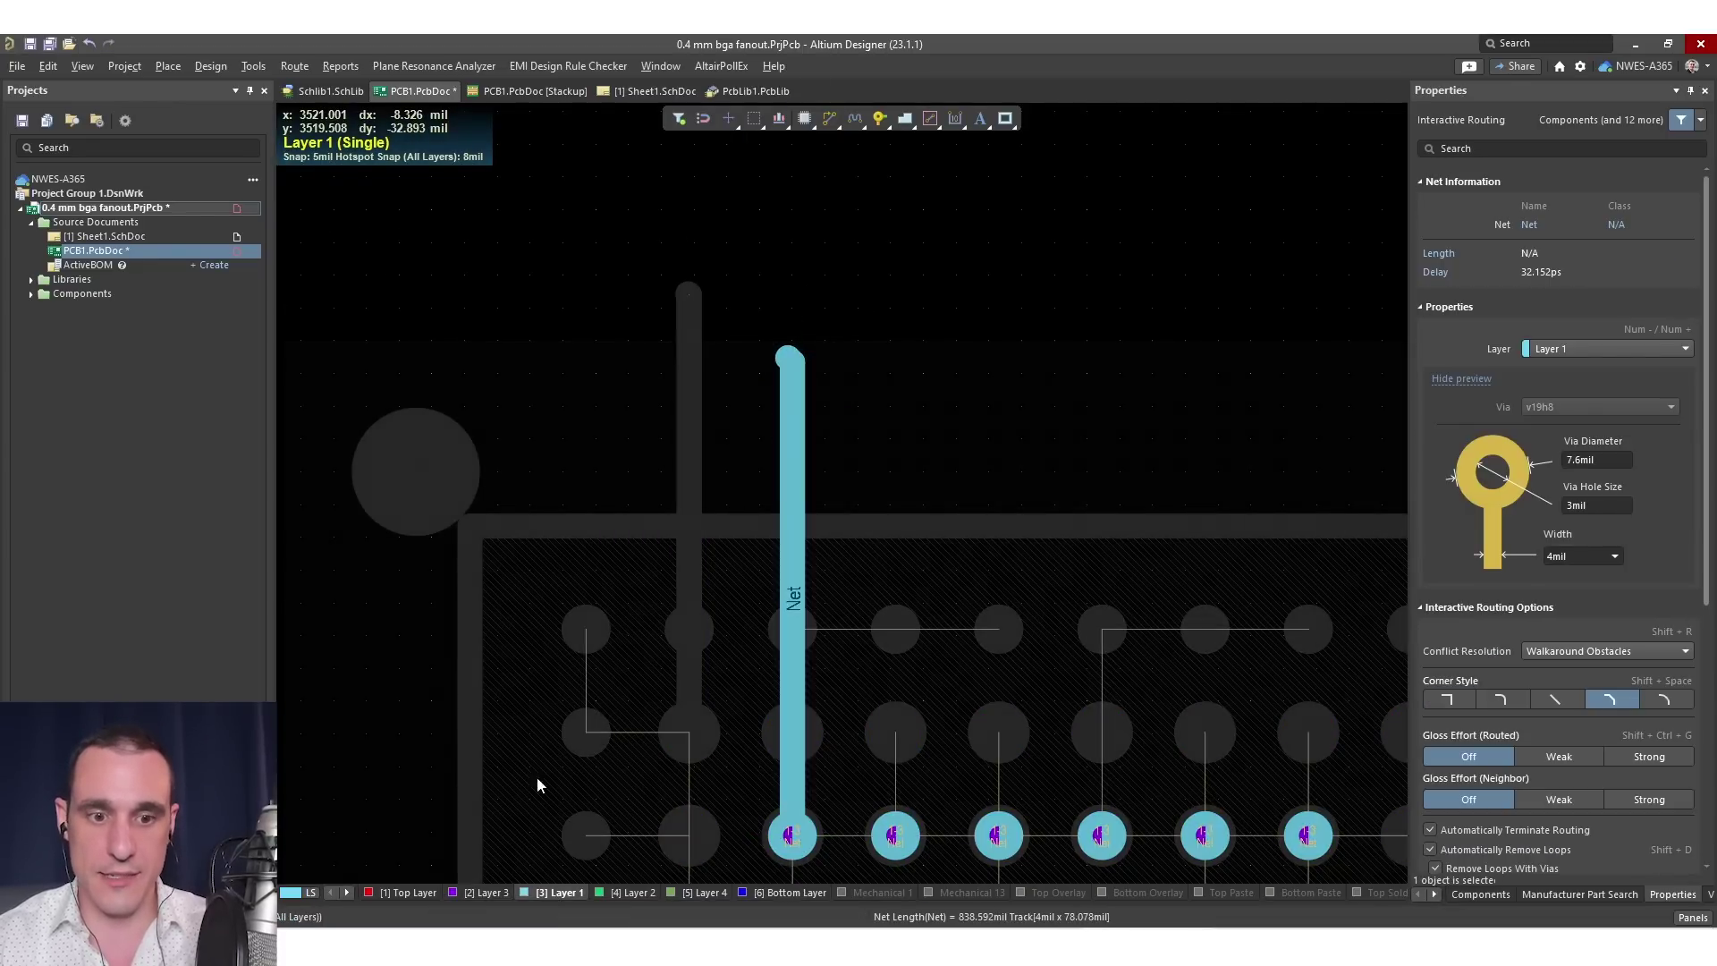
Route a straight 4 mil Layer 3 trace about 61 mil long from the via at U1's B3, passing under pad A3
{"action": "key", "text": "Escape"}
{"action": "key", "text": "Escape"}
{"action": "left_click", "coordinate": [483, 892]}
{"action": "key", "text": "ctrl+w"}
{"action": "left_click", "coordinate": [795, 735]}
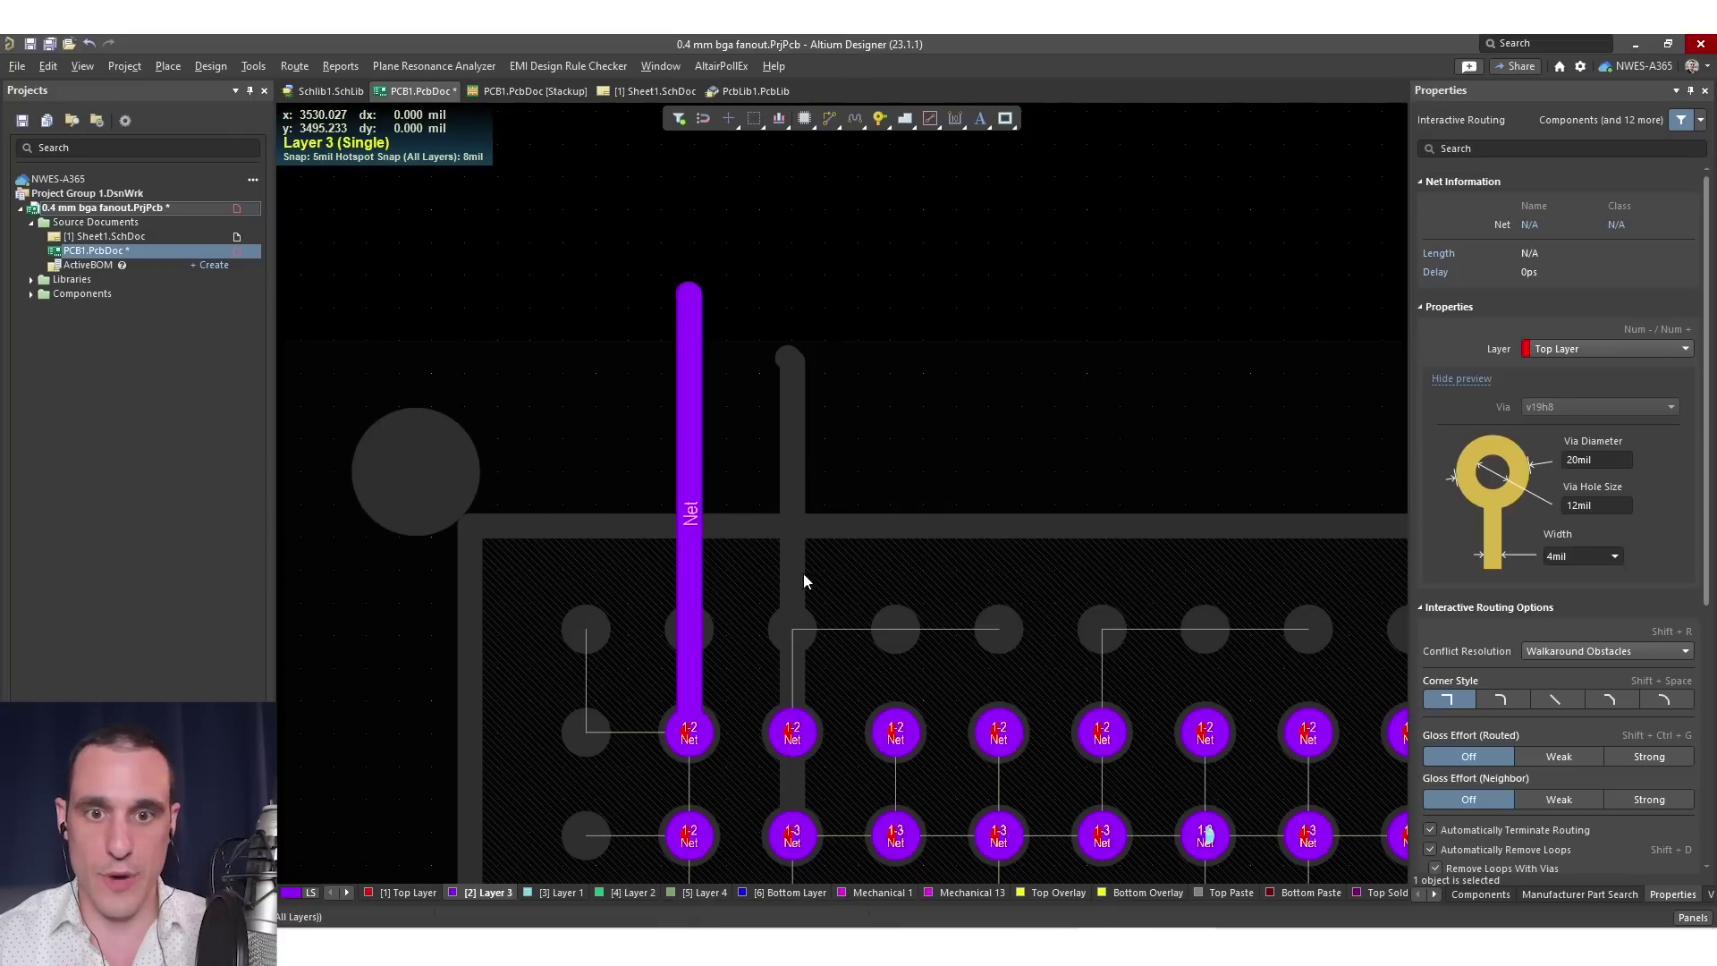
{"action": "left_click", "coordinate": [800, 360]}
Route a 4 mil Top Layer trace about 41 mil long from U1's pad A3 past the component outline, ending in a short diagonal
{"action": "left_click", "coordinate": [408, 892]}
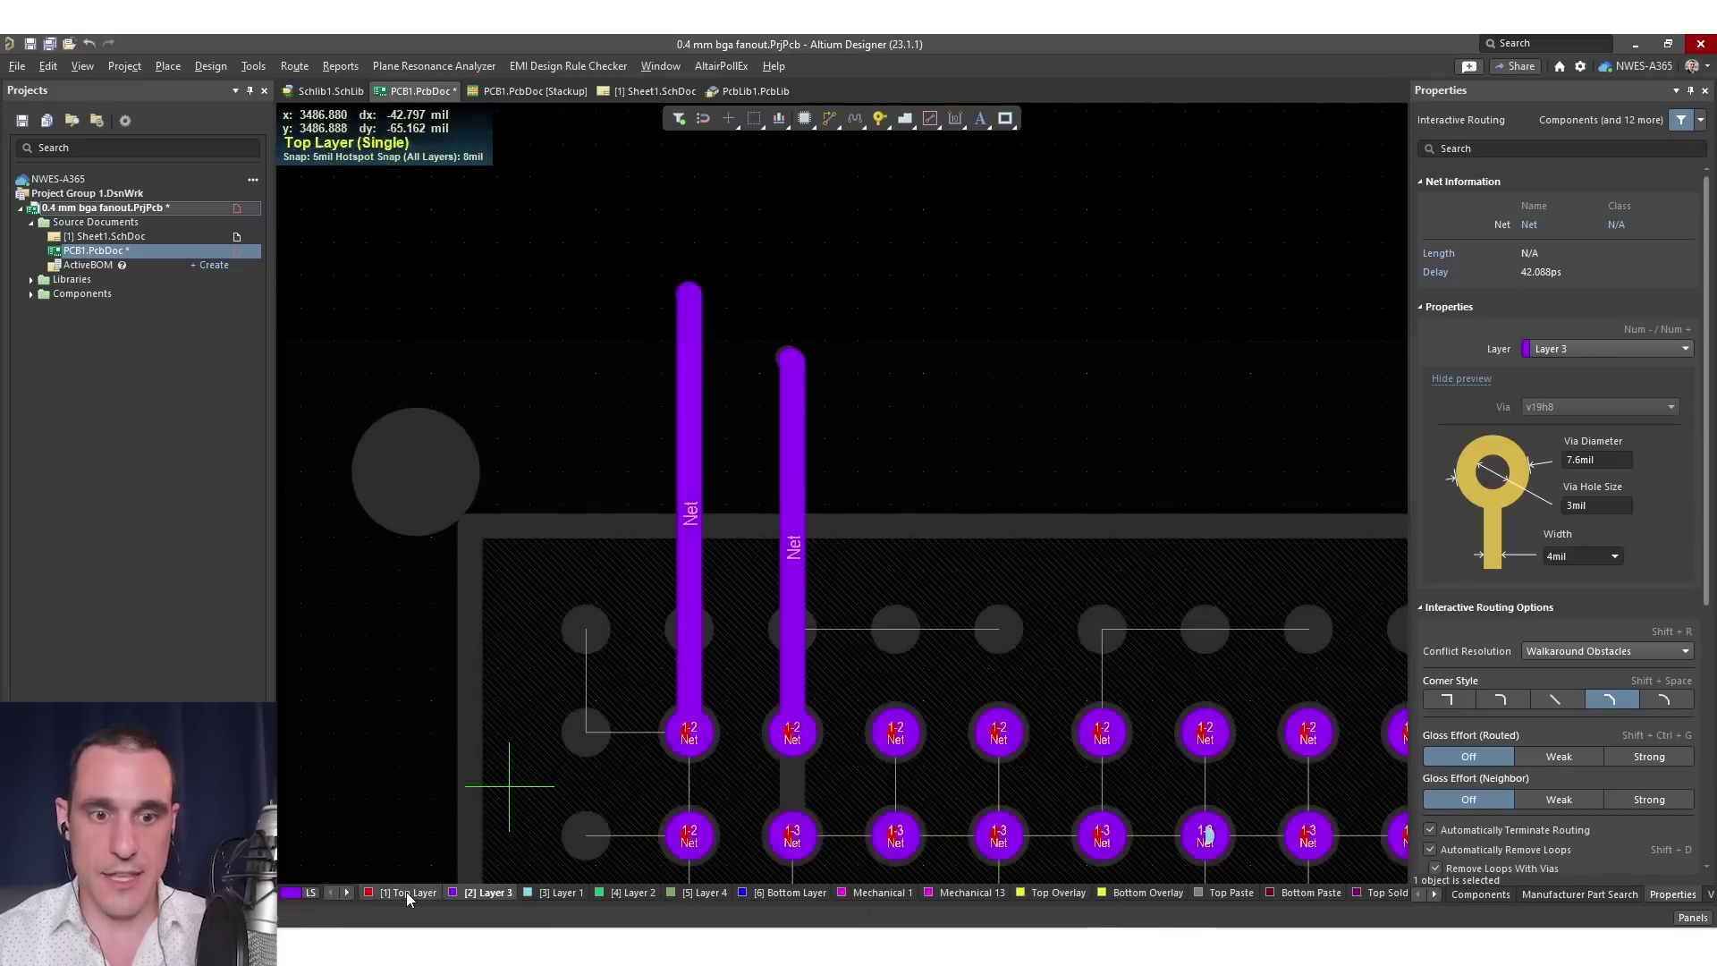
{"action": "scroll", "coordinate": [823, 134], "scroll_direction": "up", "scroll_amount": 5}
{"action": "key", "text": "Escape"}
{"action": "scroll", "coordinate": [920, 364], "scroll_direction": "down", "scroll_amount": 5}
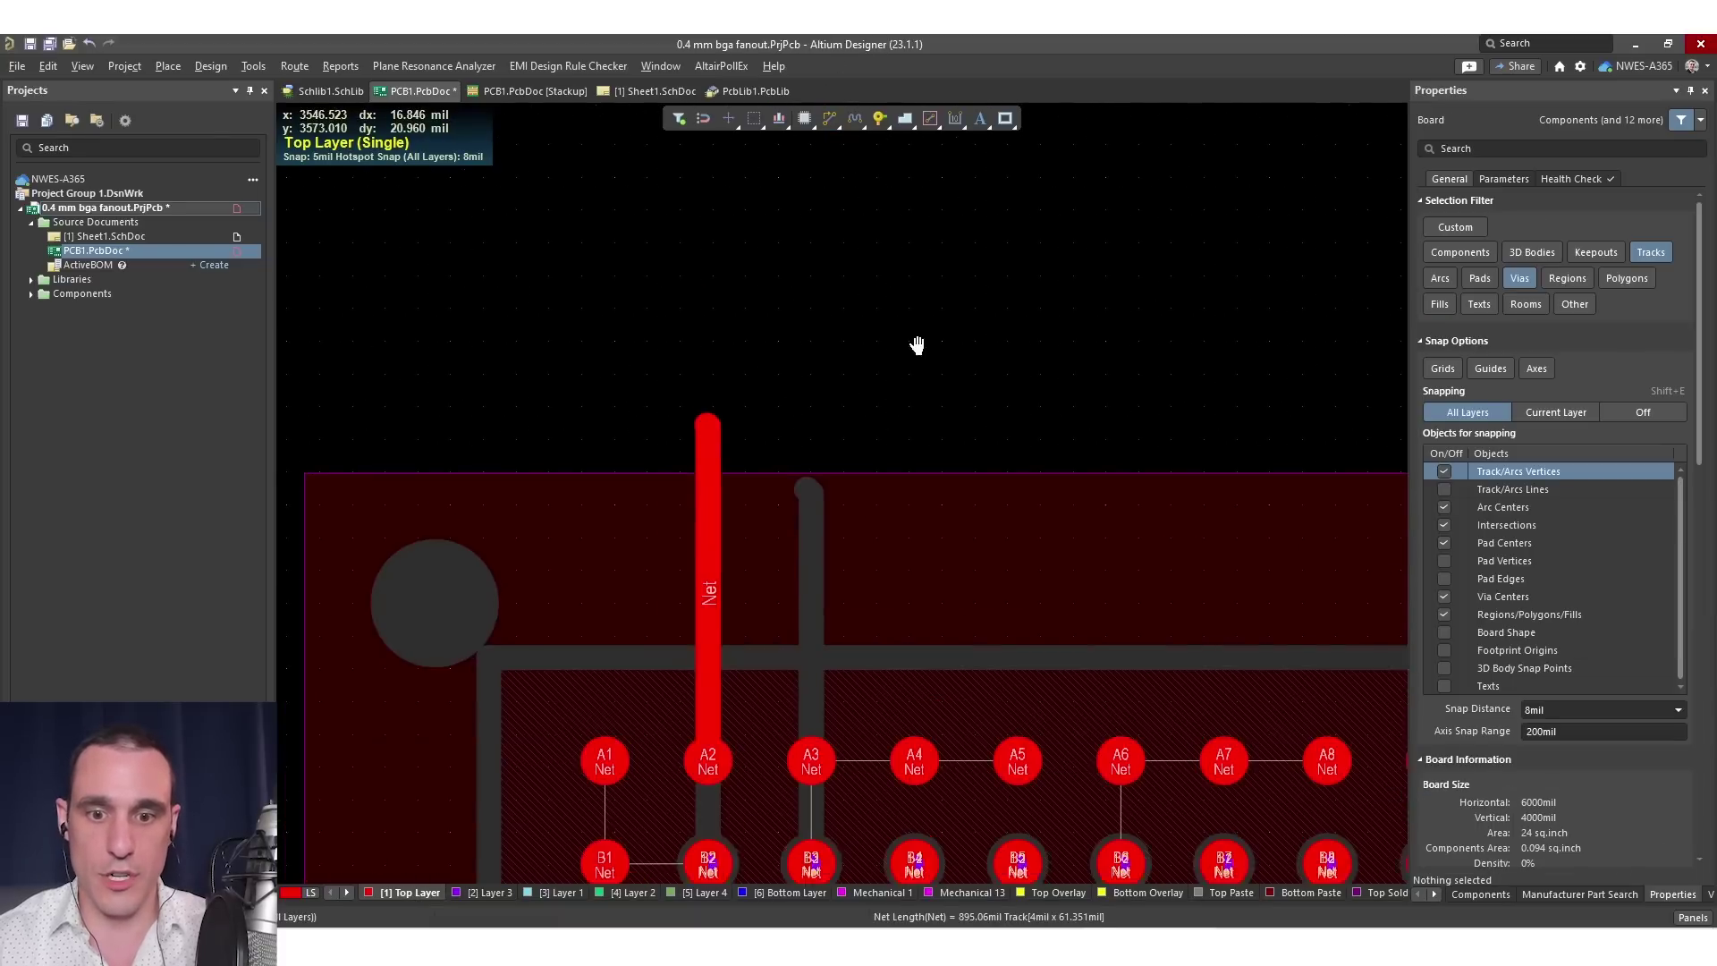
{"action": "key", "text": "ctrl+w"}
{"action": "left_click", "coordinate": [821, 586]}
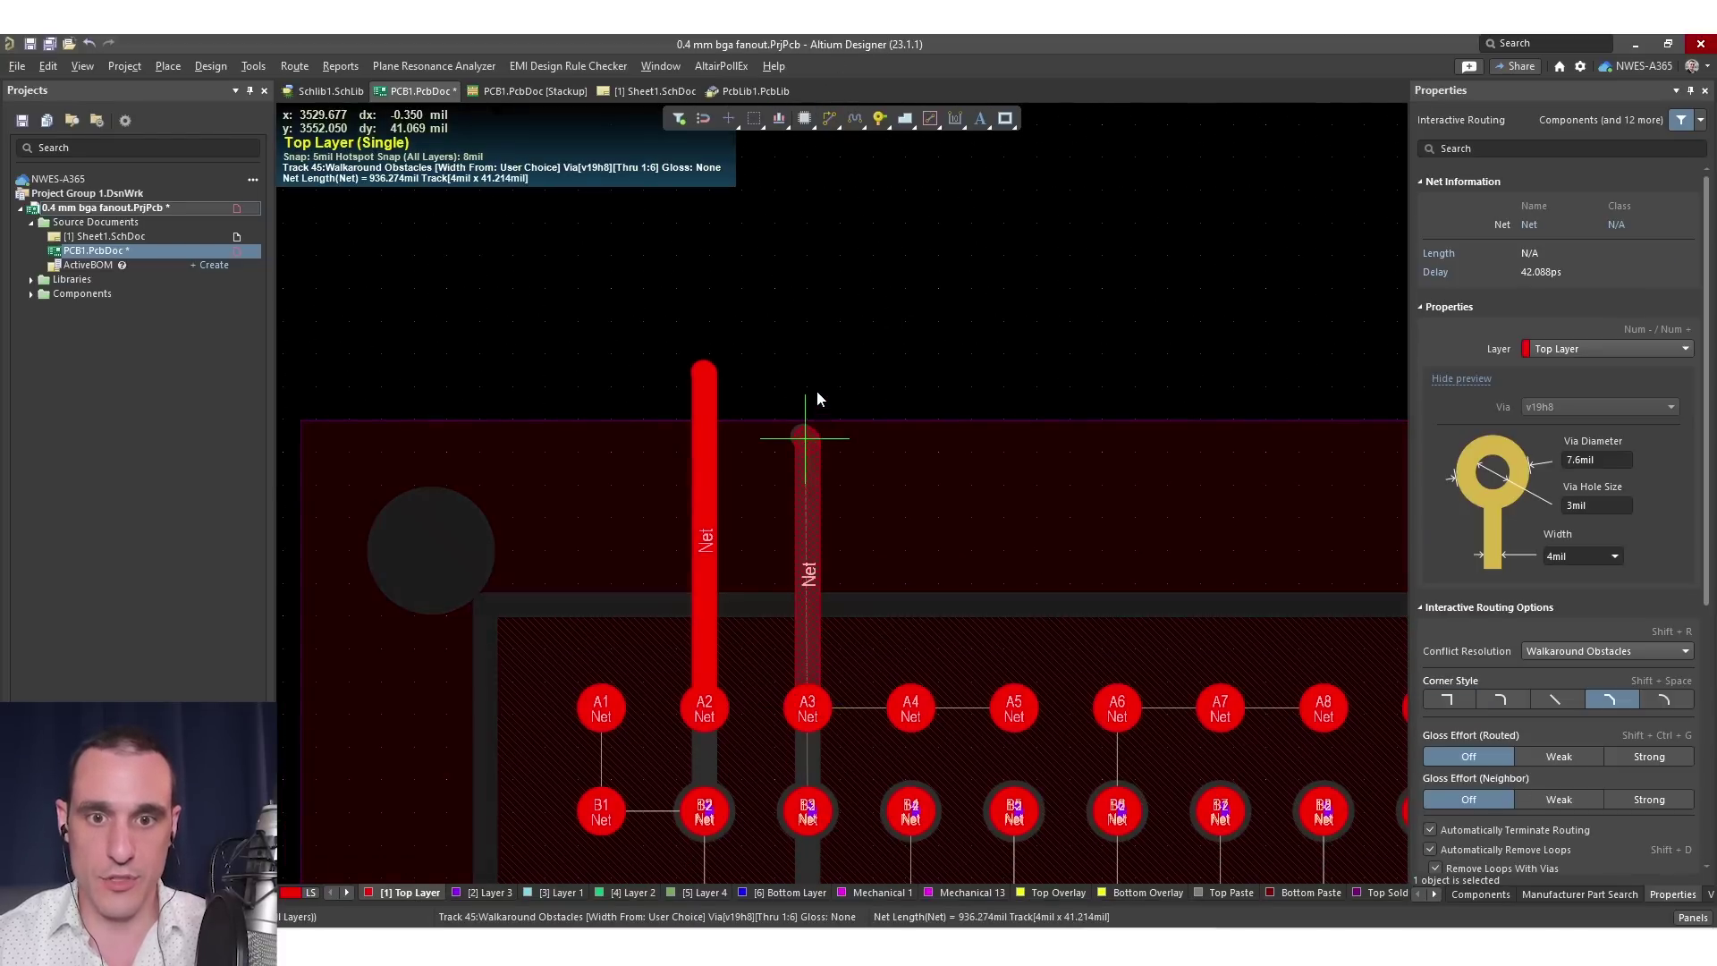
{"action": "left_click", "coordinate": [817, 357]}
{"action": "key", "text": "Escape"}
{"action": "right_click_drag", "start_coordinate": [898, 586], "coordinate": [999, 413]}
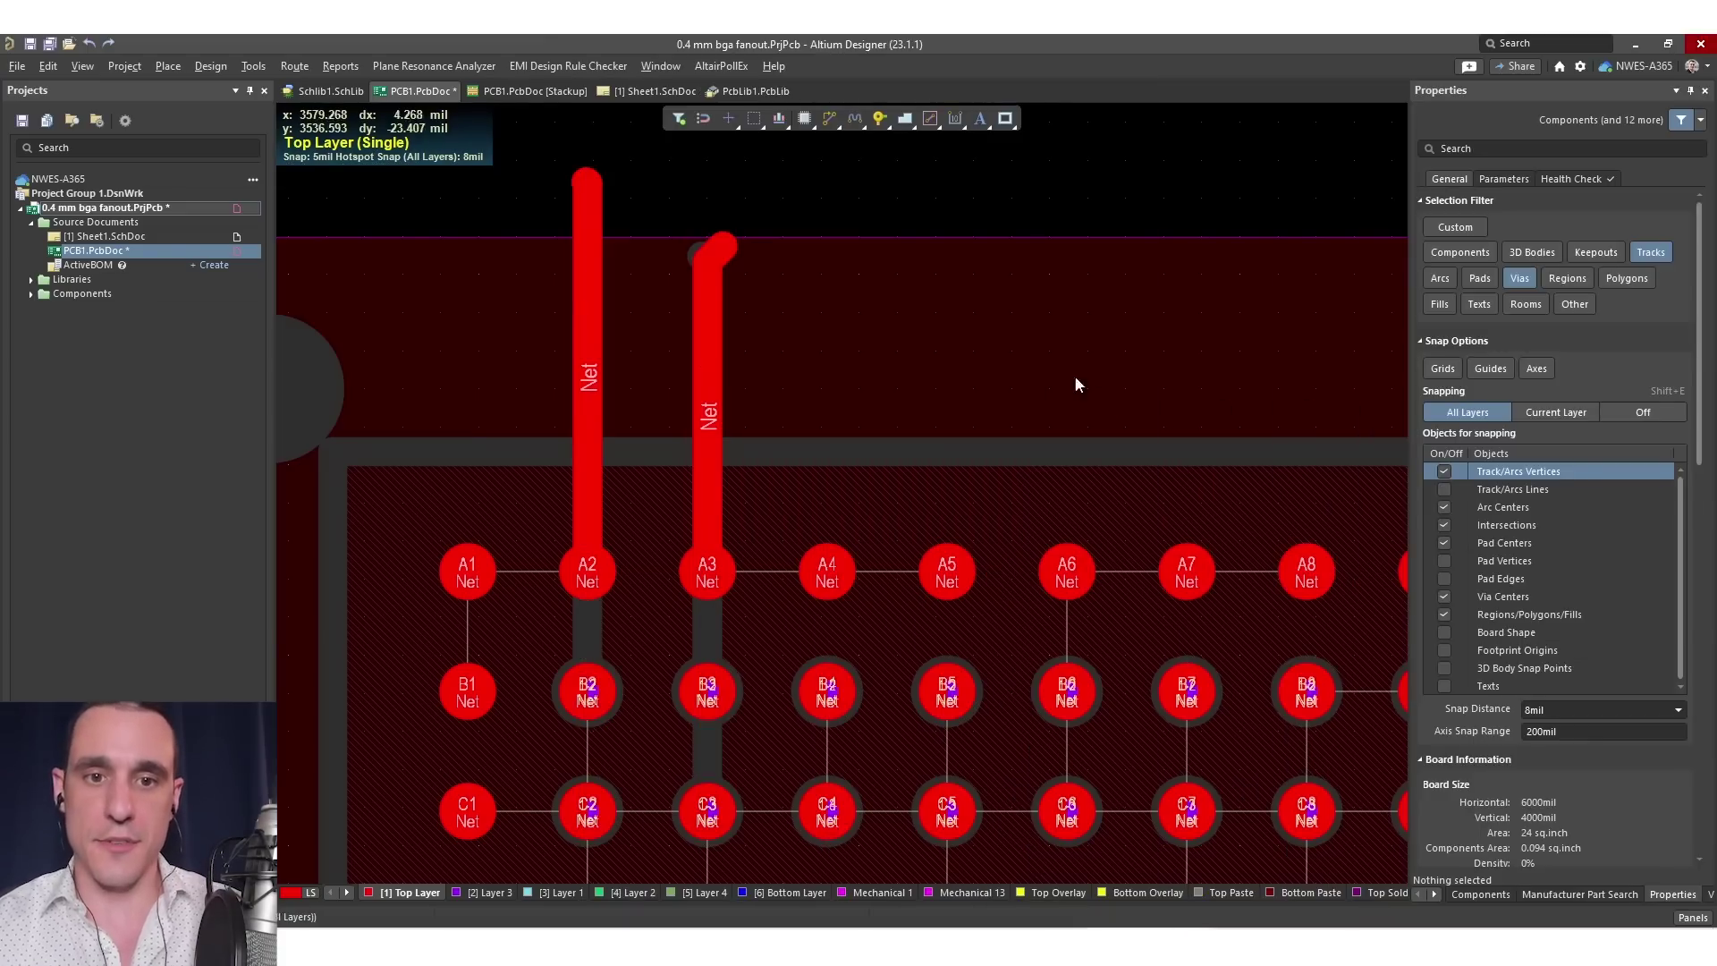
Compare the widths of U1's traces from pads A3 and A2 with U2's trace running from B3 between A2 and A3
{"action": "left_click", "coordinate": [709, 384]}
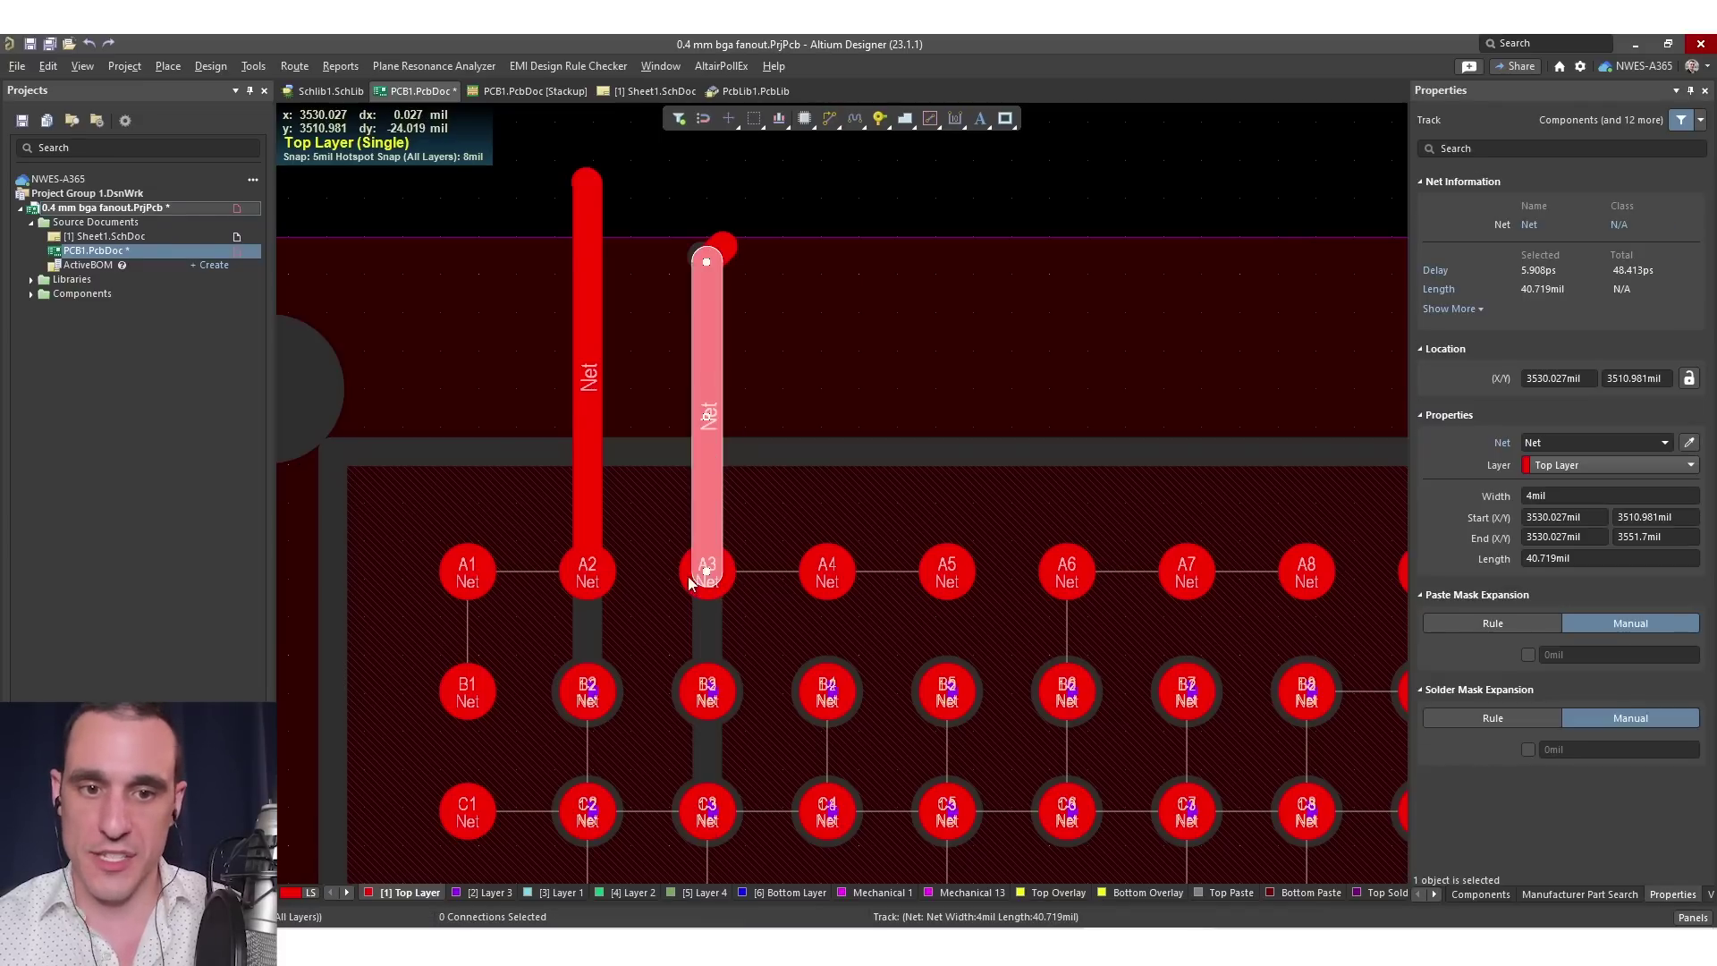
{"action": "scroll", "coordinate": [706, 565], "scroll_direction": "down", "scroll_amount": 2, "text": "ctrl"}
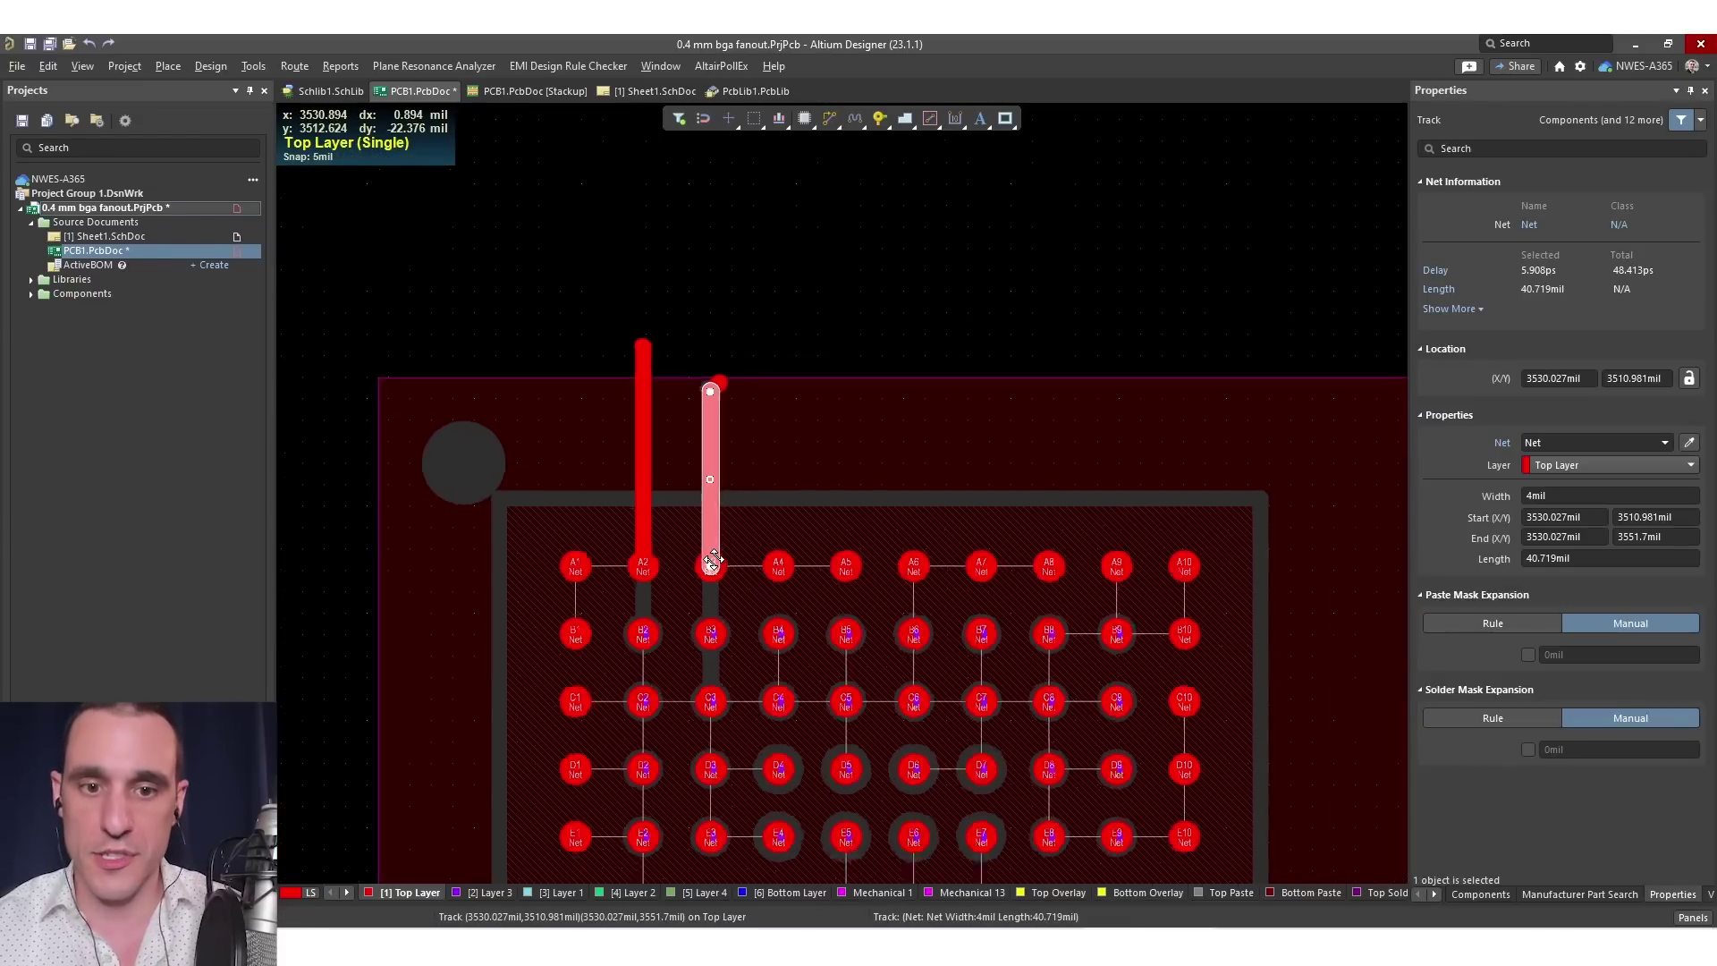
{"action": "scroll", "coordinate": [711, 564], "scroll_direction": "right", "scroll_amount": 10, "text": "shift"}
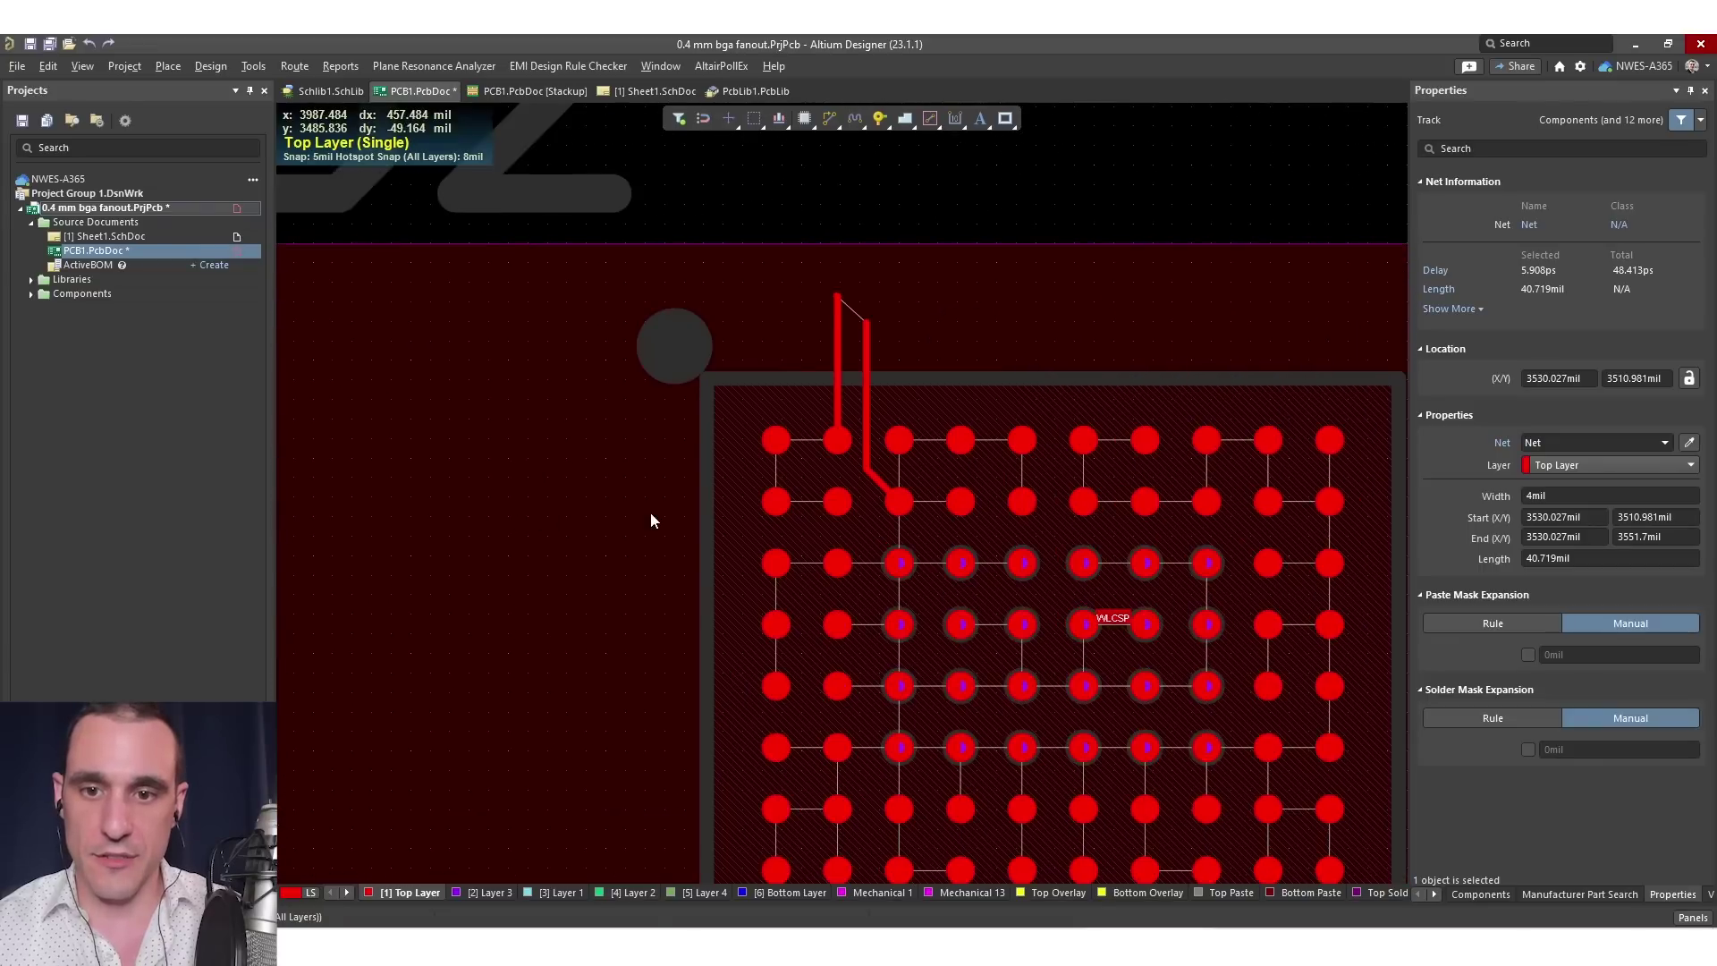
{"action": "scroll", "coordinate": [651, 521], "scroll_direction": "up", "scroll_amount": 4, "text": "ctrl"}
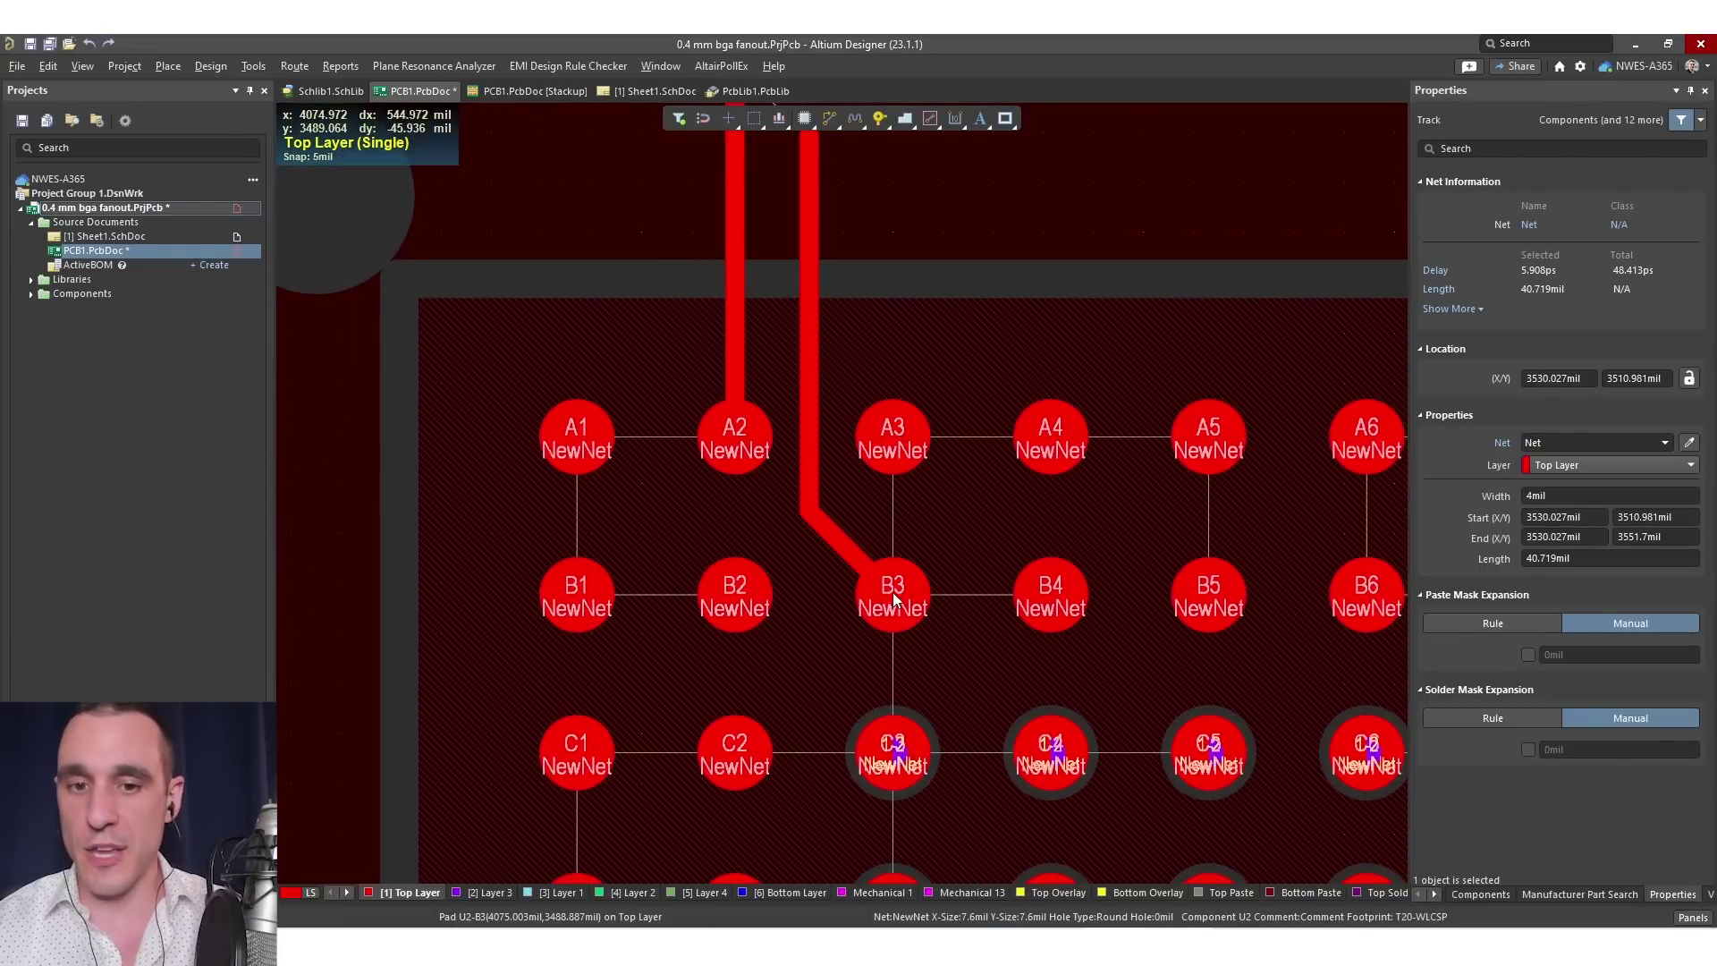
{"action": "left_click", "coordinate": [811, 465]}
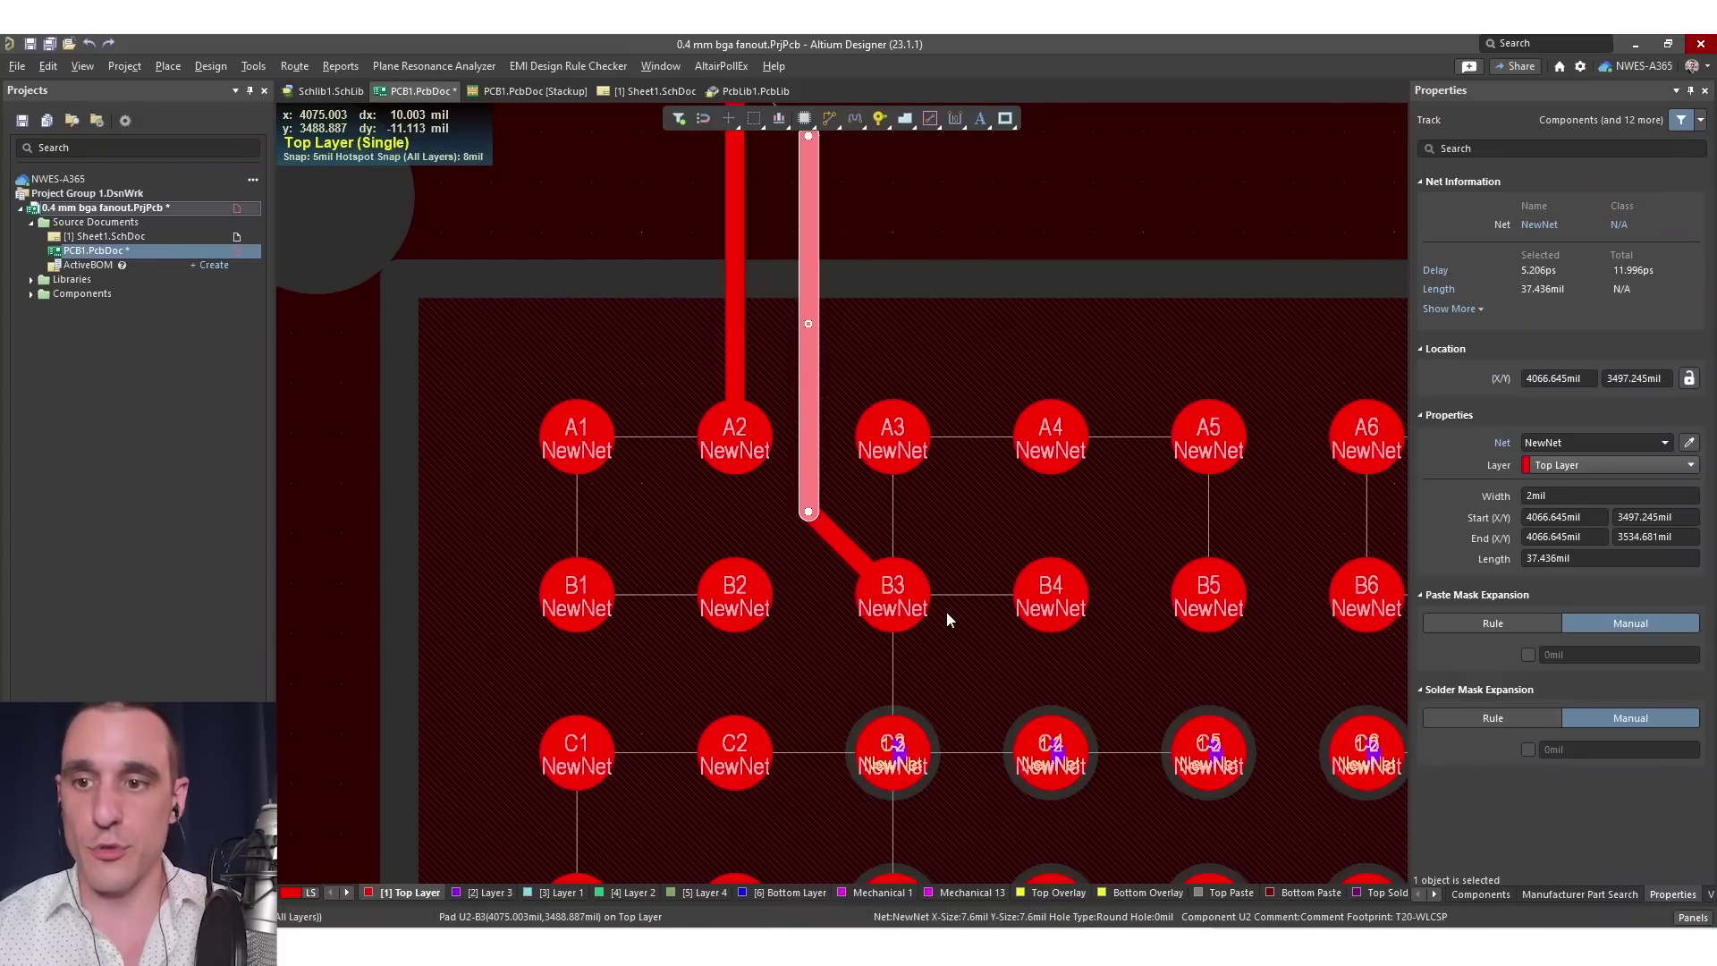
{"action": "scroll", "coordinate": [941, 613], "scroll_direction": "down", "scroll_amount": 4, "text": "ctrl"}
{"action": "scroll", "coordinate": [593, 614], "scroll_direction": "up", "scroll_amount": 2, "text": "ctrl"}
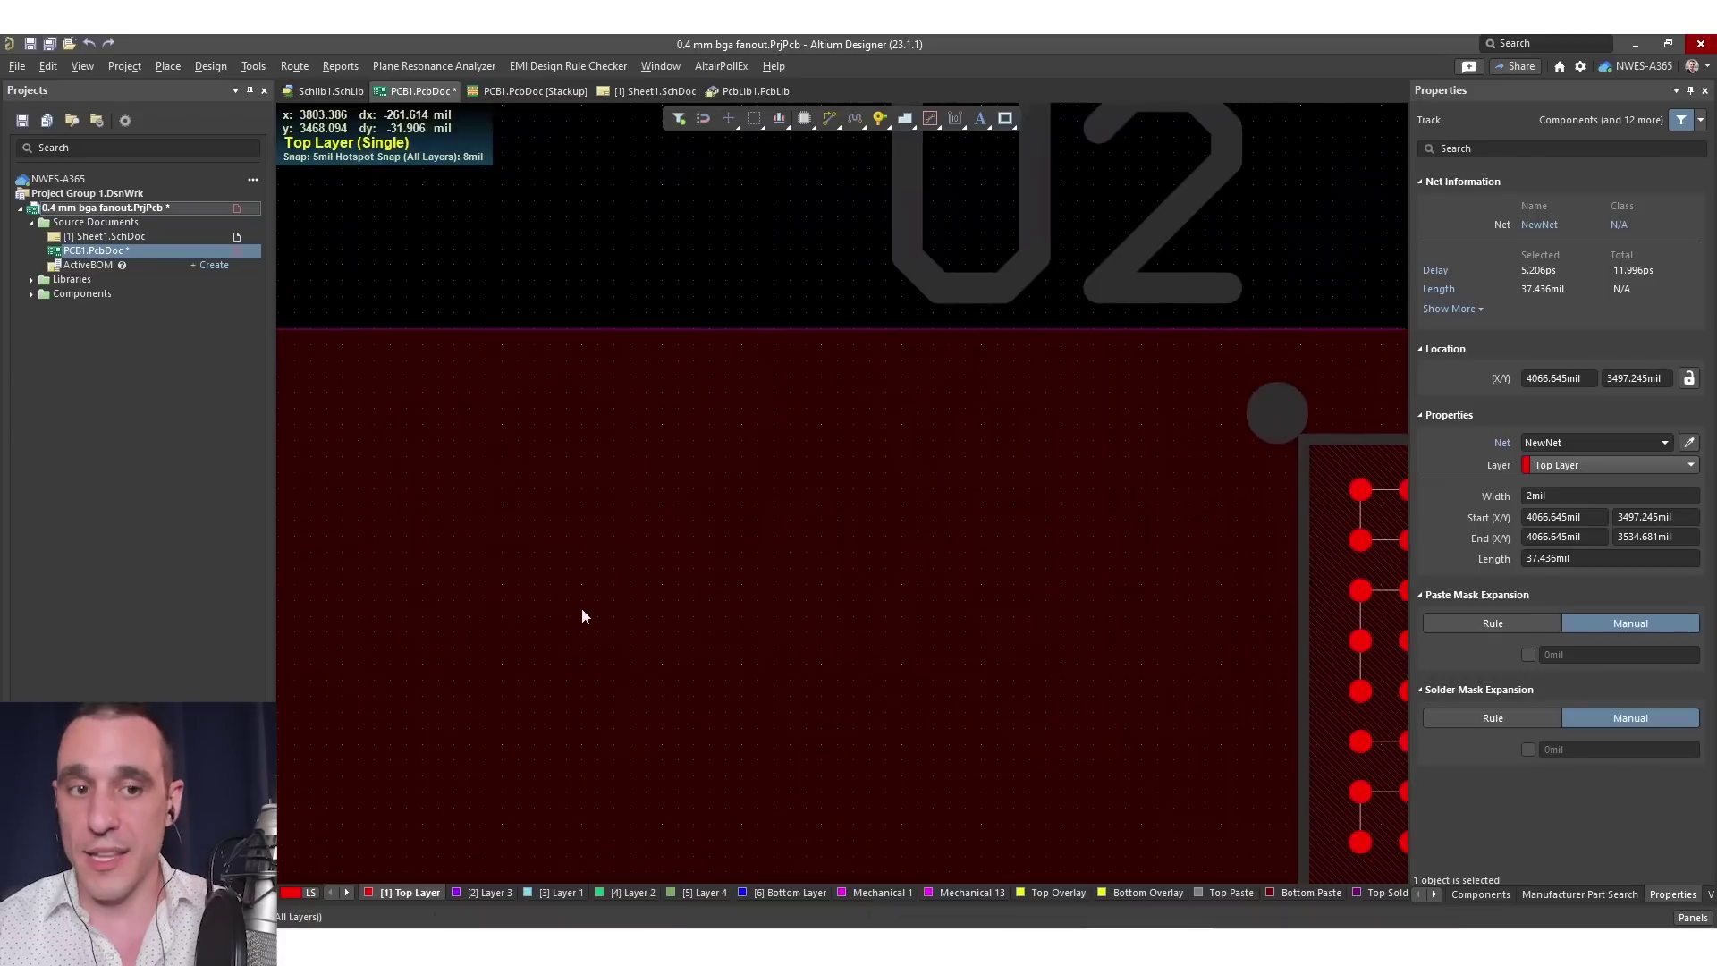
{"action": "scroll", "coordinate": [1139, 599], "scroll_direction": "down", "scroll_amount": 1, "text": "ctrl"}
{"action": "right_click_drag", "start_coordinate": [1139, 600], "coordinate": [1415, 594]}
{"action": "left_click", "coordinate": [615, 387]}
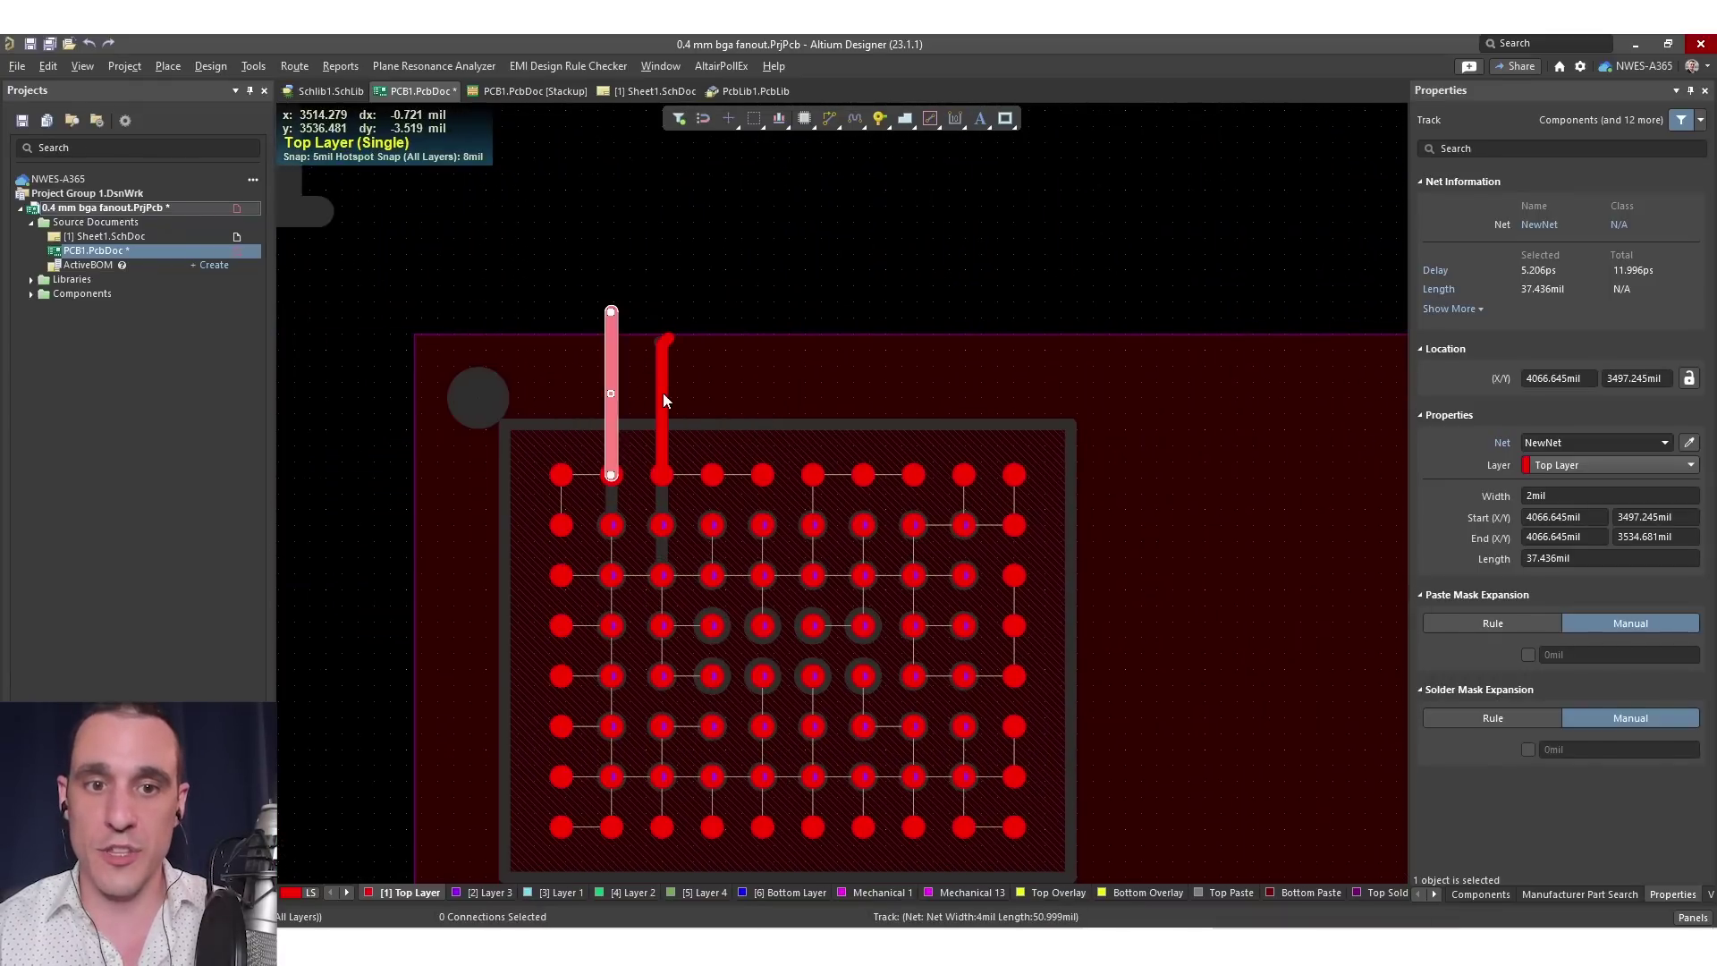
{"action": "scroll", "coordinate": [673, 397], "scroll_direction": "up", "scroll_amount": 2, "text": "ctrl"}
{"action": "scroll", "coordinate": [850, 520], "scroll_direction": "up", "scroll_amount": 1, "text": "ctrl"}
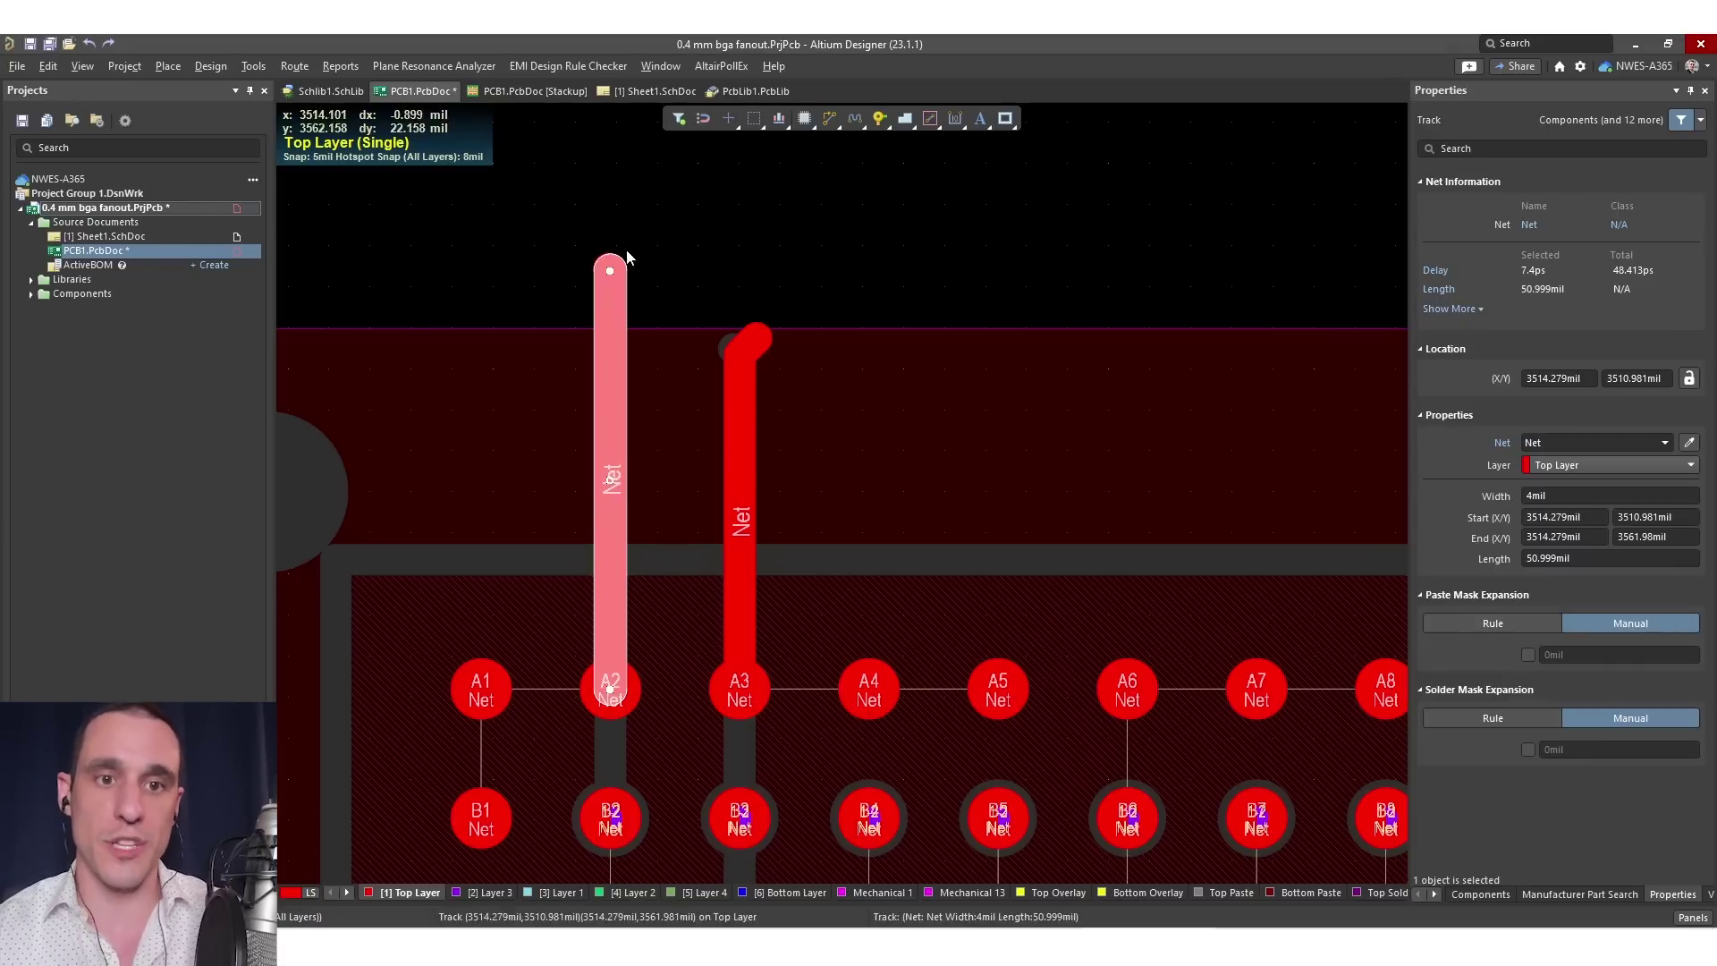
{"action": "left_click", "coordinate": [735, 238]}
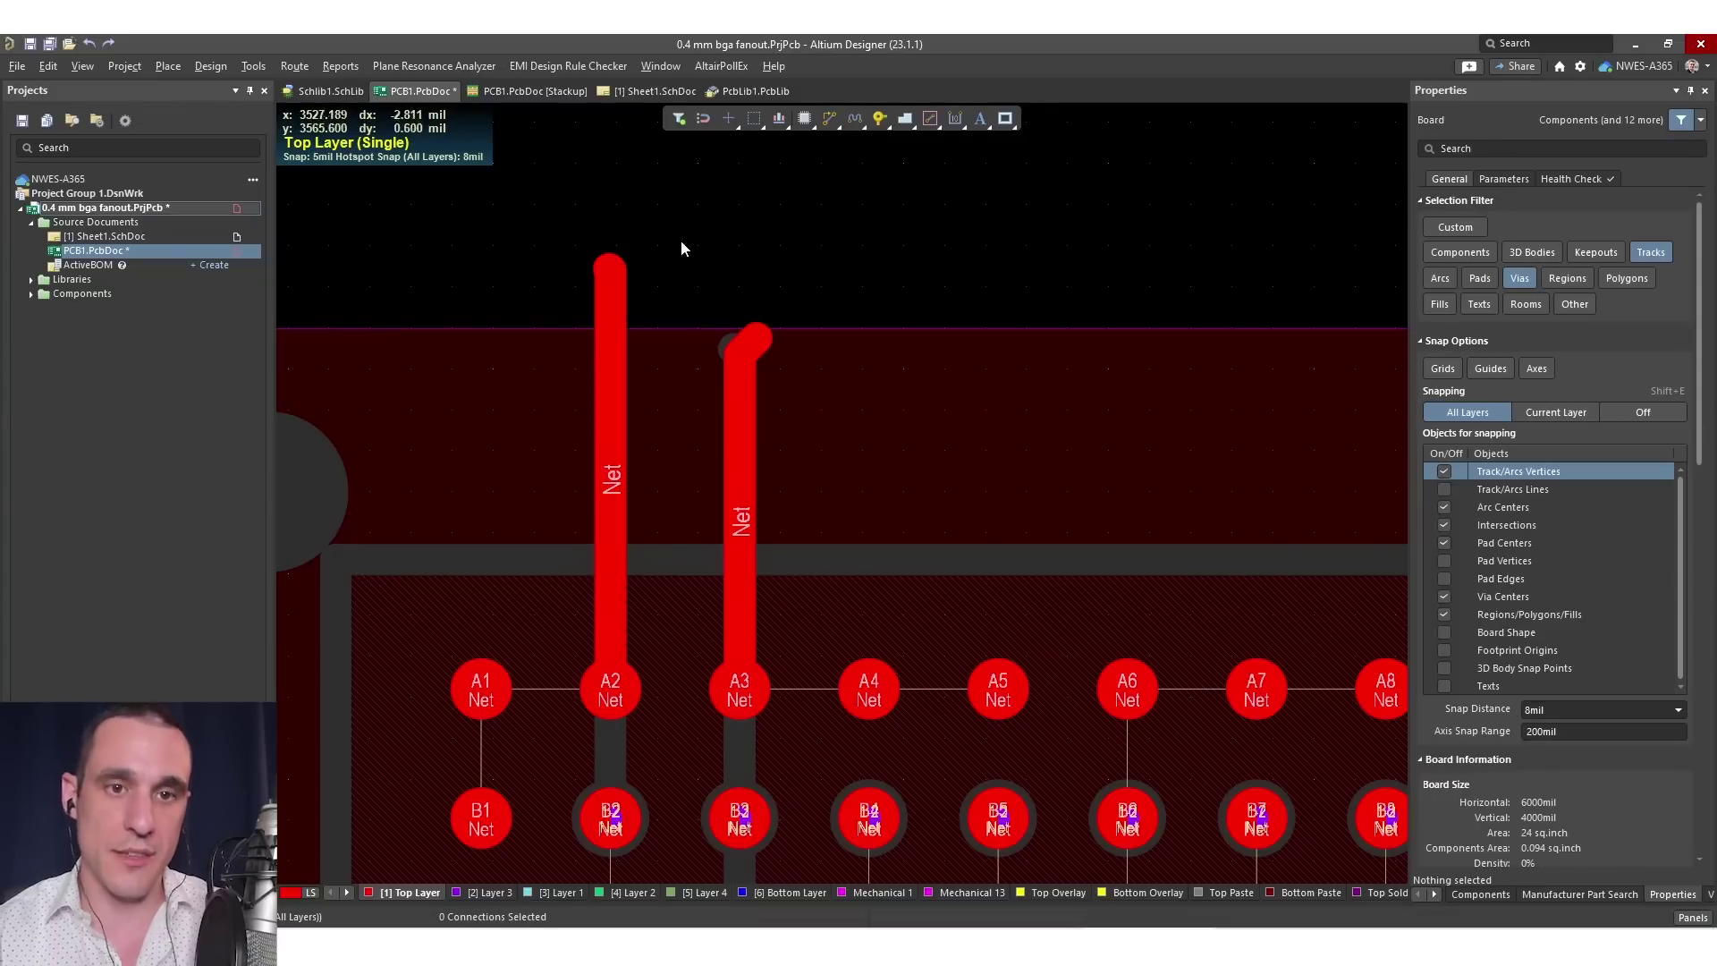
Set the thickness of the Dielectric 4 prepreg to 2 mil in the layer stackup and return to the PCB layout
{"action": "left_click", "coordinate": [540, 91]}
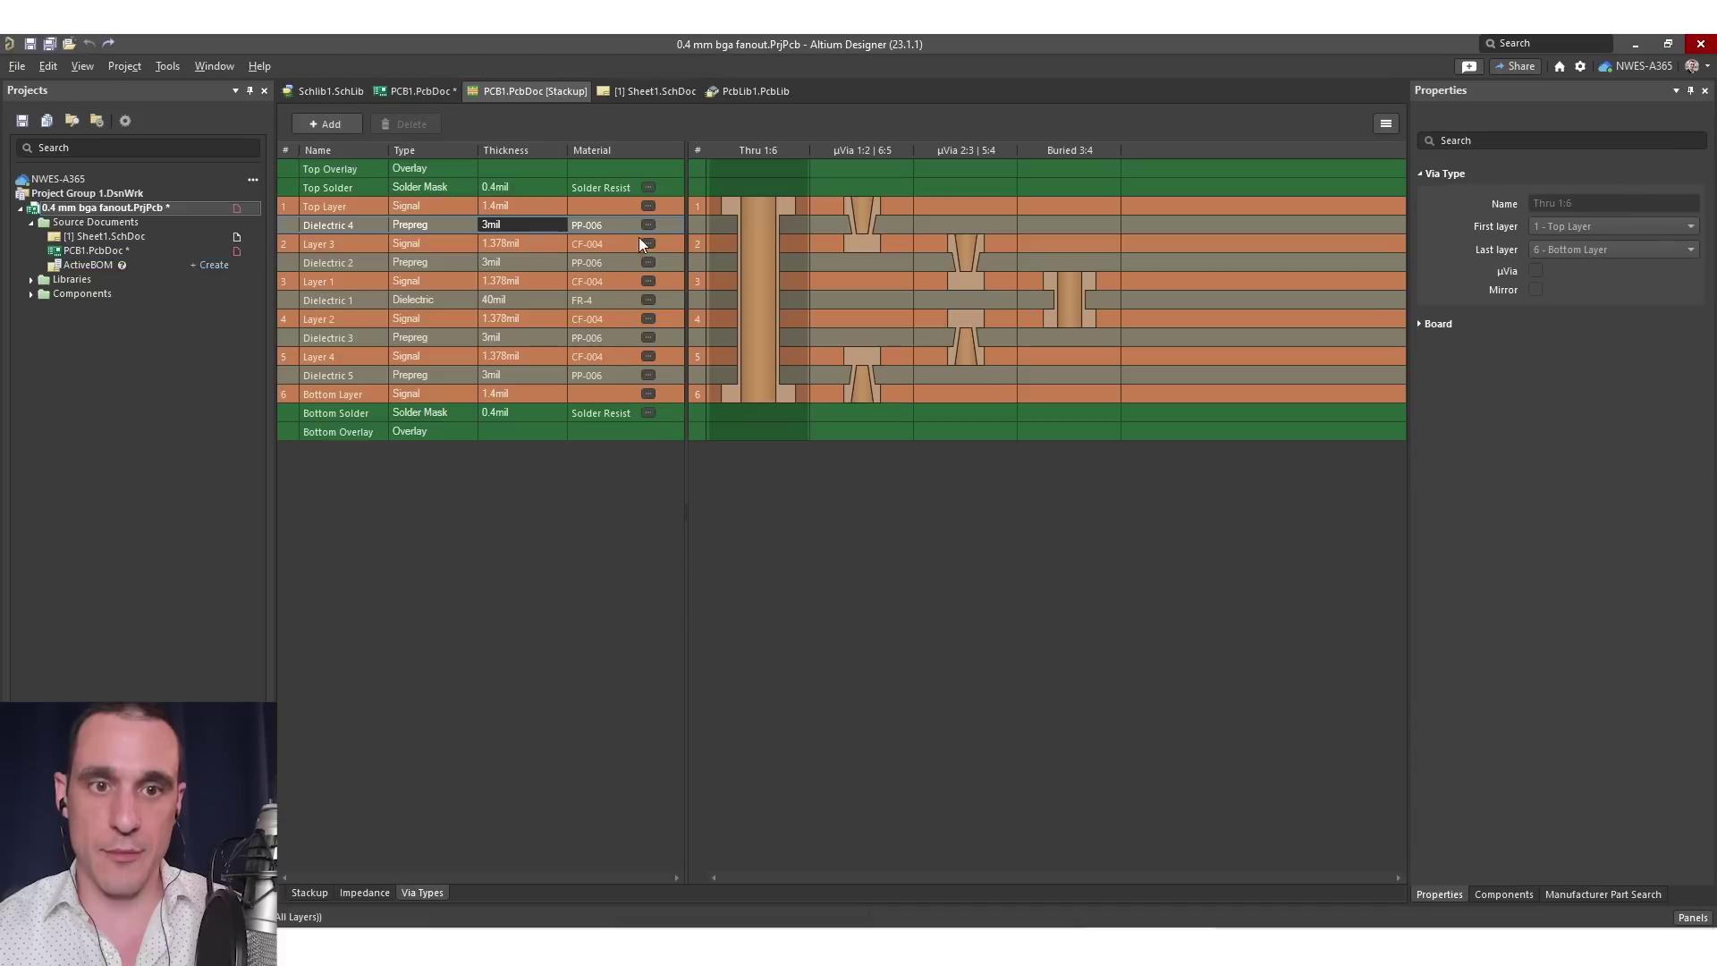
{"action": "type", "text": "2"}
{"action": "key", "text": "Return"}
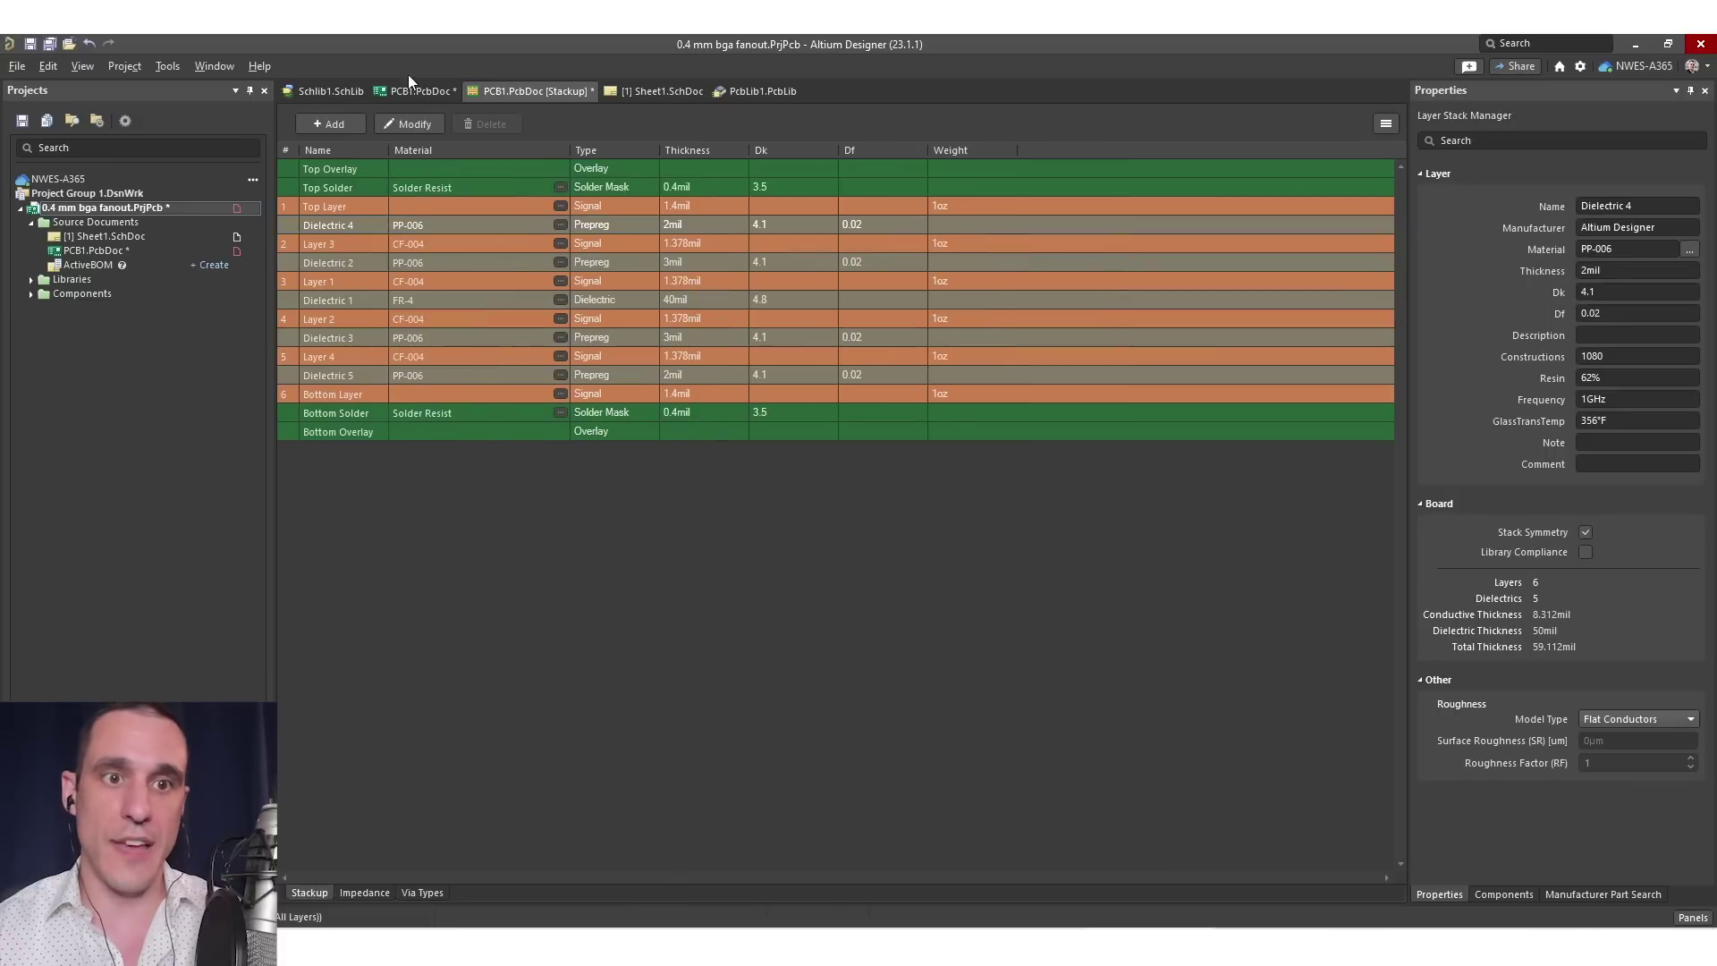
{"action": "left_click", "coordinate": [416, 93]}
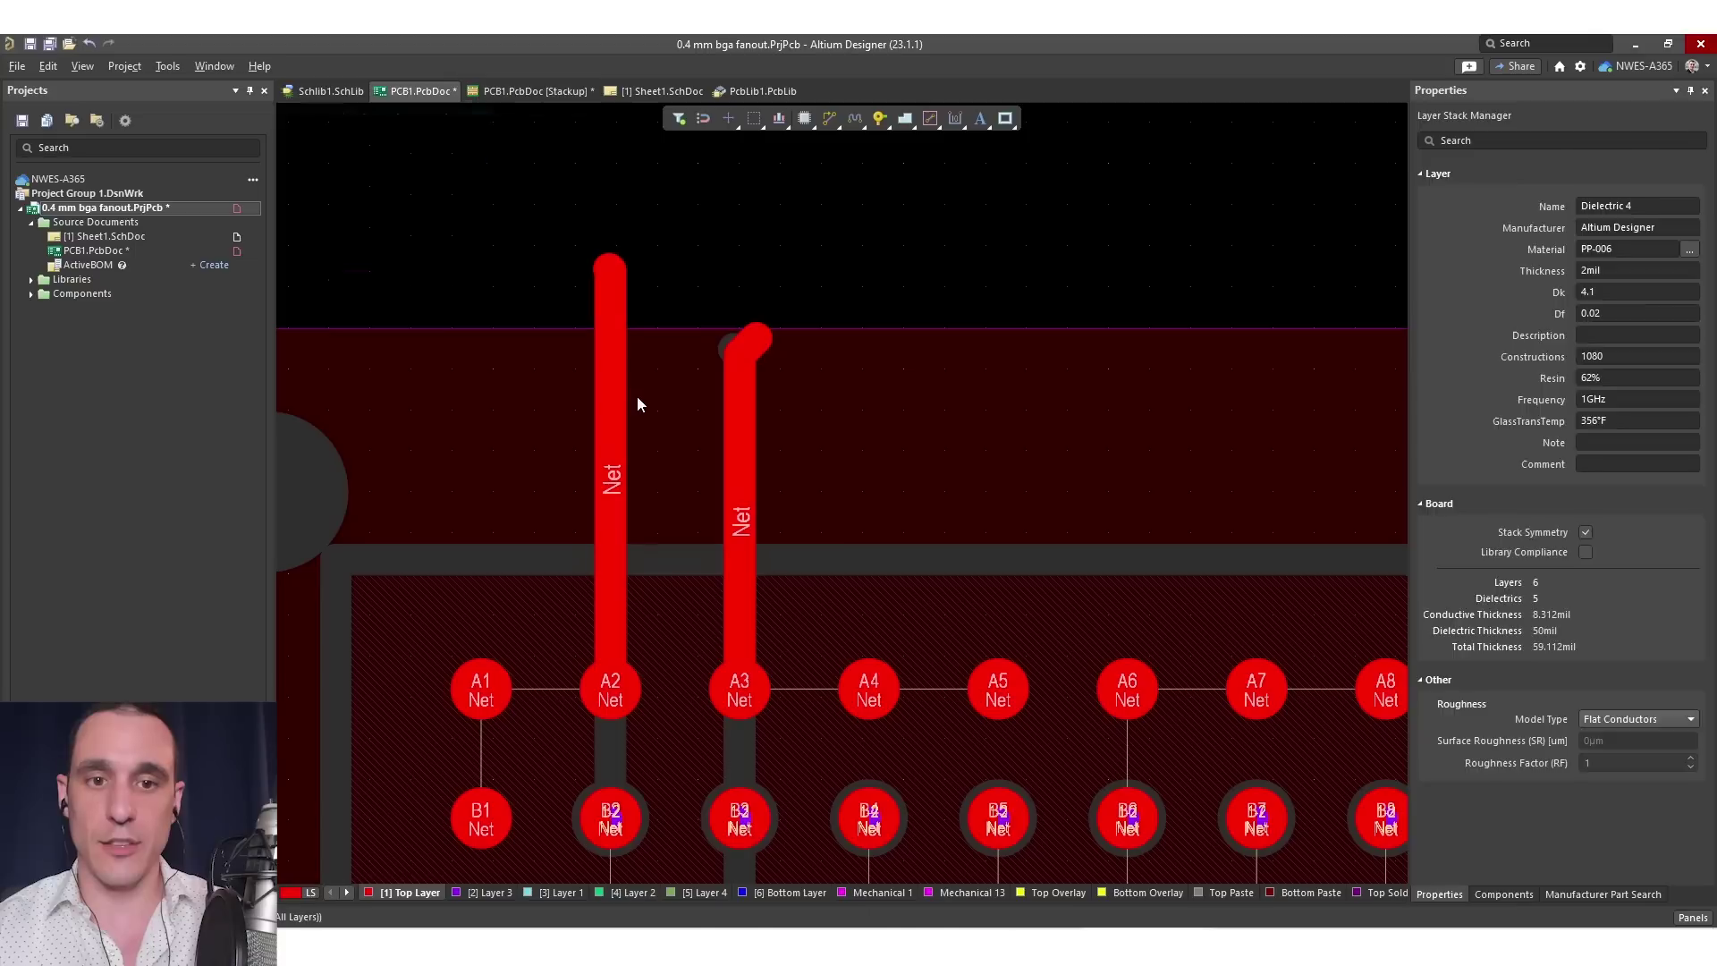
Examine U1's trace from pad A2 alongside U2's escape traces from pads A2 and B3
{"action": "left_click", "coordinate": [614, 379]}
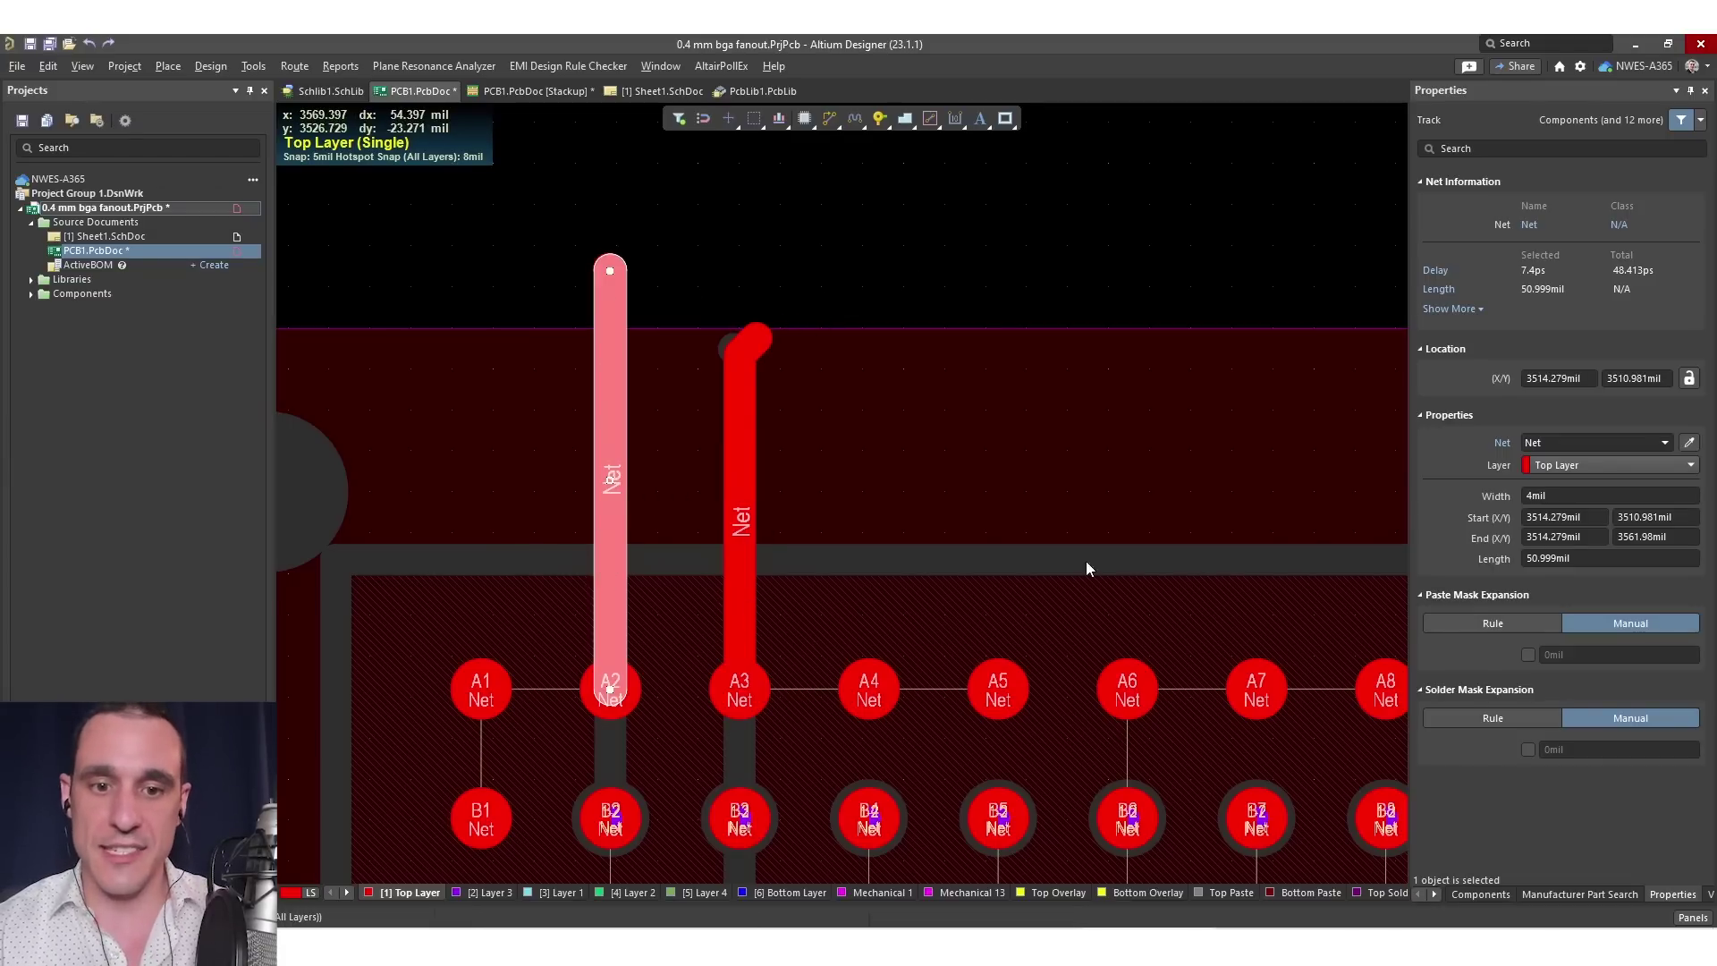
{"action": "scroll", "coordinate": [1086, 561], "scroll_direction": "right", "scroll_amount": 5}
{"action": "scroll", "coordinate": [1086, 561], "scroll_direction": "down", "scroll_amount": 1}
{"action": "scroll", "coordinate": [1092, 565], "scroll_direction": "down", "scroll_amount": 3, "text": "ctrl"}
{"action": "right_click_drag", "start_coordinate": [1092, 565], "coordinate": [455, 602]}
{"action": "scroll", "coordinate": [1138, 507], "scroll_direction": "right", "scroll_amount": 2}
{"action": "scroll", "coordinate": [1136, 501], "scroll_direction": "up", "scroll_amount": 3, "text": "ctrl"}
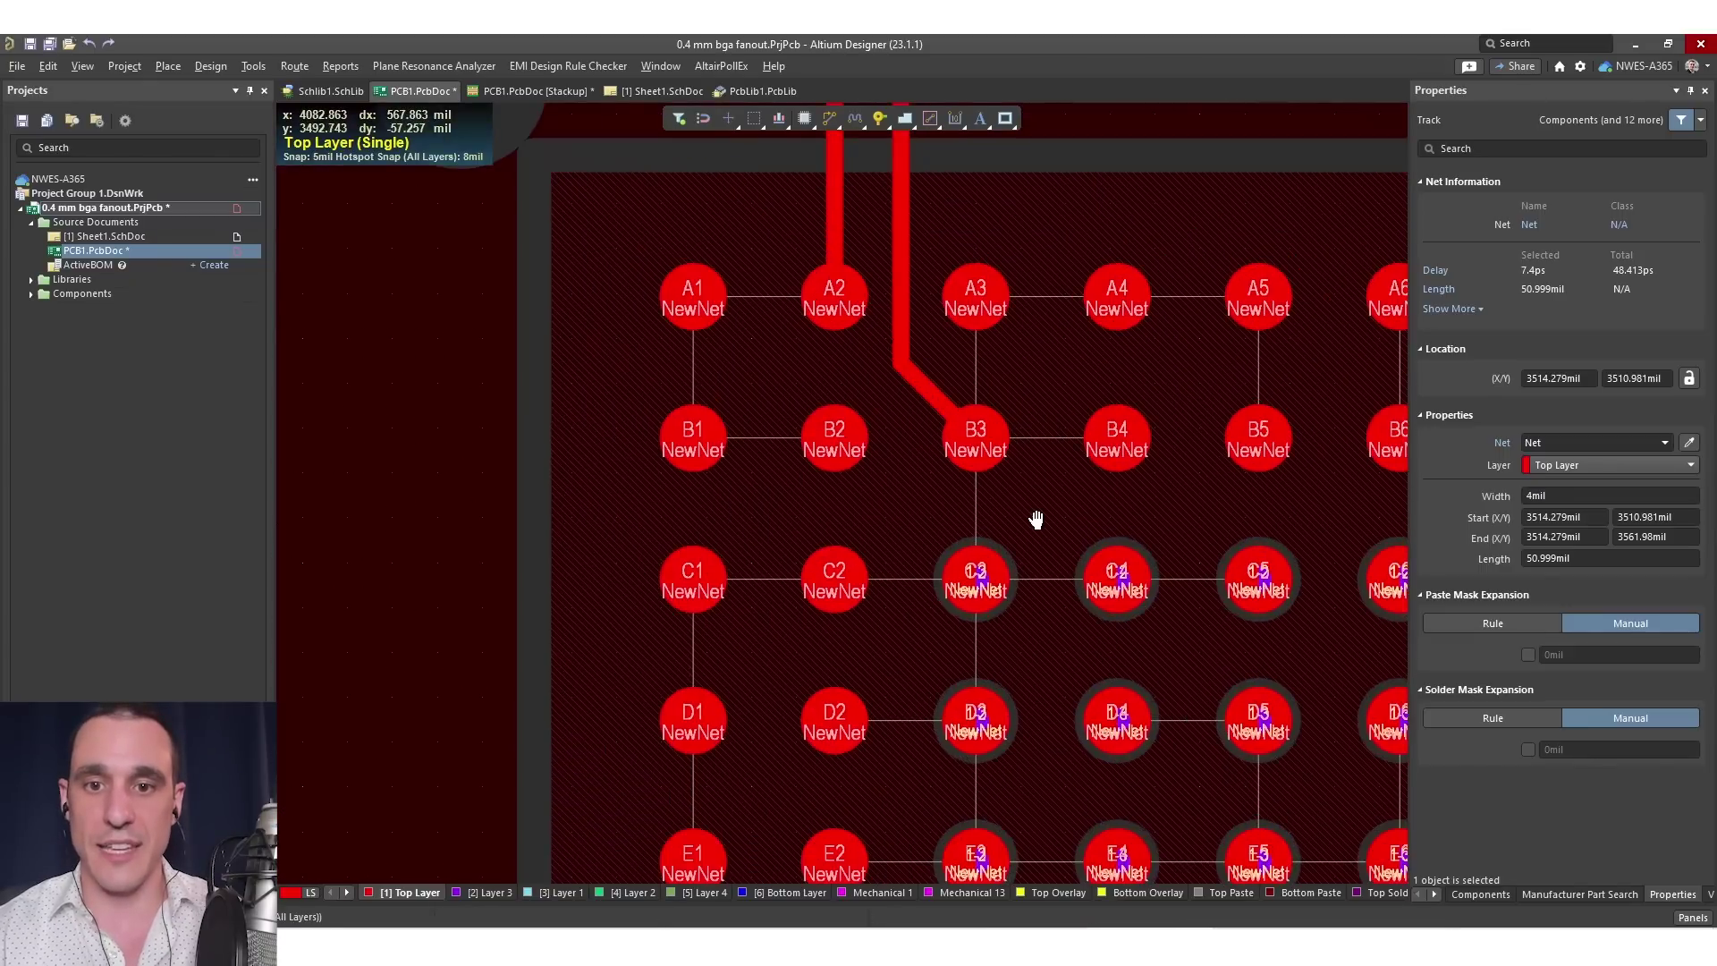
Shorten the straight 2 mil segment of U2's B3 trace to about 27 mil, ending just outside the component outline
{"action": "scroll", "coordinate": [1035, 598], "scroll_direction": "up", "scroll_amount": 2}
{"action": "scroll", "coordinate": [1035, 598], "scroll_direction": "down", "scroll_amount": 1, "text": "ctrl"}
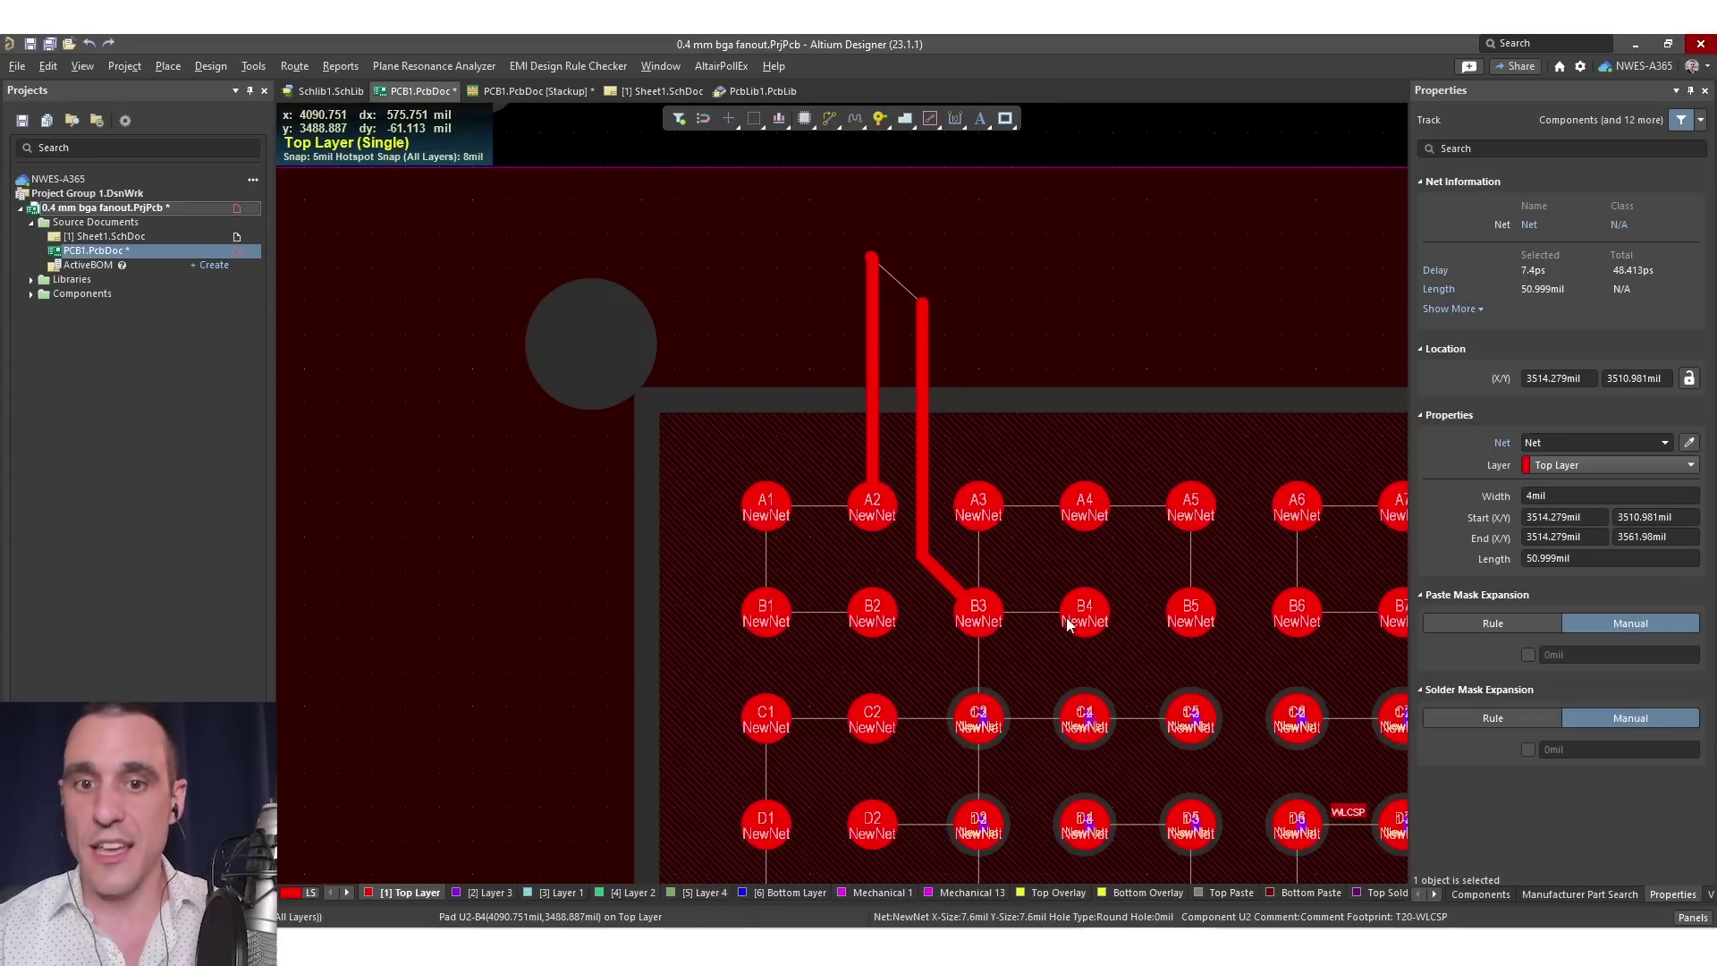
{"action": "scroll", "coordinate": [959, 440], "scroll_direction": "up", "scroll_amount": 2}
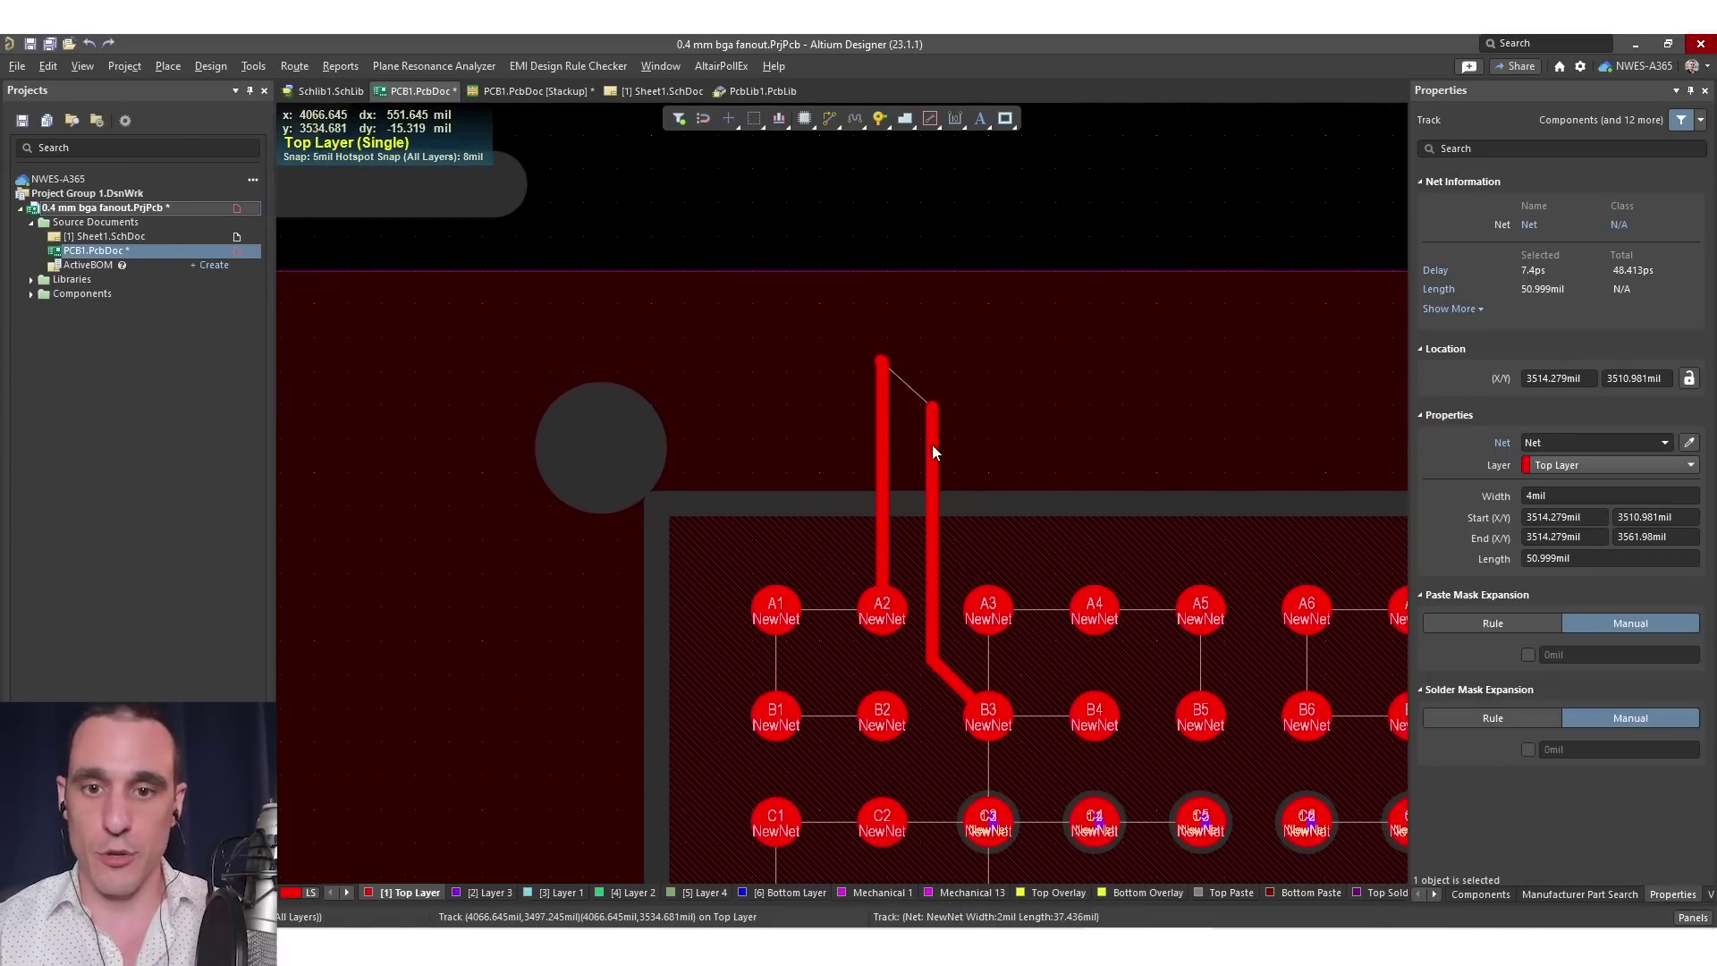
{"action": "left_click", "coordinate": [936, 481]}
{"action": "left_click_drag", "start_coordinate": [932, 408], "coordinate": [932, 480]}
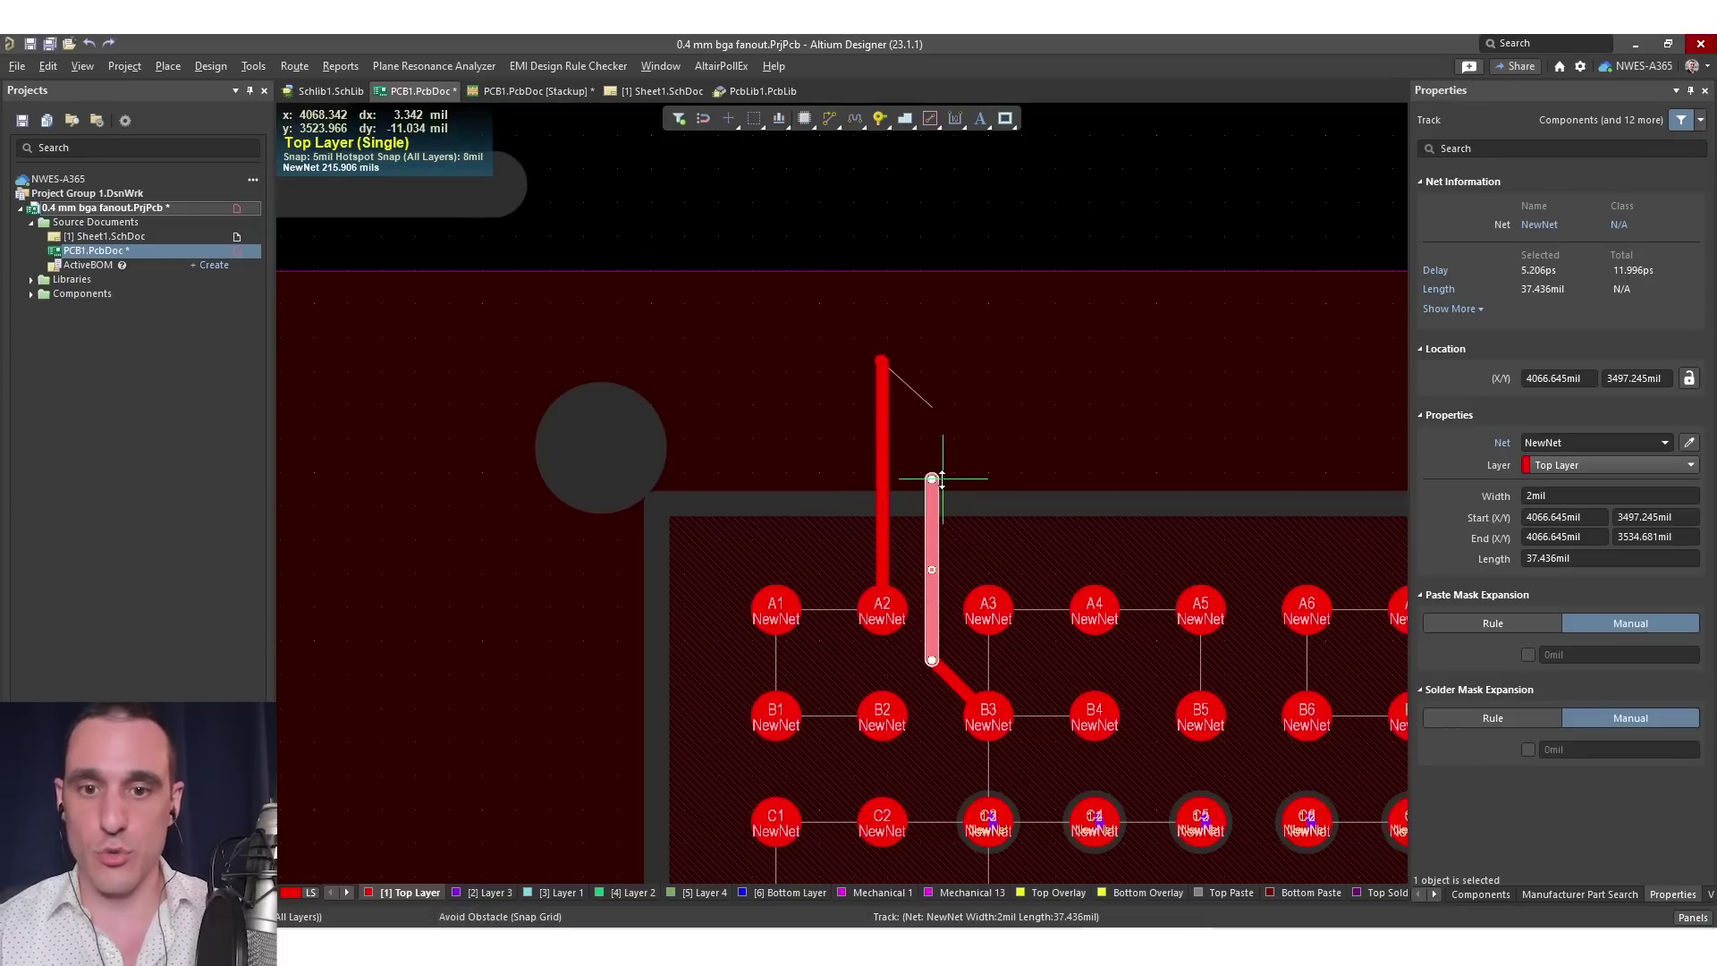
Extend U2's B3 trace on the Top Layer with a straight 4 mil wide segment about 41 mil long
{"action": "left_click", "coordinate": [829, 118]}
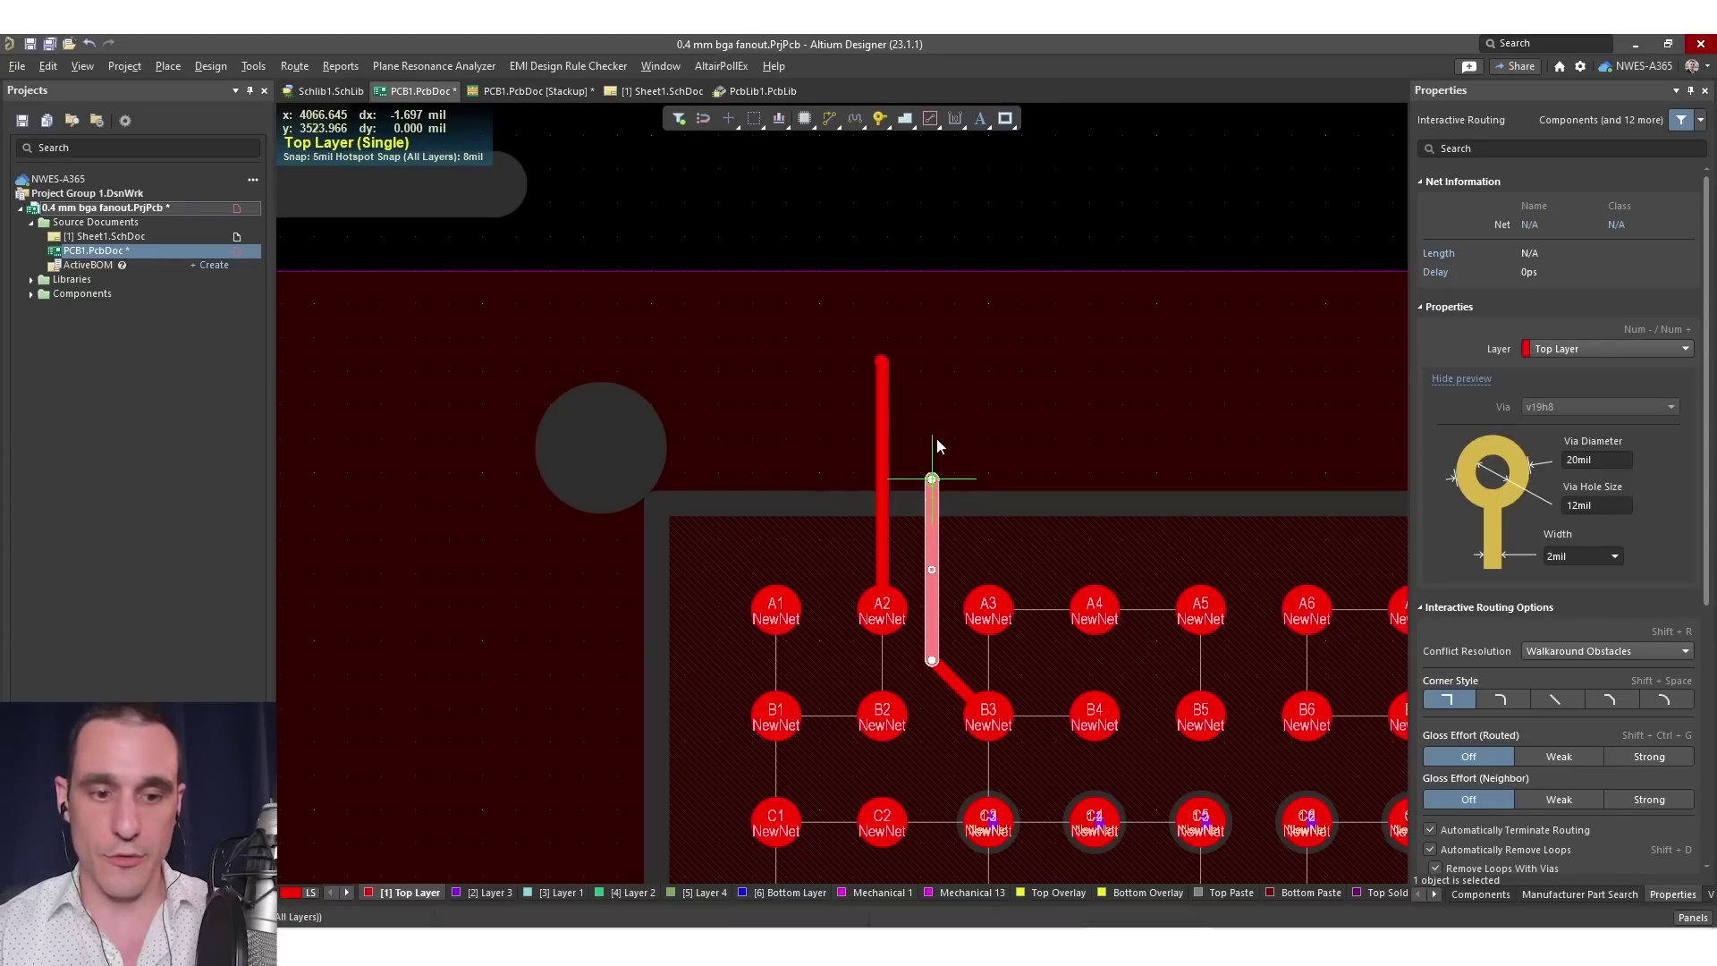
{"action": "key", "text": "Tab"}
{"action": "type", "text": "4"}
{"action": "key", "text": "Return"}
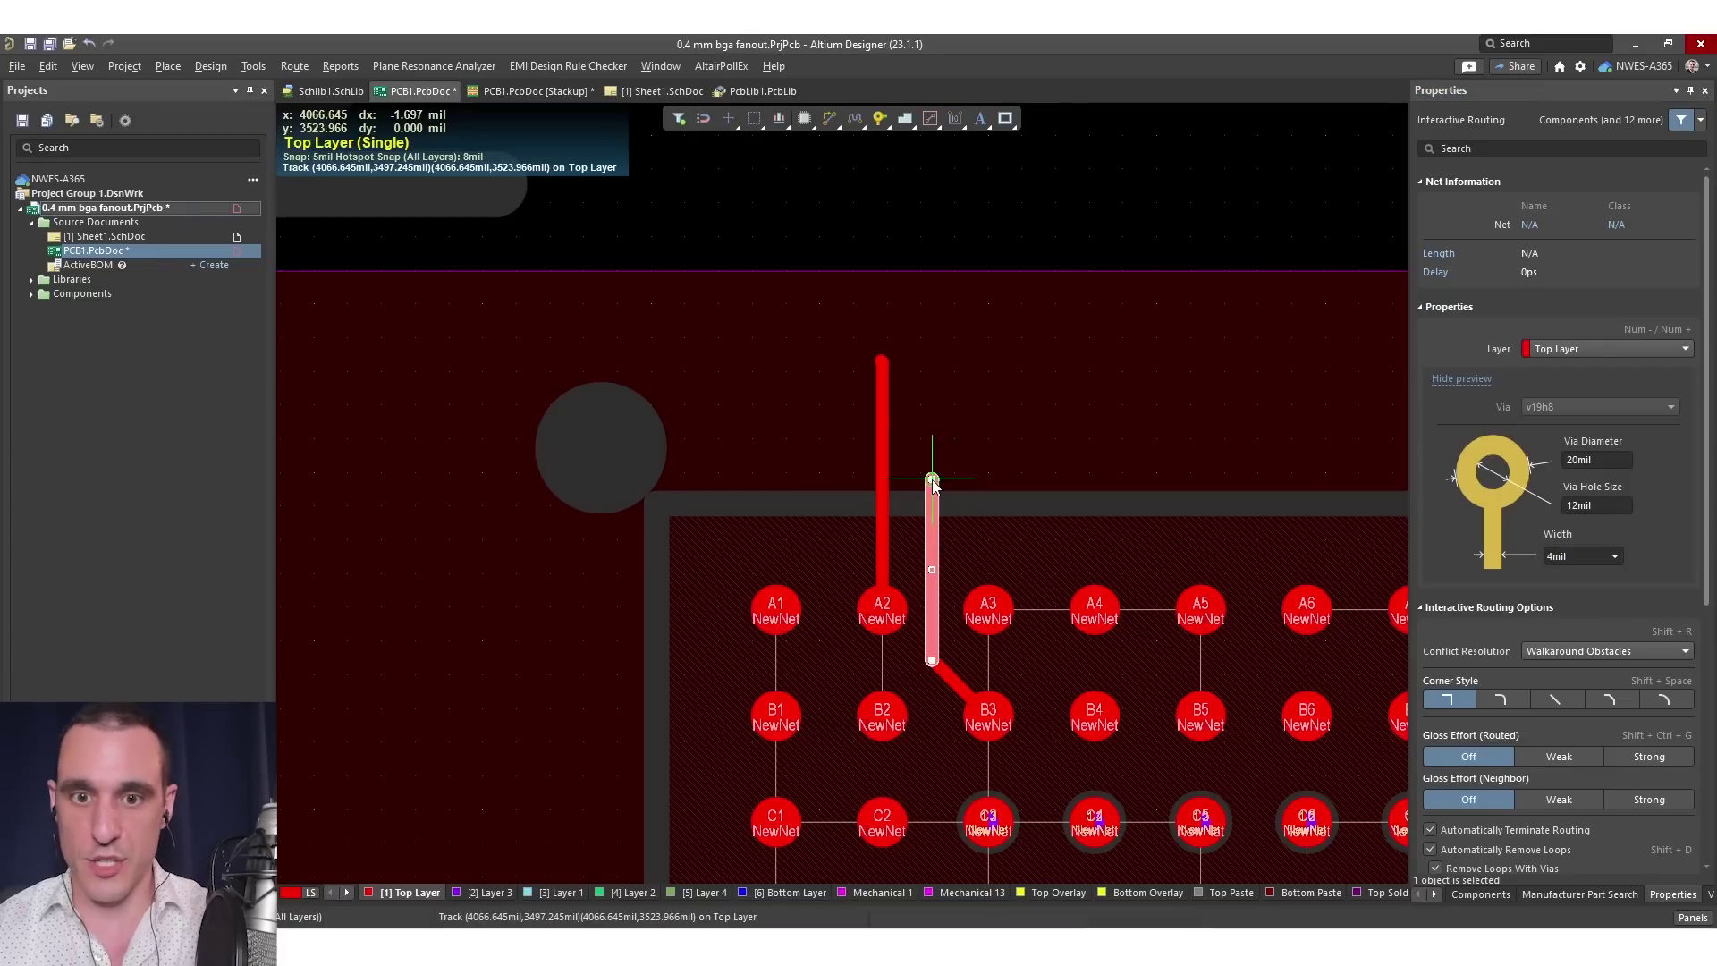
{"action": "key", "text": "shift+space"}
{"action": "key", "text": "Tab"}
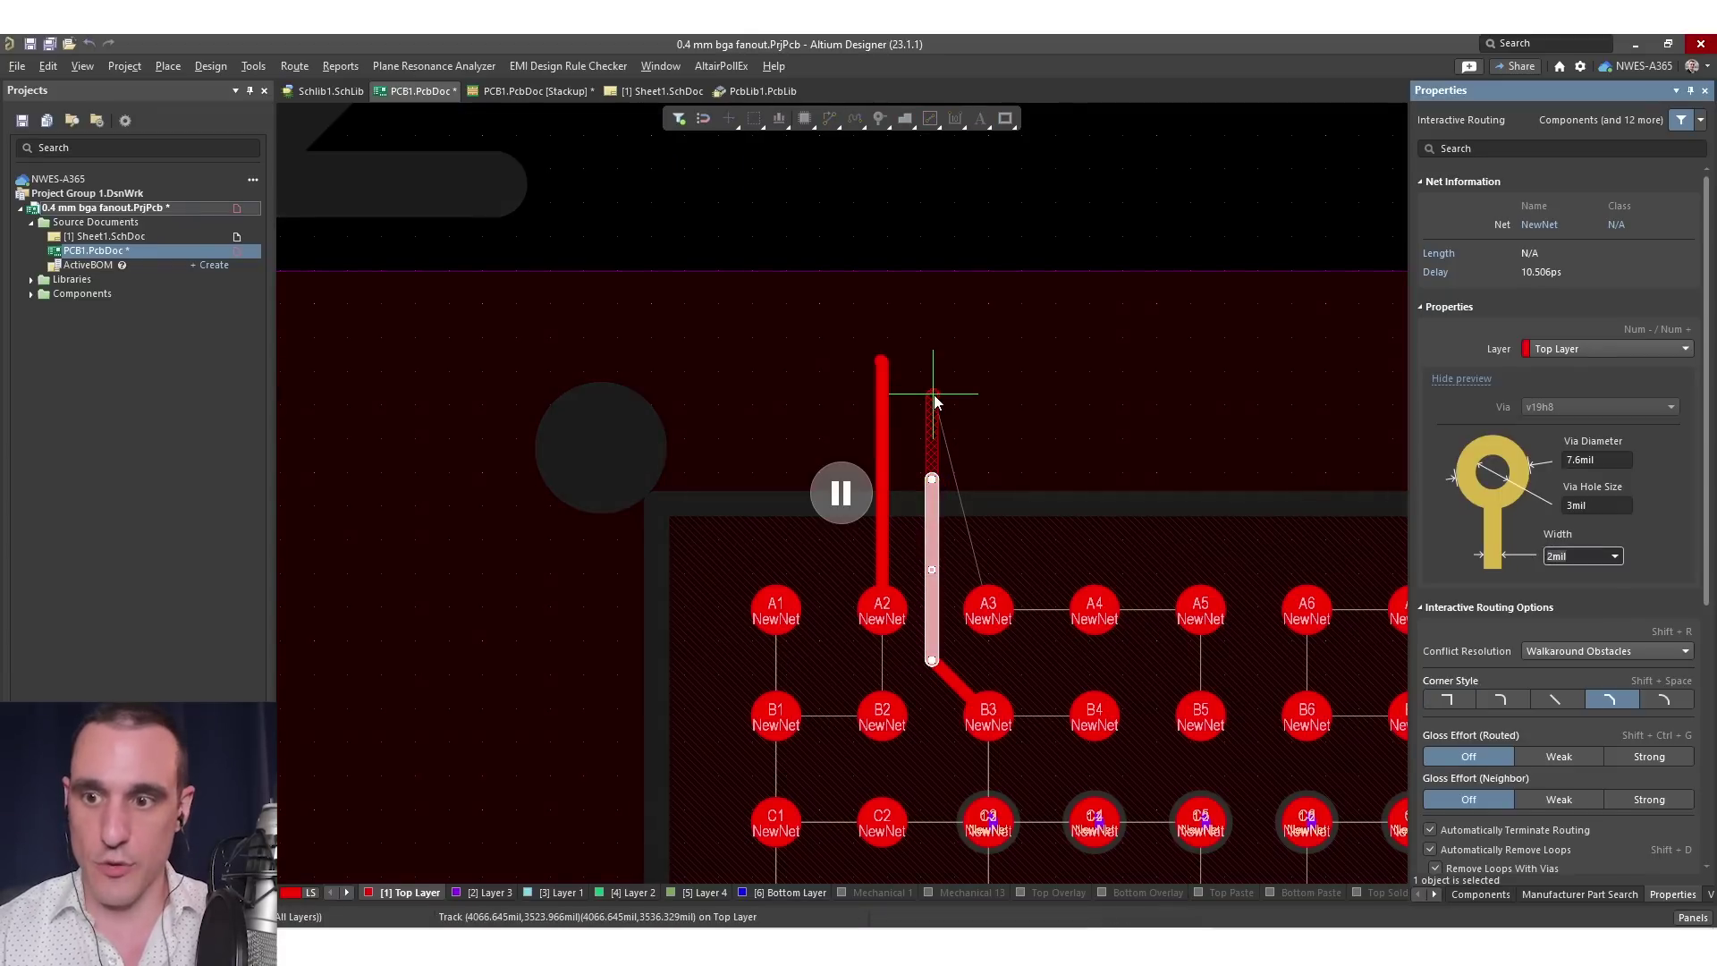
{"action": "type", "text": "4"}
{"action": "key", "text": "Return"}
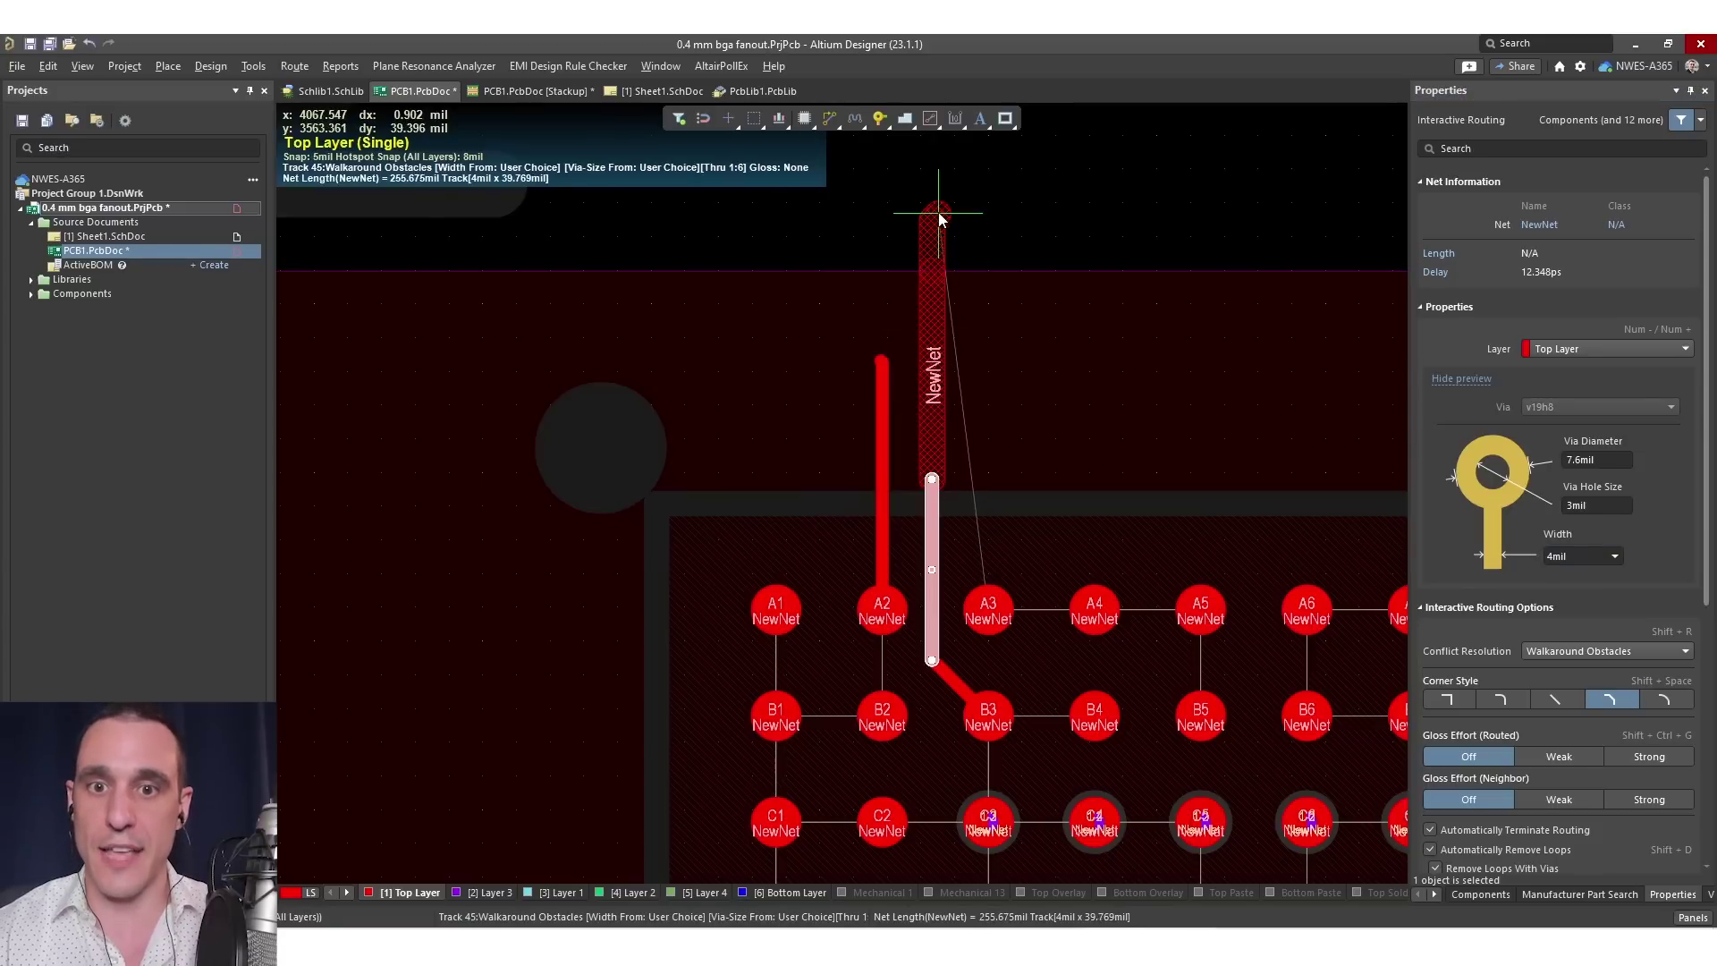
{"action": "left_click", "coordinate": [933, 208]}
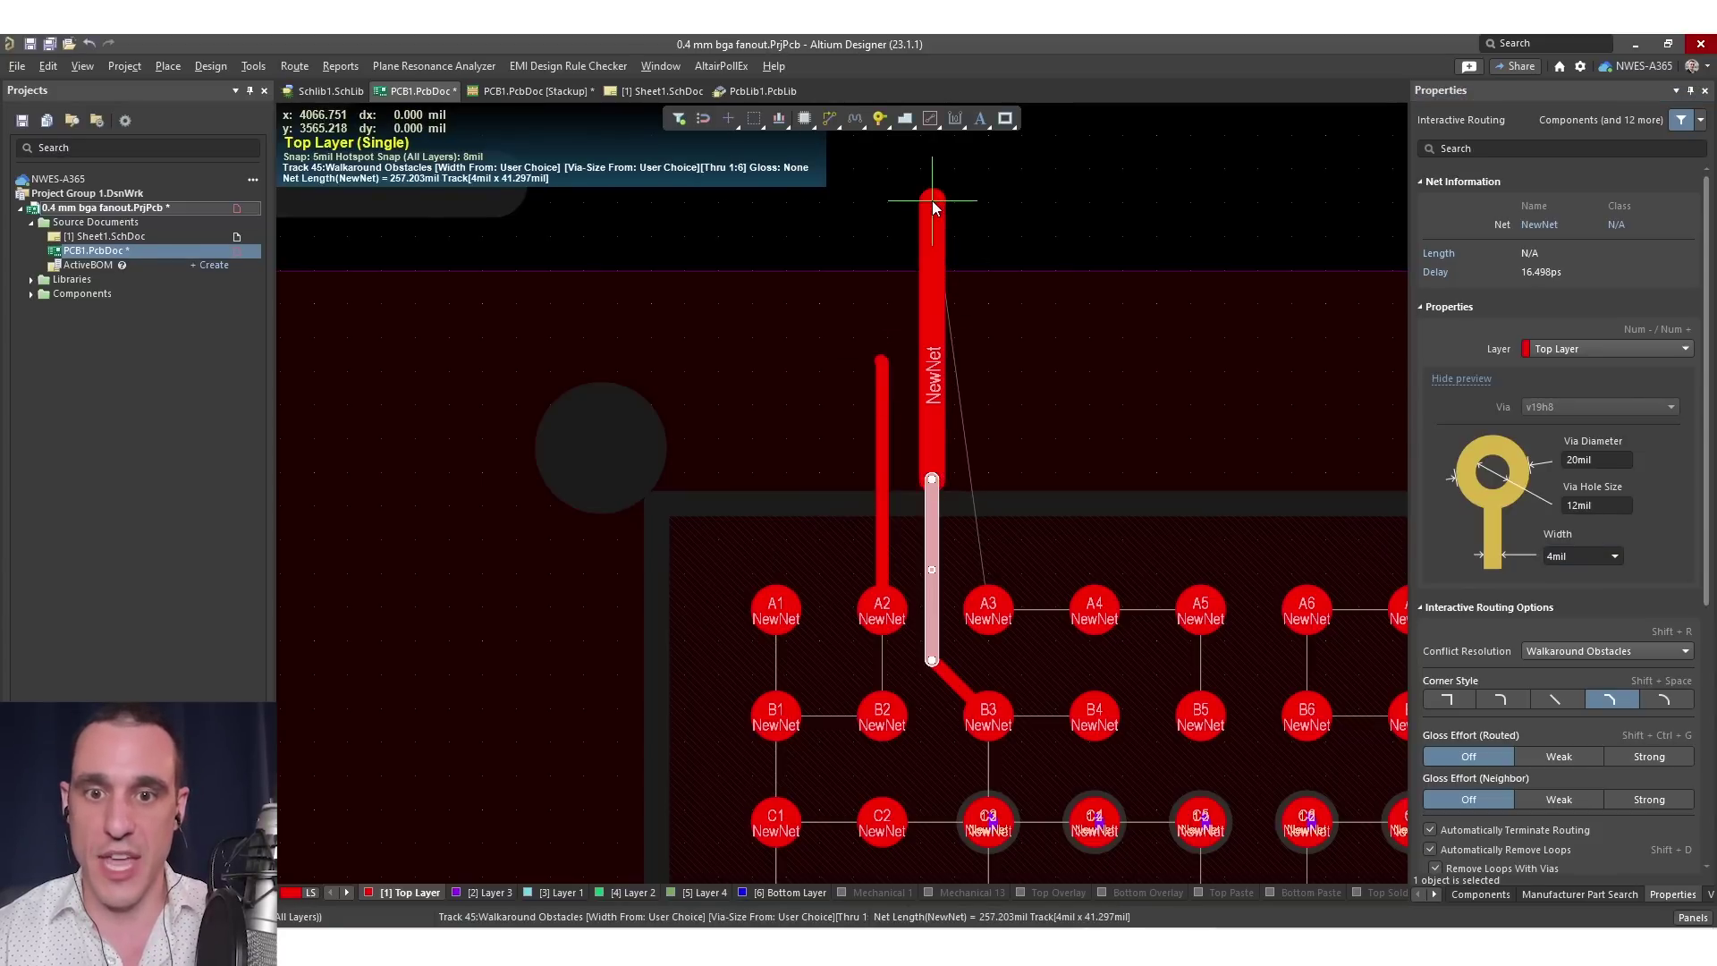
{"action": "key", "text": "Escape"}
{"action": "left_click", "coordinate": [1003, 448]}
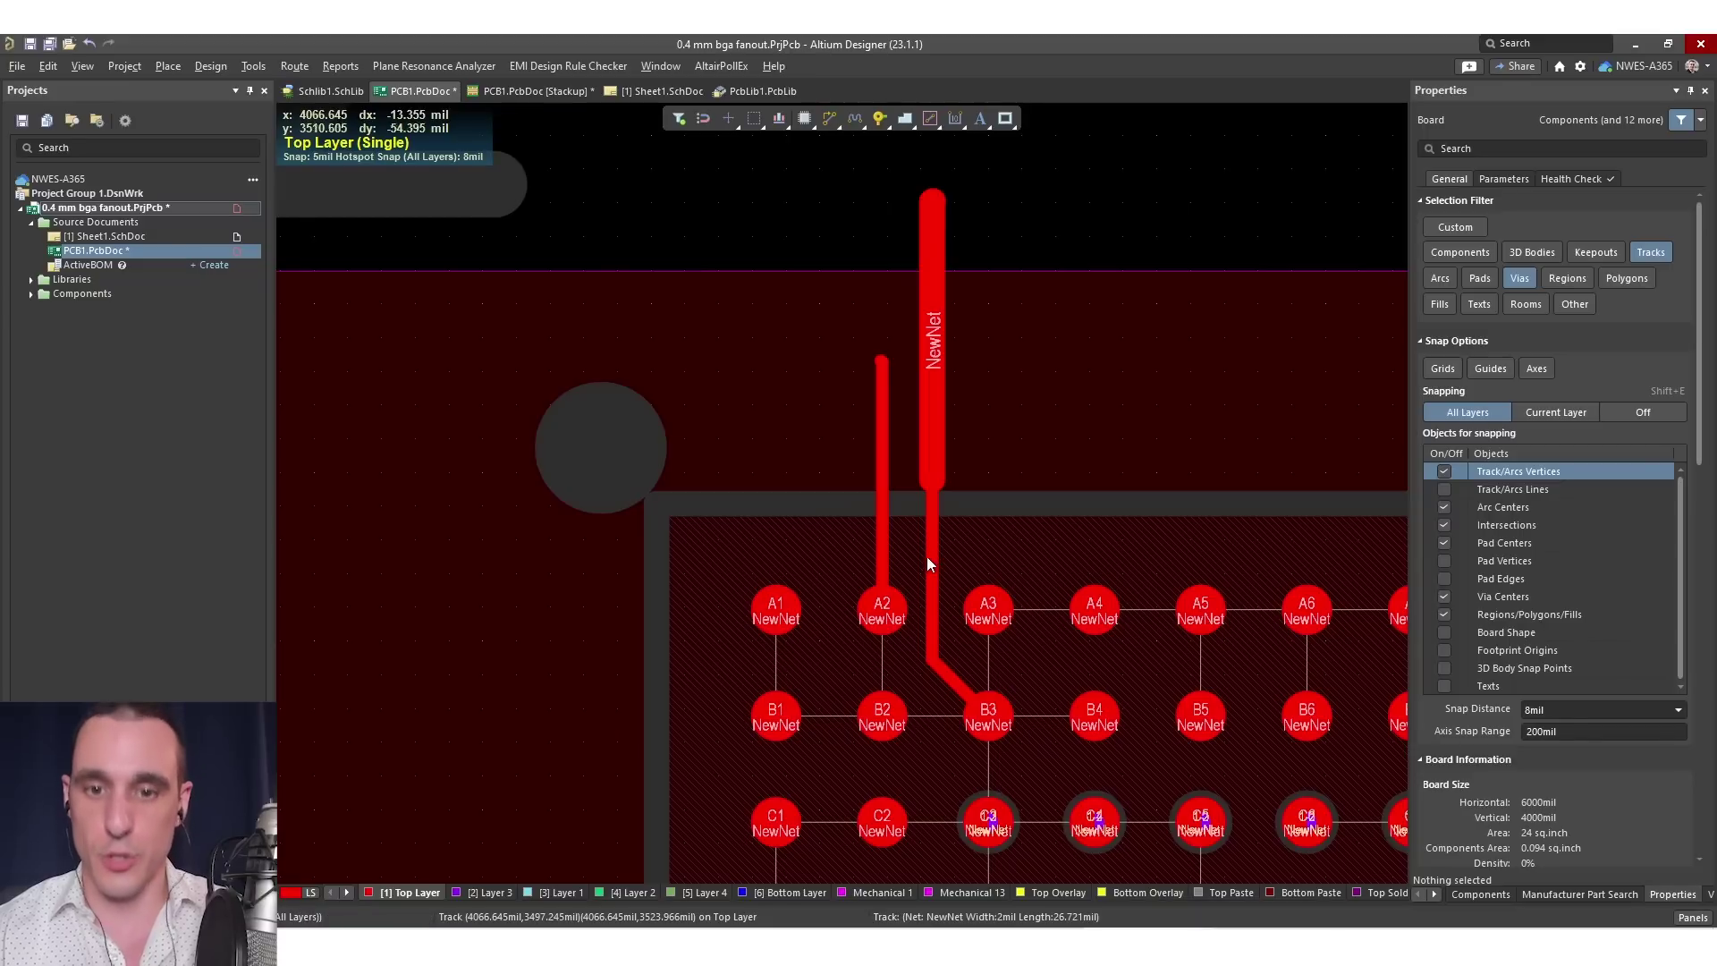
Inspect the width transition on U2's B3 trace and undo the 4 mil wide extension
{"action": "scroll", "coordinate": [936, 548], "scroll_direction": "up", "scroll_amount": 1, "text": "ctrl"}
{"action": "scroll", "coordinate": [928, 583], "scroll_direction": "up", "scroll_amount": 1, "text": "ctrl"}
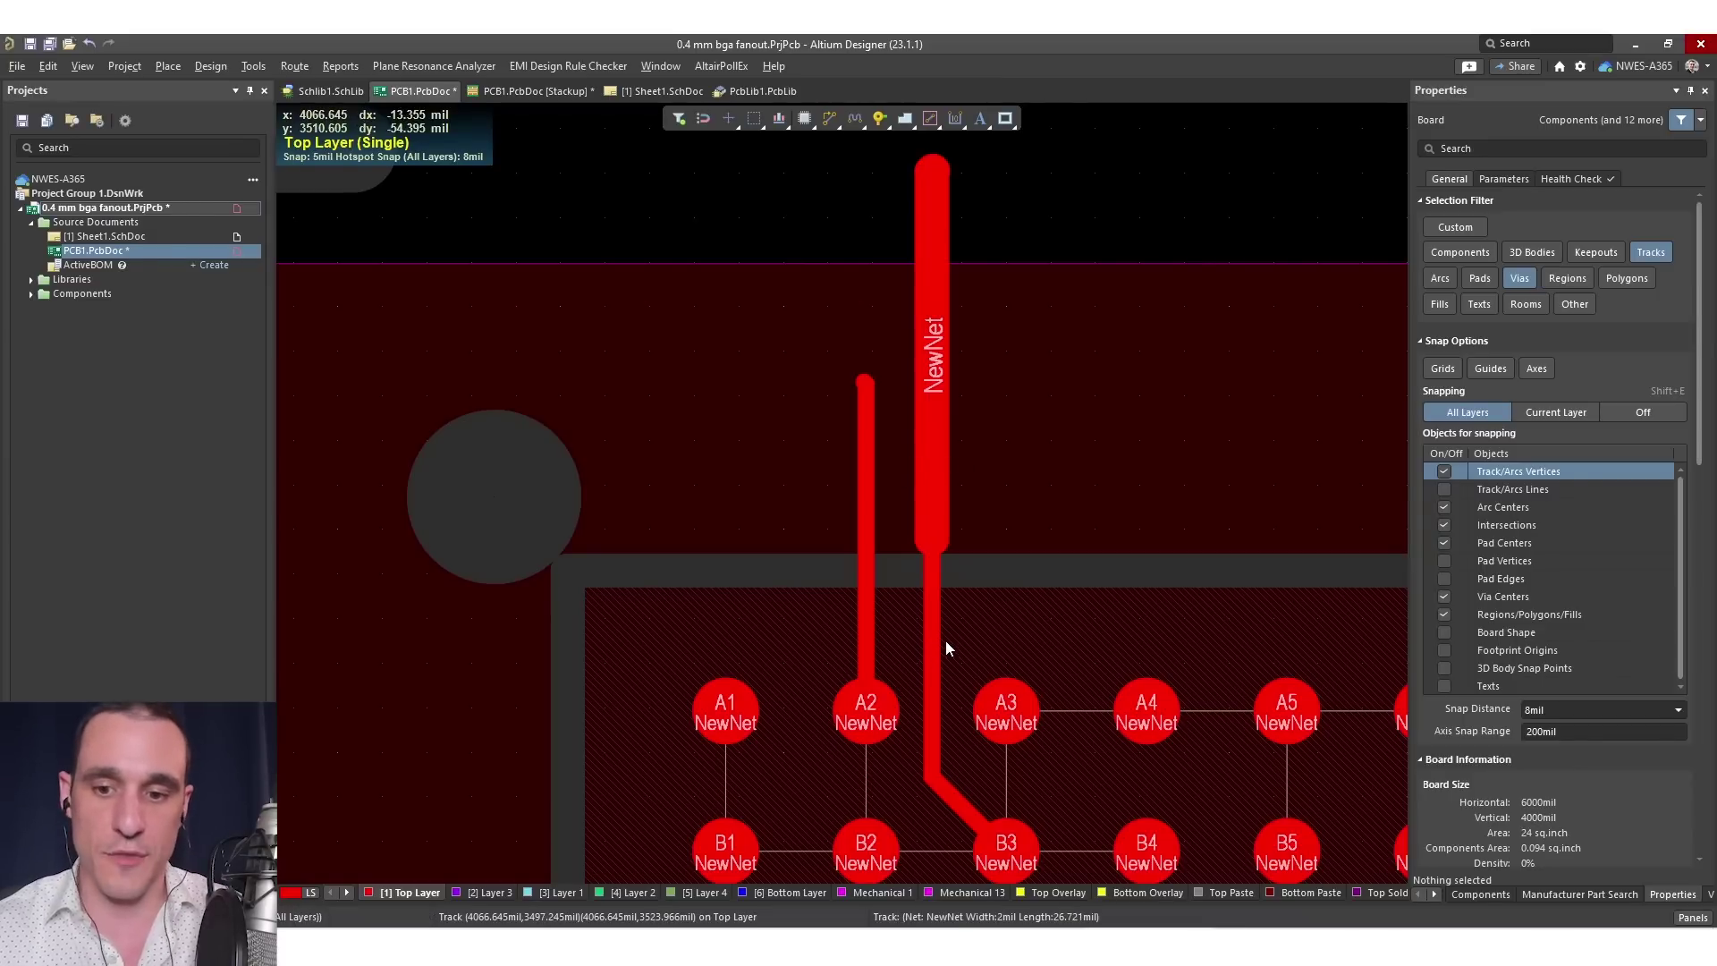
{"action": "key", "text": "ctrl+z"}
{"action": "scroll", "coordinate": [1000, 331], "scroll_direction": "down", "scroll_amount": 10}
{"action": "scroll", "coordinate": [1000, 331], "scroll_direction": "right", "scroll_amount": 8}
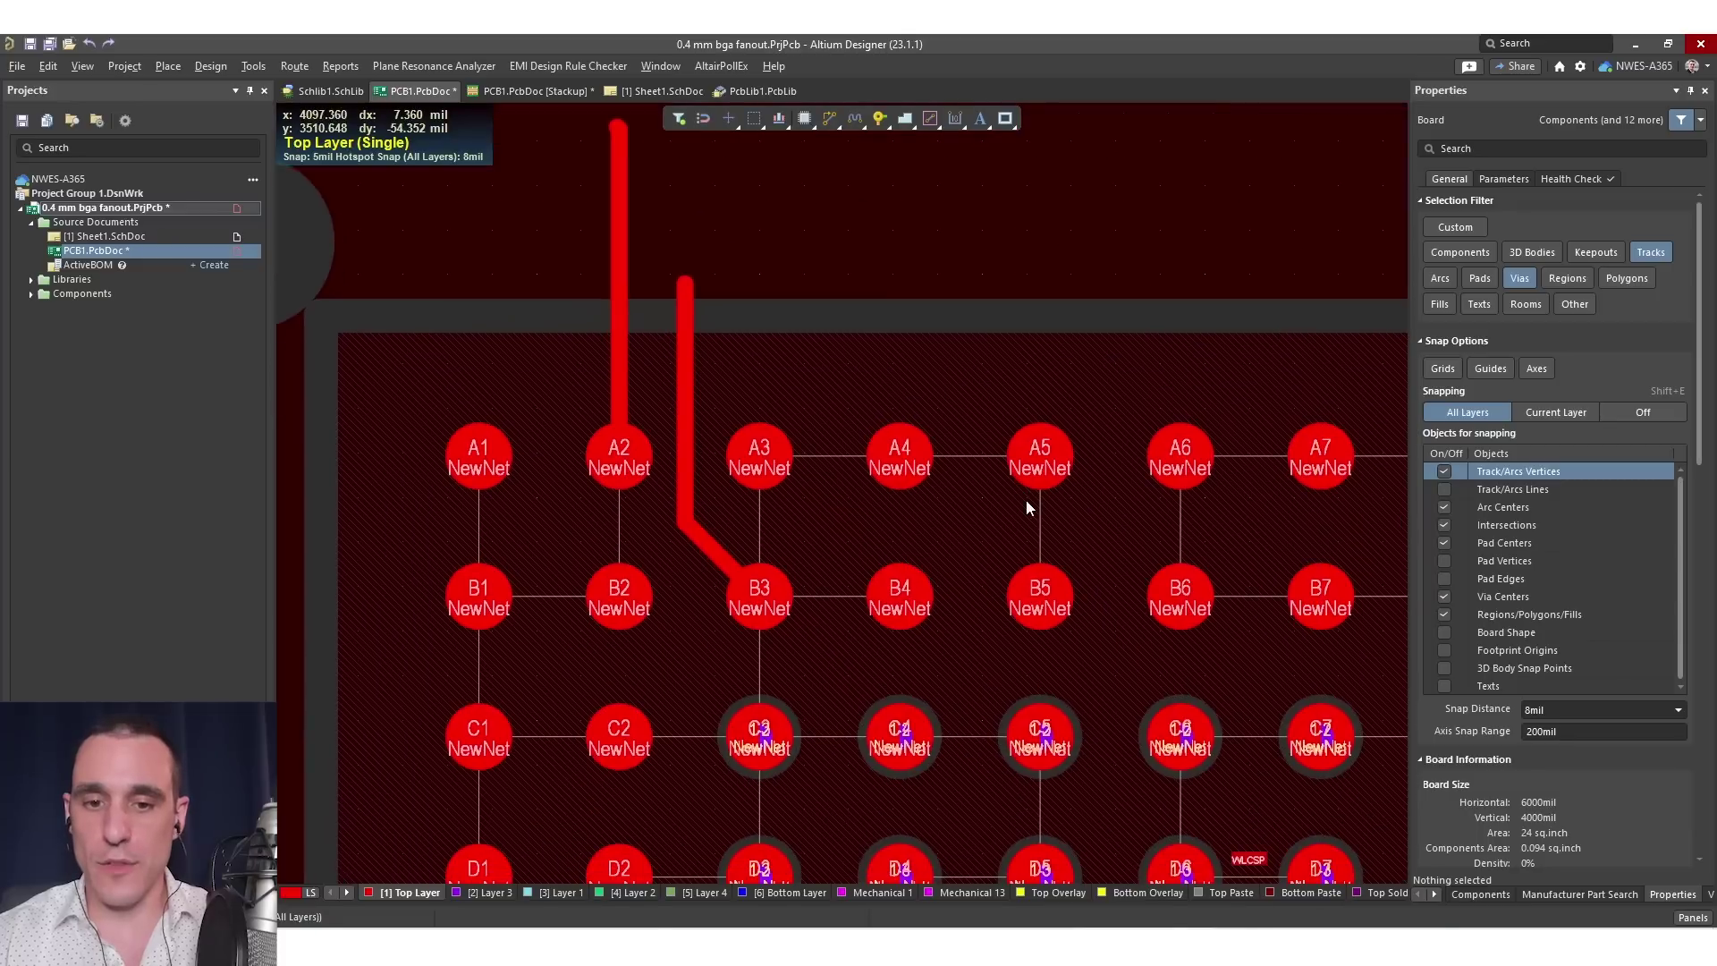
Review the available Fanout routing options and U2's full pad array
{"action": "scroll", "coordinate": [808, 501], "scroll_direction": "down", "scroll_amount": 2, "text": "ctrl"}
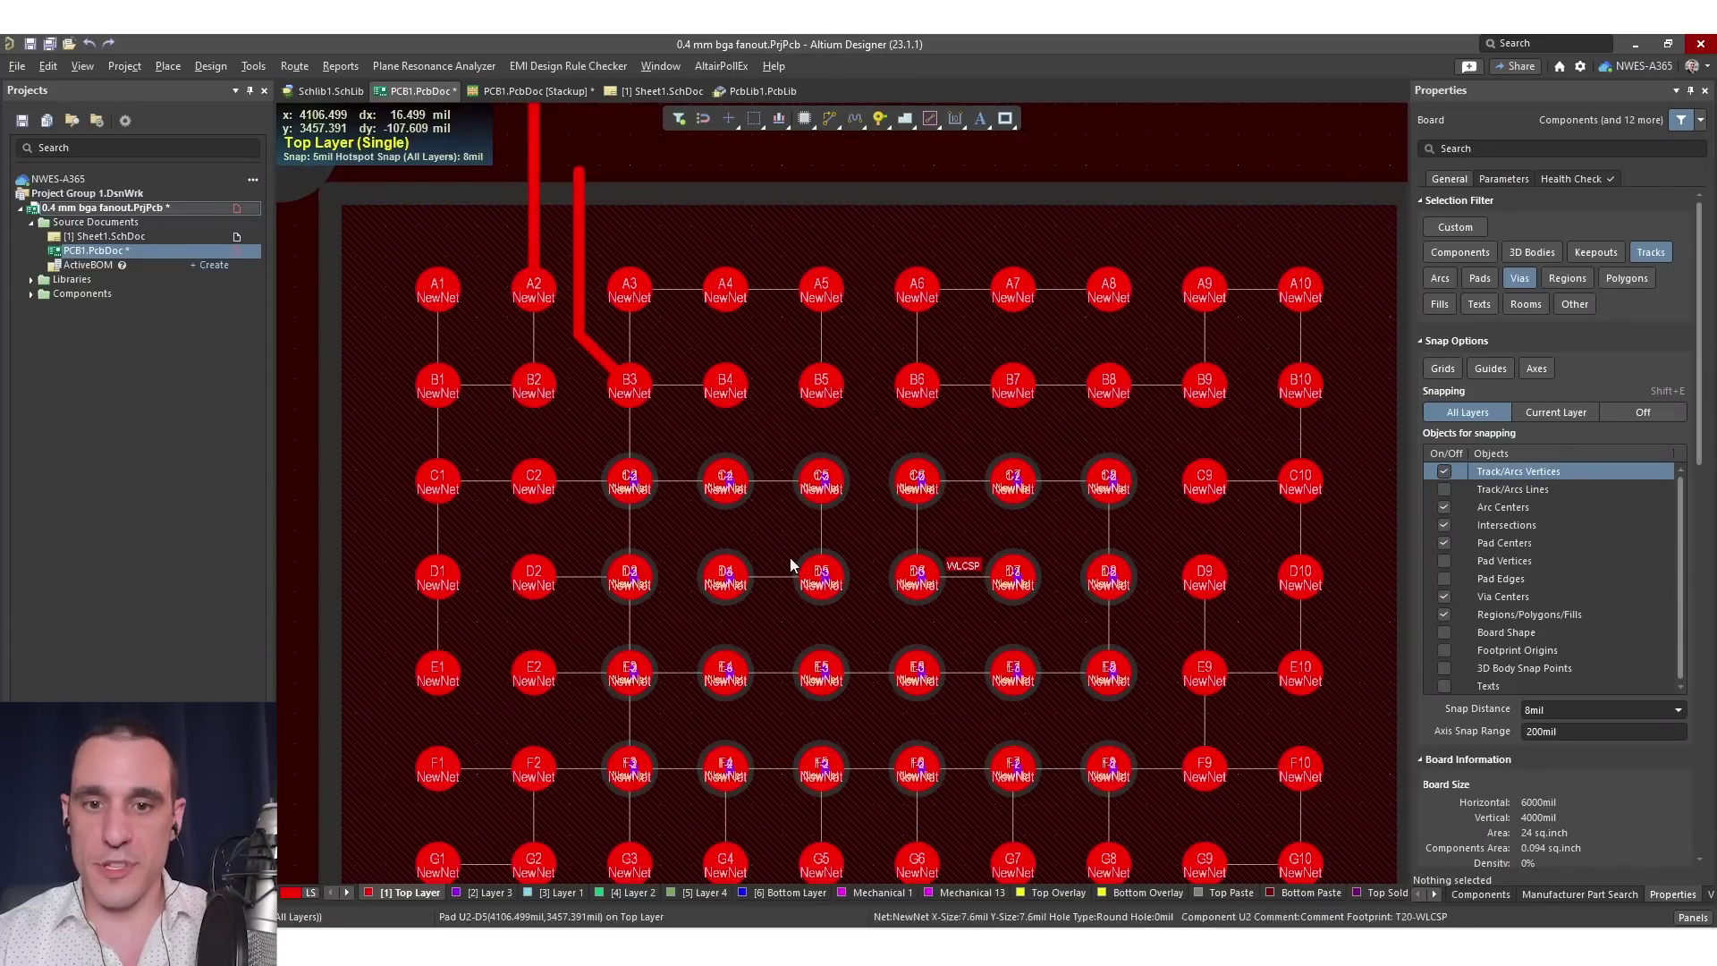
{"action": "left_click", "coordinate": [294, 66]}
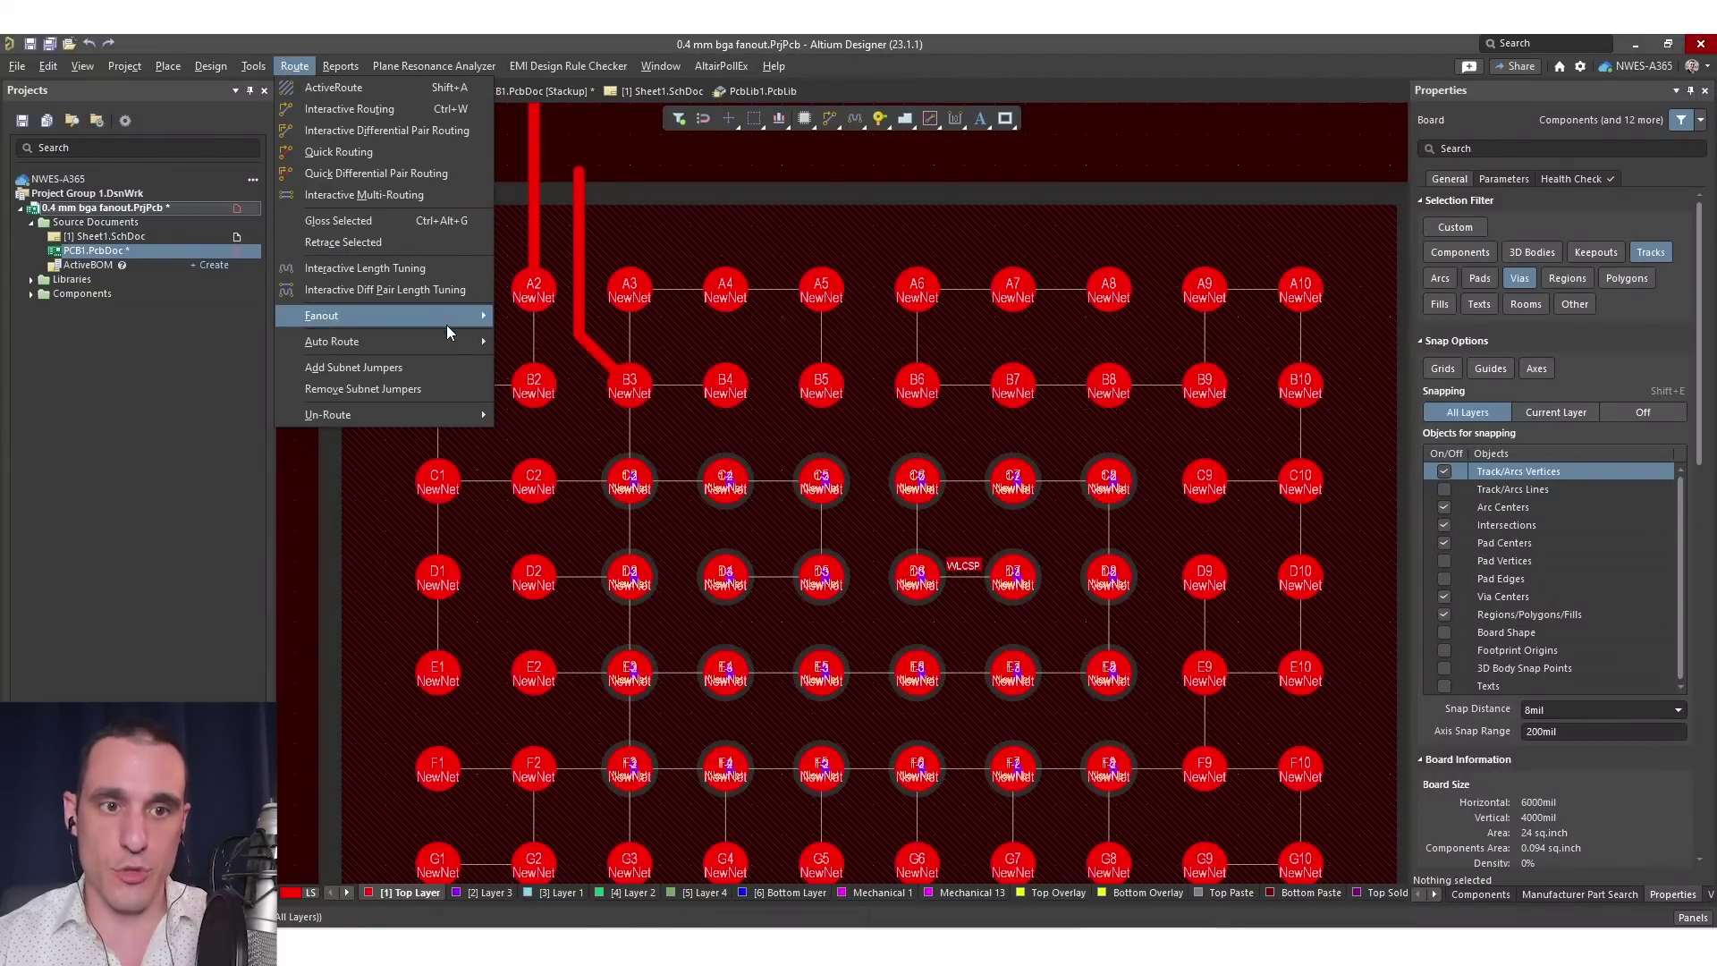
{"action": "mouse_move", "coordinate": [447, 318]}
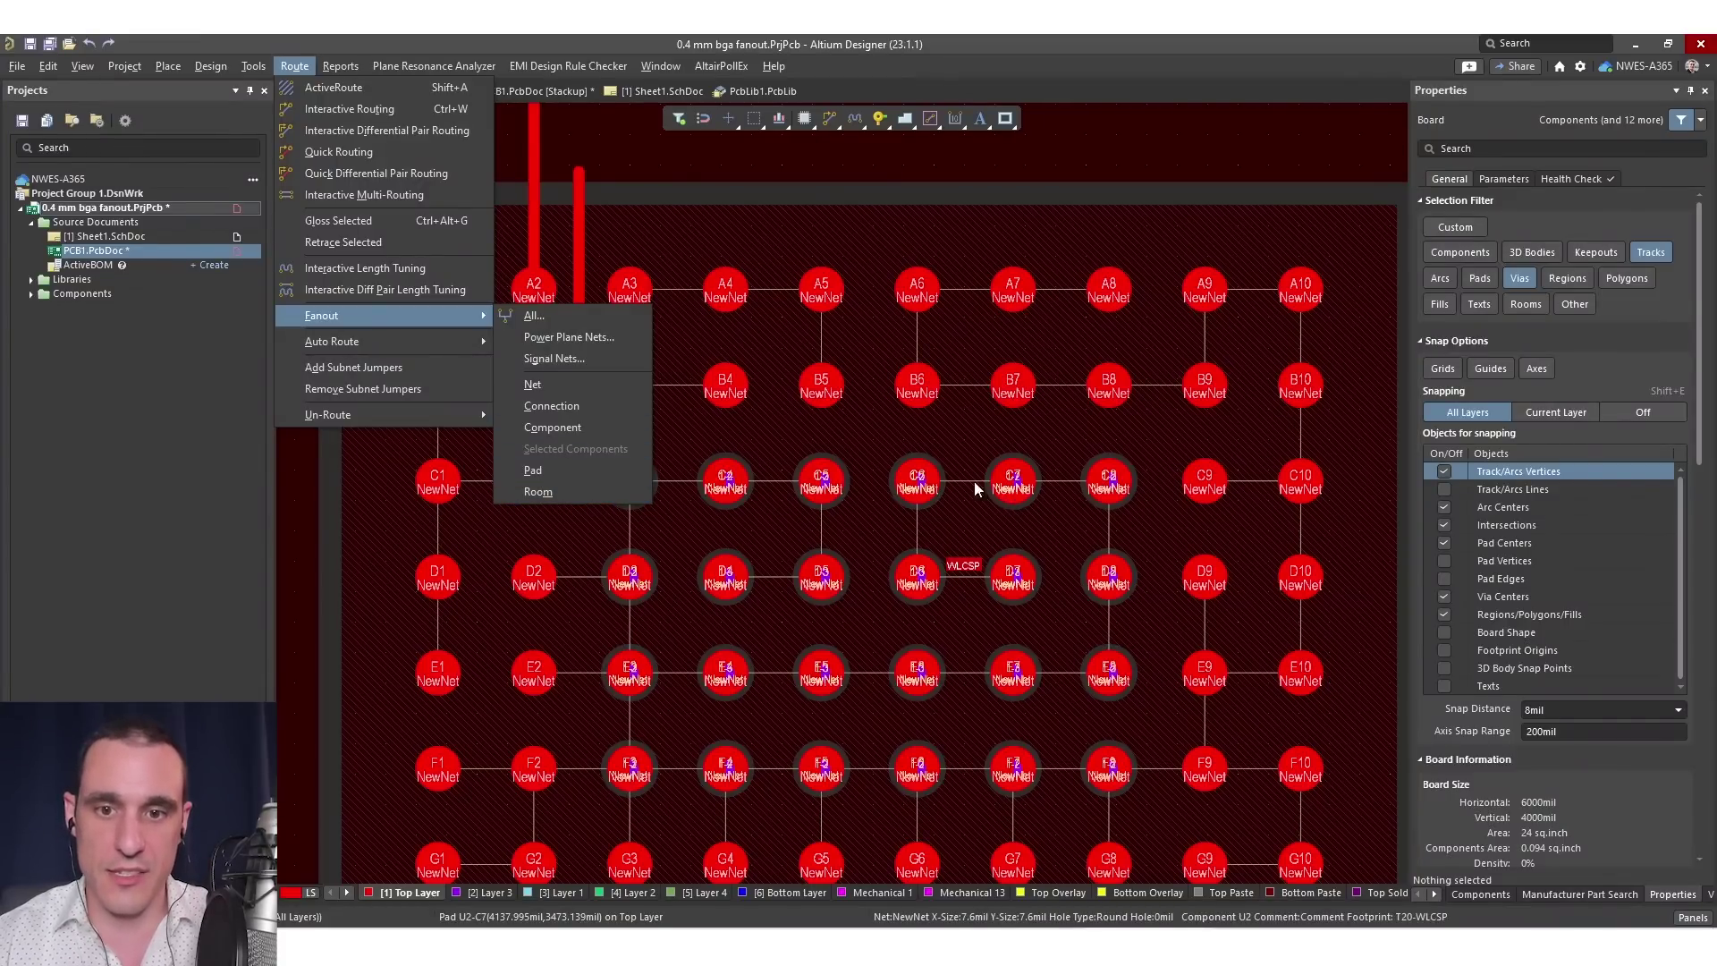
{"action": "key", "text": "Escape"}
{"action": "key", "text": "Escape"}
{"action": "right_click_drag", "start_coordinate": [679, 567], "coordinate": [650, 513]}
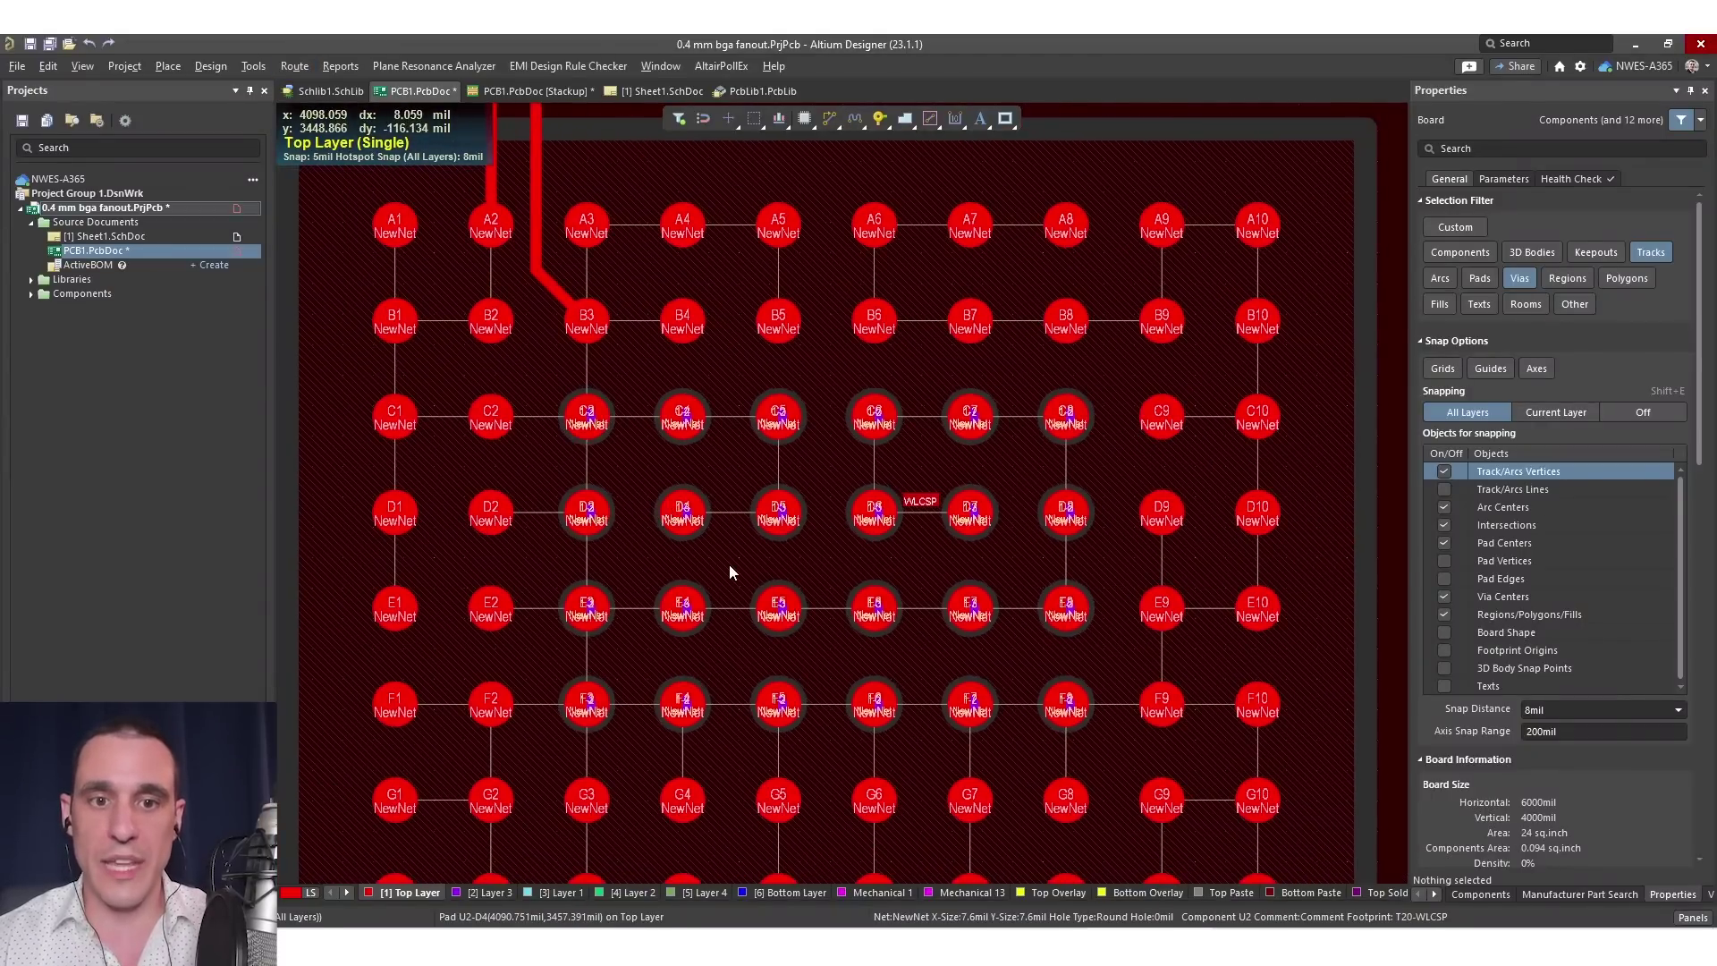
{"action": "scroll", "coordinate": [785, 427], "scroll_direction": "down", "scroll_amount": 2, "text": "ctrl"}
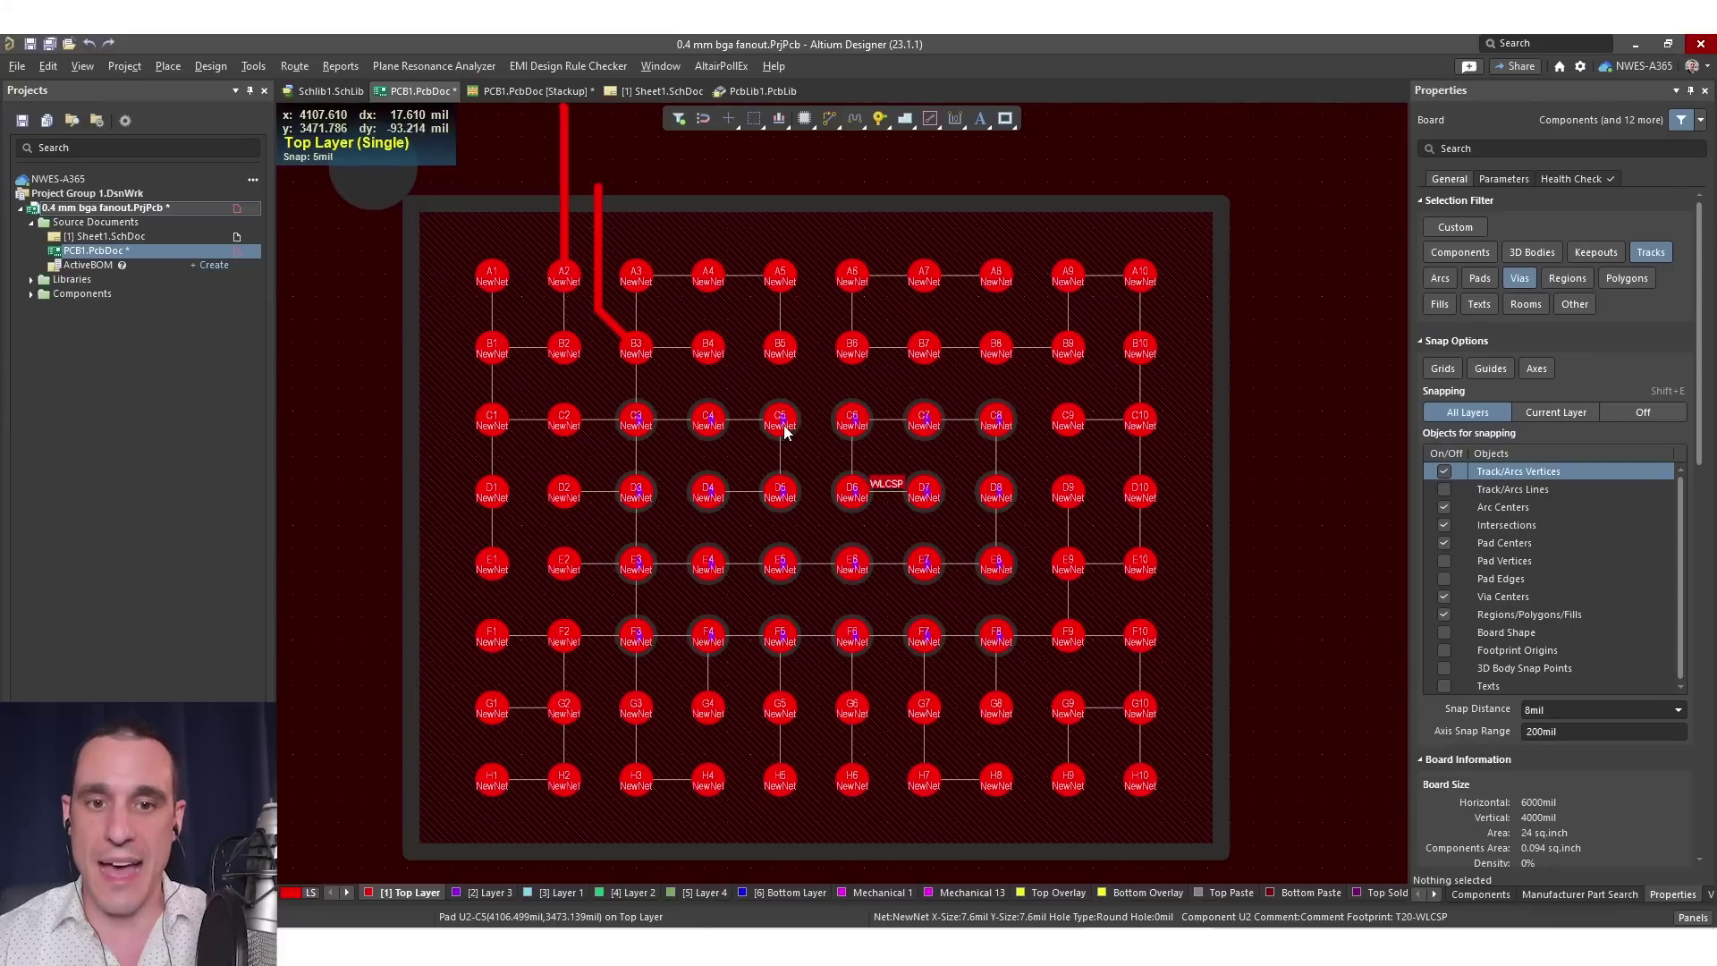
Open the PCB design rules and examine the ViasUnderSMD rule's setting for vias under SMD pads
{"action": "left_click", "coordinate": [168, 66]}
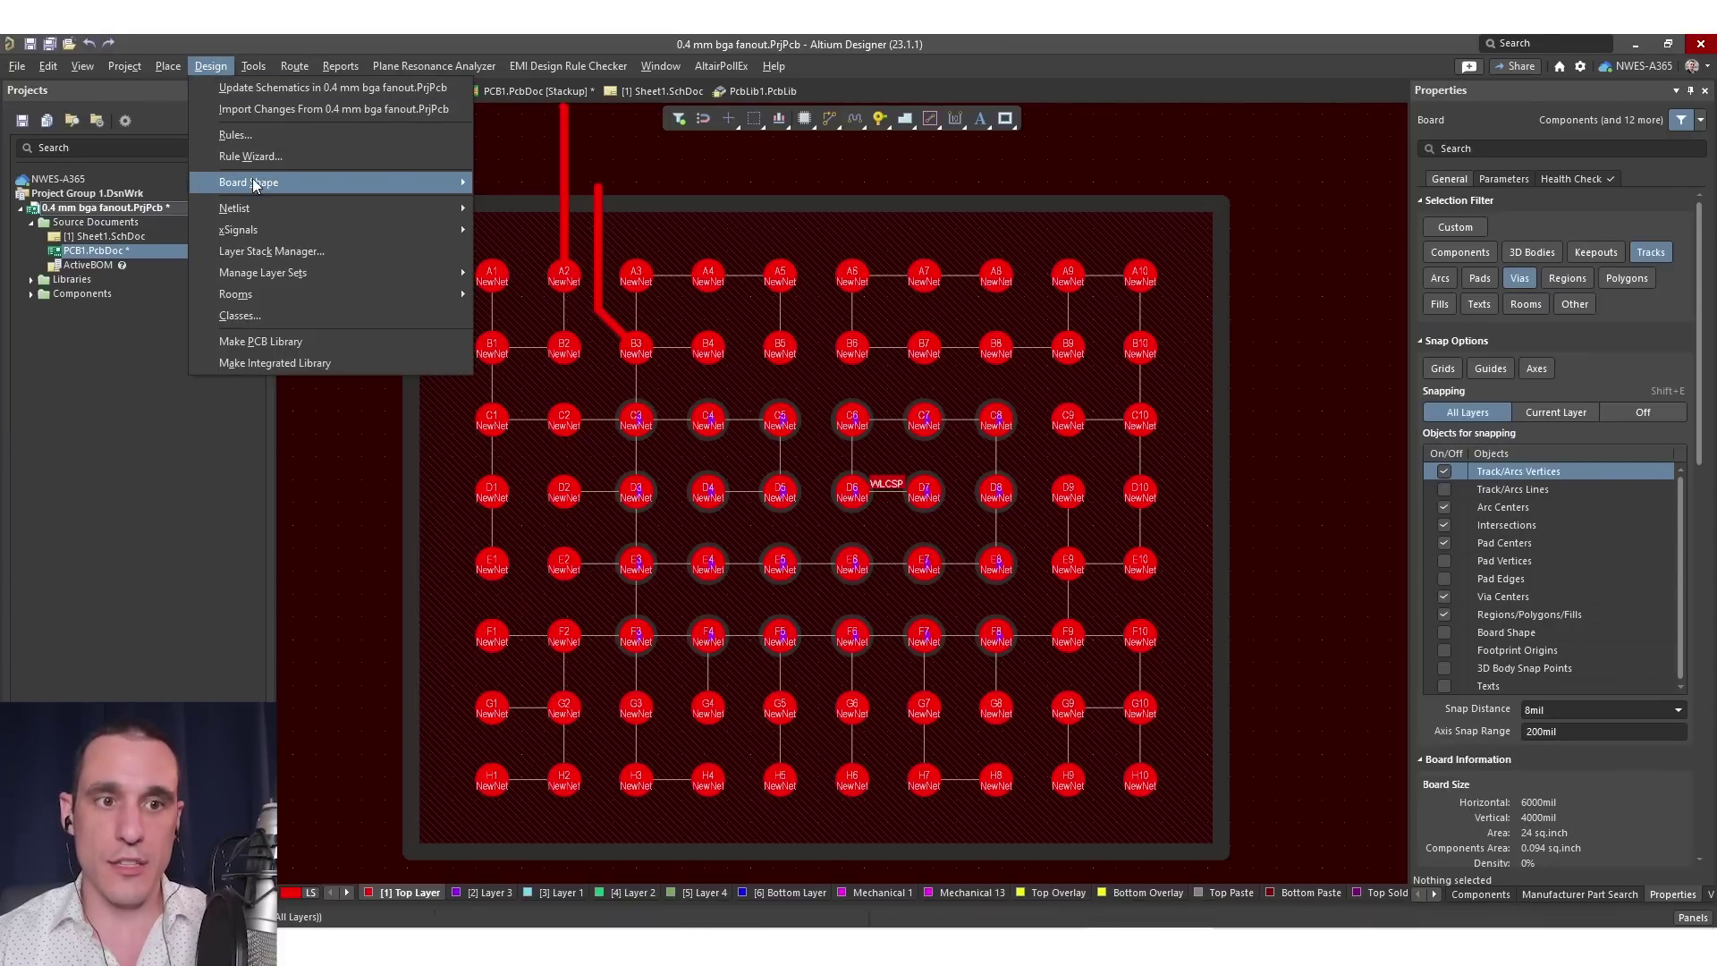
{"action": "key", "text": "Escape"}
{"action": "key", "text": "d"}
{"action": "key", "text": "r"}
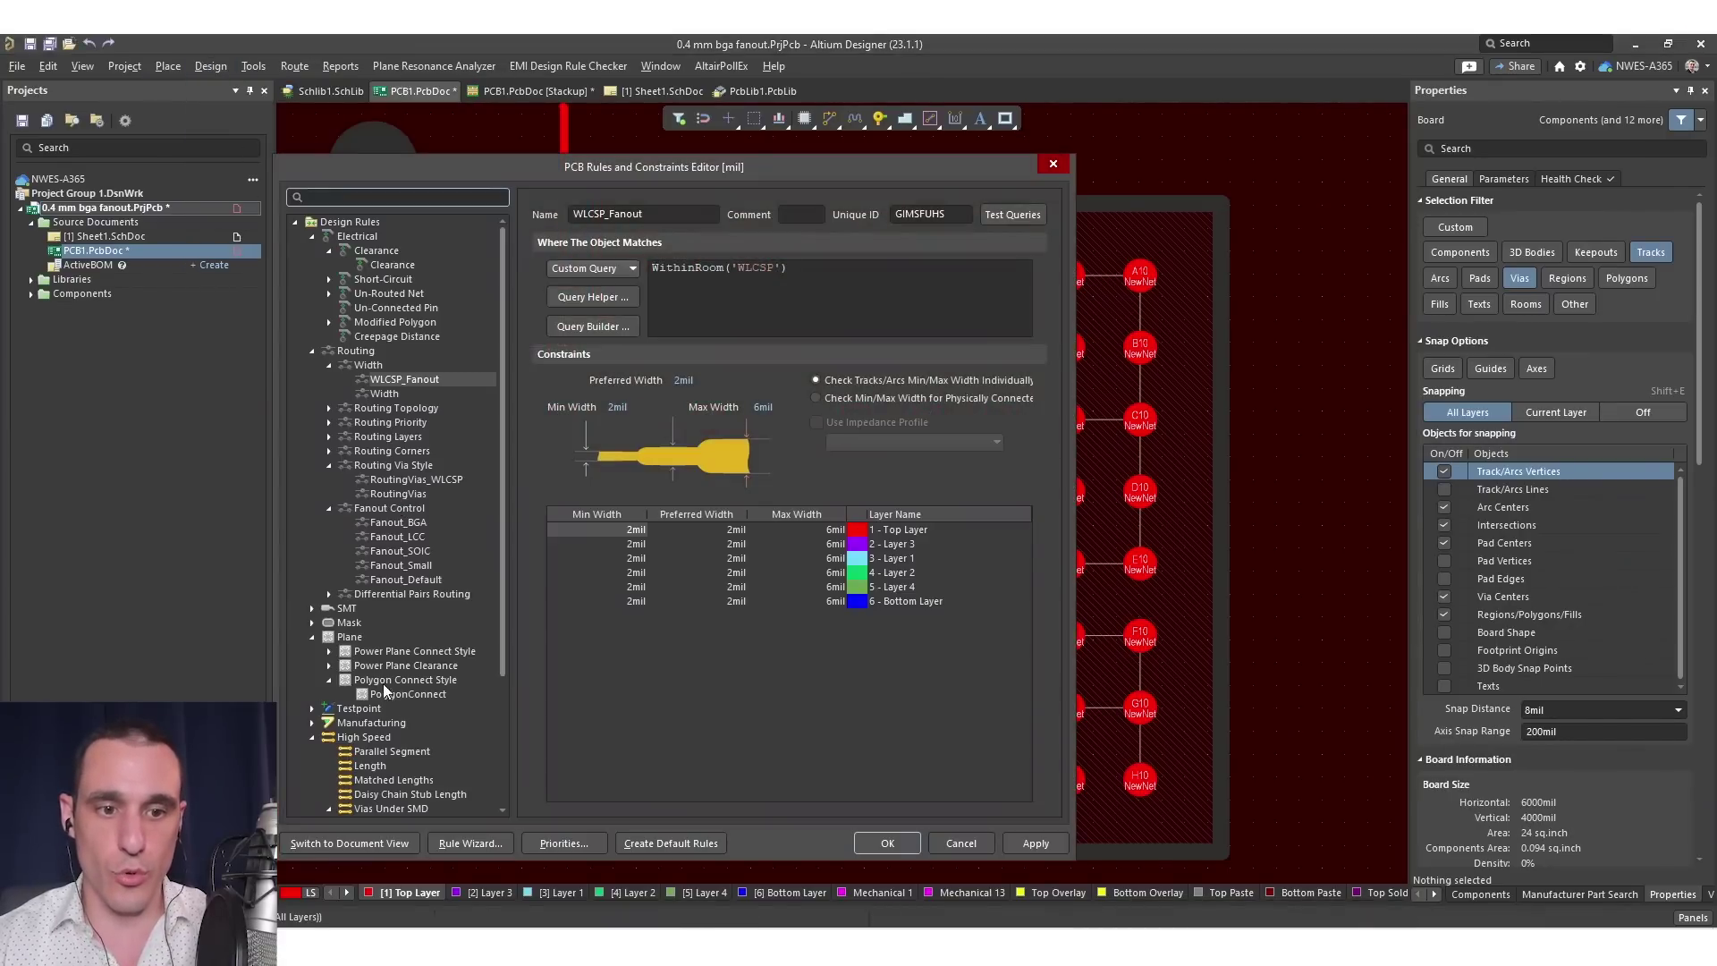
{"action": "scroll", "coordinate": [386, 680], "scroll_direction": "down", "scroll_amount": 2}
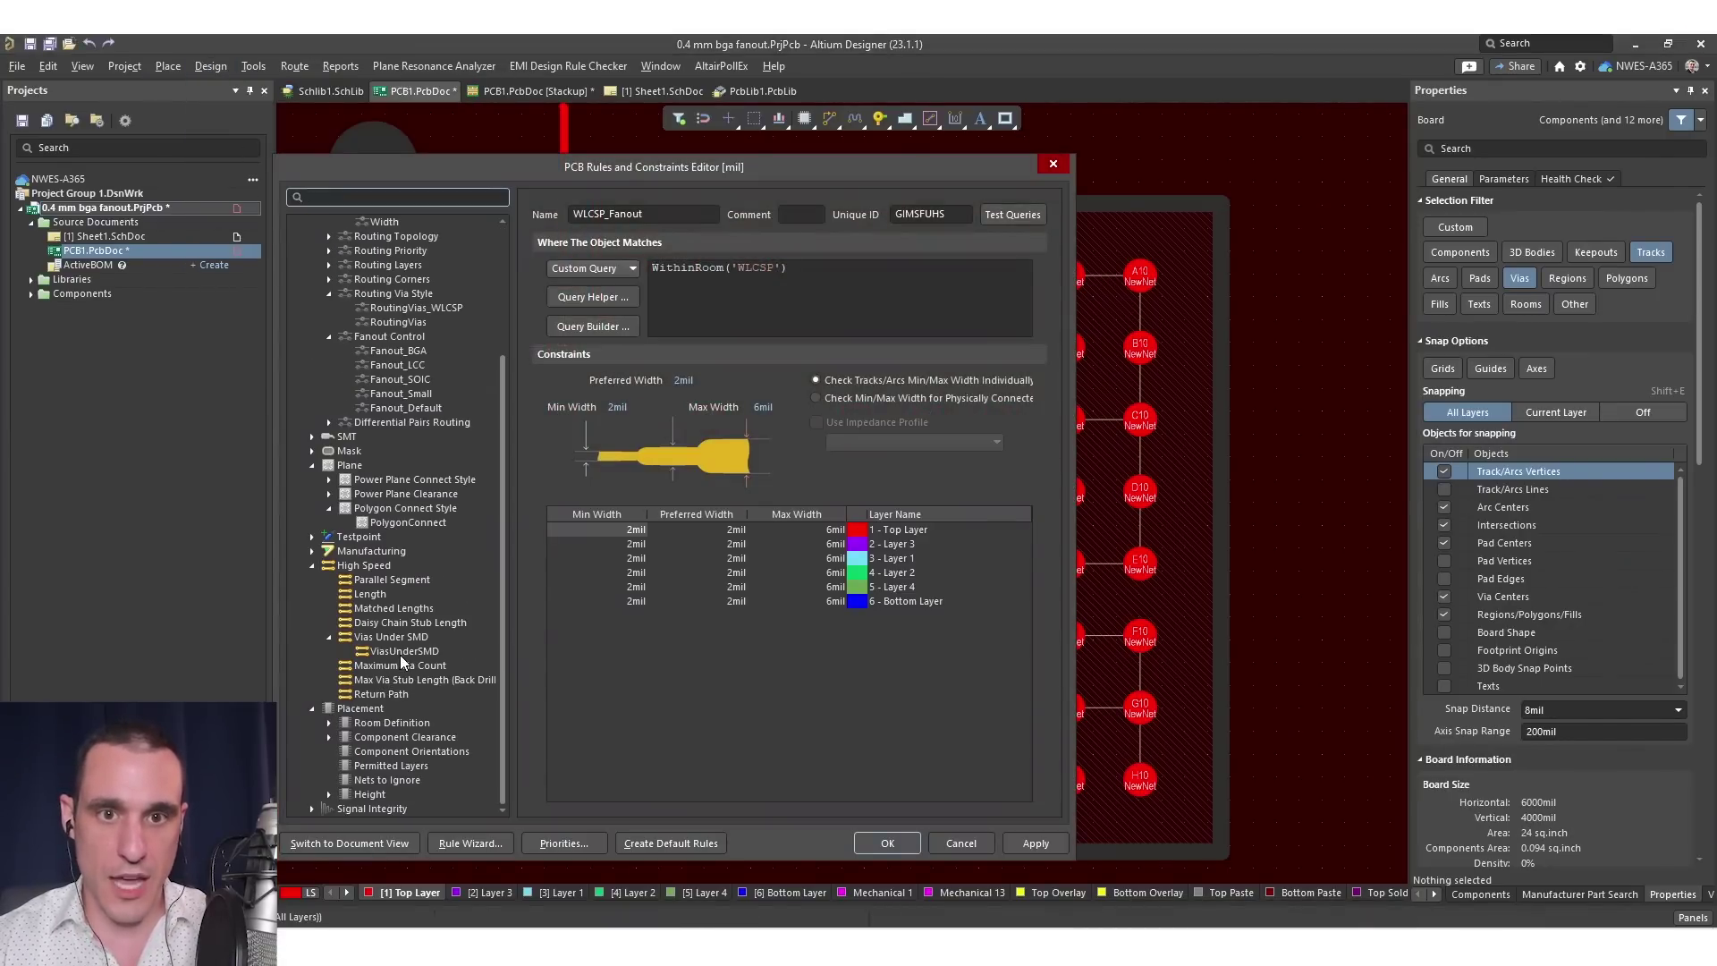
{"action": "left_click", "coordinate": [401, 653]}
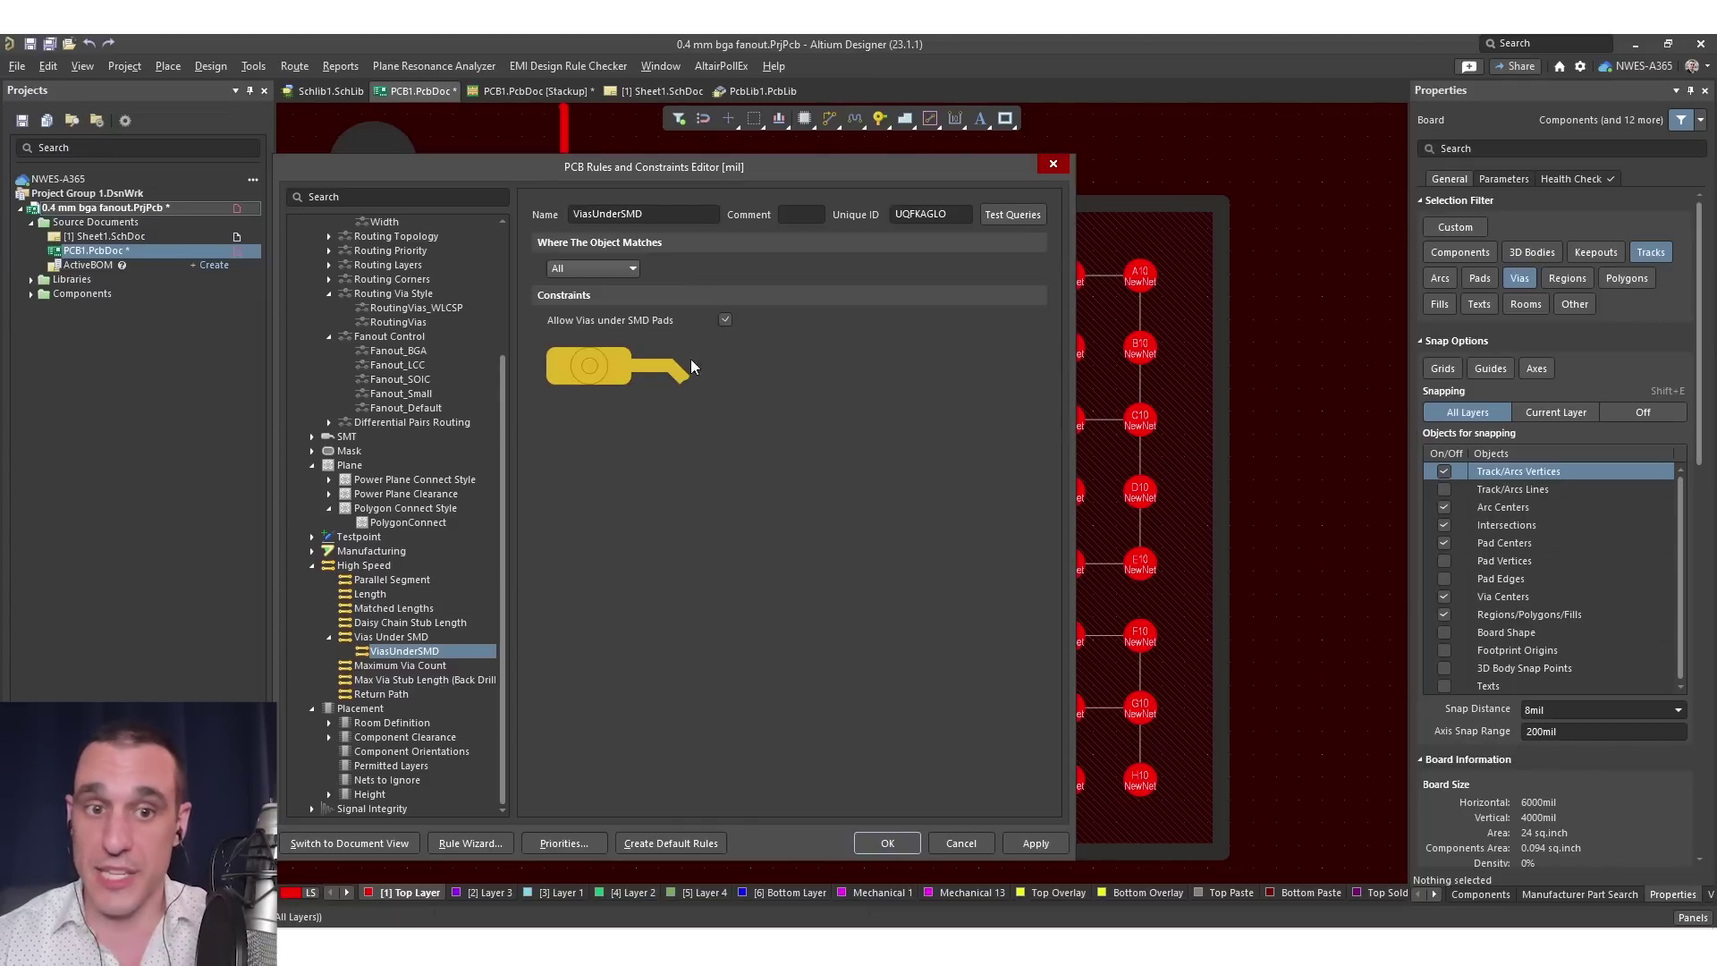
Review the Fanout_BGA rule's available fanout styles and its object-matching query
{"action": "left_click", "coordinate": [401, 355]}
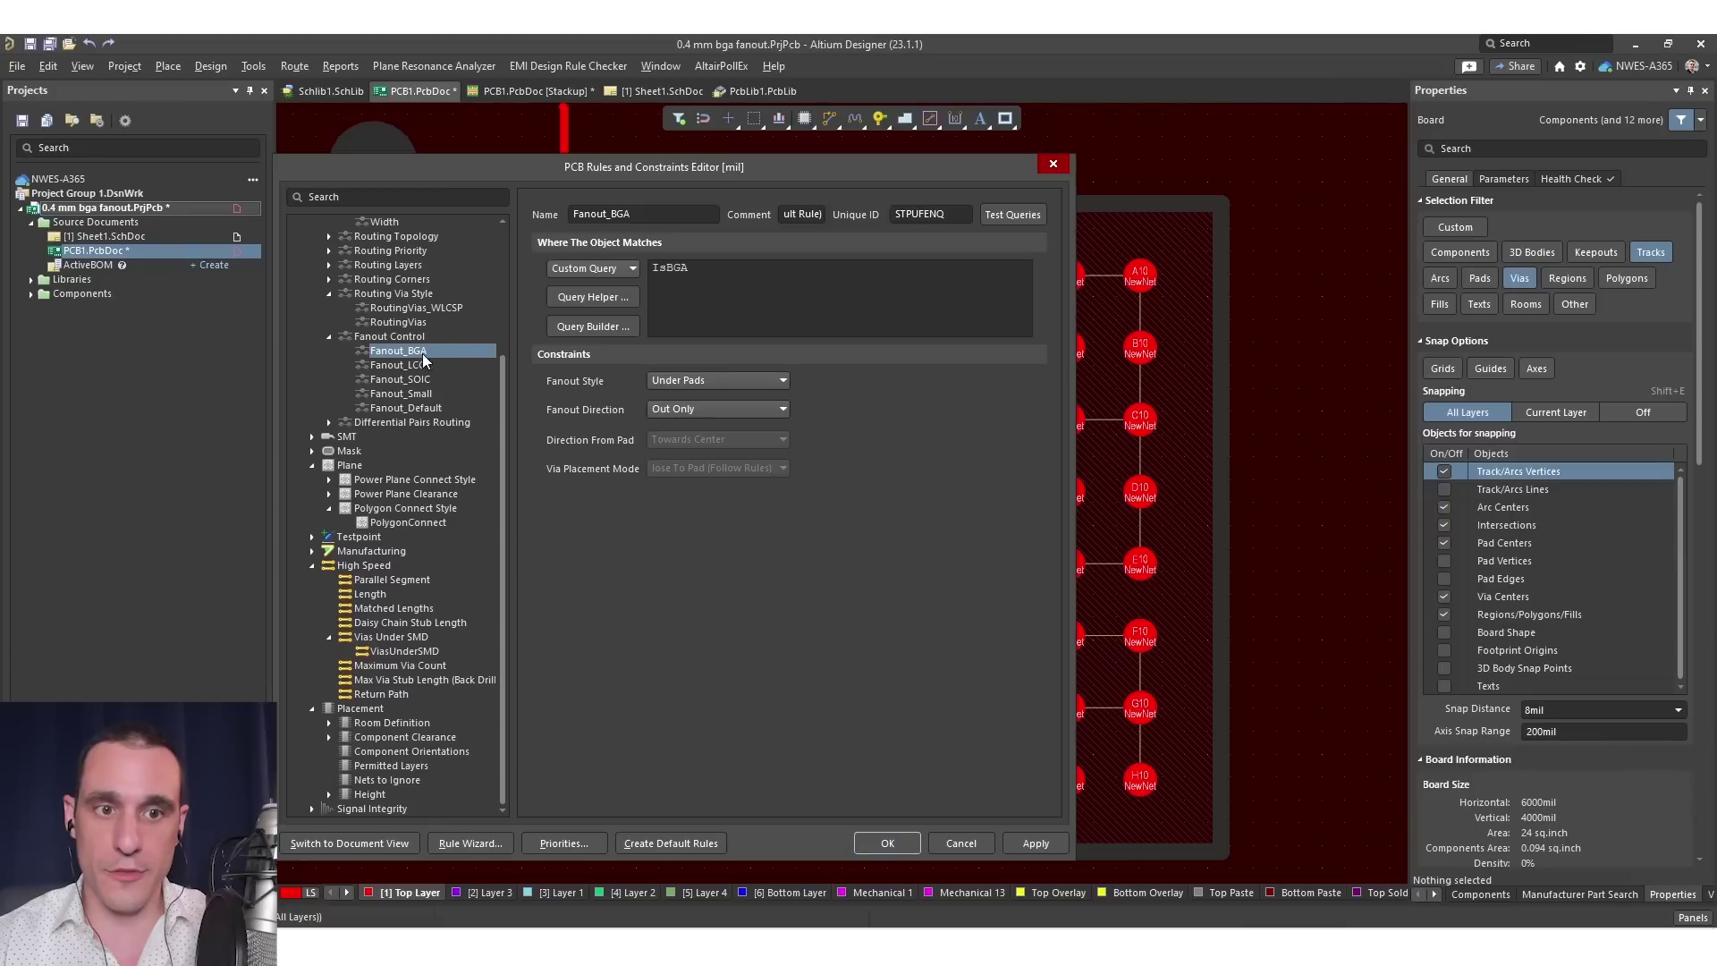
{"action": "left_click", "coordinate": [710, 378]}
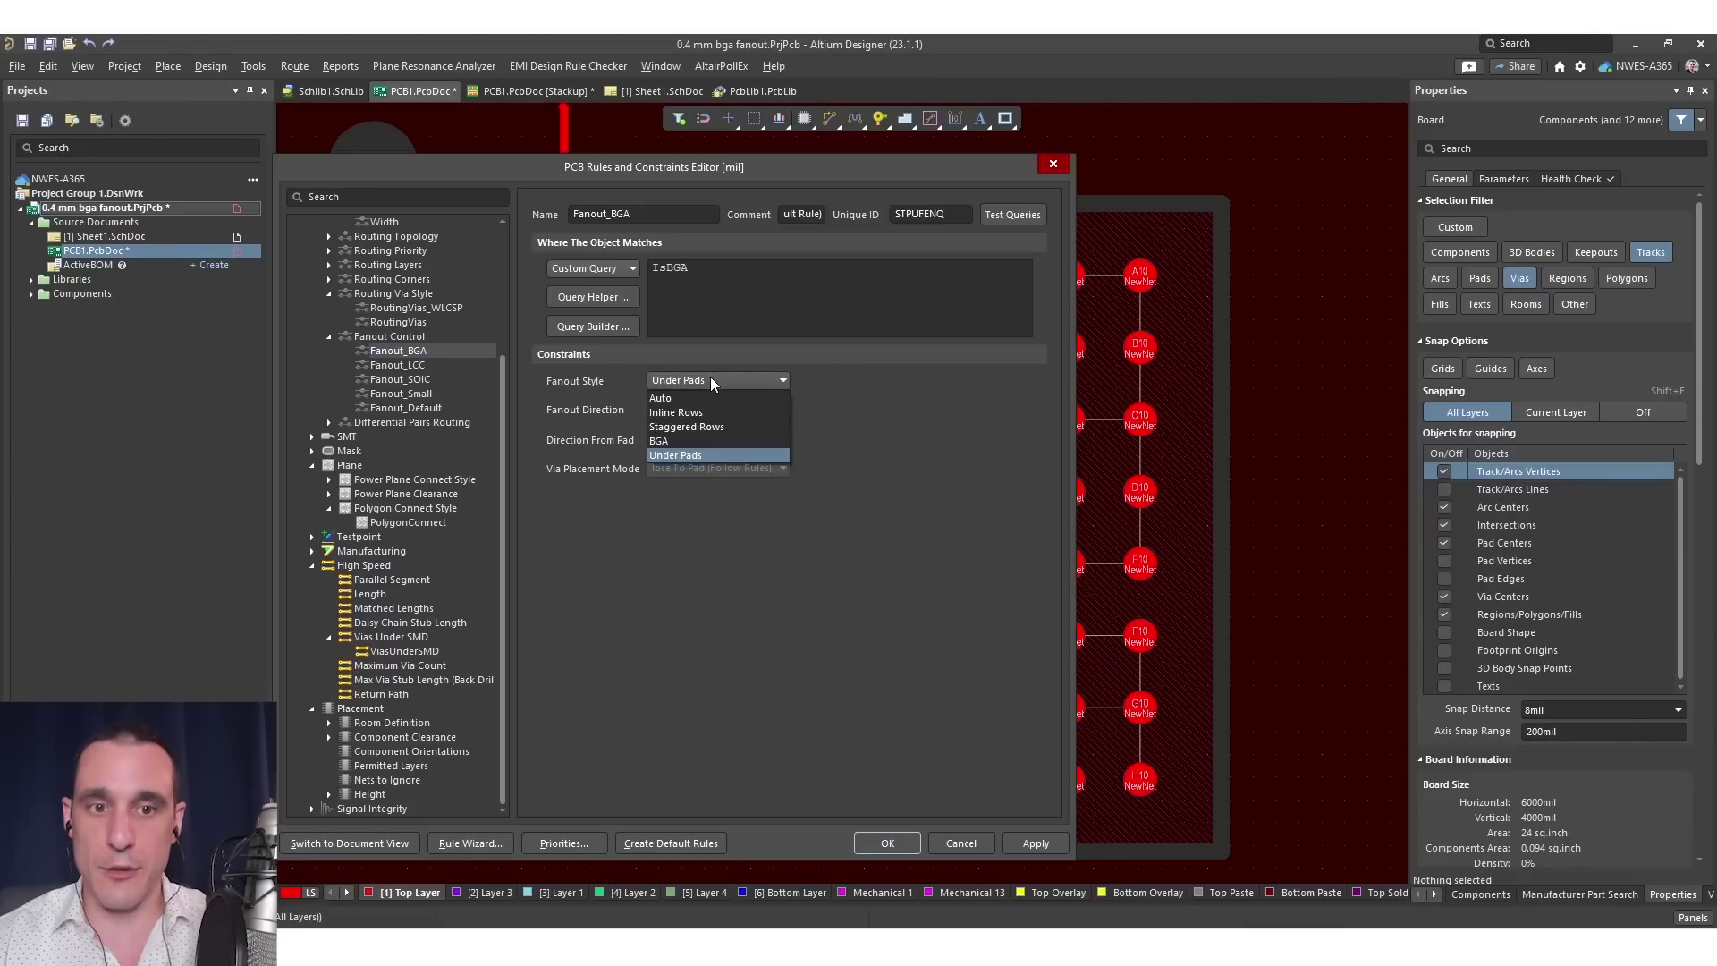
{"action": "left_click", "coordinate": [710, 381]}
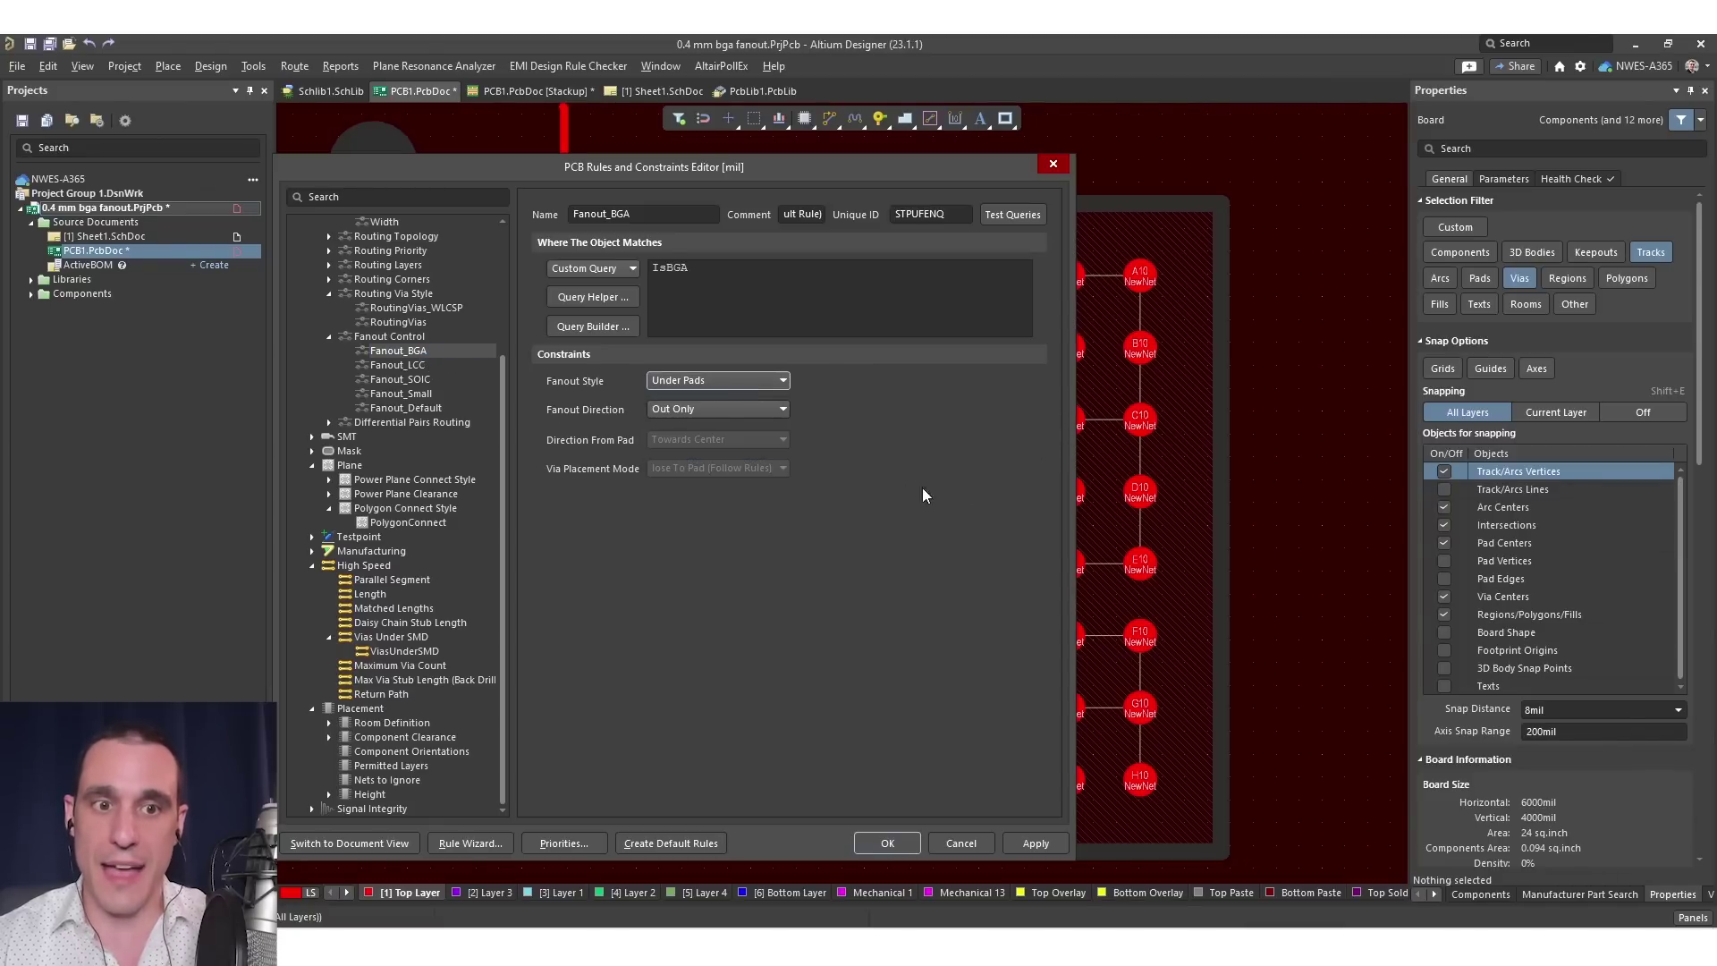
{"action": "left_click", "coordinate": [820, 286]}
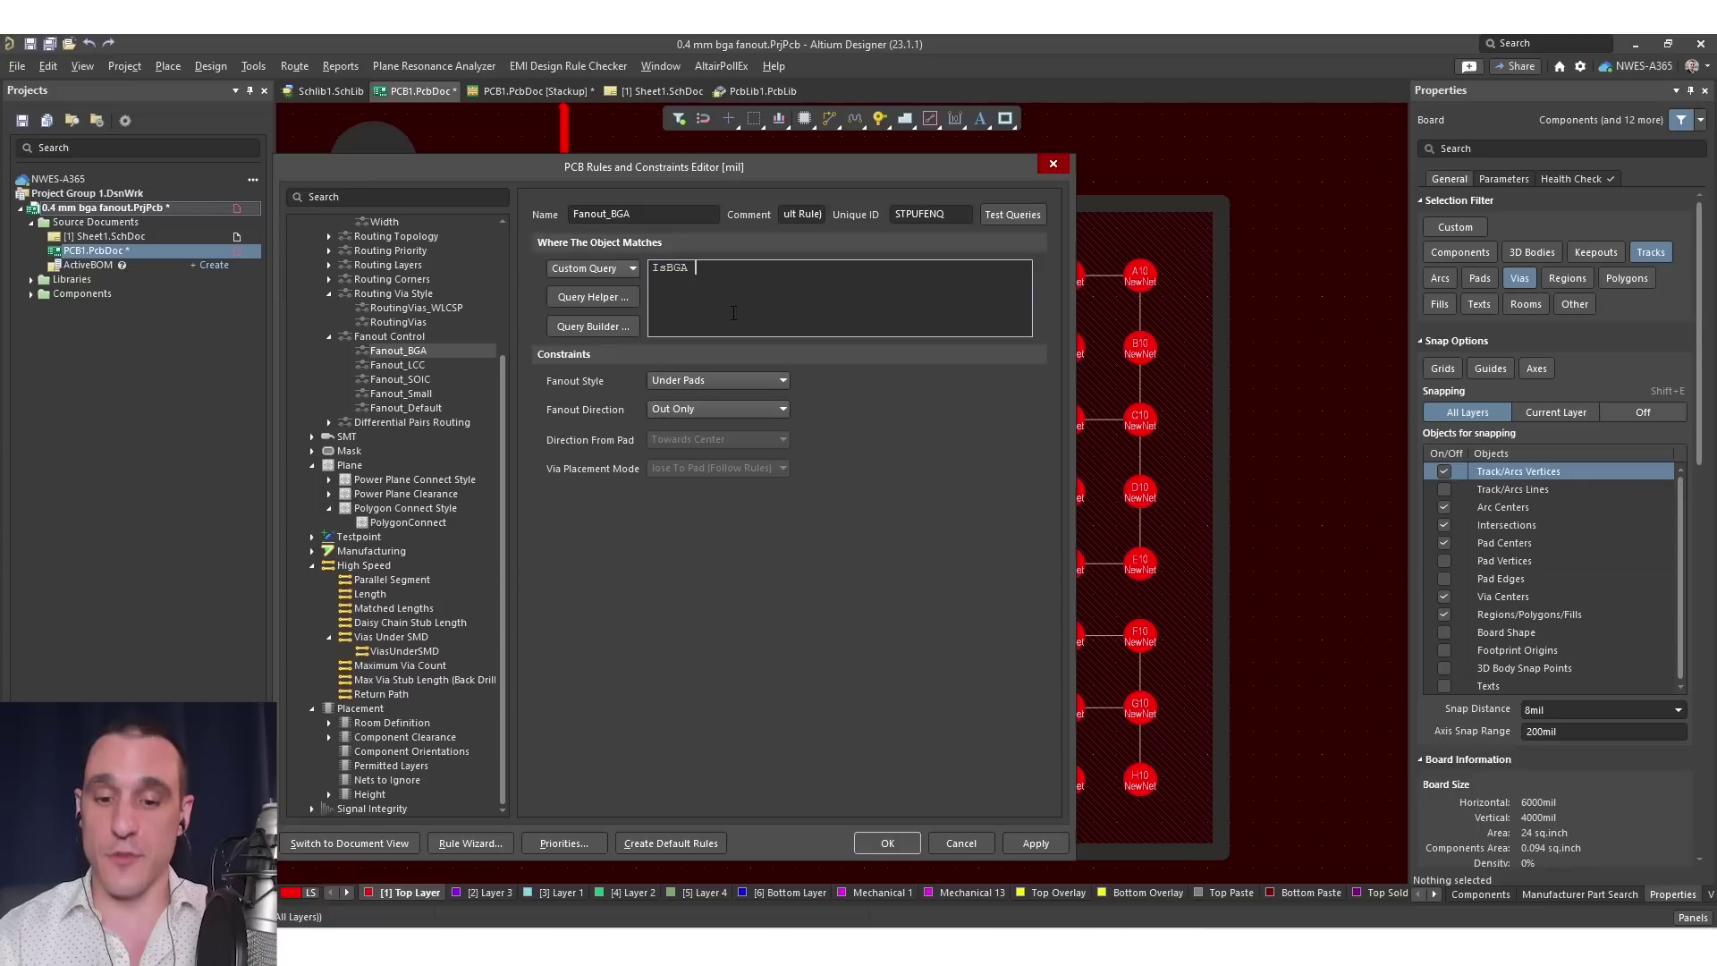
Duplicate the Fanout_BGA rule under Fanout Control and open the copy
{"action": "right_click", "coordinate": [433, 352]}
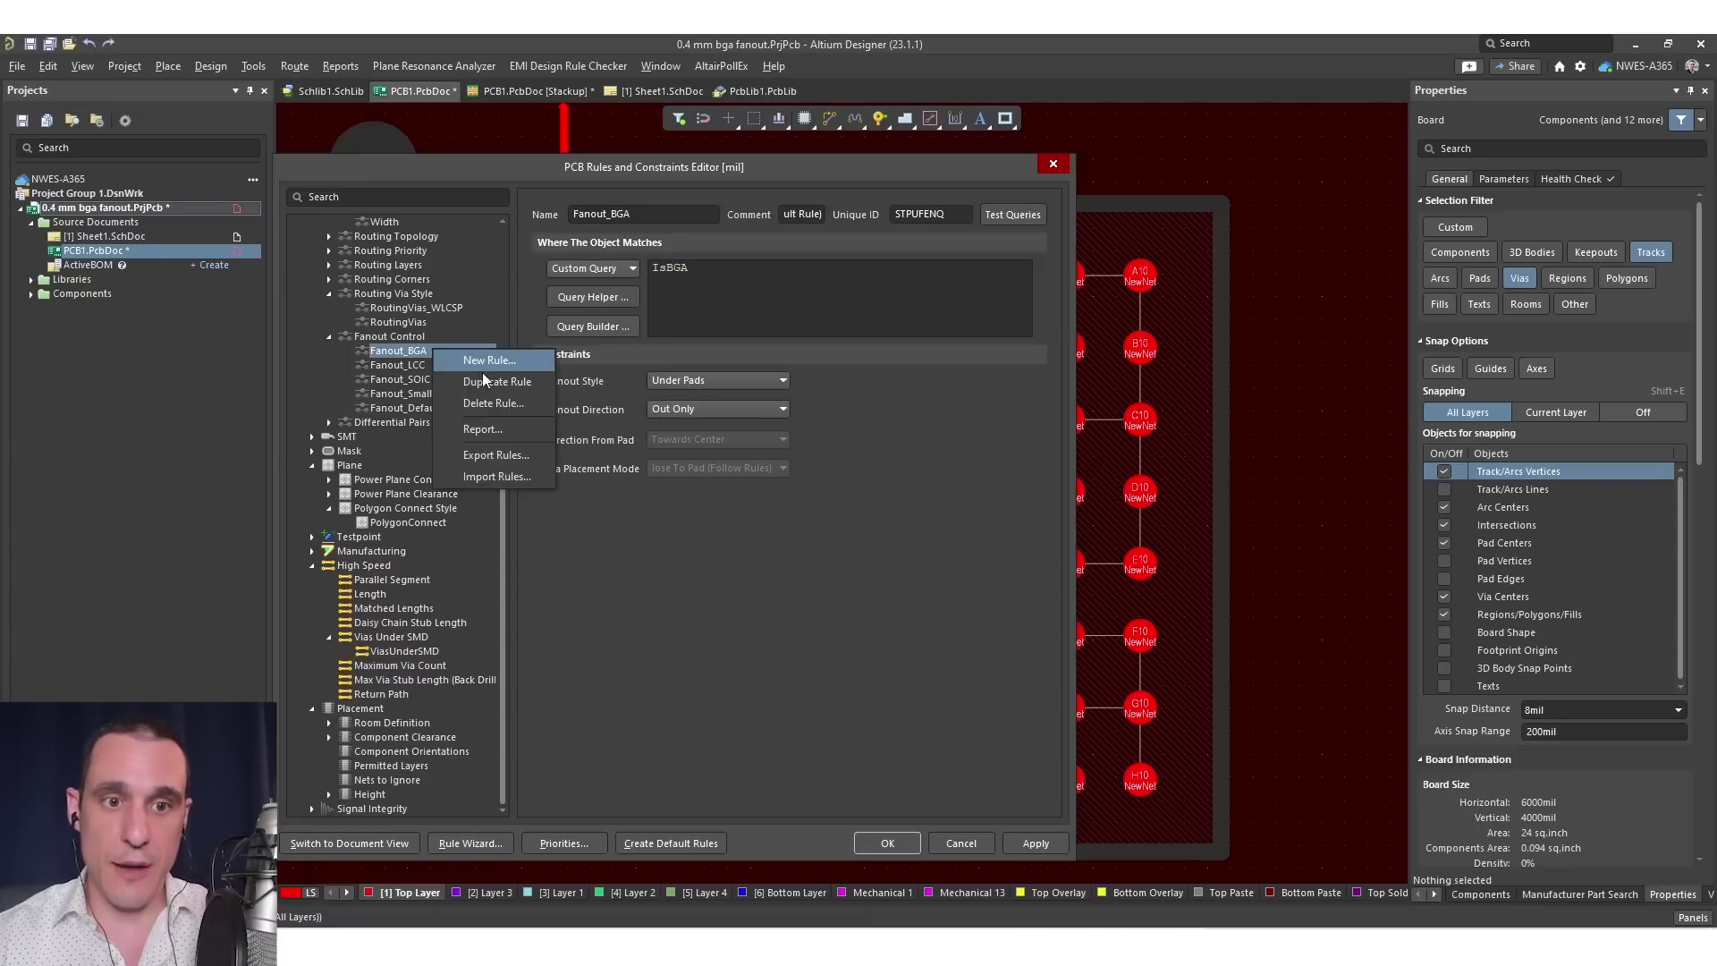
{"action": "left_click", "coordinate": [497, 380]}
{"action": "left_click", "coordinate": [436, 365]}
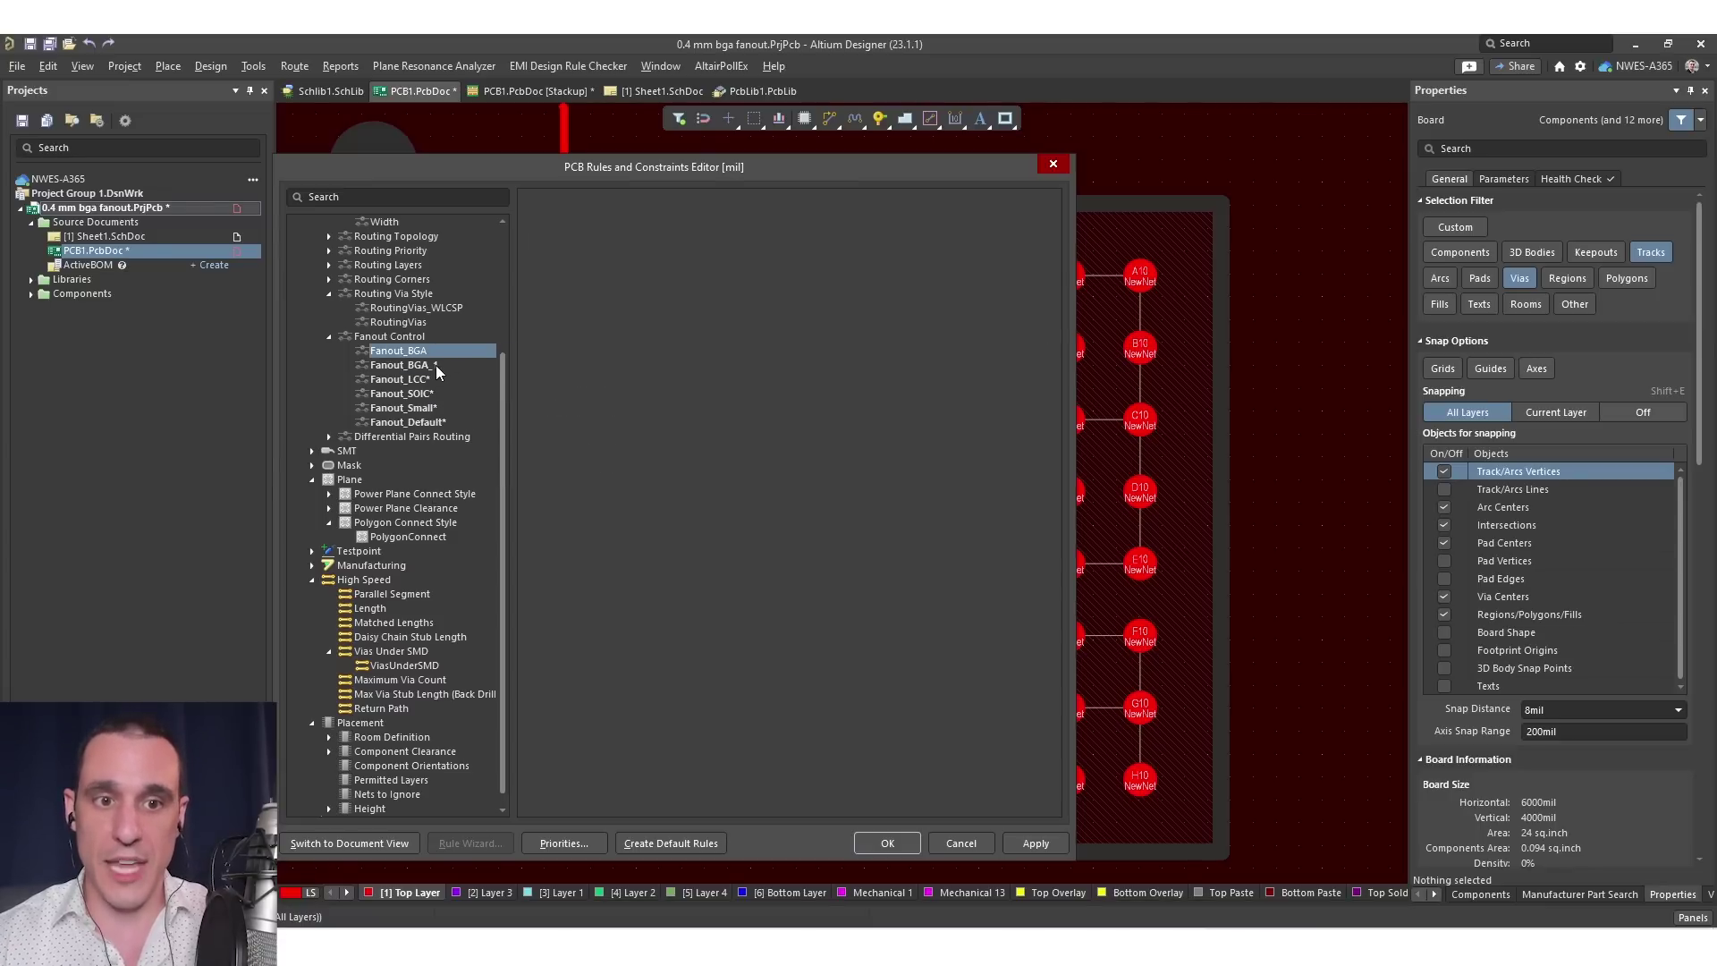
Restrict the copied BGA fanout rule to the query IsBGA And WithinRoom('WLCSP') and save the design rules
{"action": "left_click", "coordinate": [762, 284]}
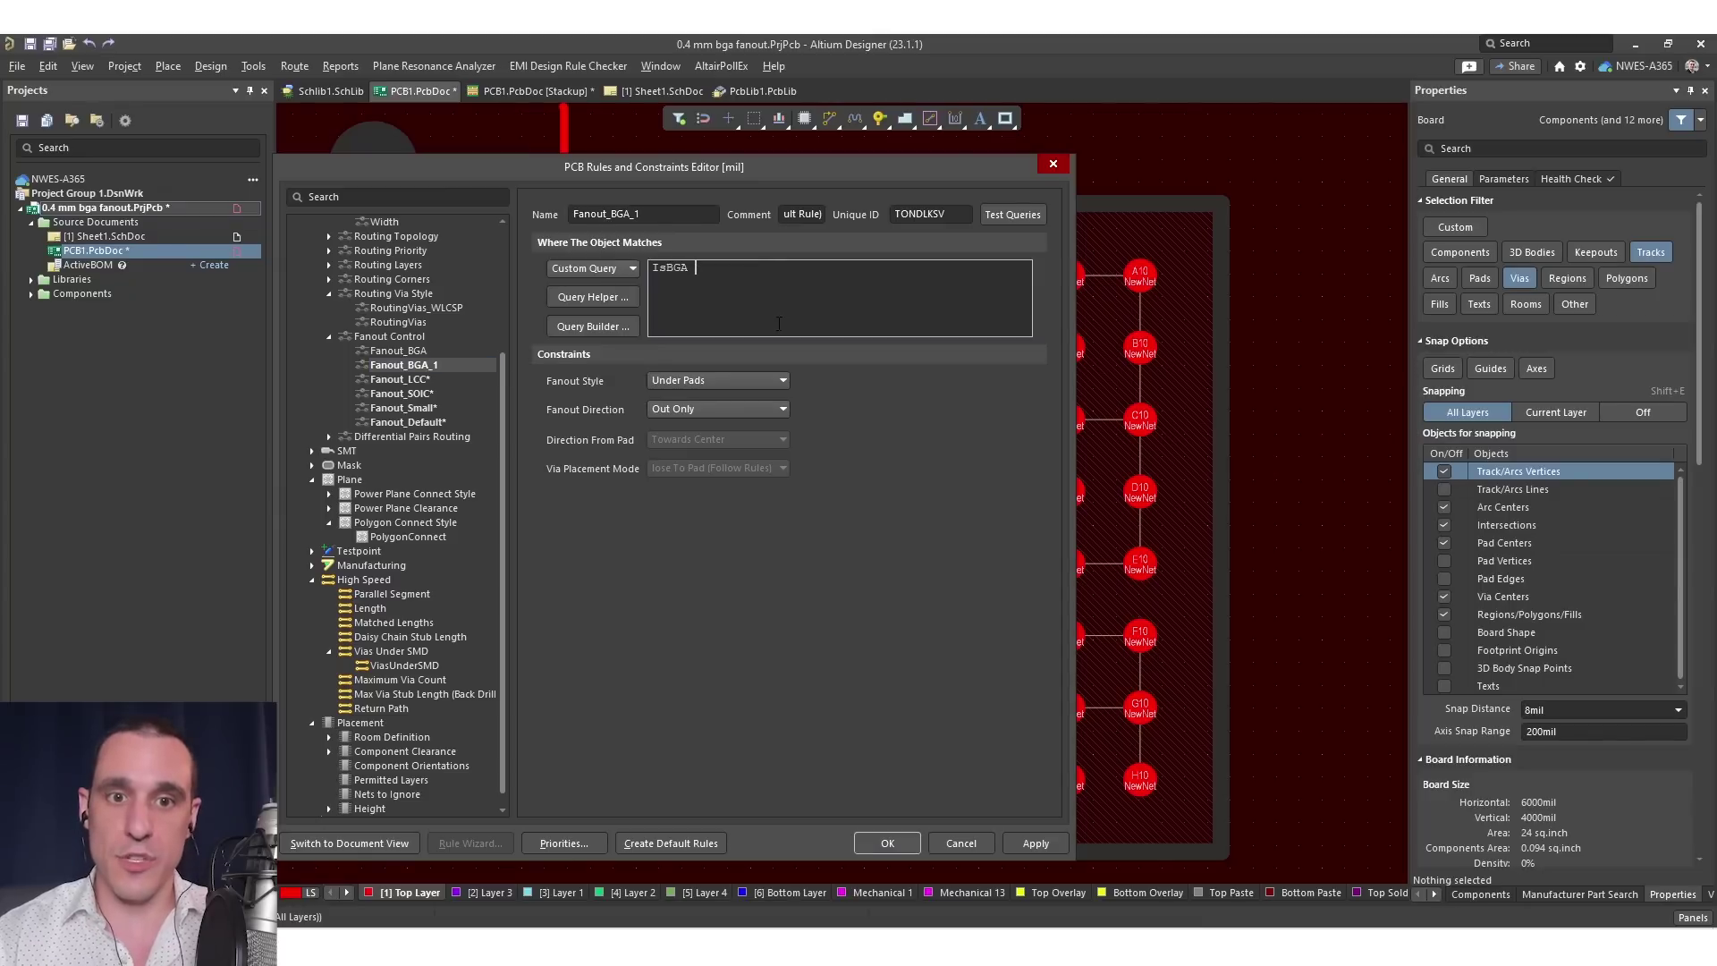
{"action": "type", "text": "And Wi"}
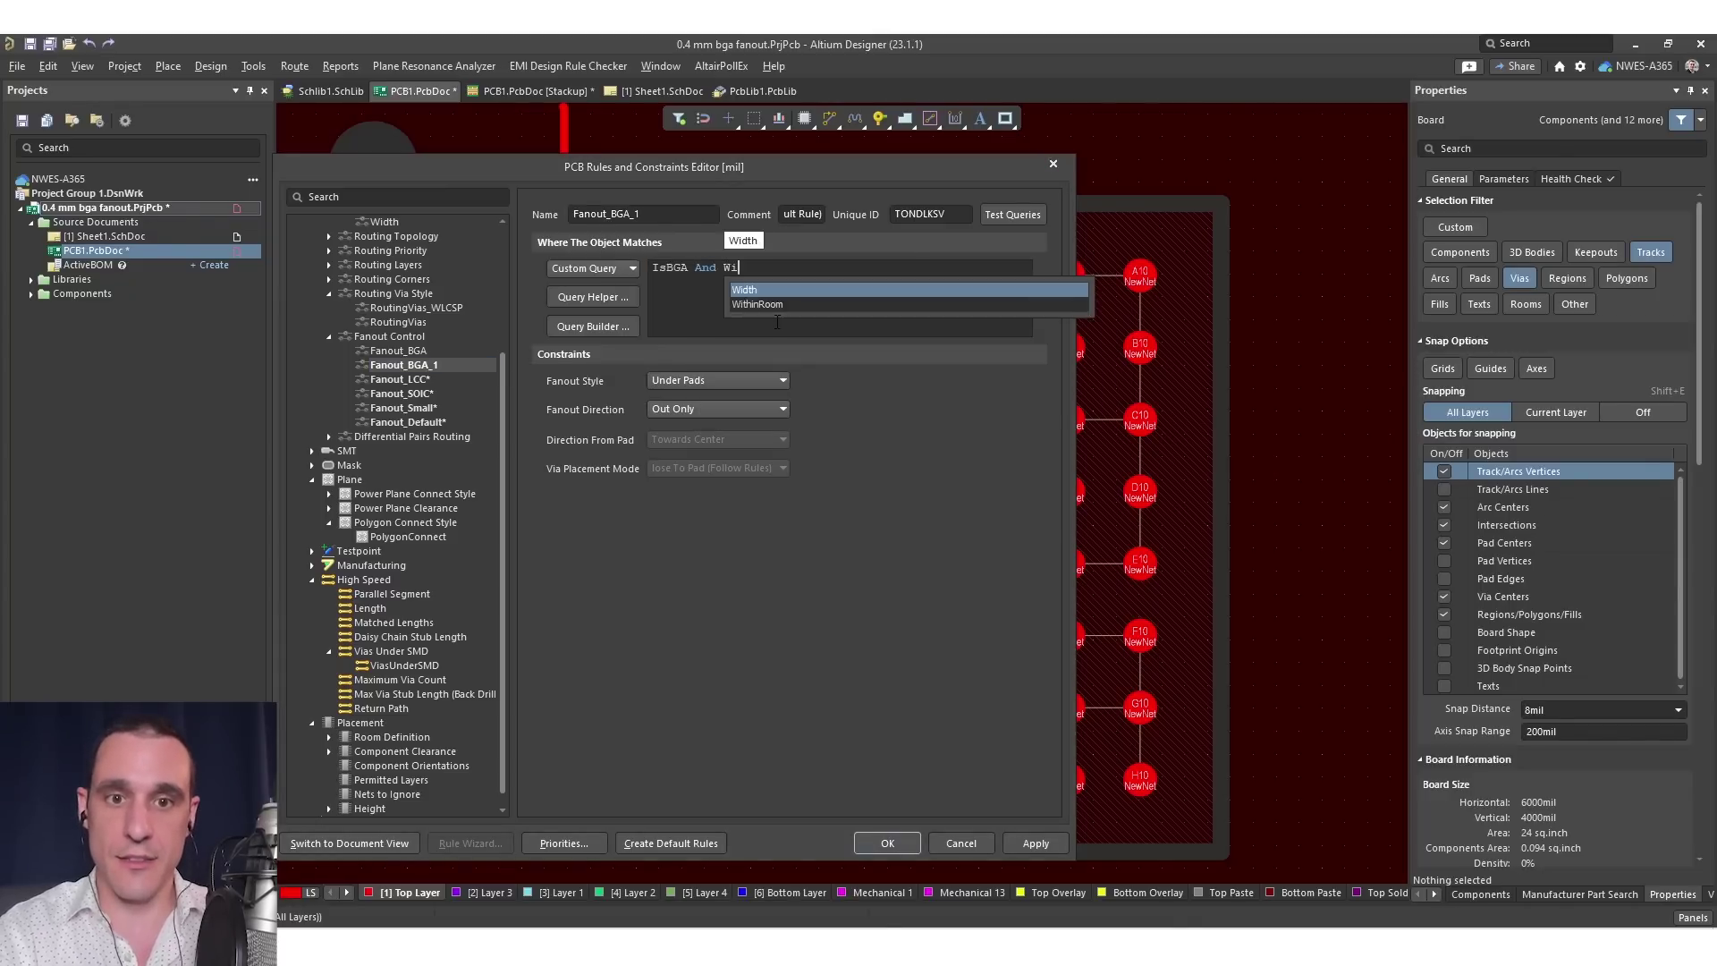
{"action": "key", "text": "Down"}
{"action": "key", "text": "Return"}
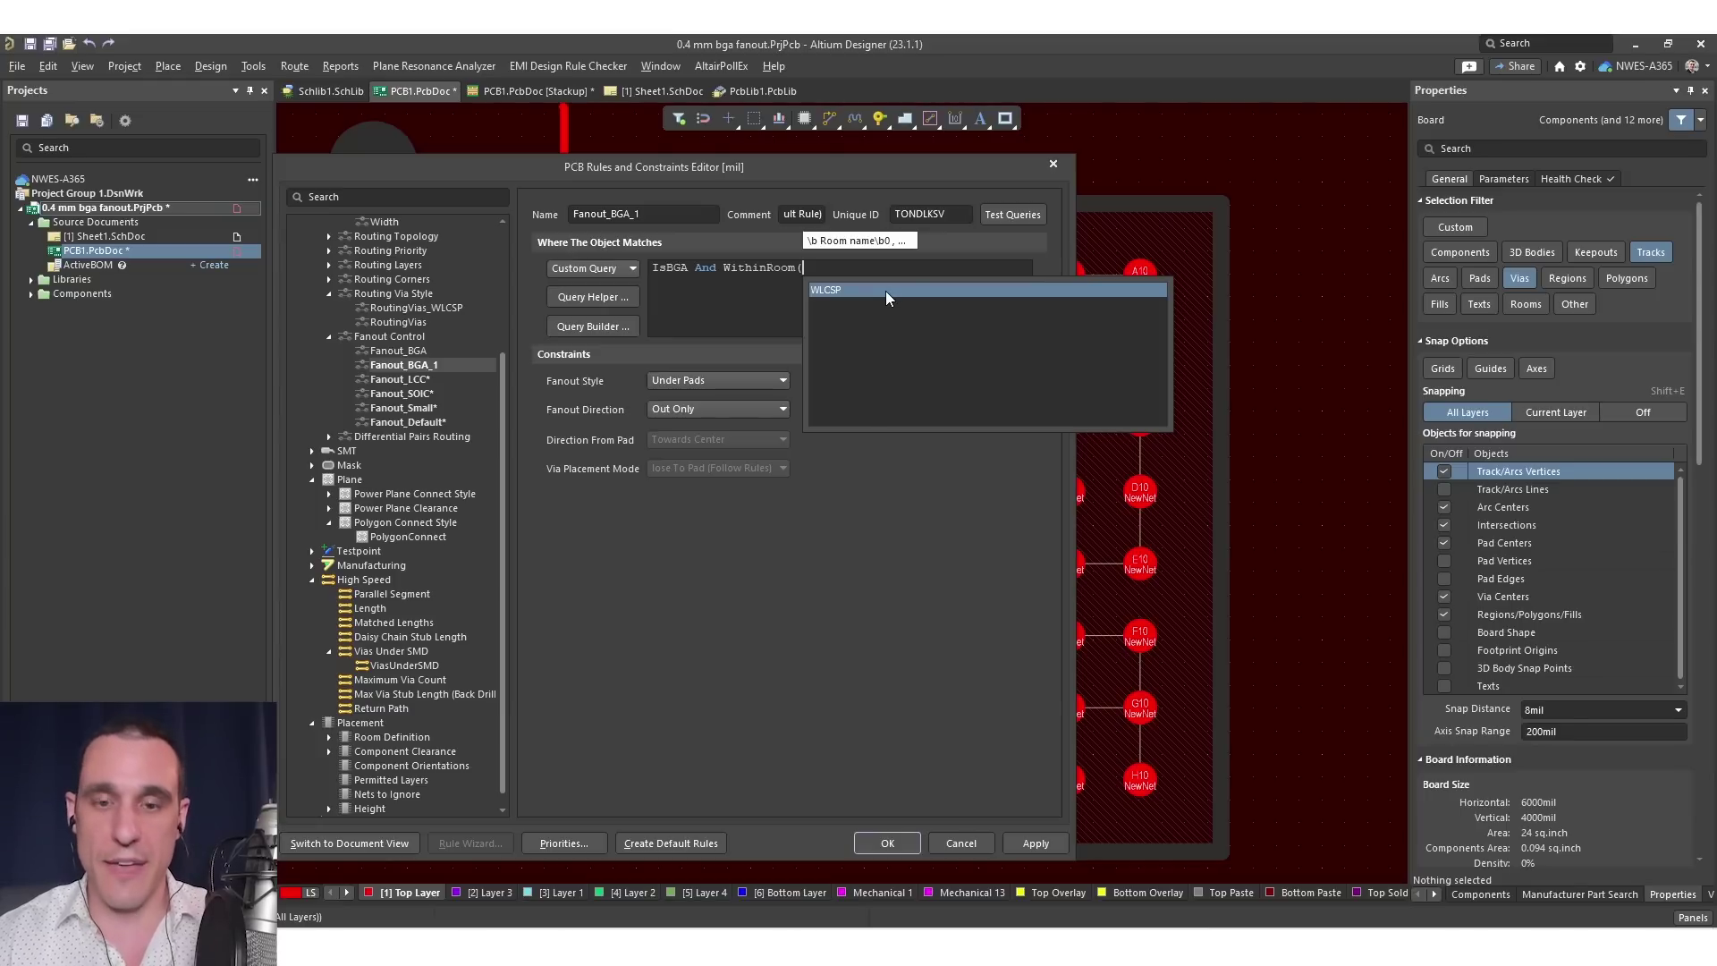
{"action": "left_click", "coordinate": [884, 289]}
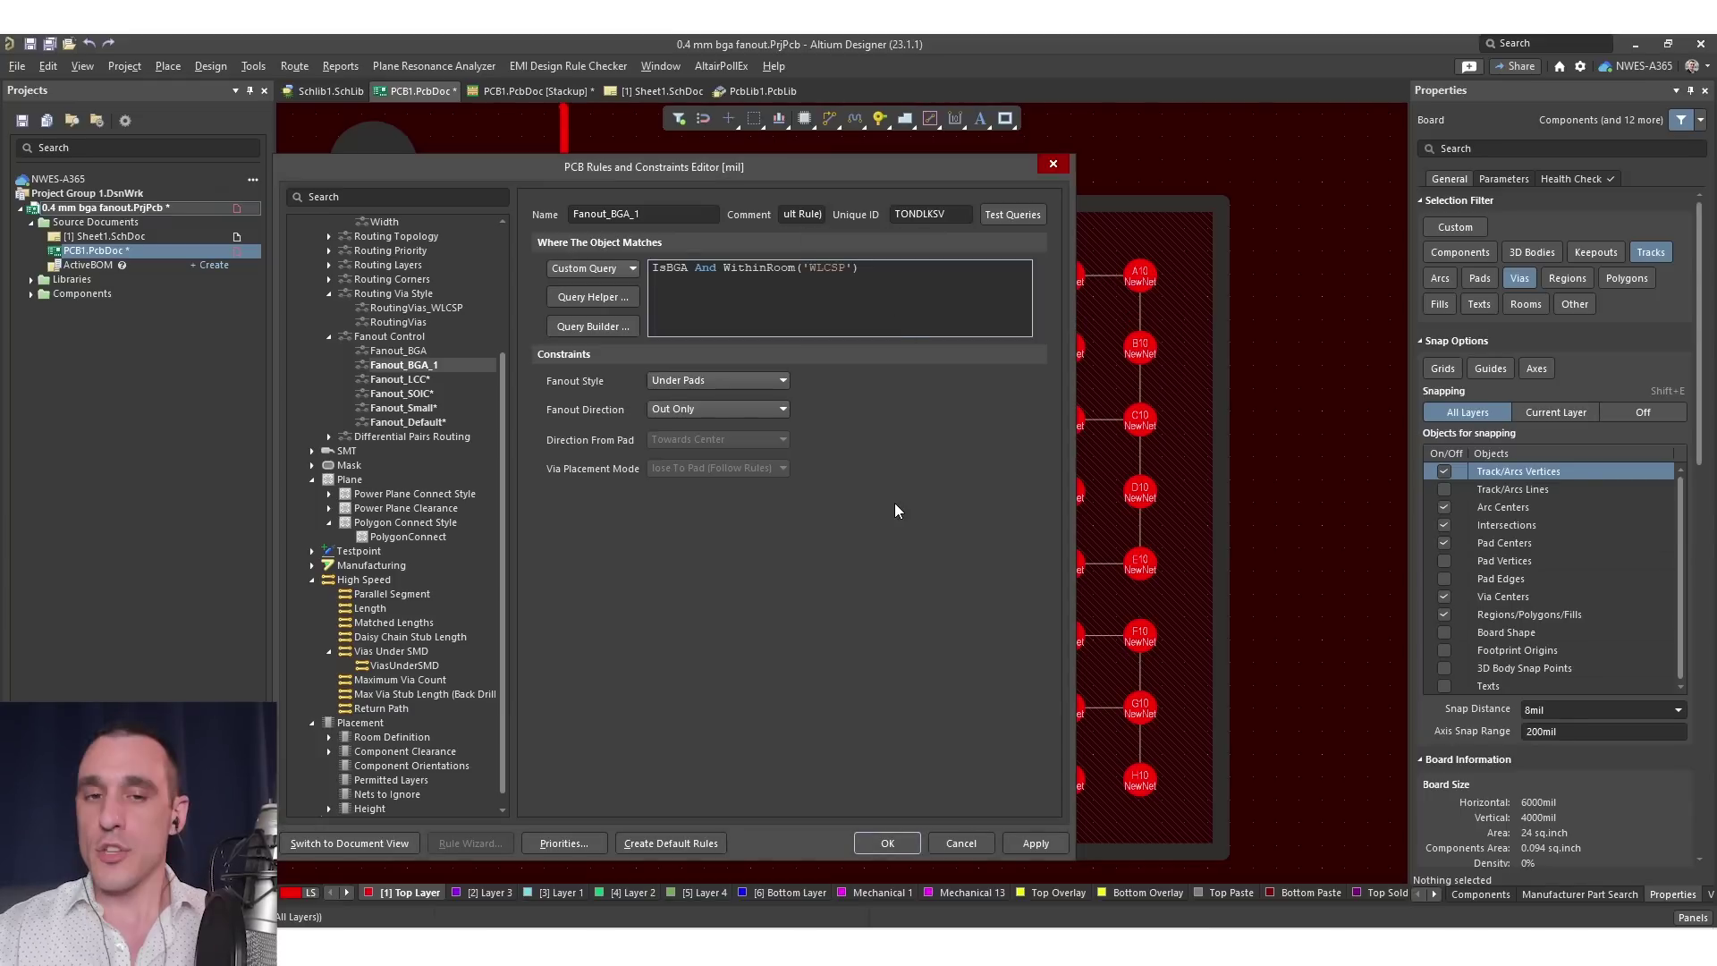
{"action": "left_click", "coordinate": [887, 843]}
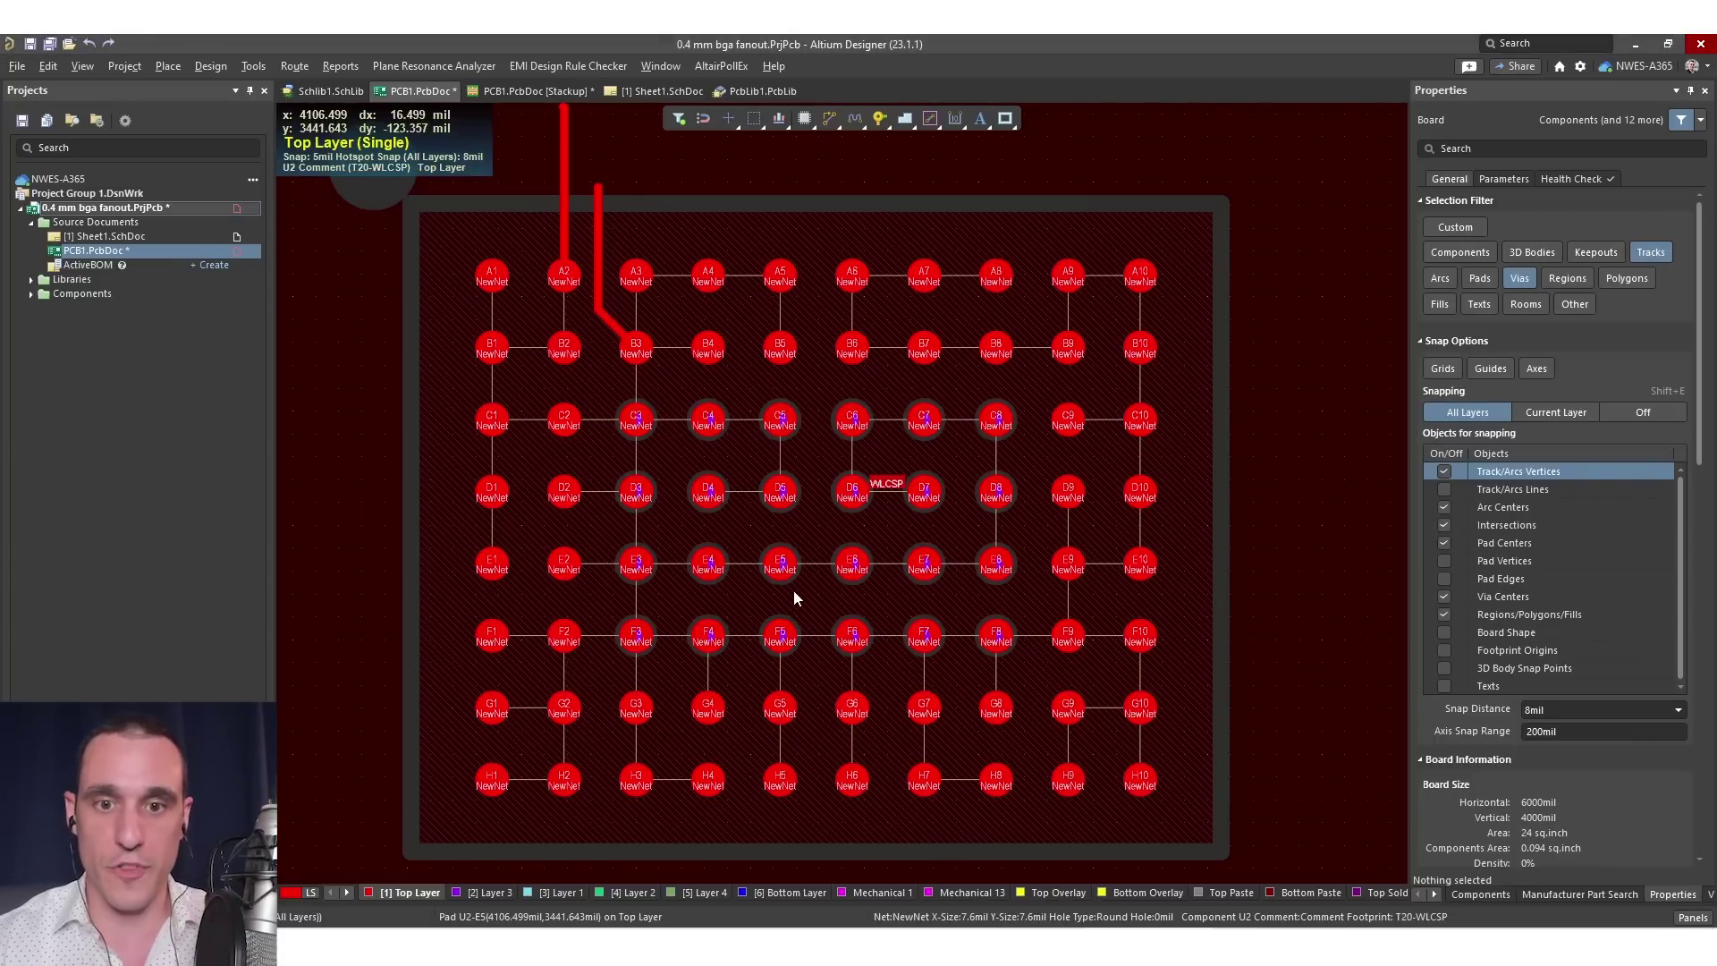
Examine the via fanout and escape traces across U1's full pad array
{"action": "scroll", "coordinate": [793, 595], "scroll_direction": "down", "scroll_amount": 2, "text": "ctrl"}
{"action": "right_click_drag", "start_coordinate": [685, 562], "coordinate": [641, 556]}
{"action": "scroll", "coordinate": [1081, 599], "scroll_direction": "up", "scroll_amount": 4, "text": "ctrl"}
{"action": "scroll", "coordinate": [1142, 582], "scroll_direction": "down", "scroll_amount": 4, "text": "ctrl"}
{"action": "right_click_drag", "start_coordinate": [1142, 582], "coordinate": [987, 580]}
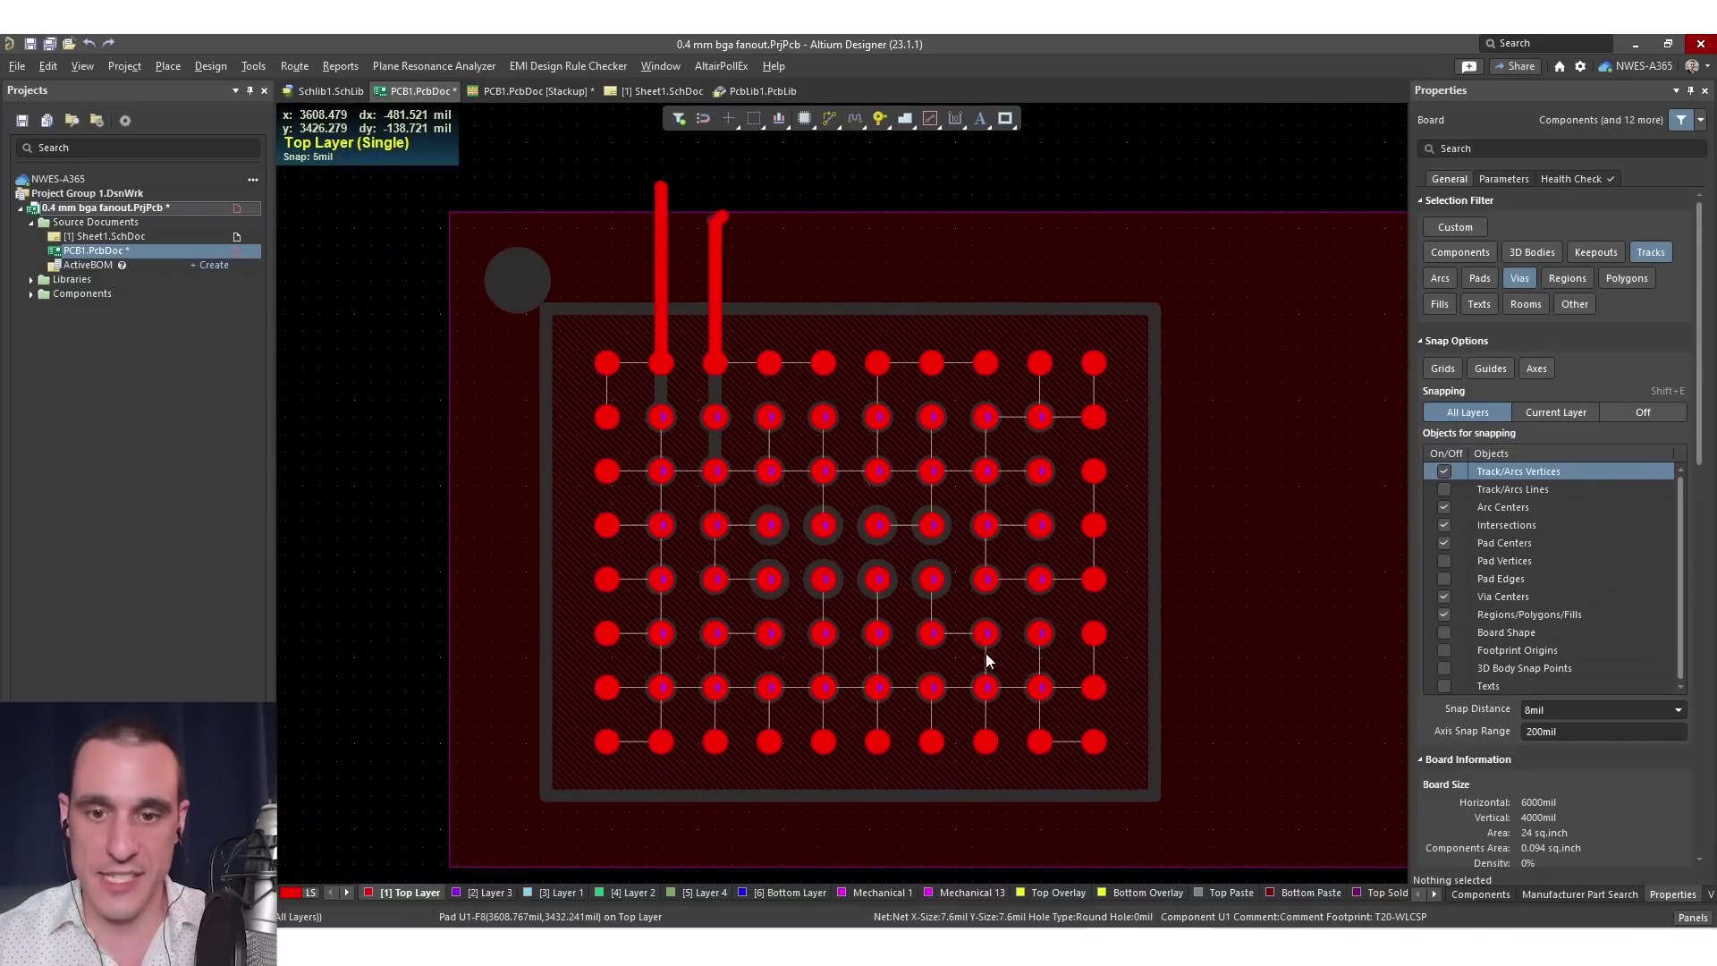